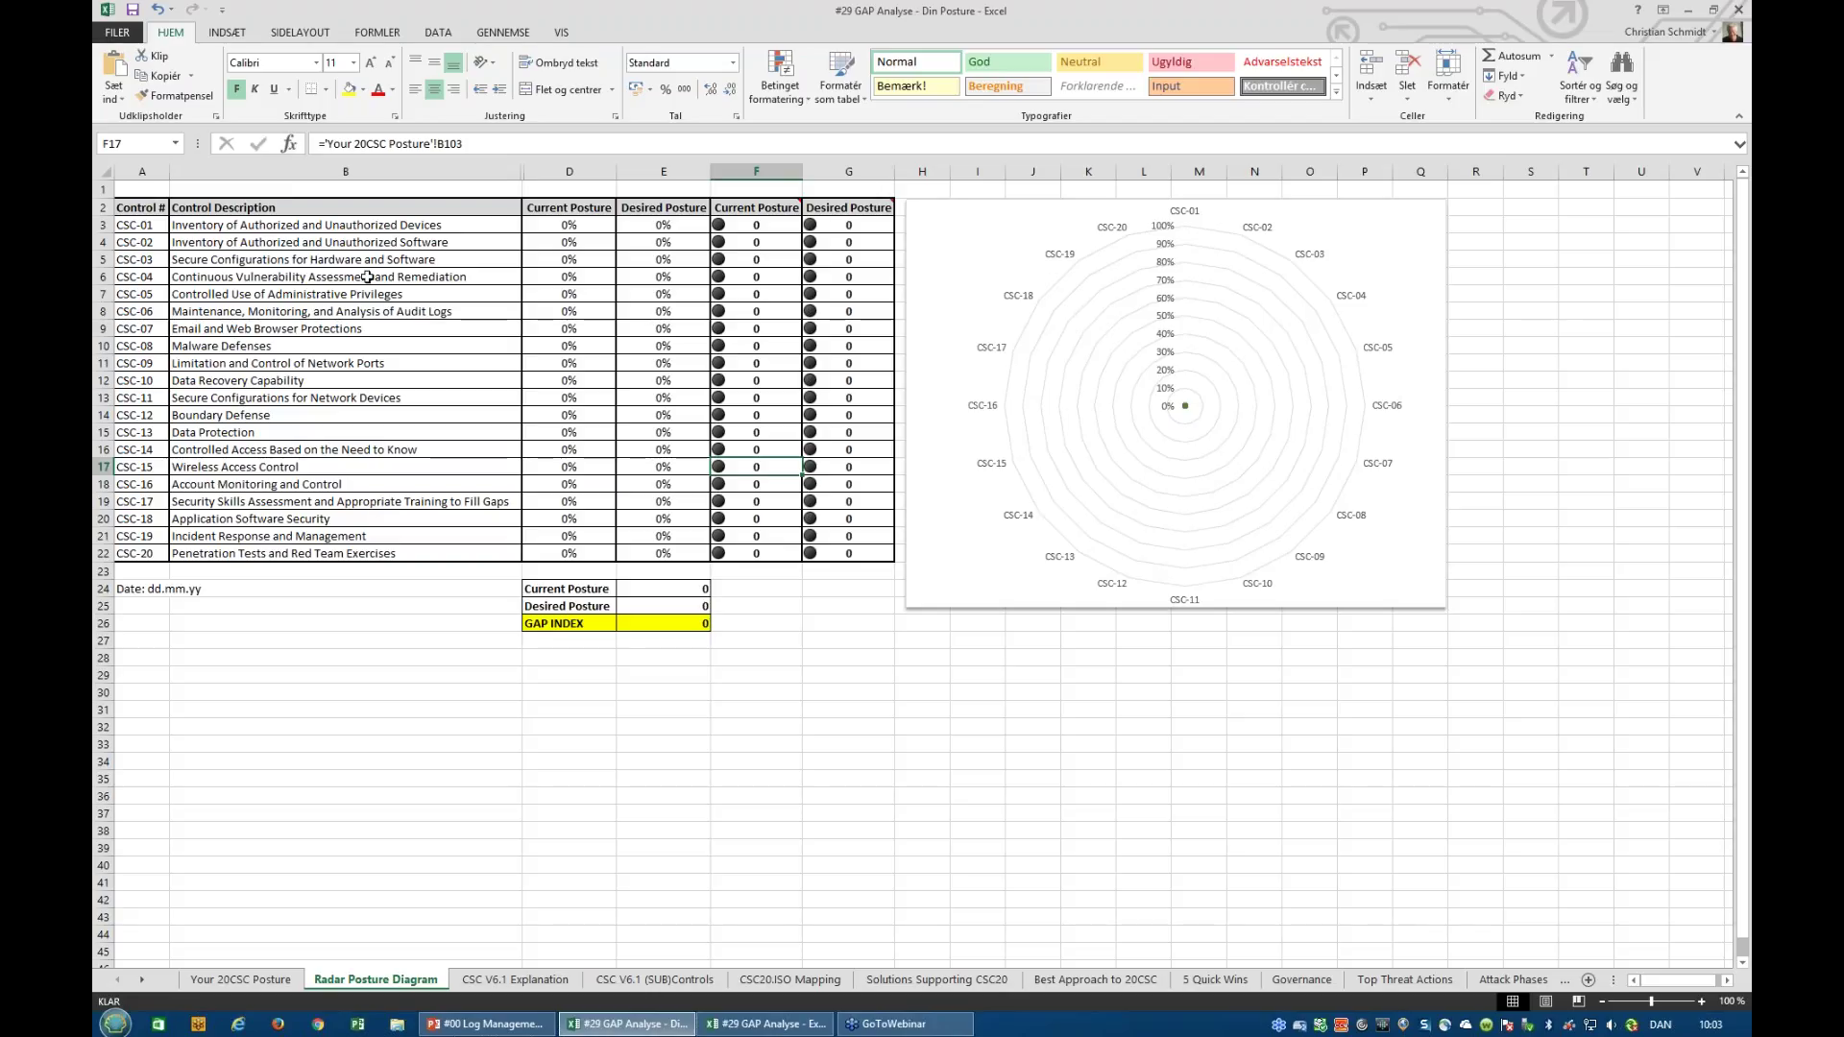
Switch from the radar diagram to the Your 20CSC Posture sheet.
{"action": "left_click", "coordinate": [265, 227]}
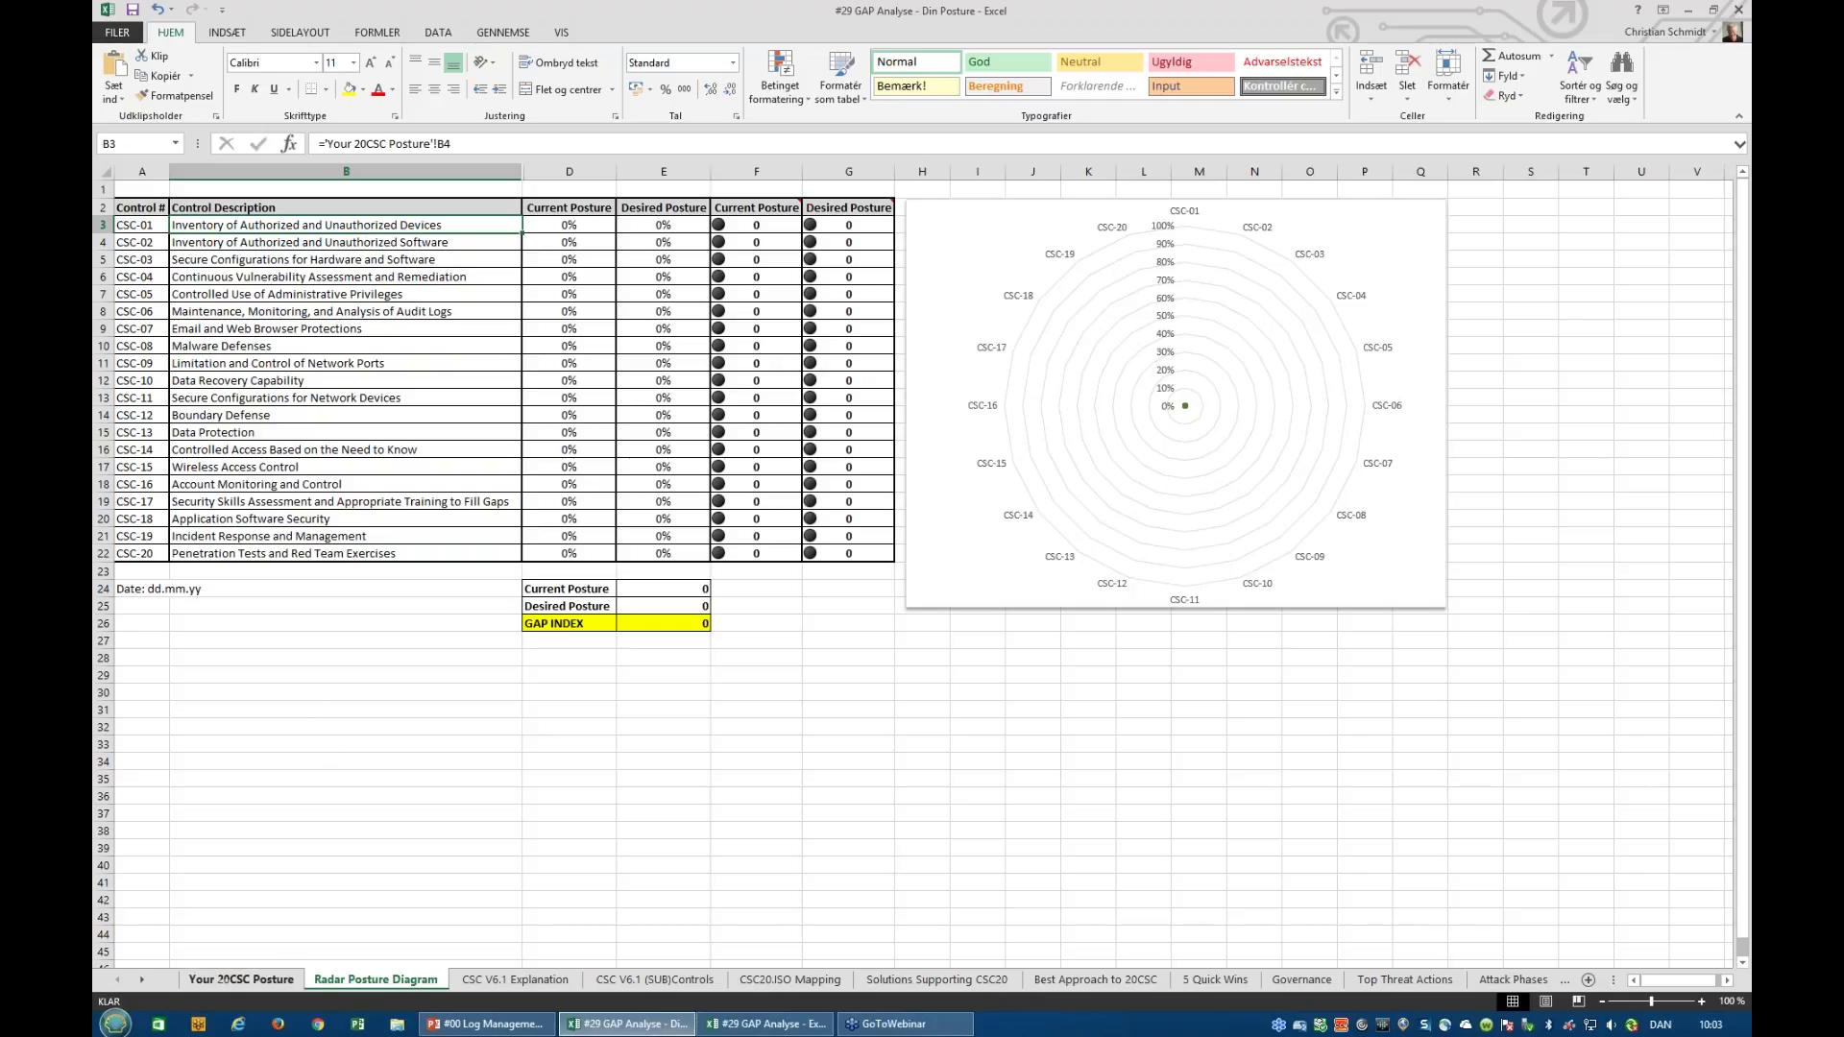
{"action": "left_click", "coordinate": [241, 978]}
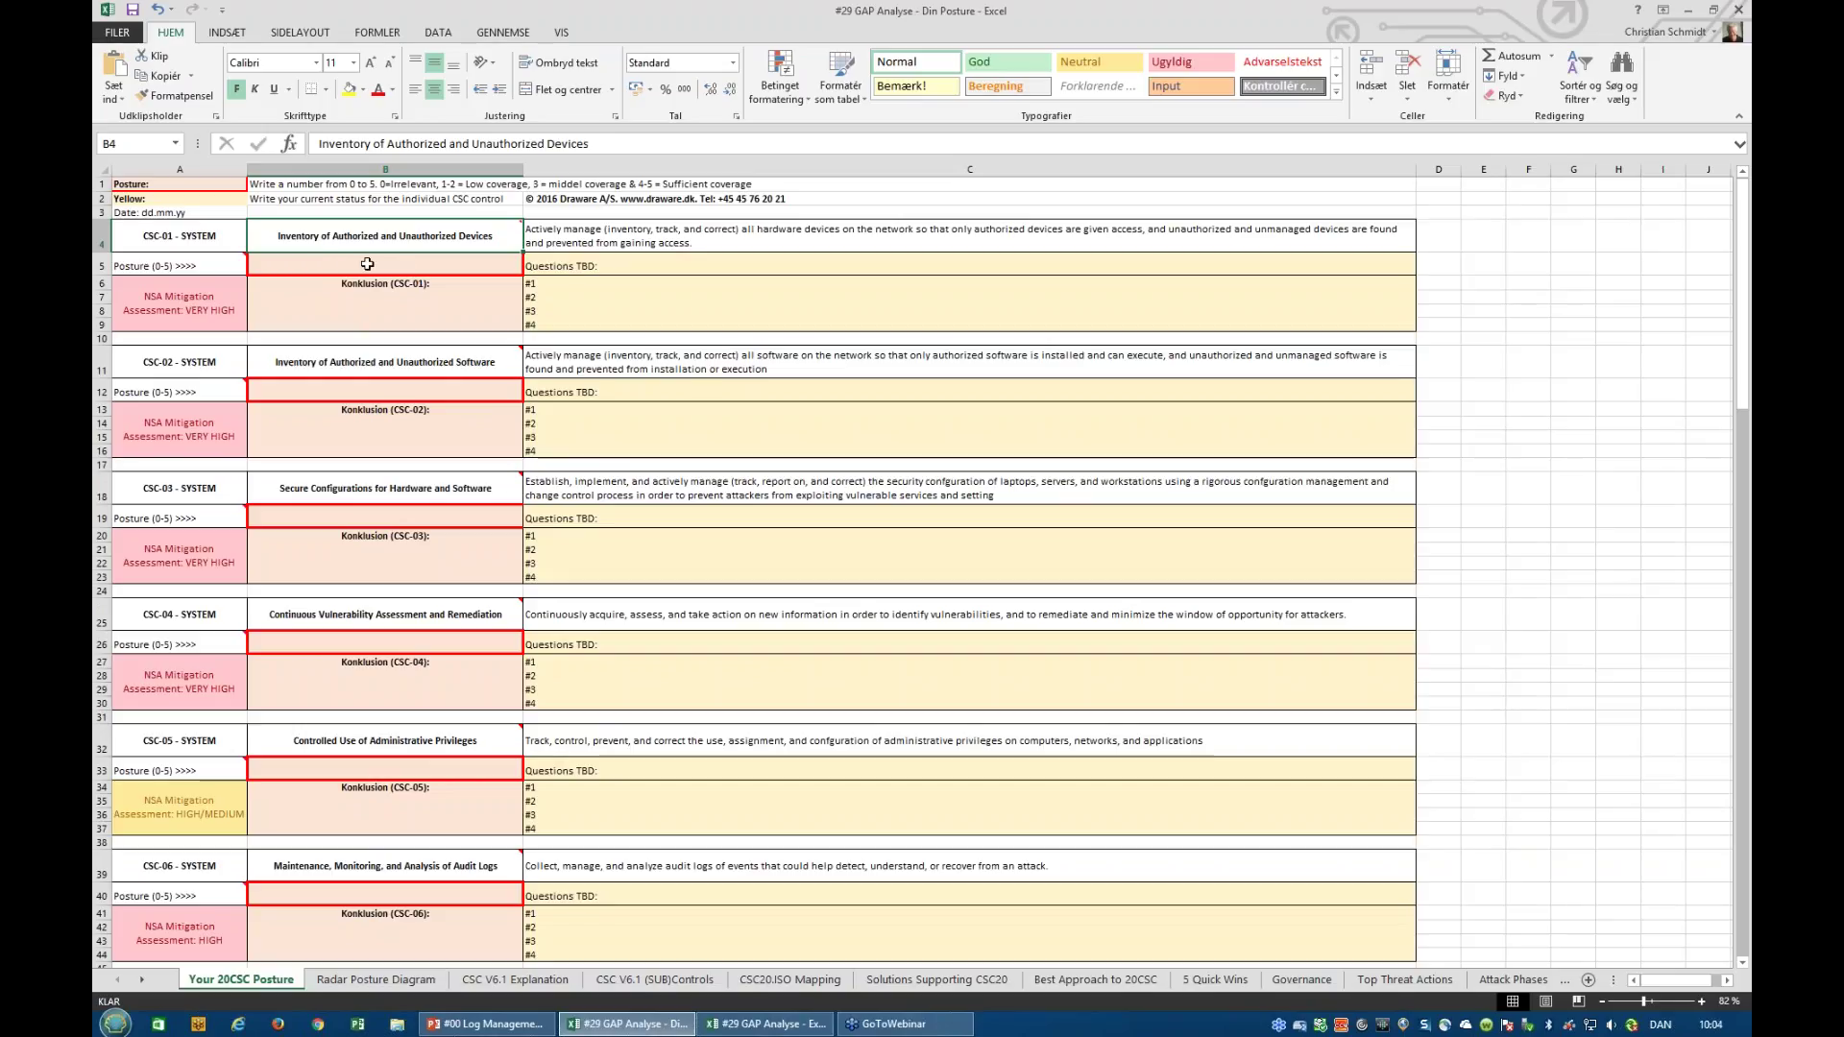
{"action": "type", "text": "0"}
{"action": "key", "text": "Return"}
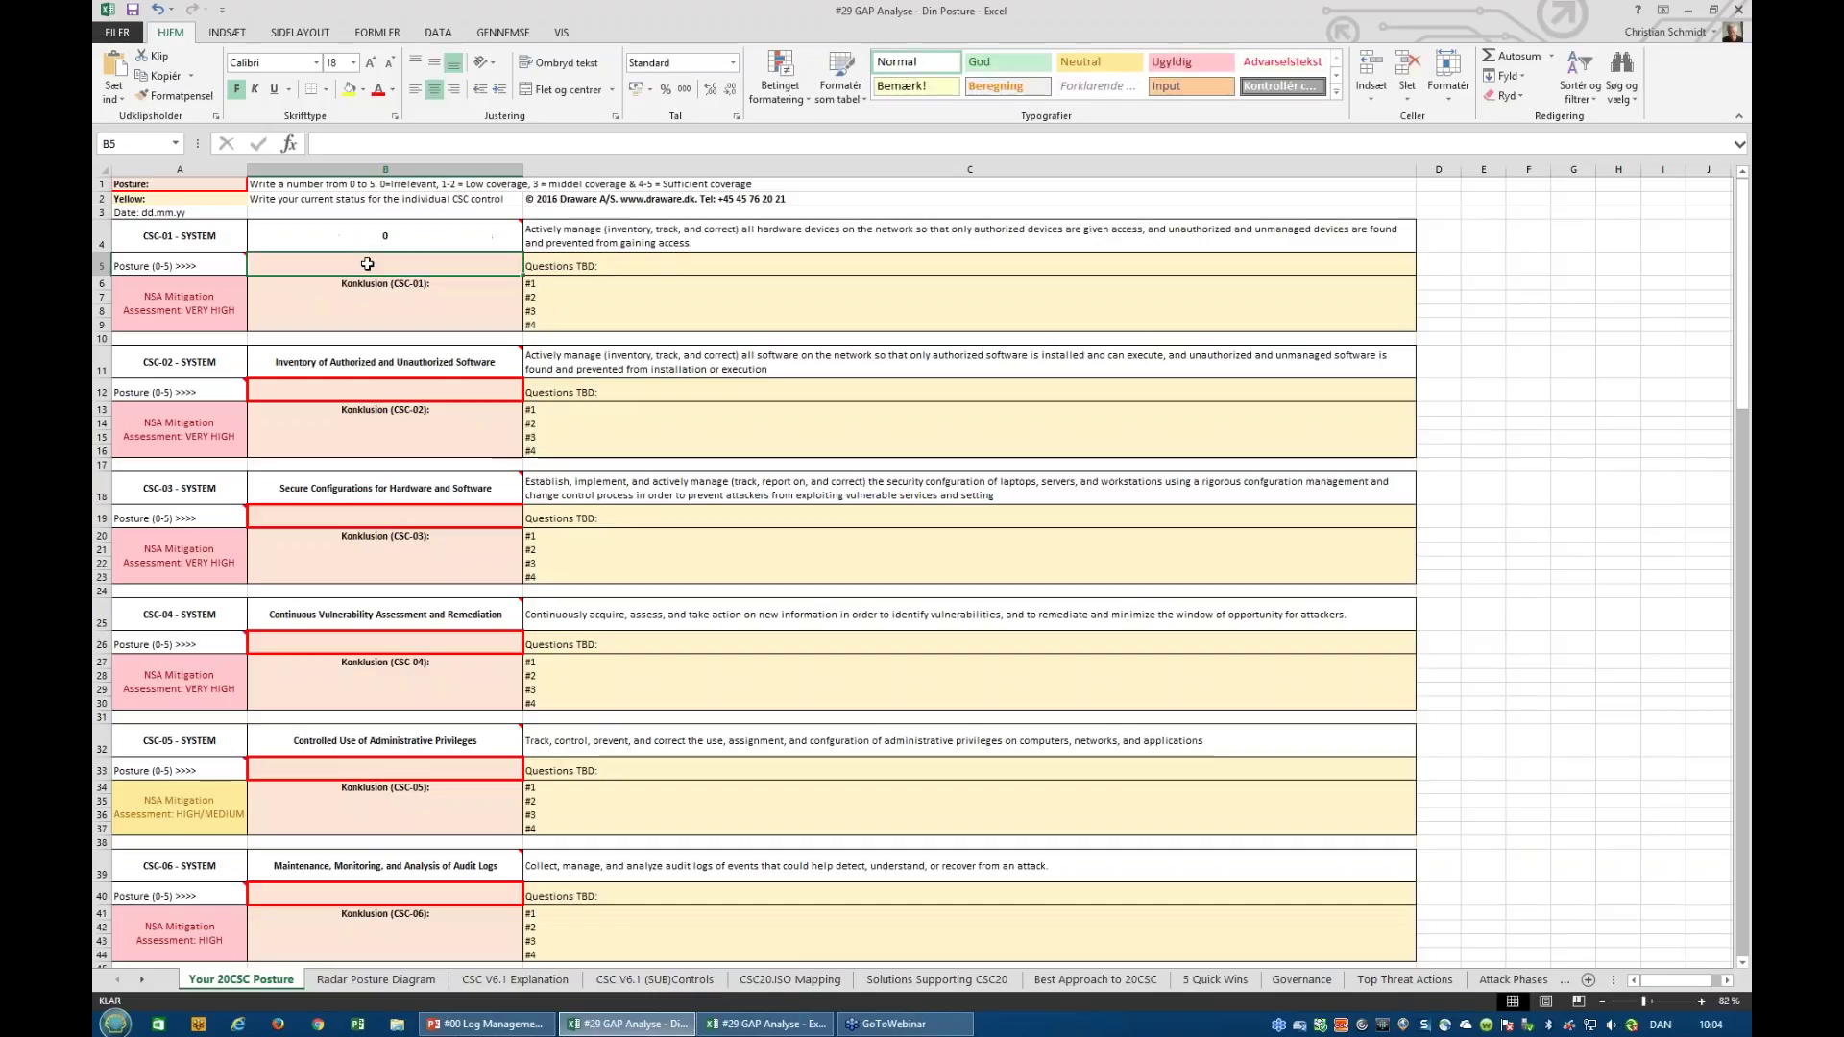
{"action": "key", "text": "ctrl+z"}
Try the posture scores 0, 1 and 3 in turn for control CSC-01.
{"action": "left_click", "coordinate": [367, 264]}
{"action": "type", "text": "0"}
{"action": "key", "text": "Return"}
{"action": "left_click", "coordinate": [257, 263]}
{"action": "type", "text": "1"}
{"action": "key", "text": "Return"}
{"action": "left_click", "coordinate": [385, 264]}
{"action": "type", "text": "3"}
{"action": "key", "text": "Return"}
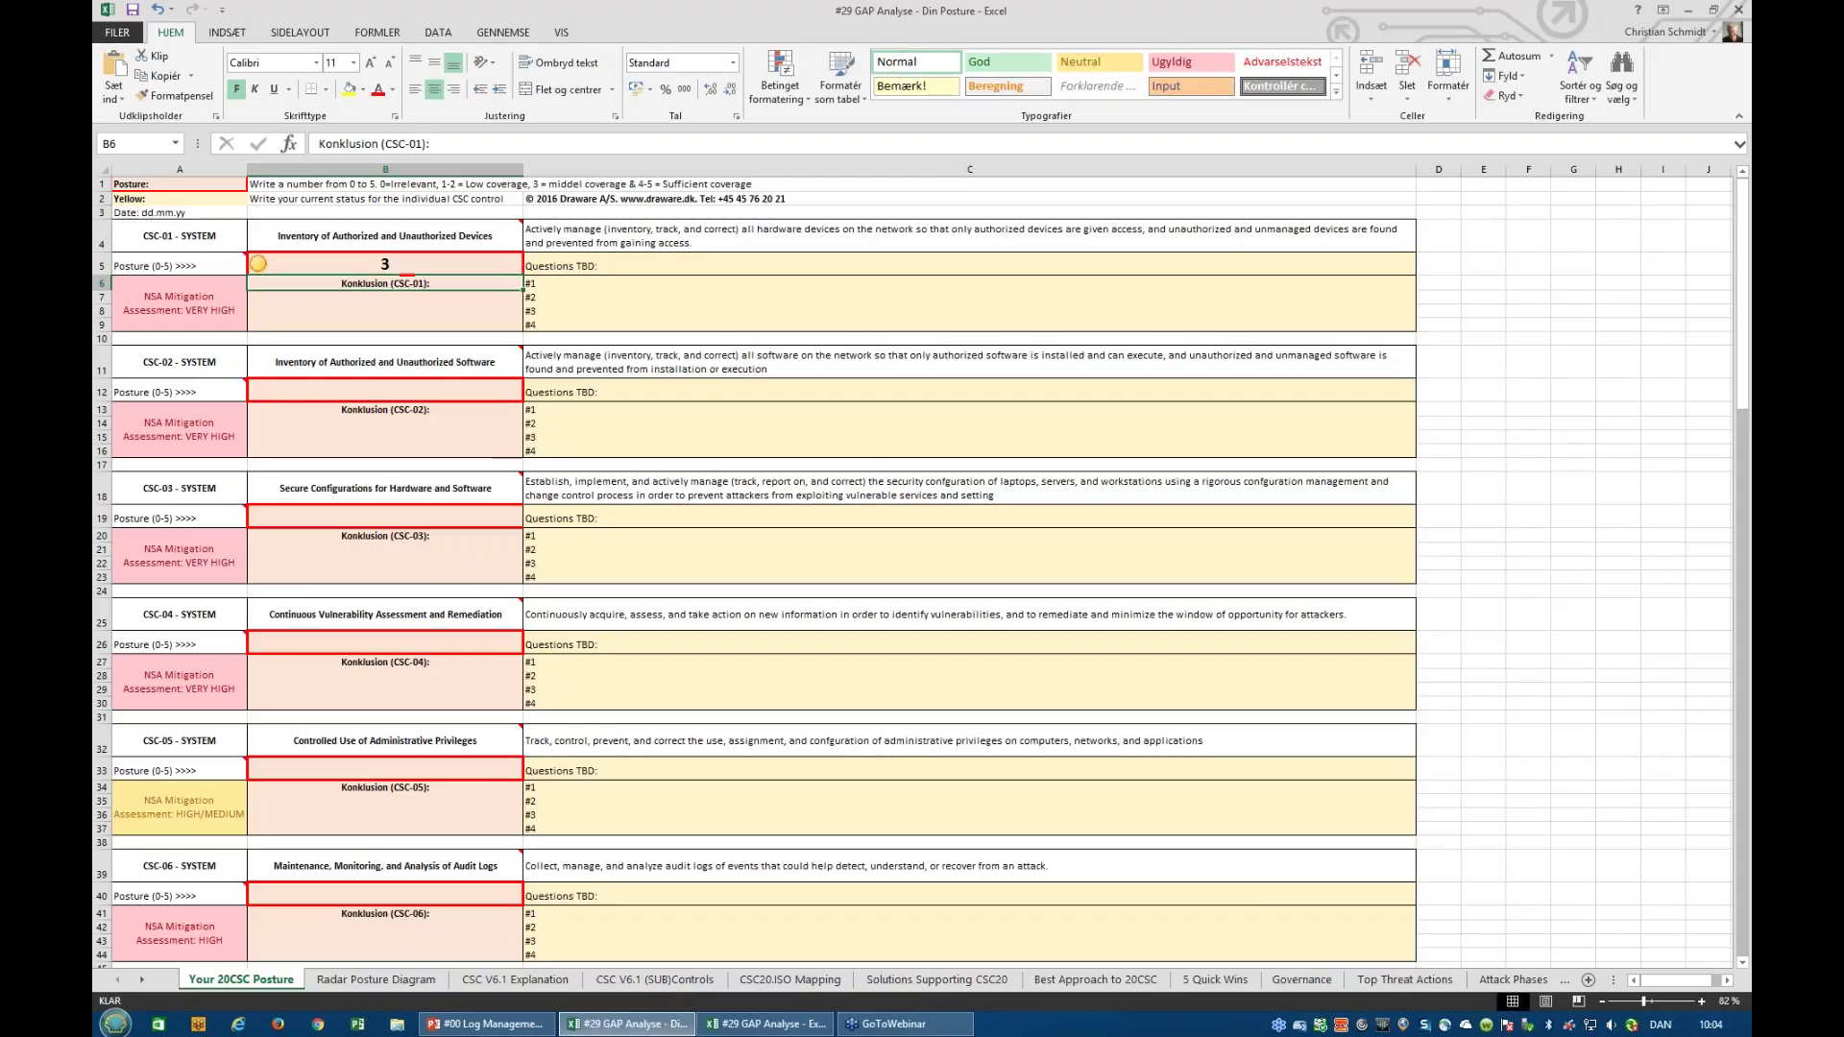
Set the CSC-01 posture score to 5 and open the Radar Posture Diagram sheet.
{"action": "left_click", "coordinate": [385, 264]}
{"action": "type", "text": "5"}
{"action": "key", "text": "Return"}
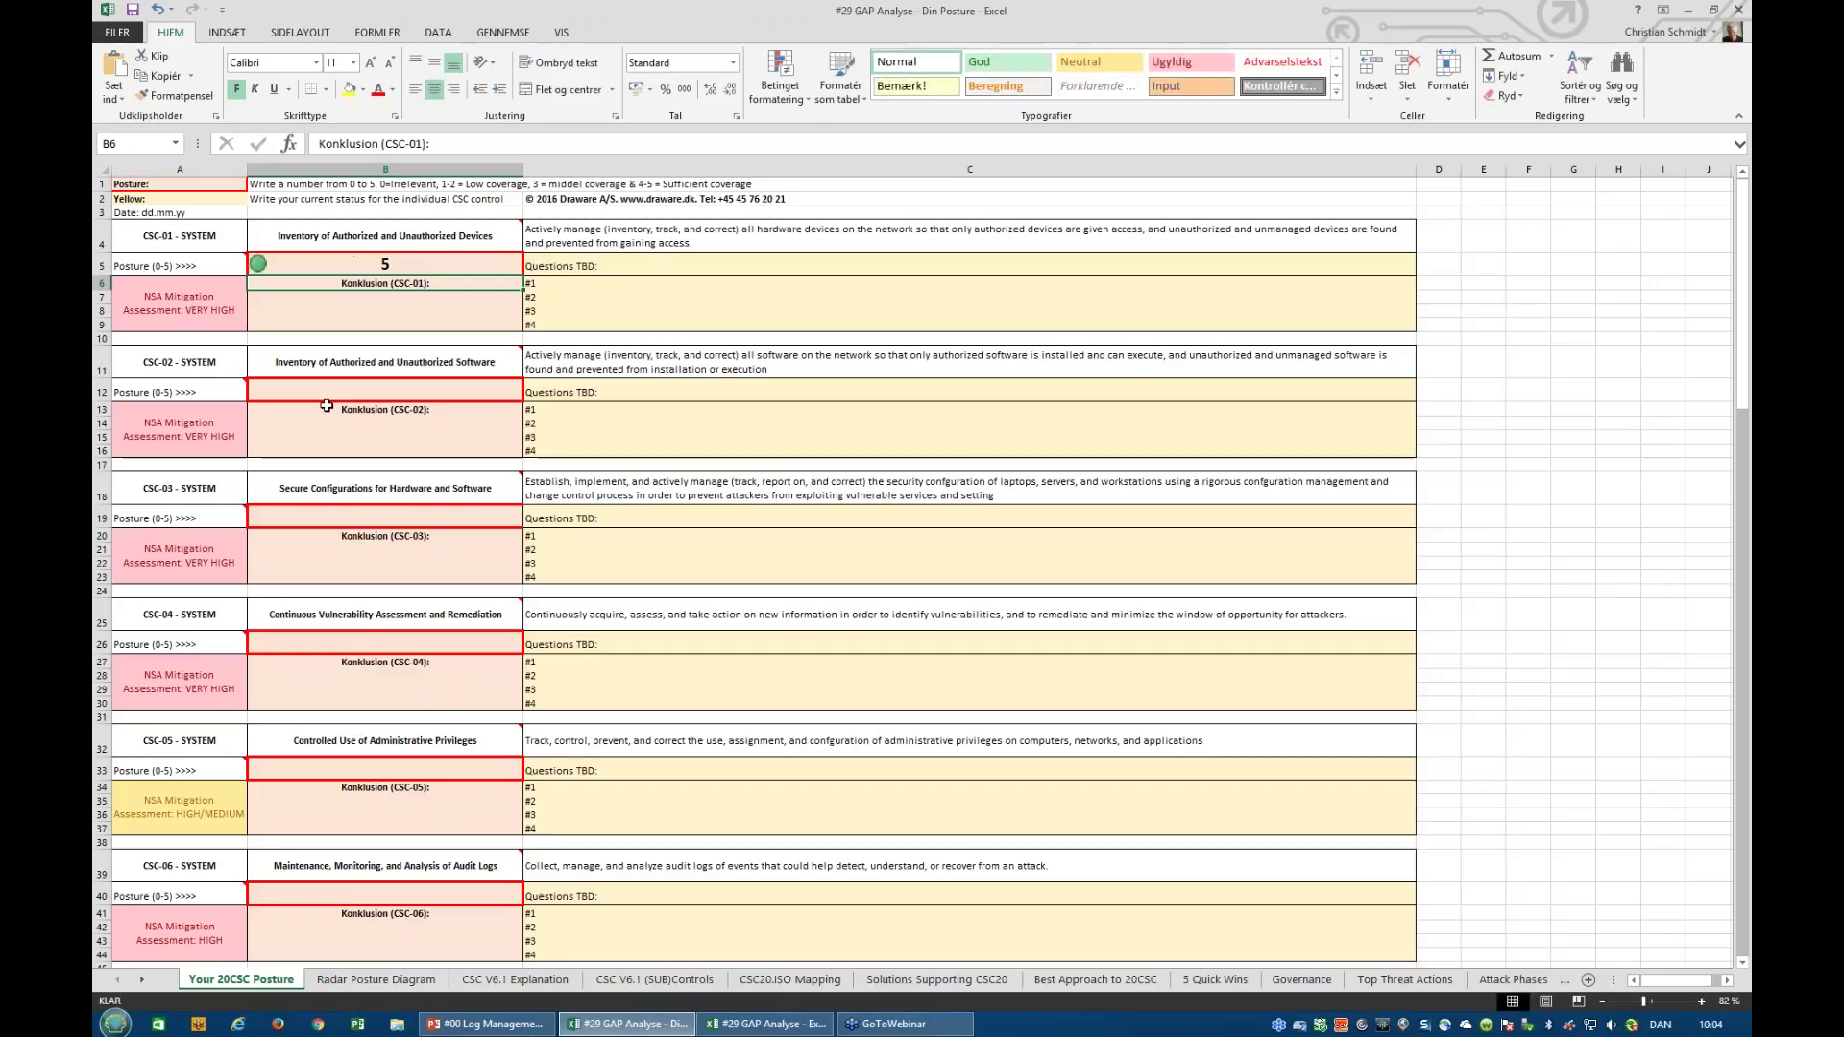
{"action": "mouse_move", "coordinate": [458, 866]}
{"action": "left_click", "coordinate": [376, 979]}
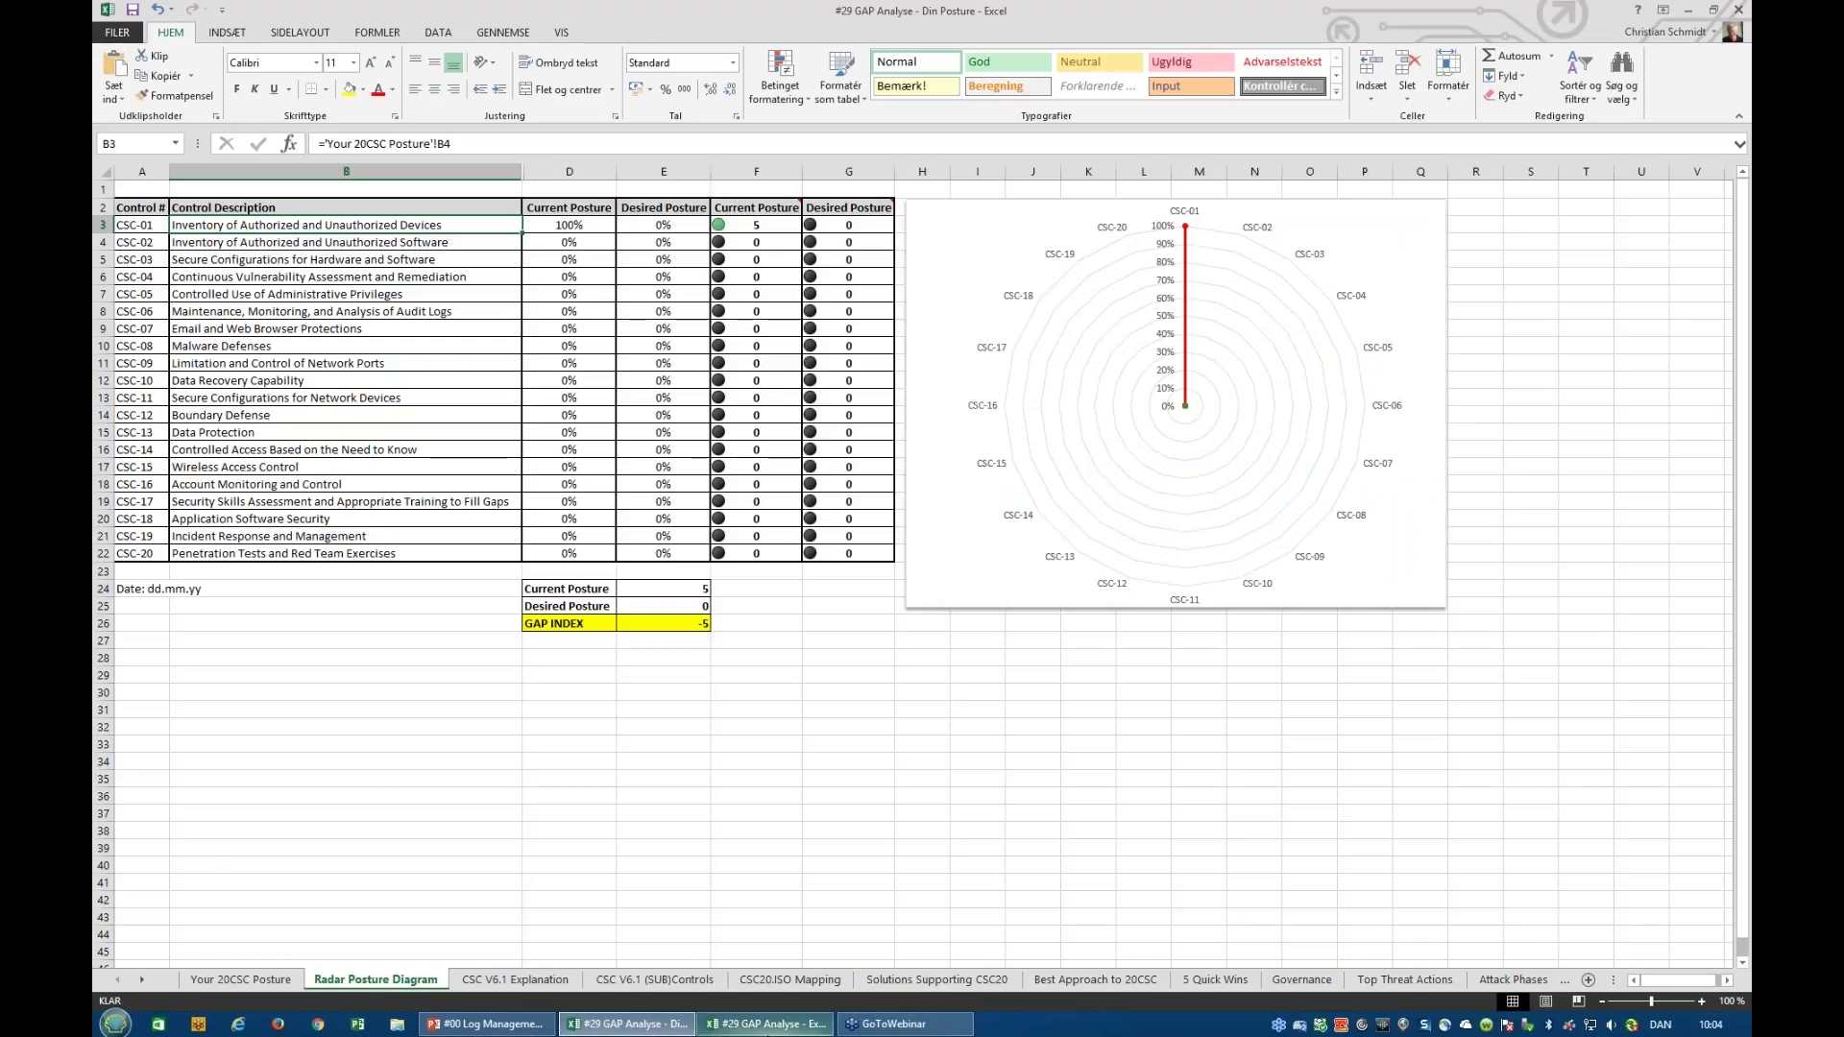
Bring the filled-in #29 GAP Analyse workbook to the front, move it up and widen its window to fit the whole radar chart.
{"action": "left_click", "coordinate": [766, 1023]}
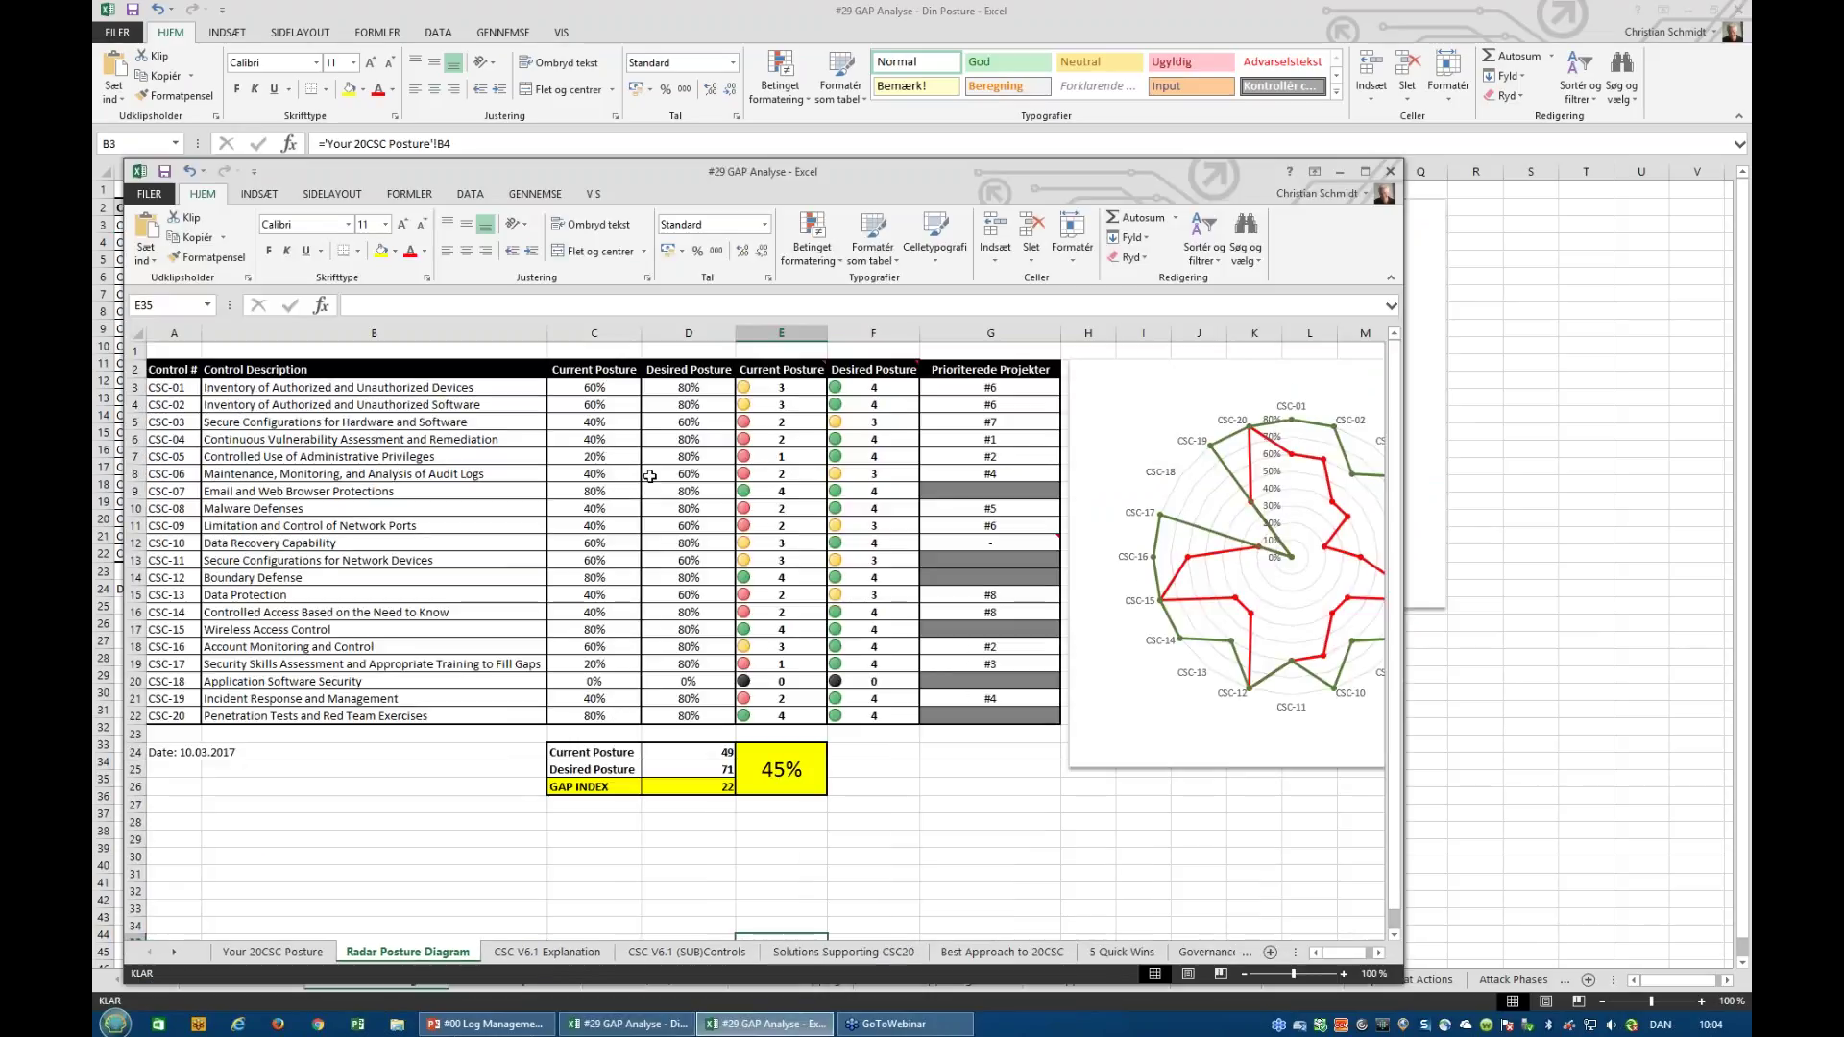
{"action": "left_click_drag", "start_coordinate": [531, 176], "coordinate": [535, 135]}
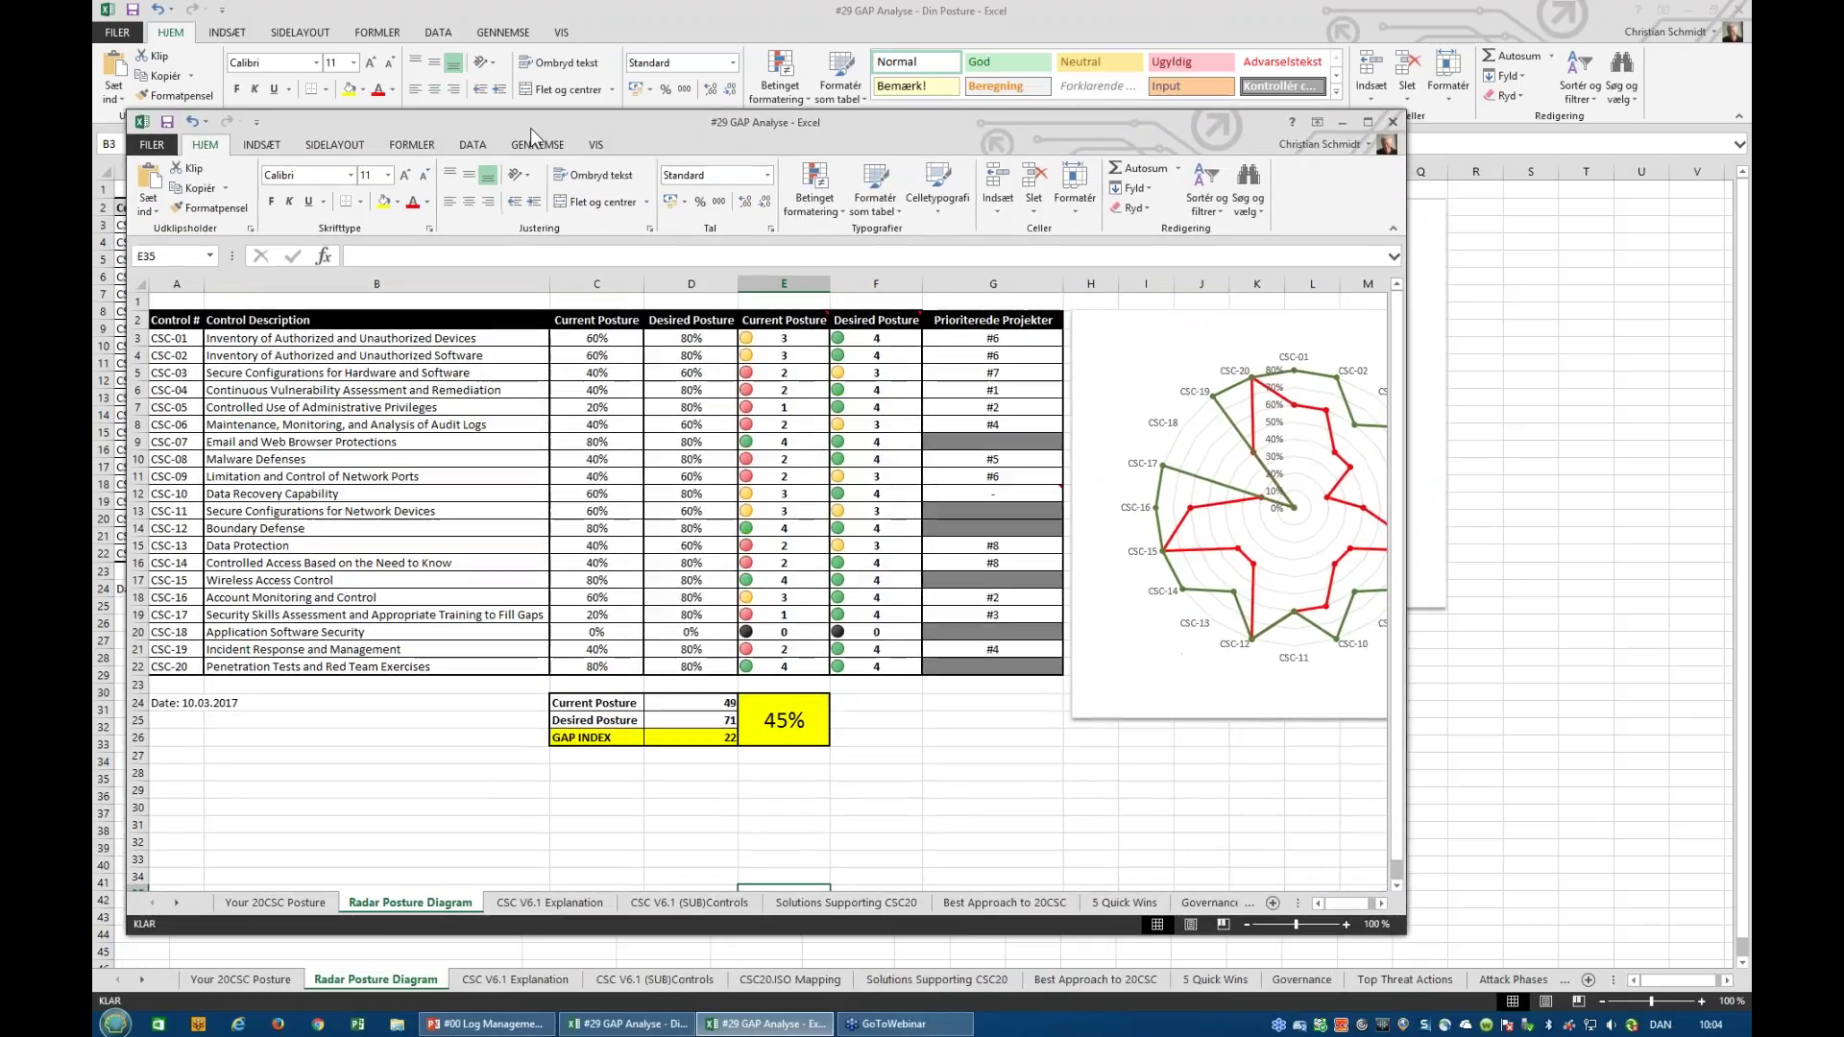
{"action": "left_click_drag", "start_coordinate": [1406, 282], "coordinate": [1618, 282]}
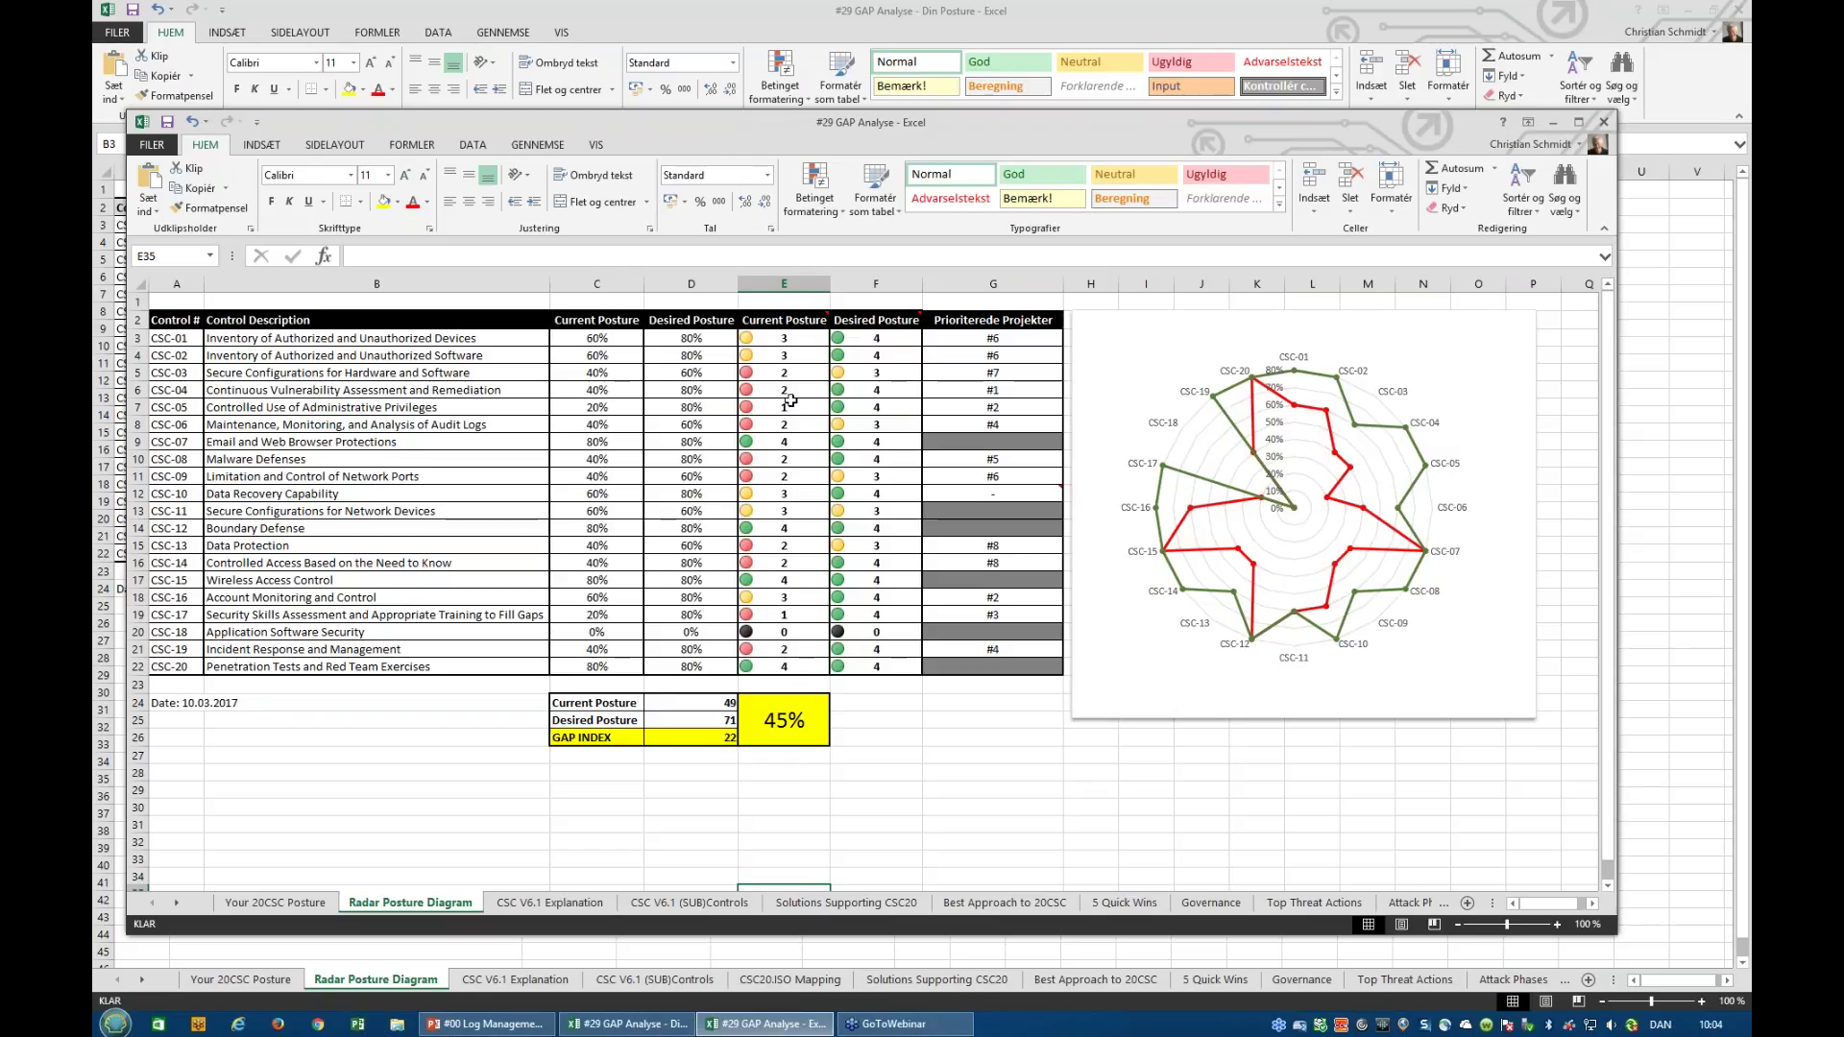
Examine the Current Posture, Desired Posture and Prioriterede Projekter columns, then the whole table of 20 controls.
{"action": "left_click_drag", "start_coordinate": [784, 338], "coordinate": [784, 669]}
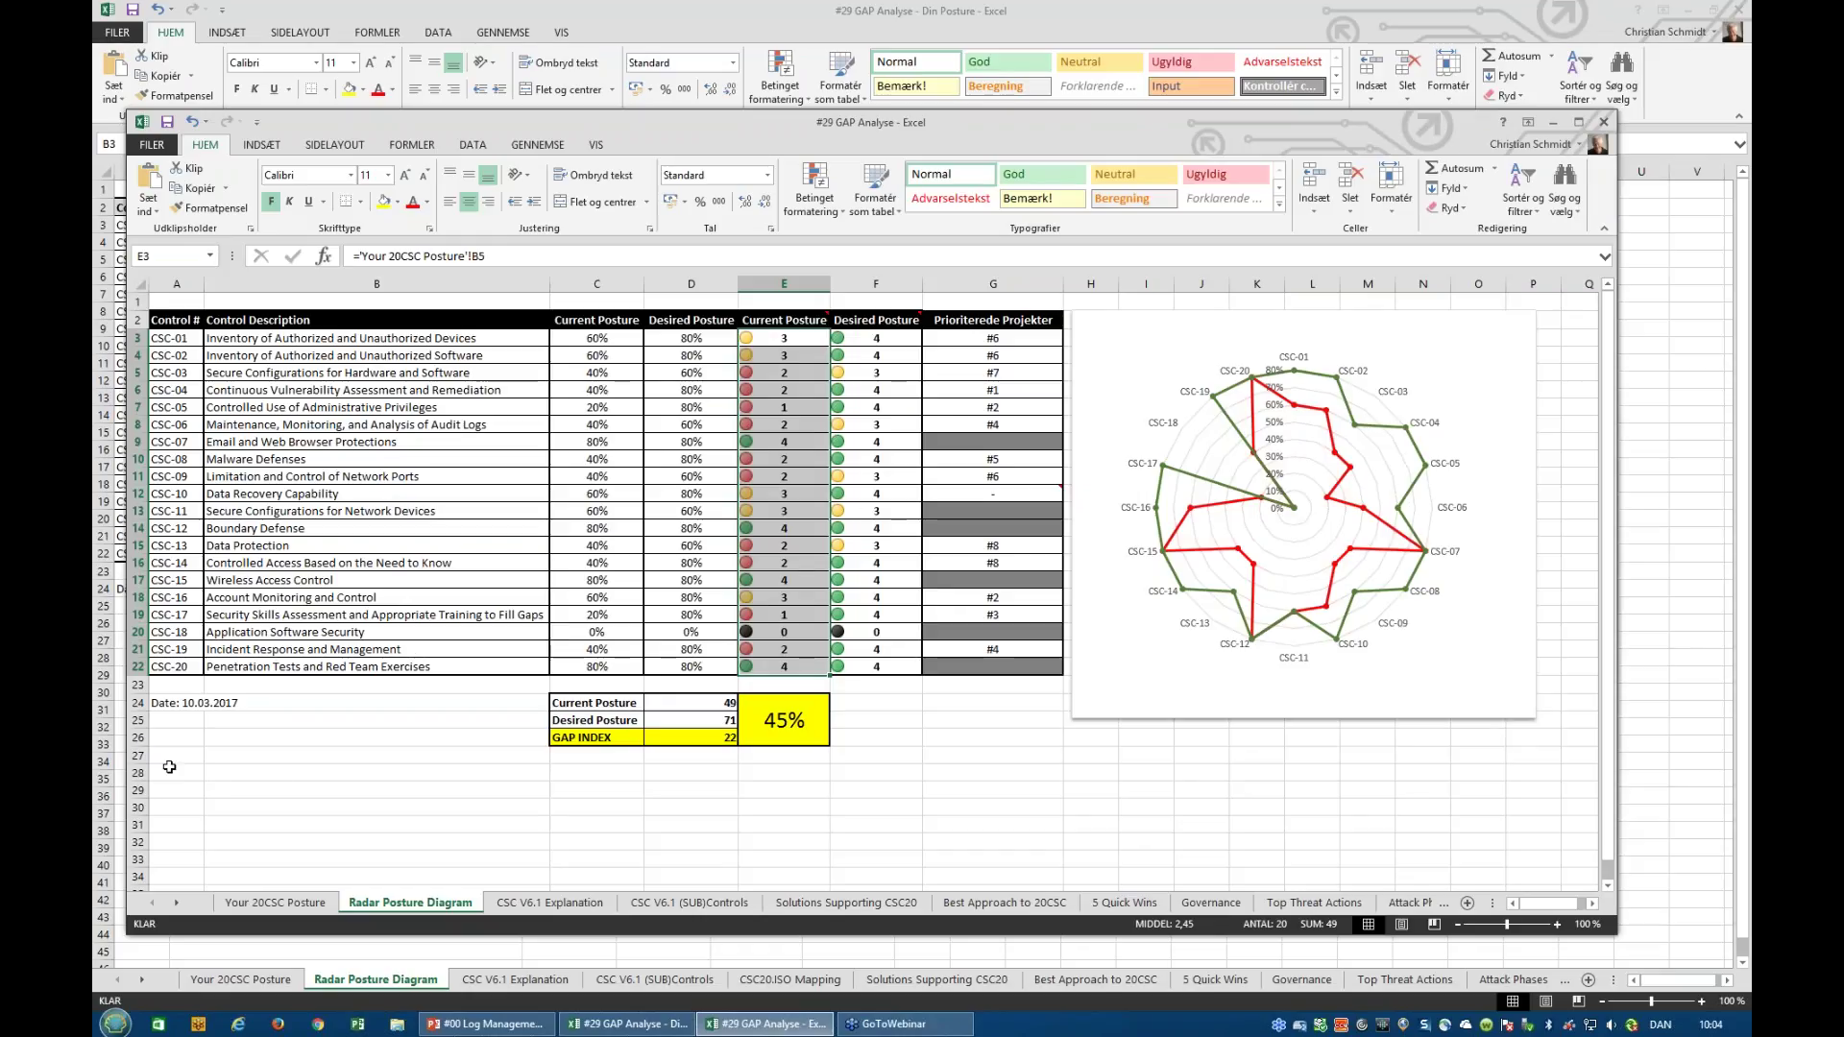
{"action": "left_click", "coordinate": [170, 768]}
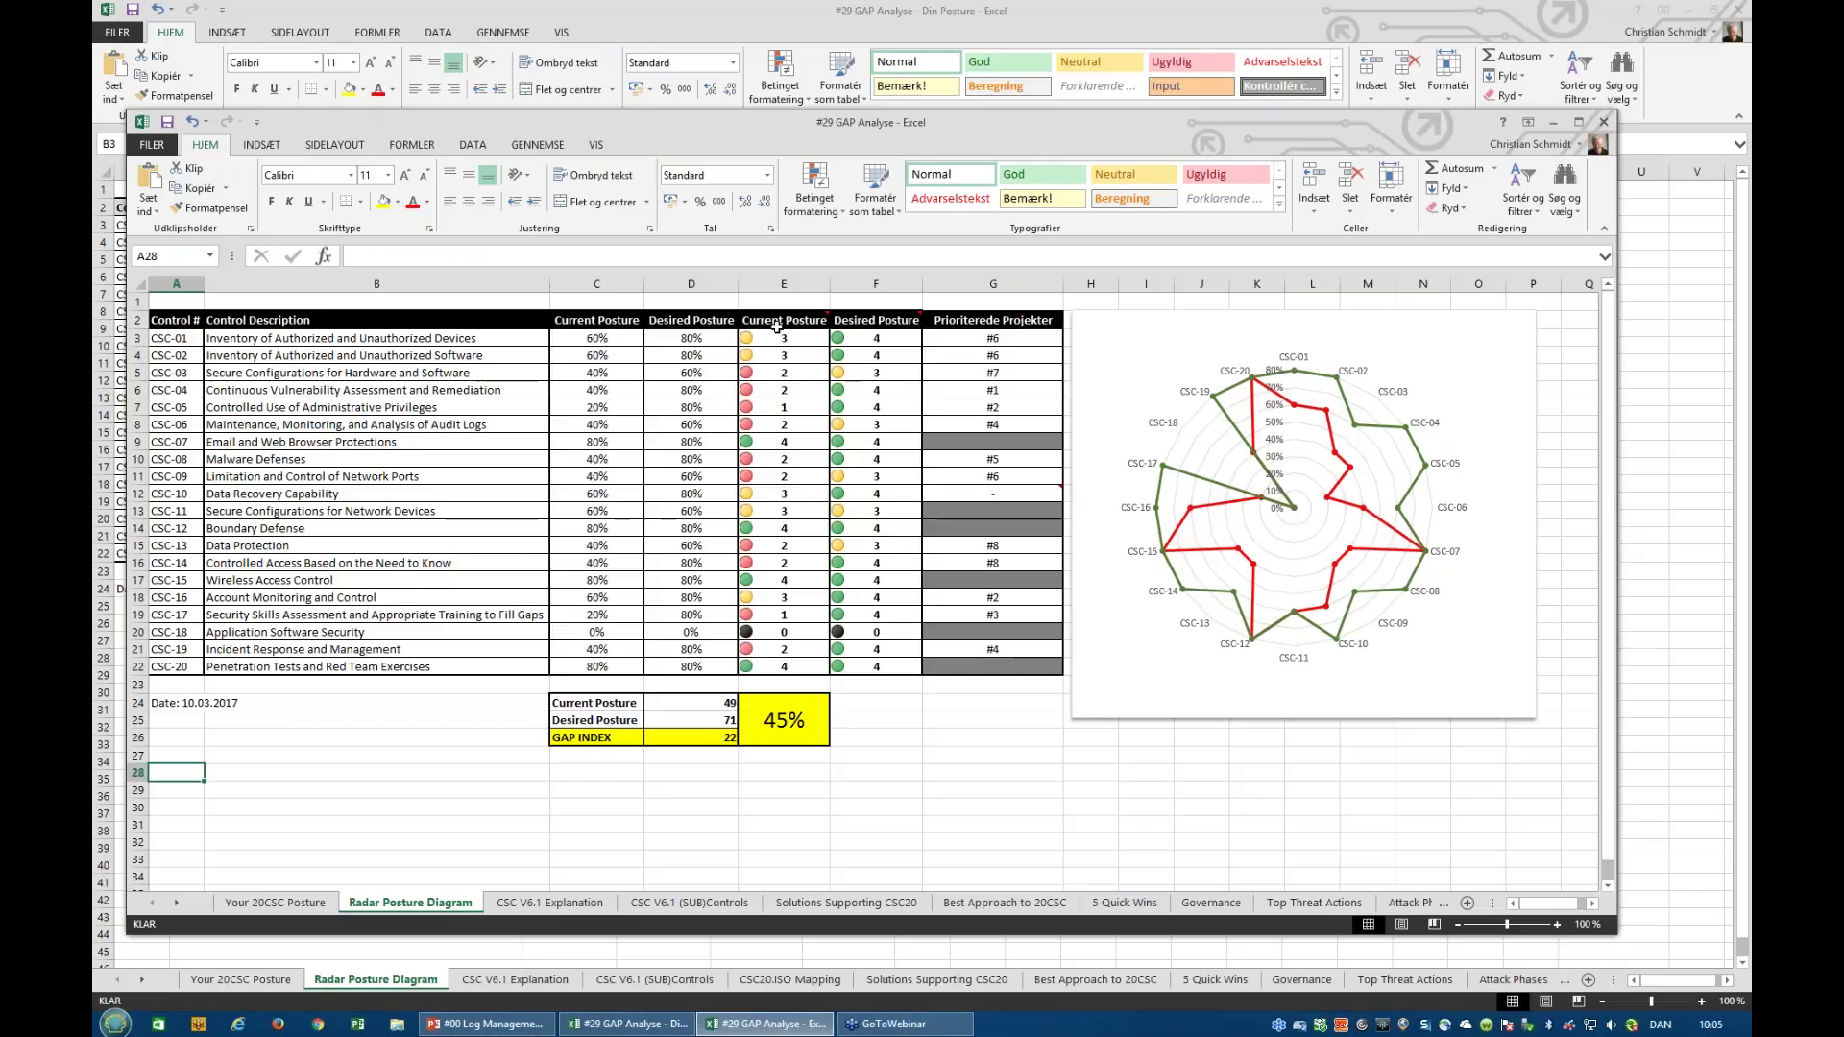
{"action": "left_click_drag", "start_coordinate": [784, 320], "coordinate": [784, 354]}
{"action": "left_click_drag", "start_coordinate": [876, 319], "coordinate": [876, 355]}
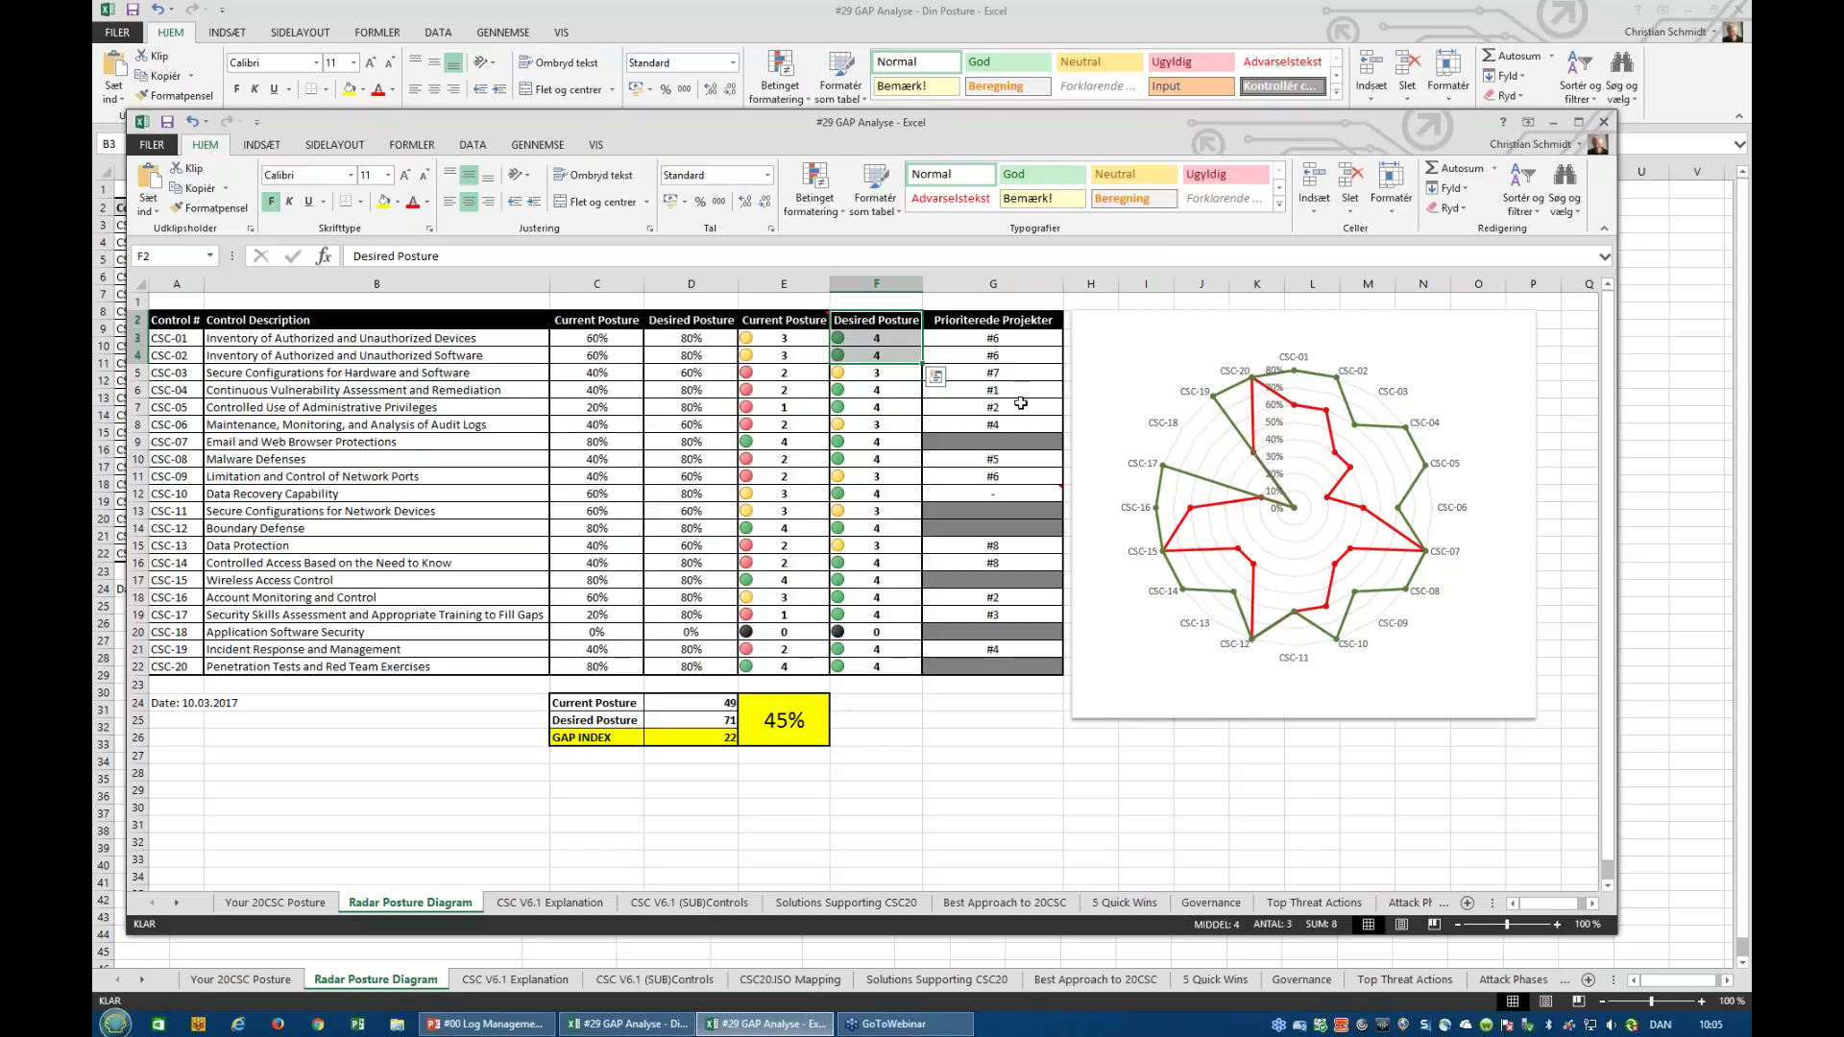
{"action": "left_click_drag", "start_coordinate": [1010, 338], "coordinate": [1002, 651]}
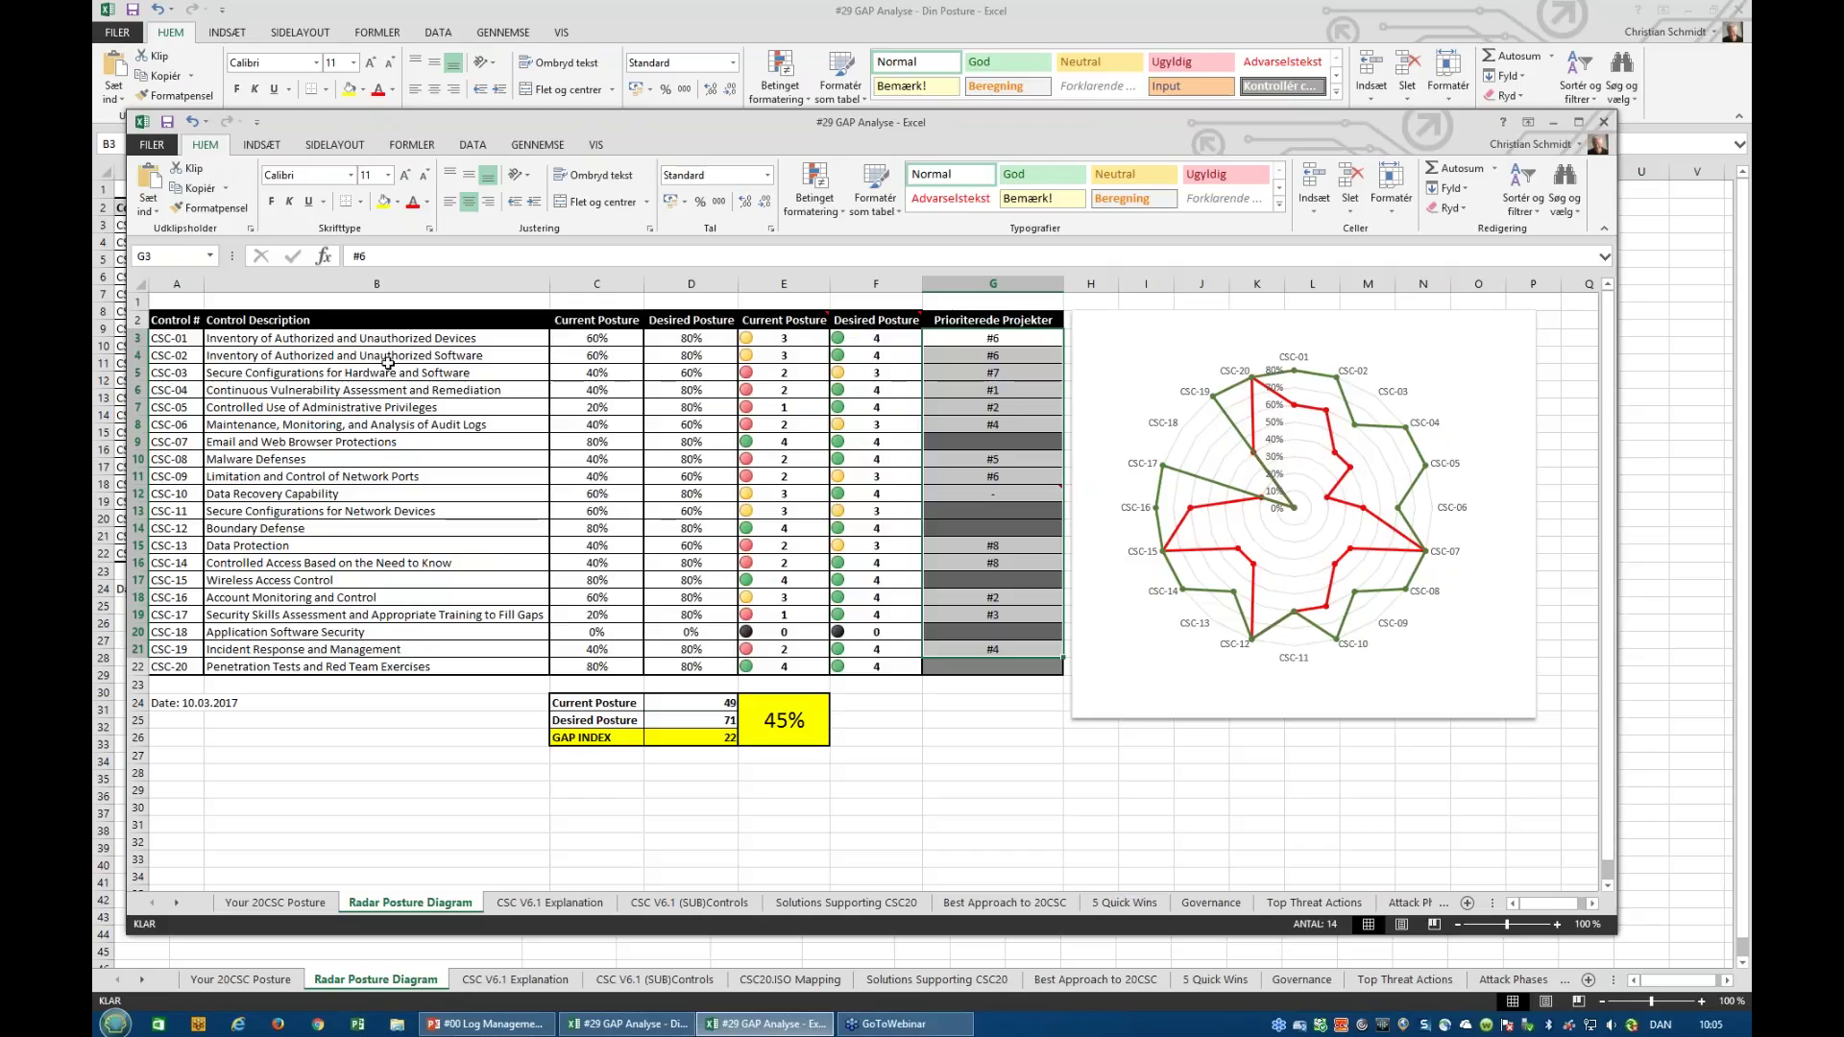
{"action": "left_click_drag", "start_coordinate": [204, 328], "coordinate": [959, 668]}
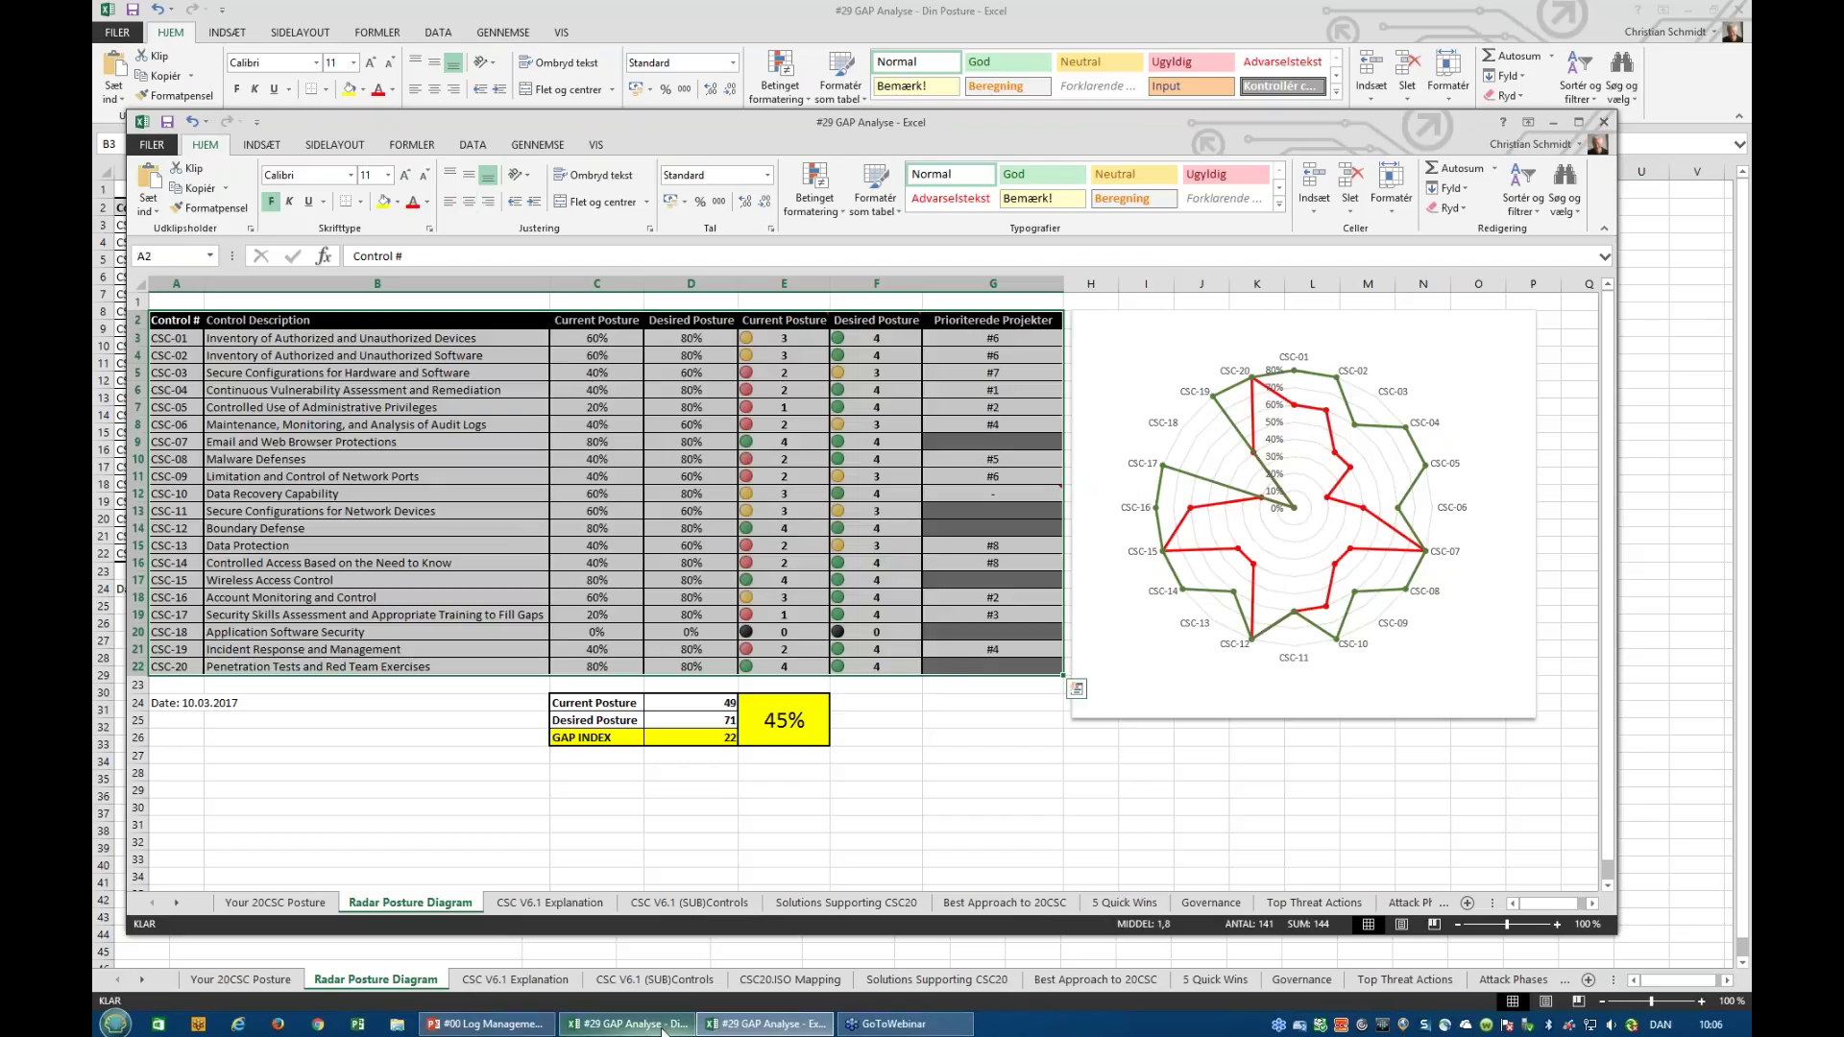
Revisit both GAP Analyse workbooks, minimise the Din Posture one and clear the table selection in the filled-in one.
{"action": "left_click", "coordinate": [611, 1030]}
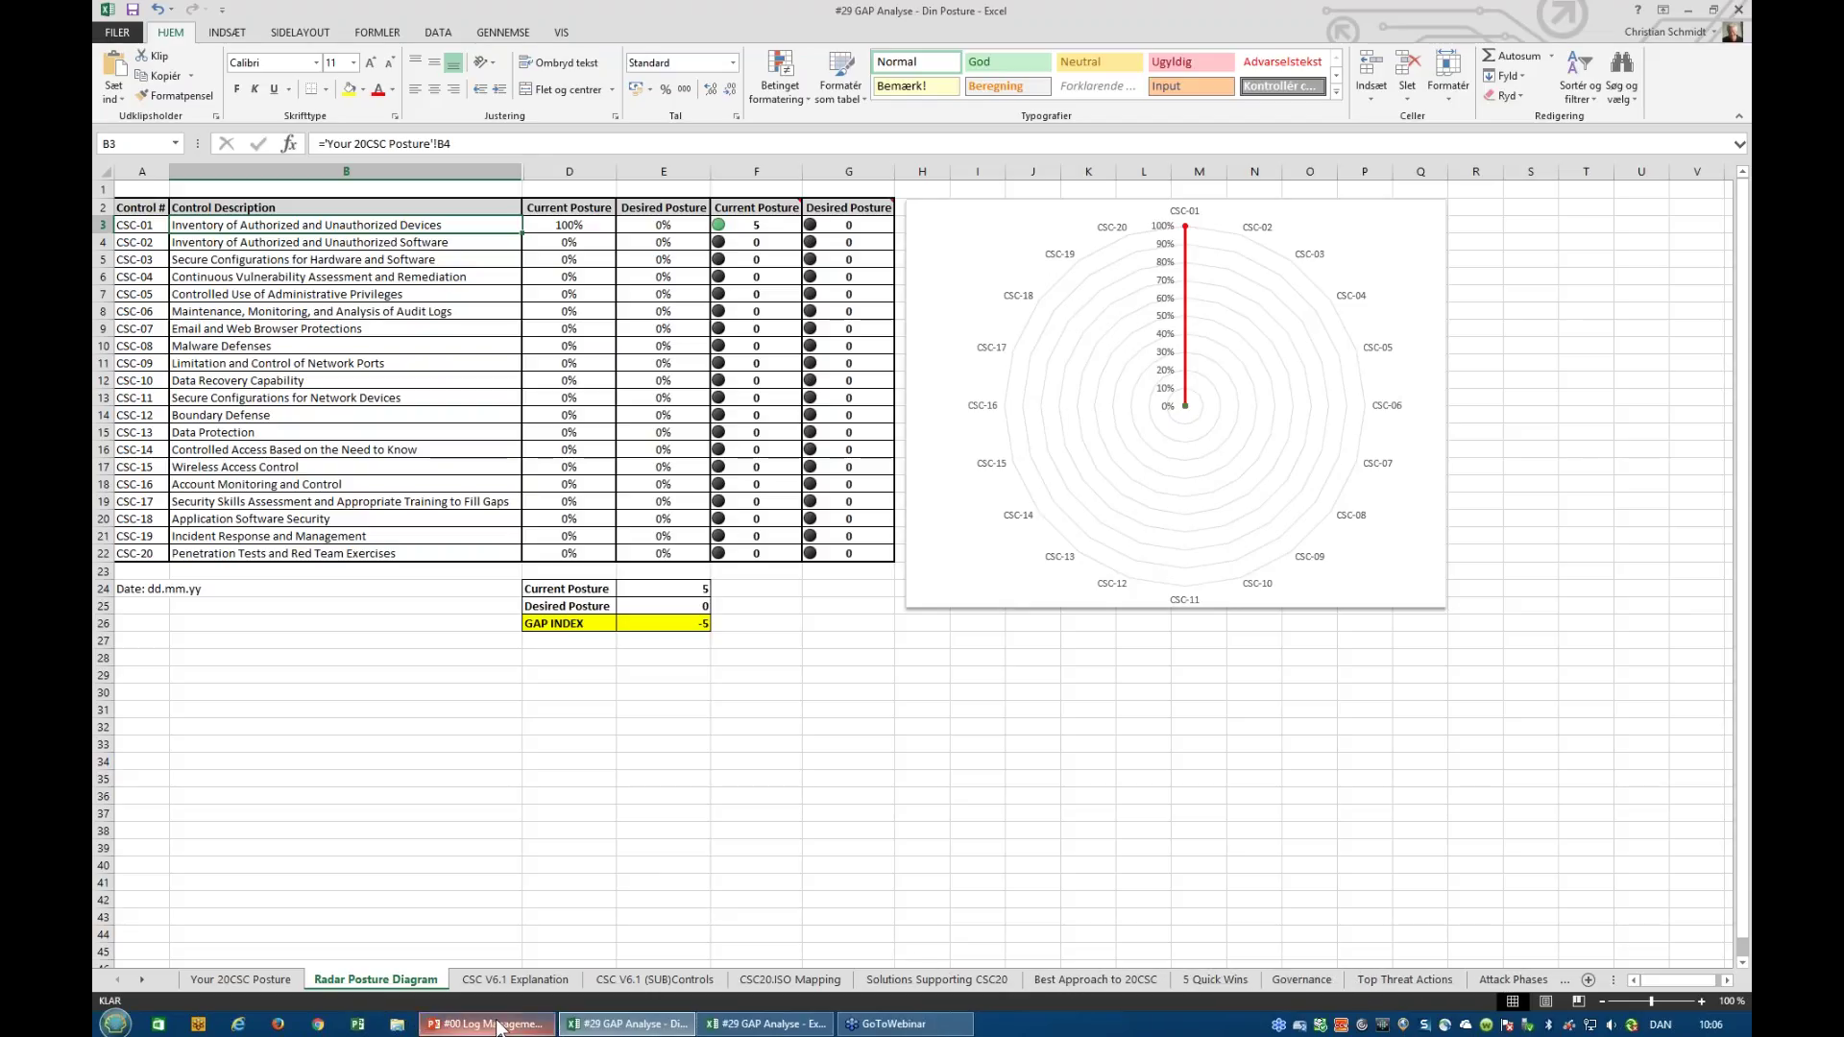
{"action": "left_click", "coordinate": [765, 1024]}
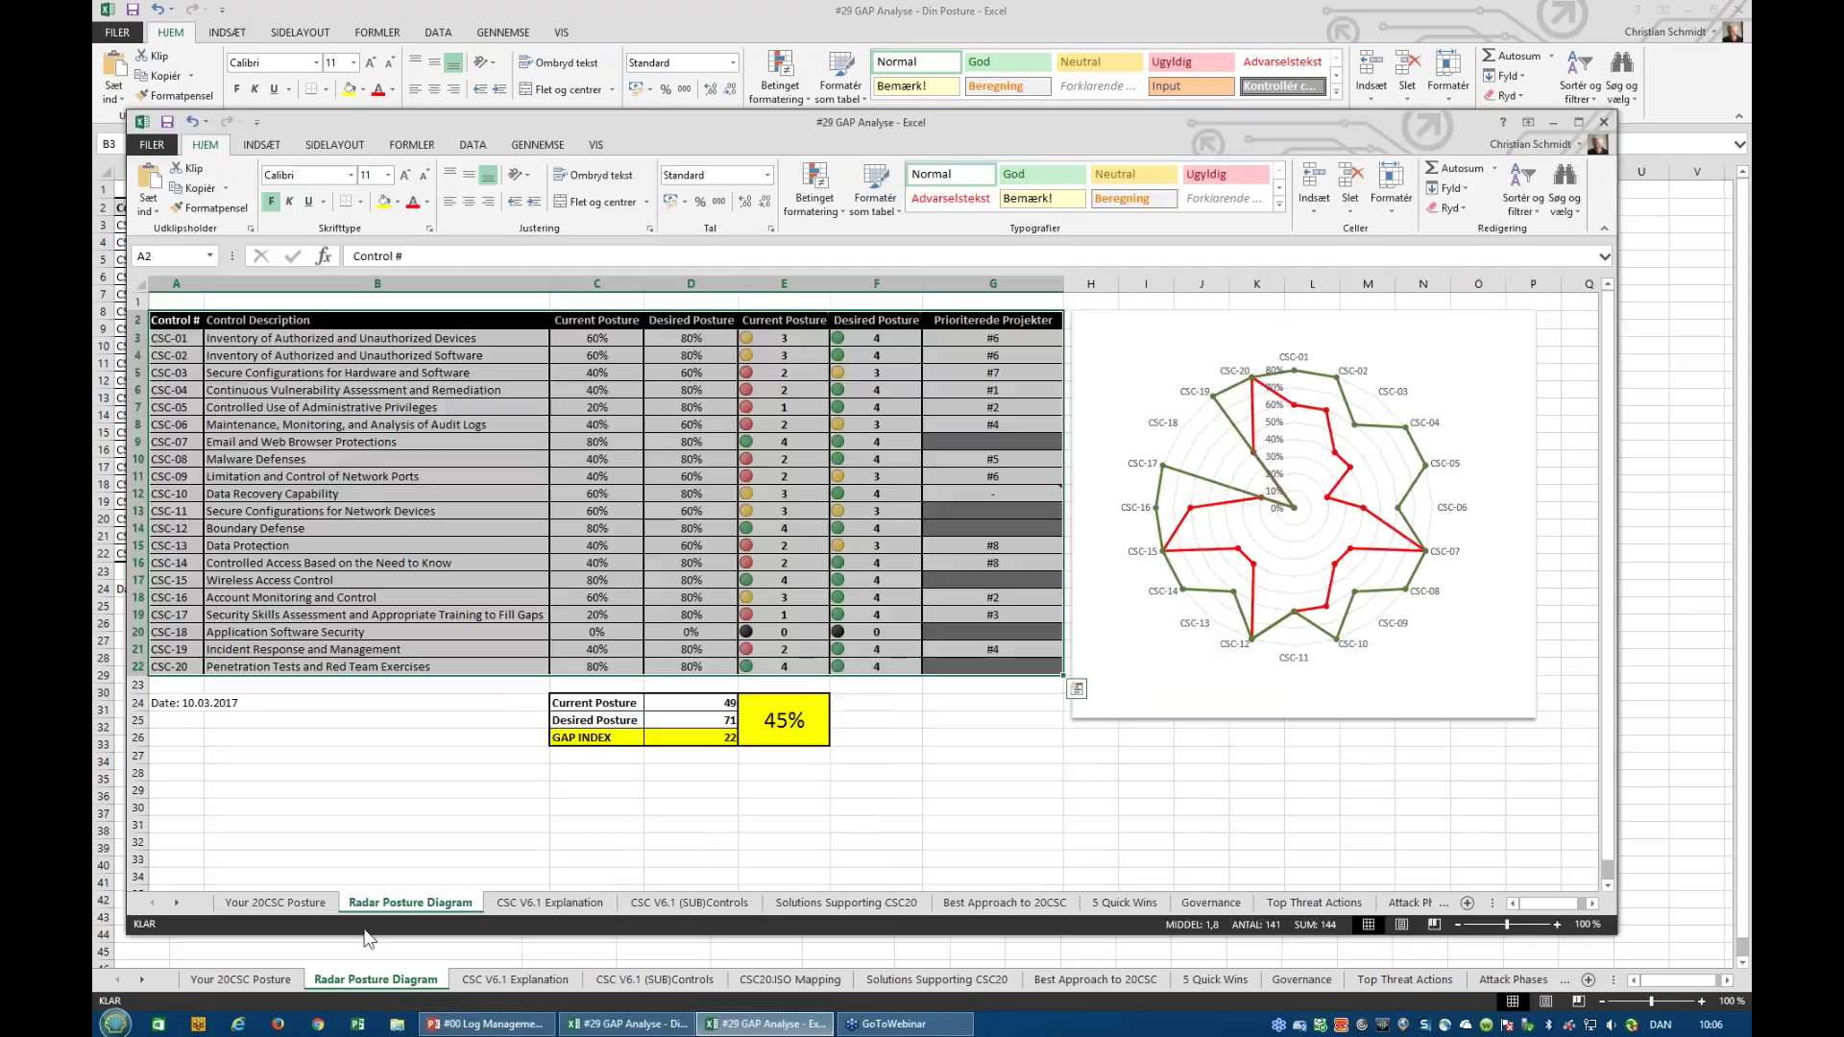
{"action": "left_click", "coordinate": [175, 905]}
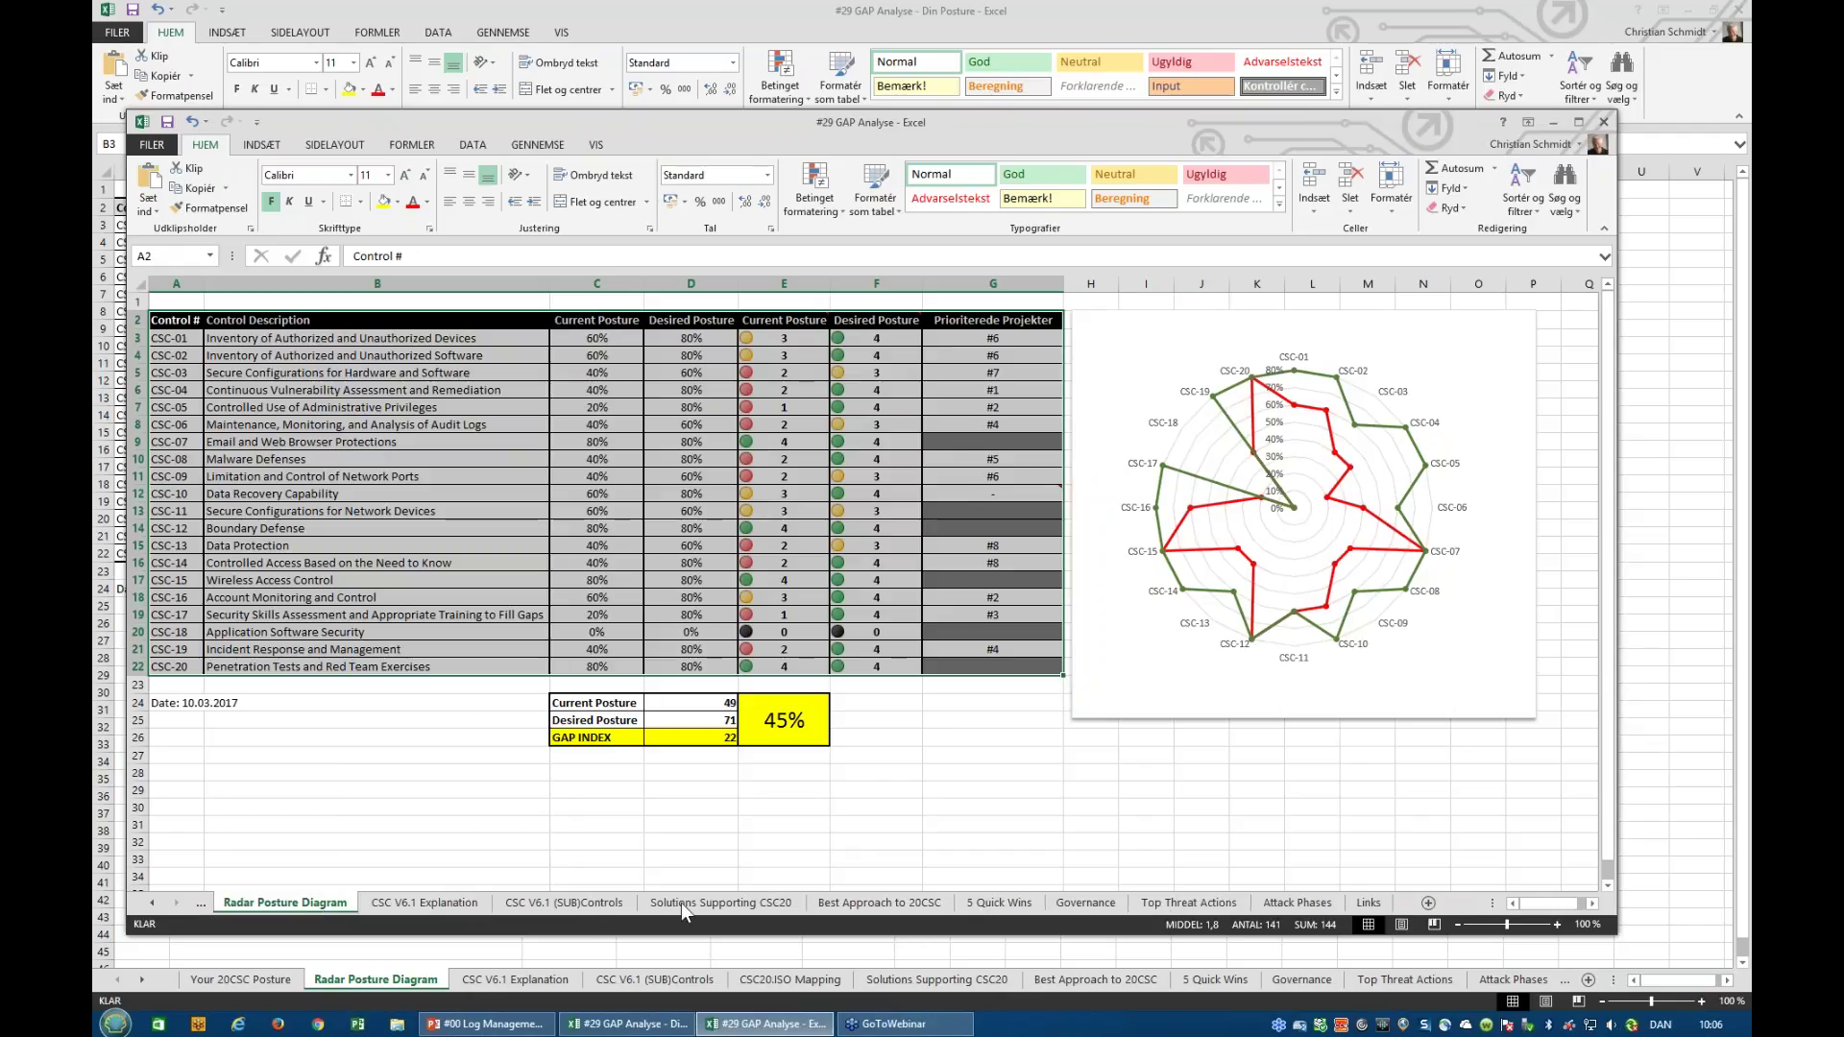
{"action": "left_click", "coordinate": [1681, 4]}
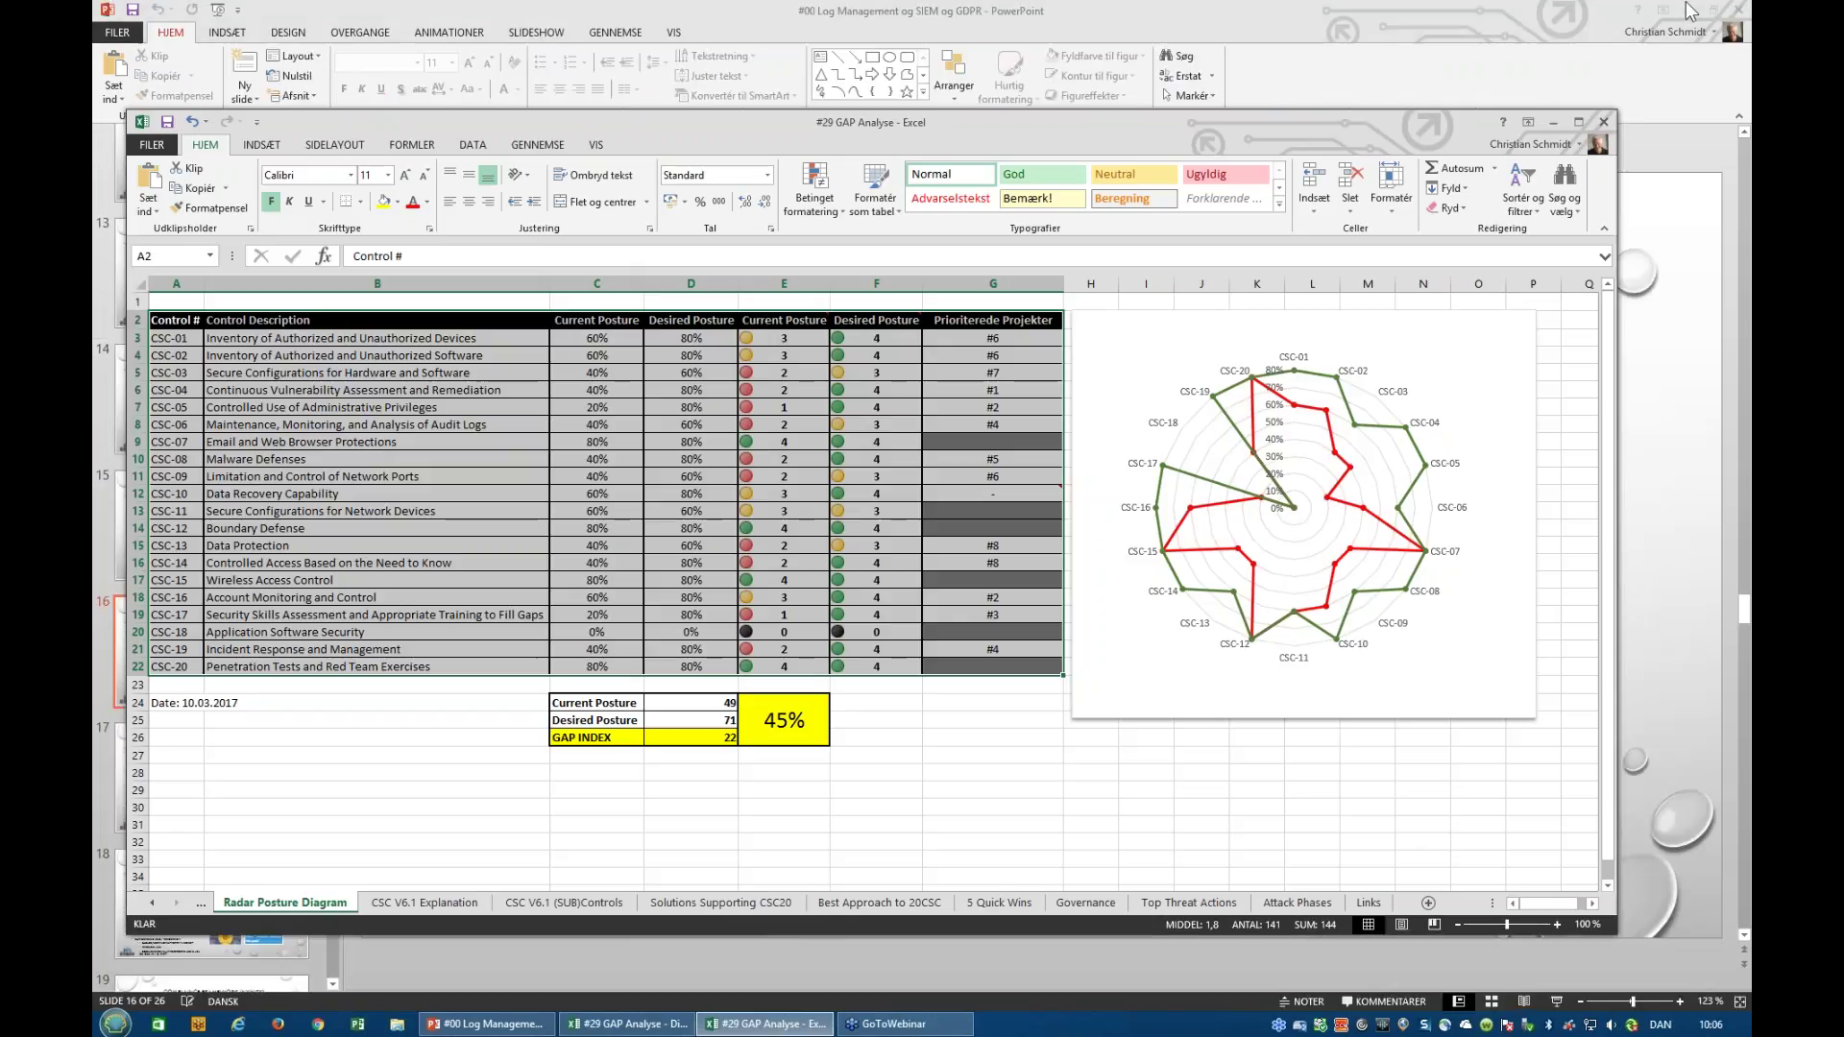
{"action": "left_click", "coordinate": [1037, 686]}
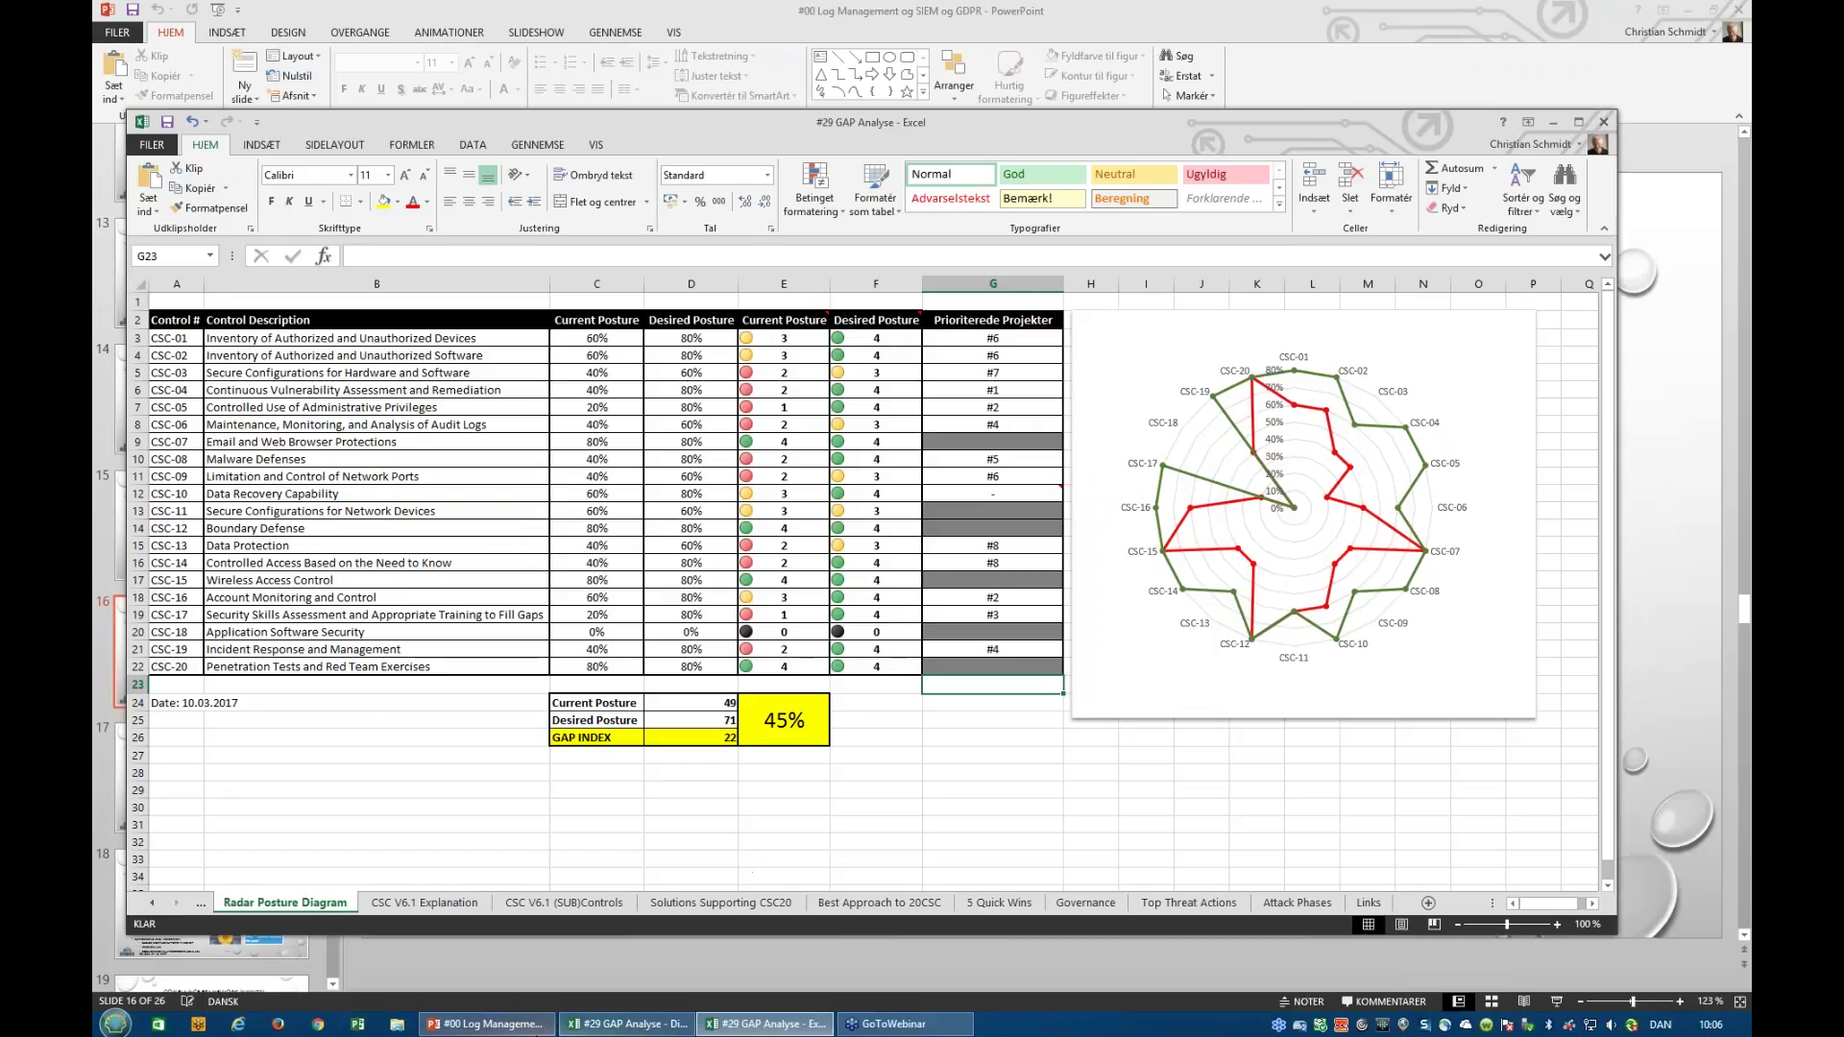
Switch to the PowerPoint presentation and highlight the 72-hour deadline on the Notifikationspligten slide.
{"action": "left_click", "coordinate": [485, 1024]}
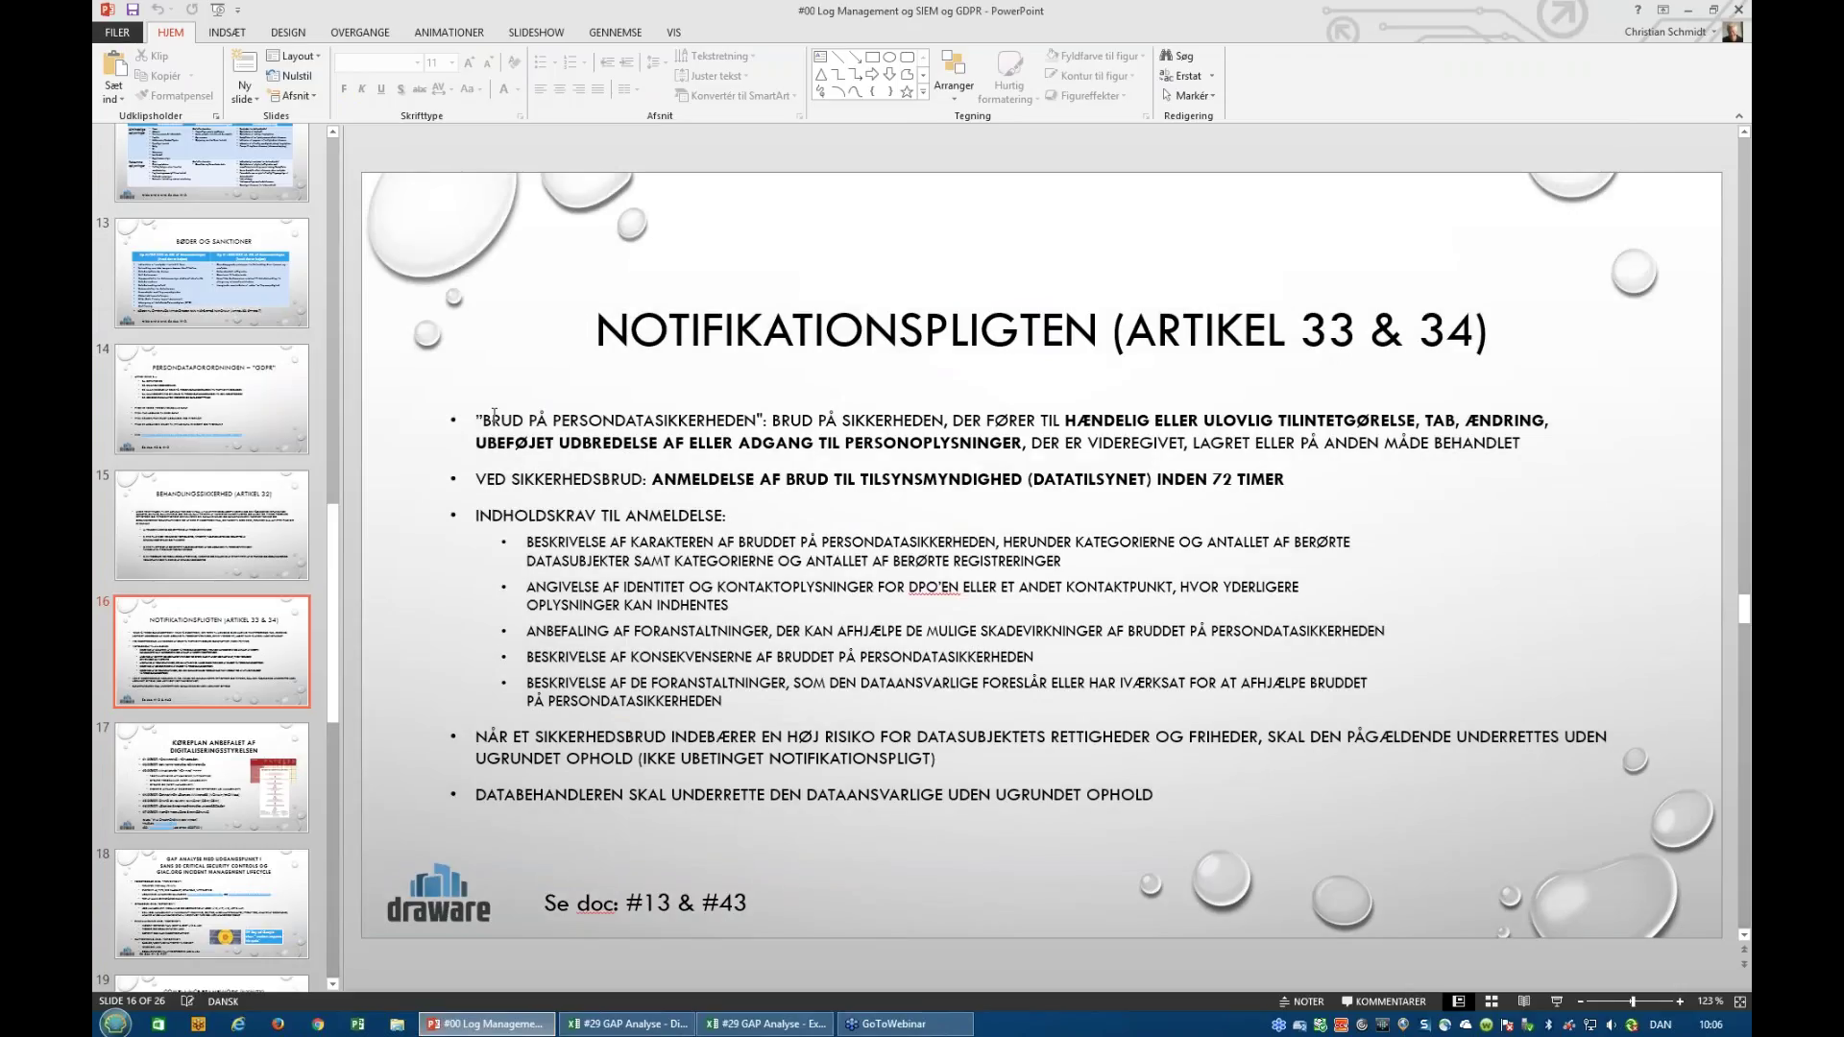
{"action": "left_click_drag", "start_coordinate": [479, 419], "coordinate": [1167, 784]}
{"action": "left_click_drag", "start_coordinate": [1211, 480], "coordinate": [1235, 479]}
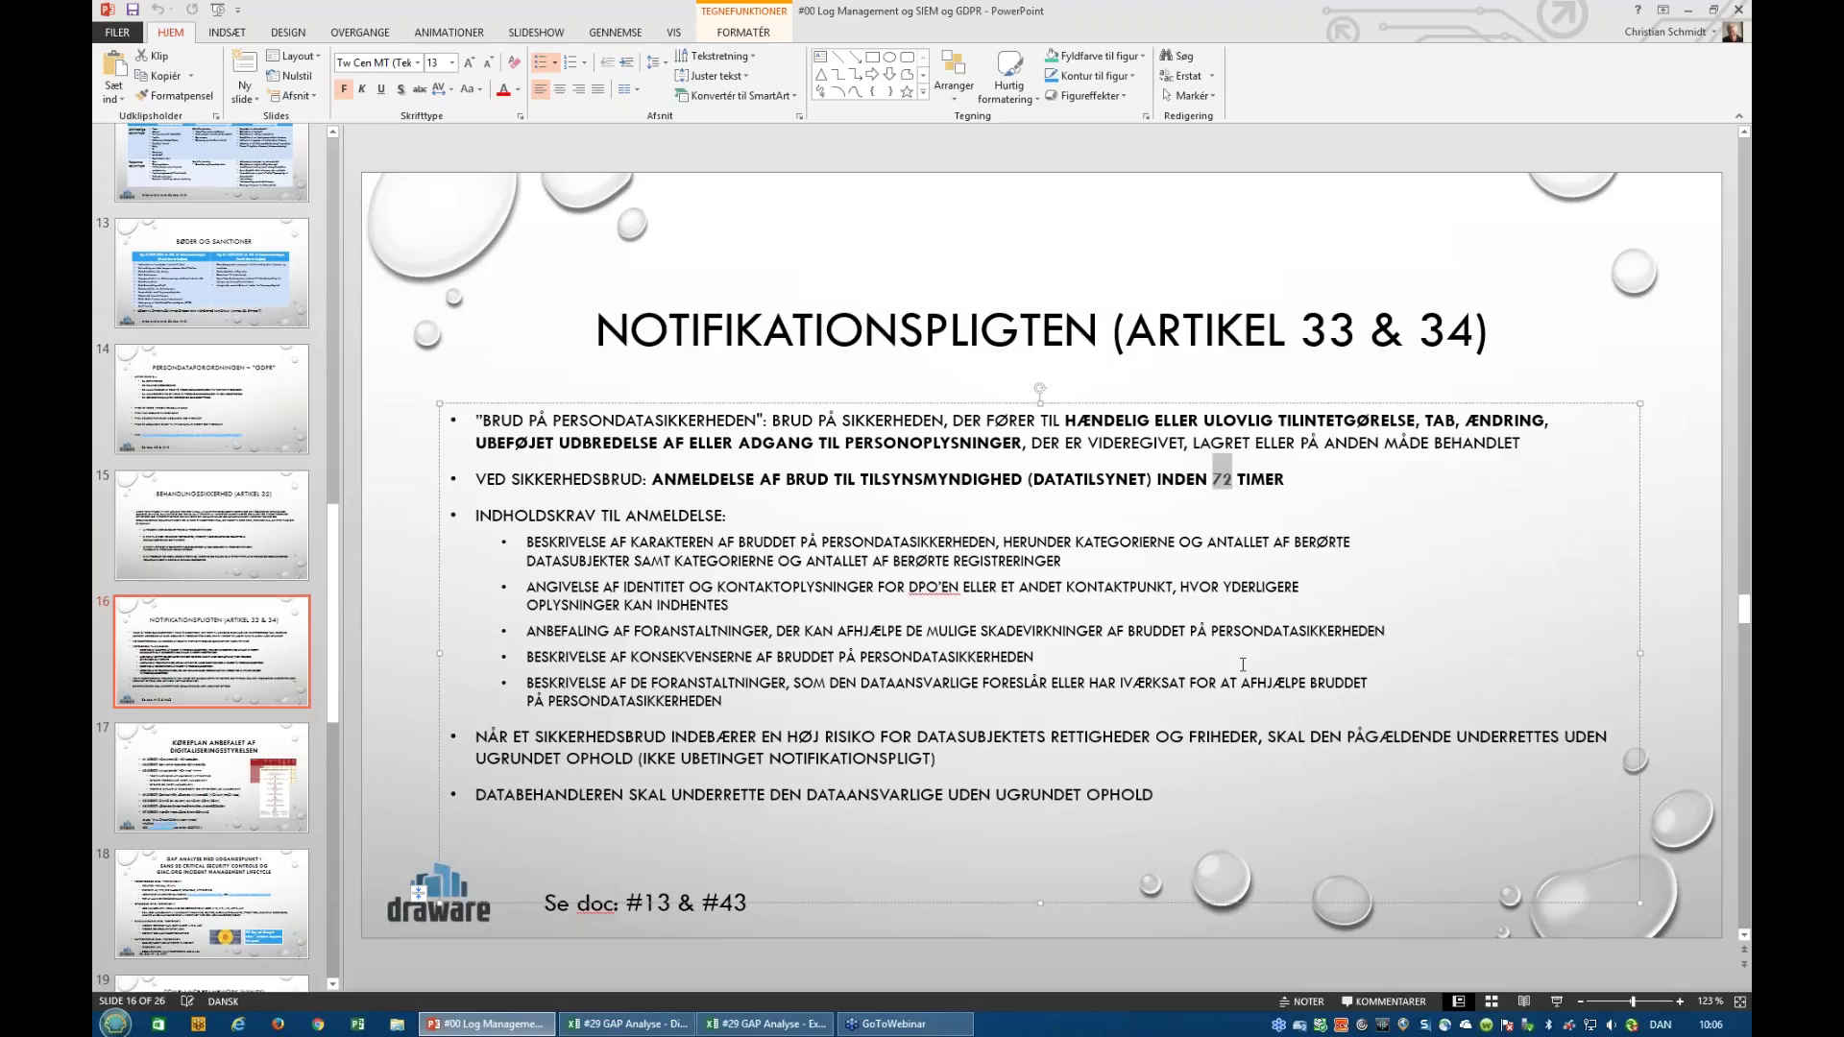
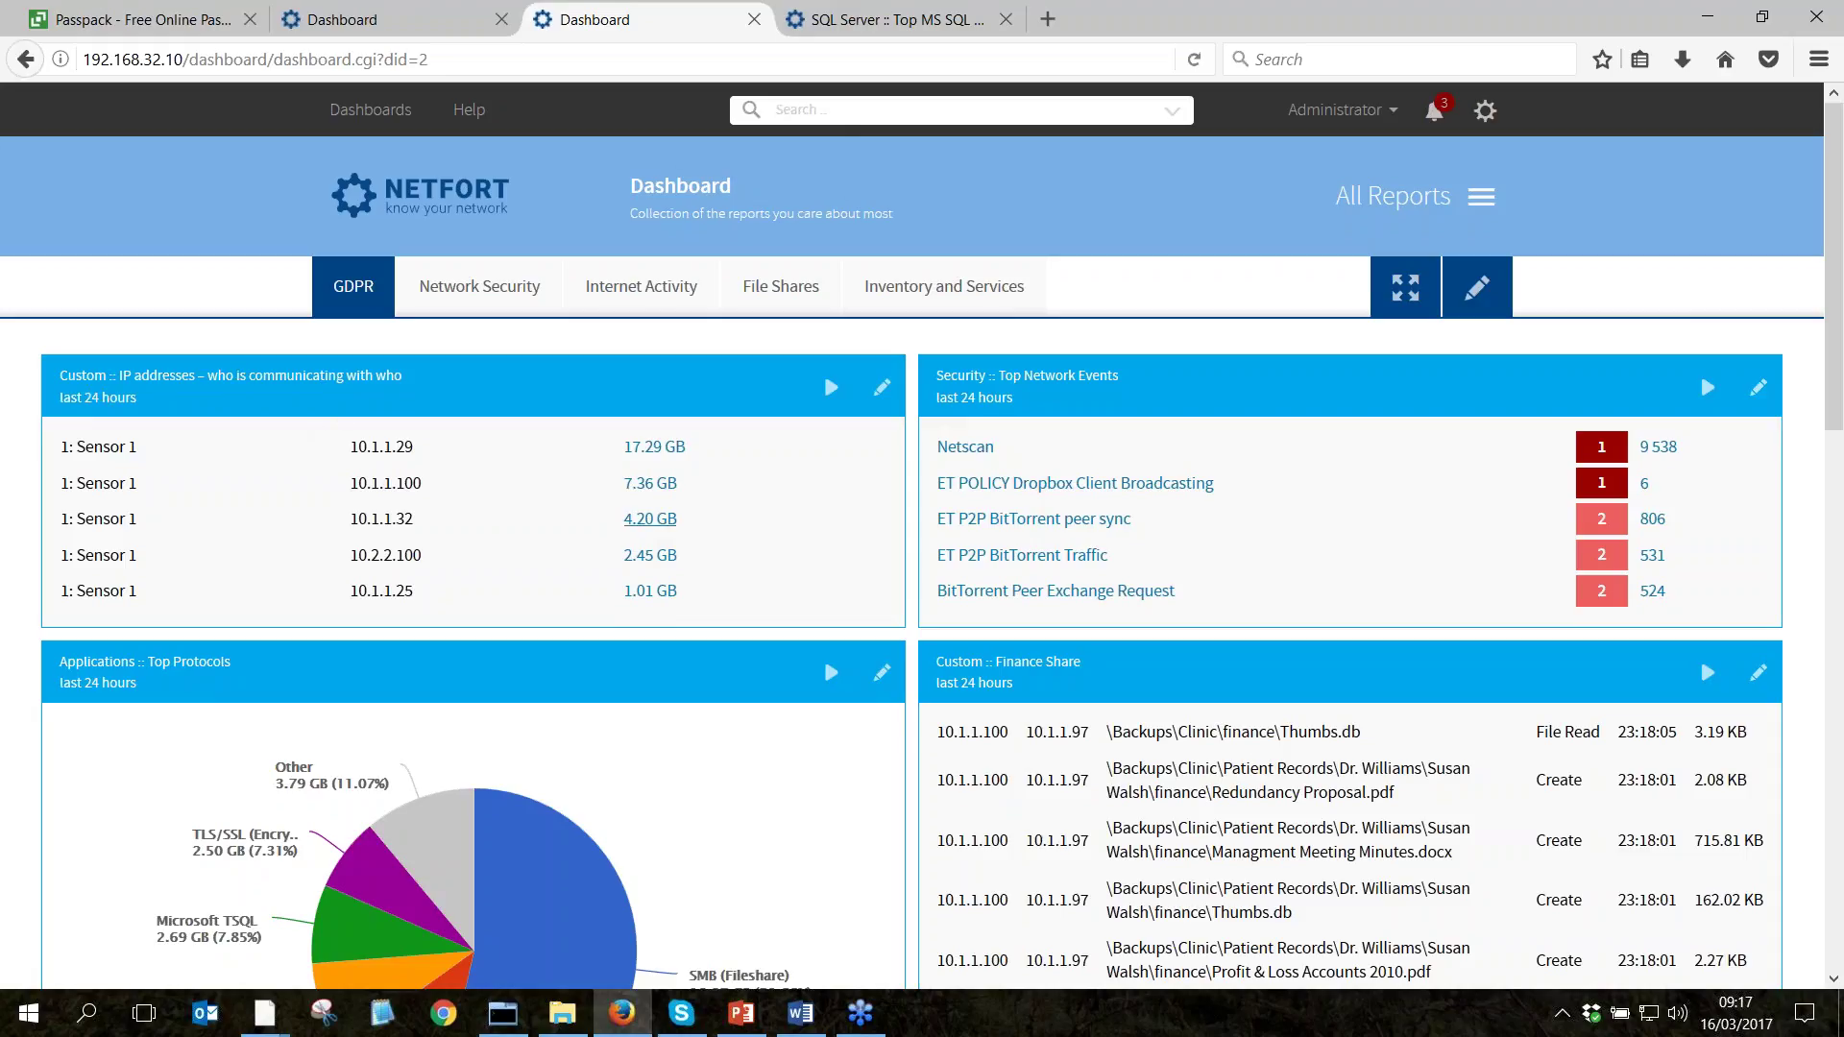
Open the "IP addresses – who is communicating with who" report and drill into the sessions of source 10.1.1.29.
{"action": "left_click", "coordinate": [832, 396]}
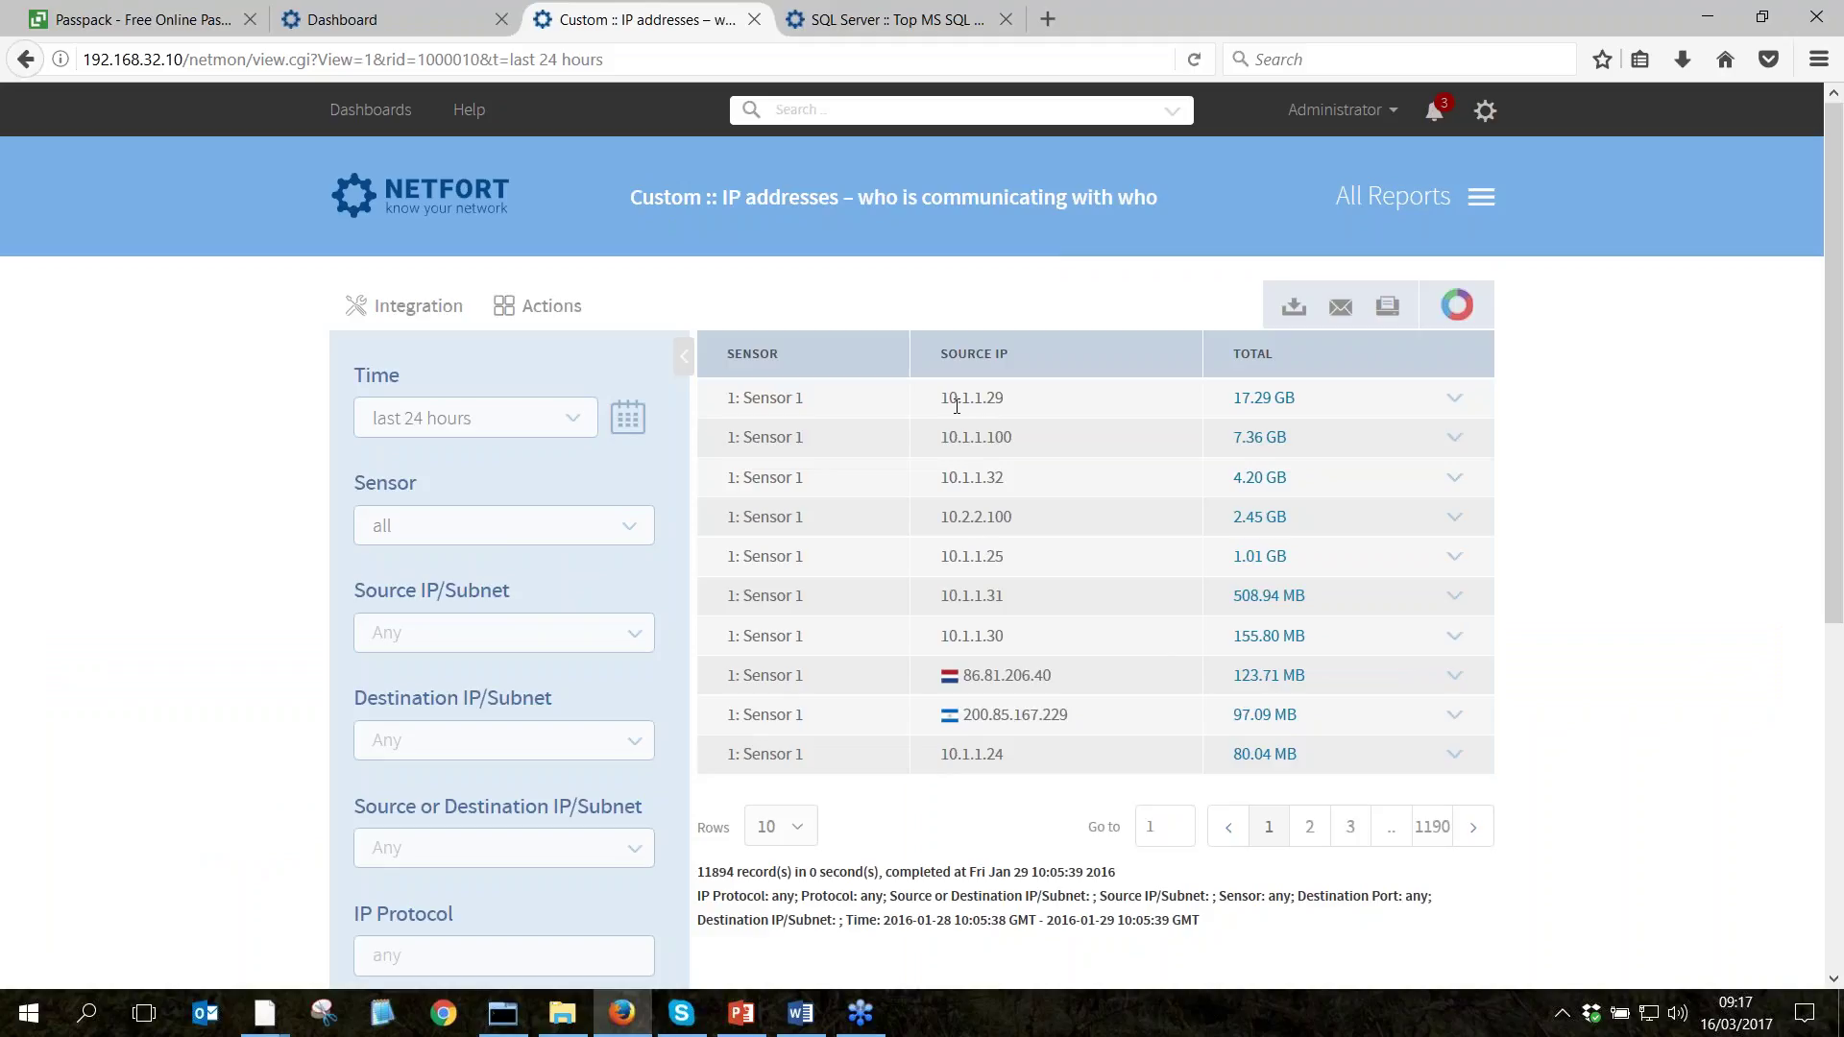
{"action": "left_click_drag", "start_coordinate": [942, 400], "coordinate": [1002, 420]}
{"action": "mouse_move", "coordinate": [953, 692]}
{"action": "left_click", "coordinate": [1274, 402]}
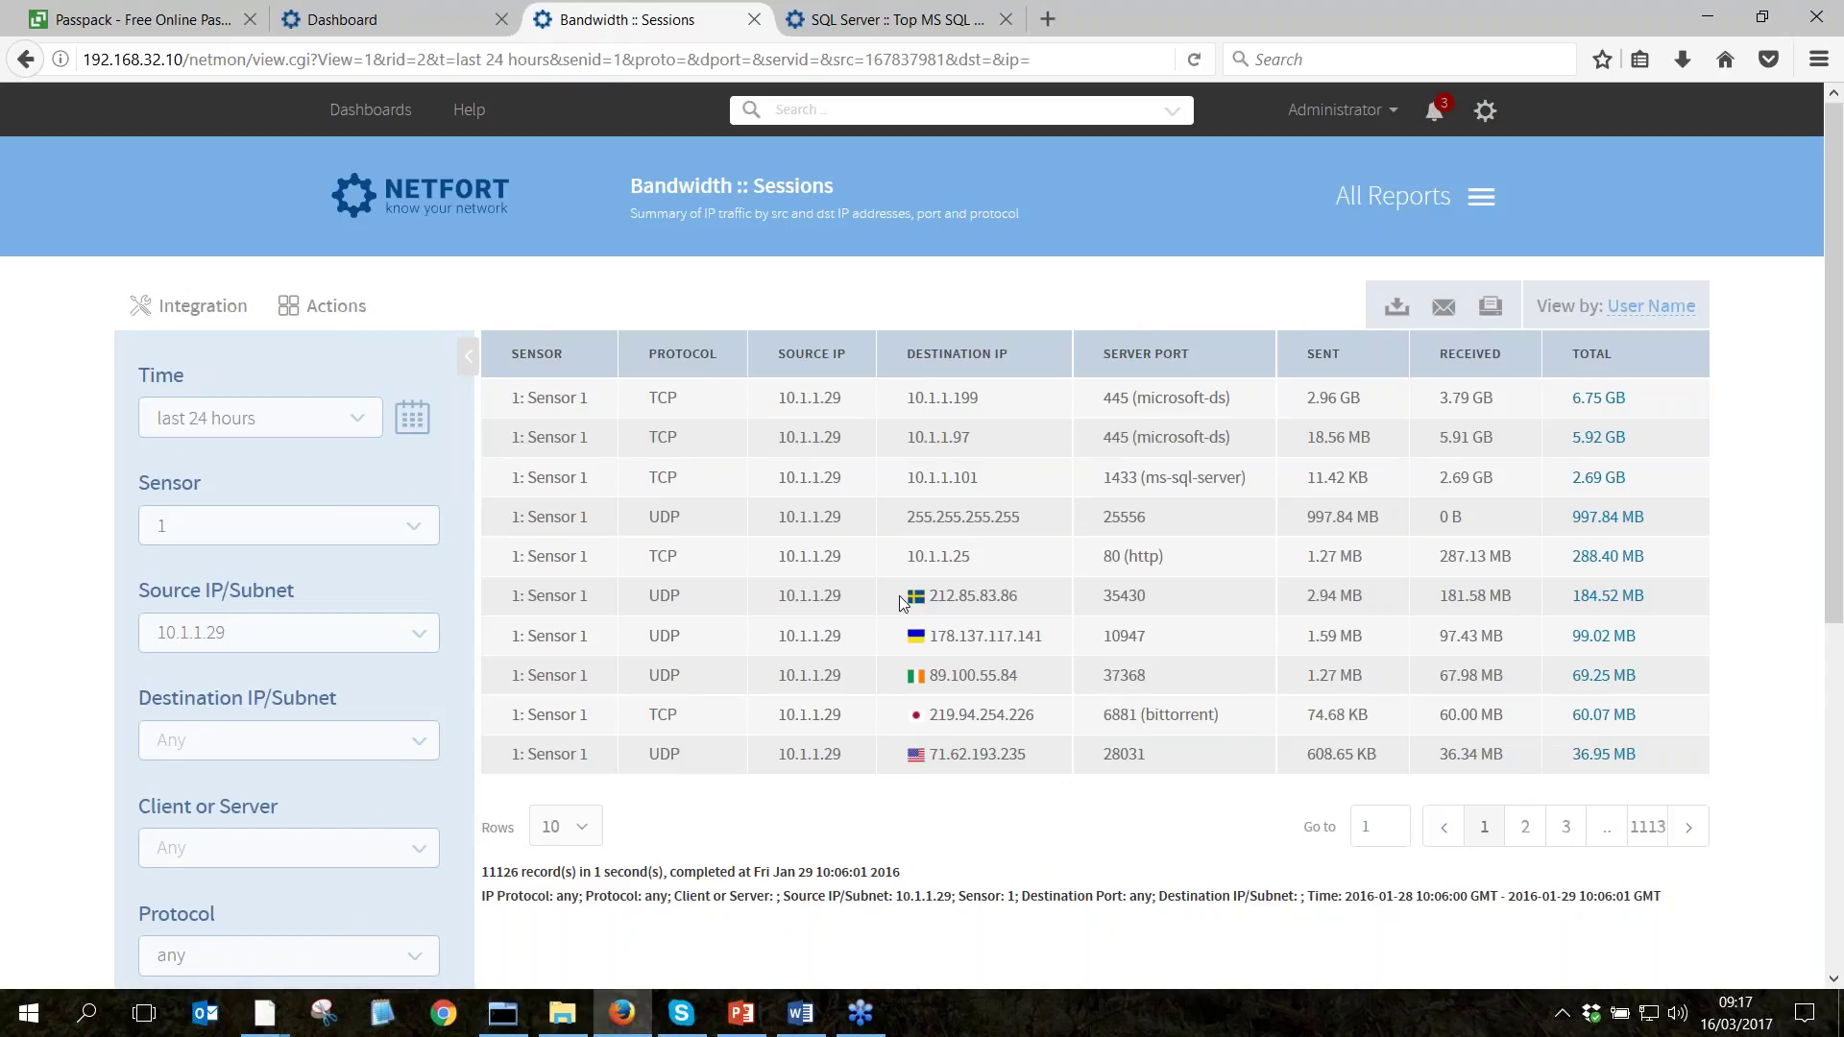
{"action": "left_click_drag", "start_coordinate": [795, 596], "coordinate": [832, 595]}
{"action": "left_click", "coordinate": [411, 419]}
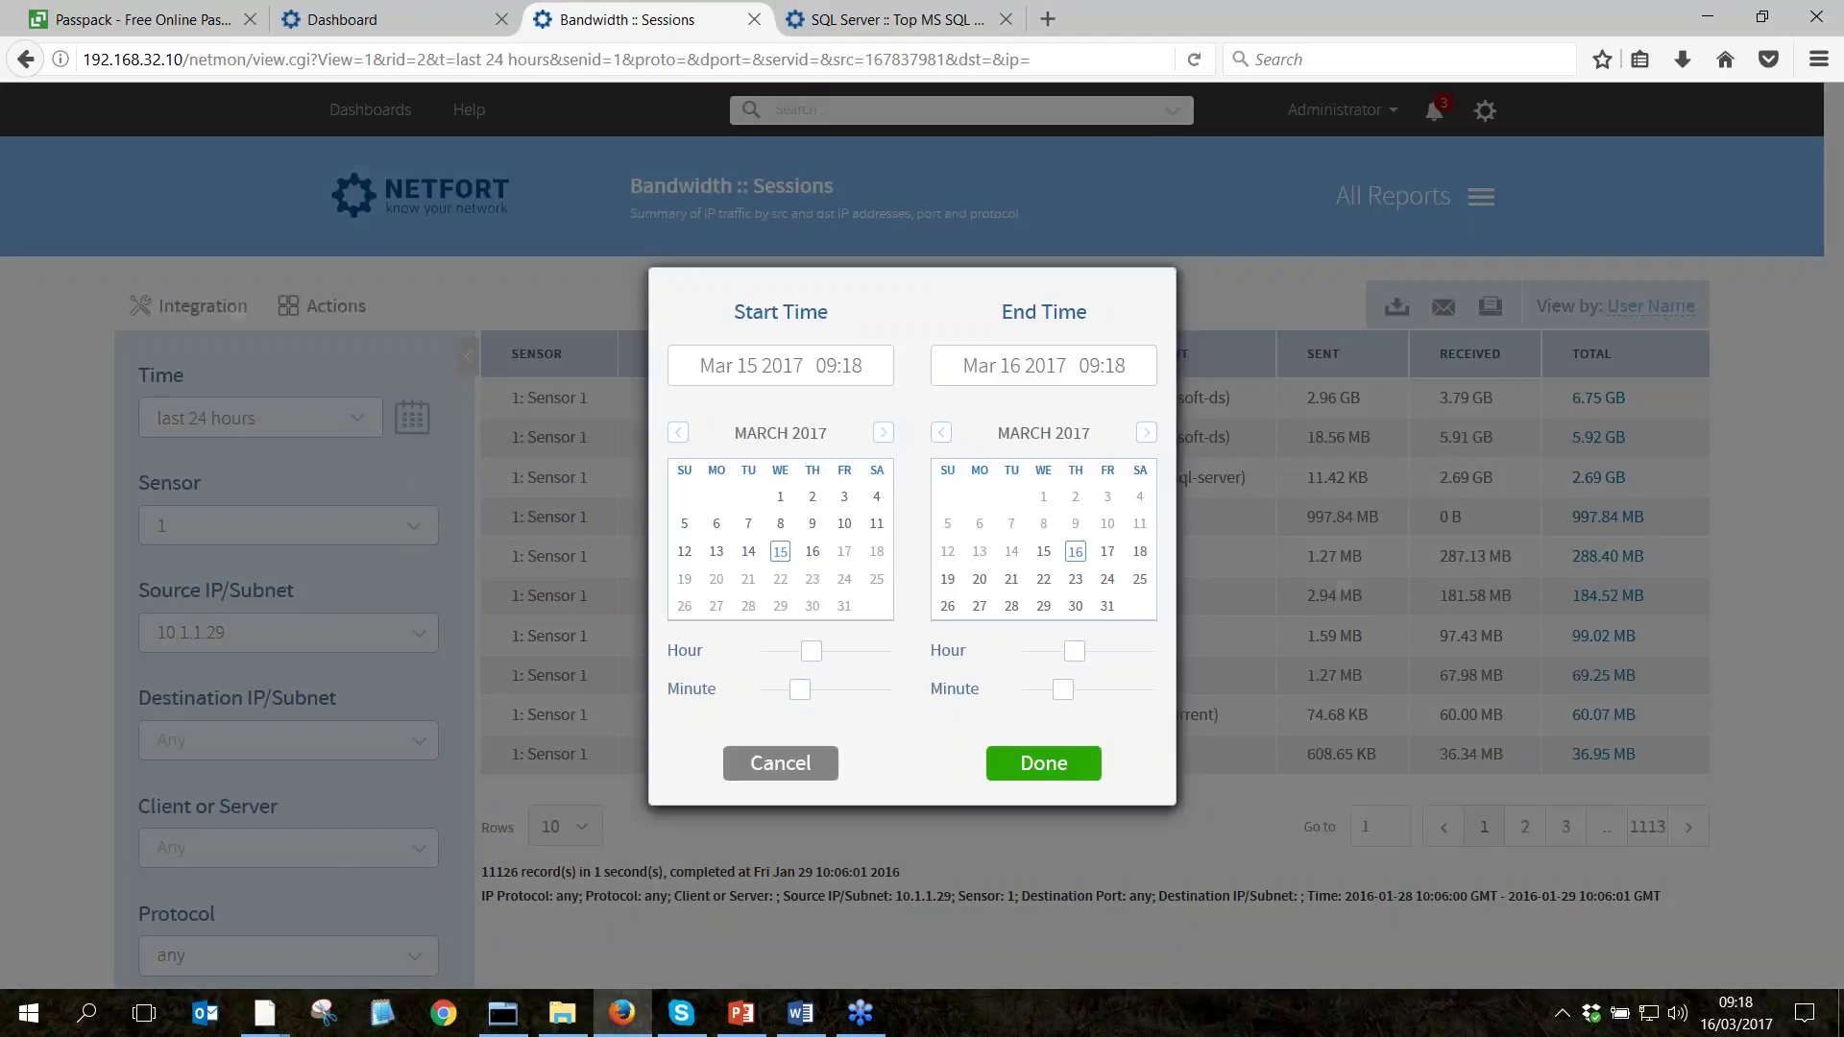
{"action": "left_click", "coordinate": [679, 434]}
{"action": "left_click", "coordinate": [780, 496]}
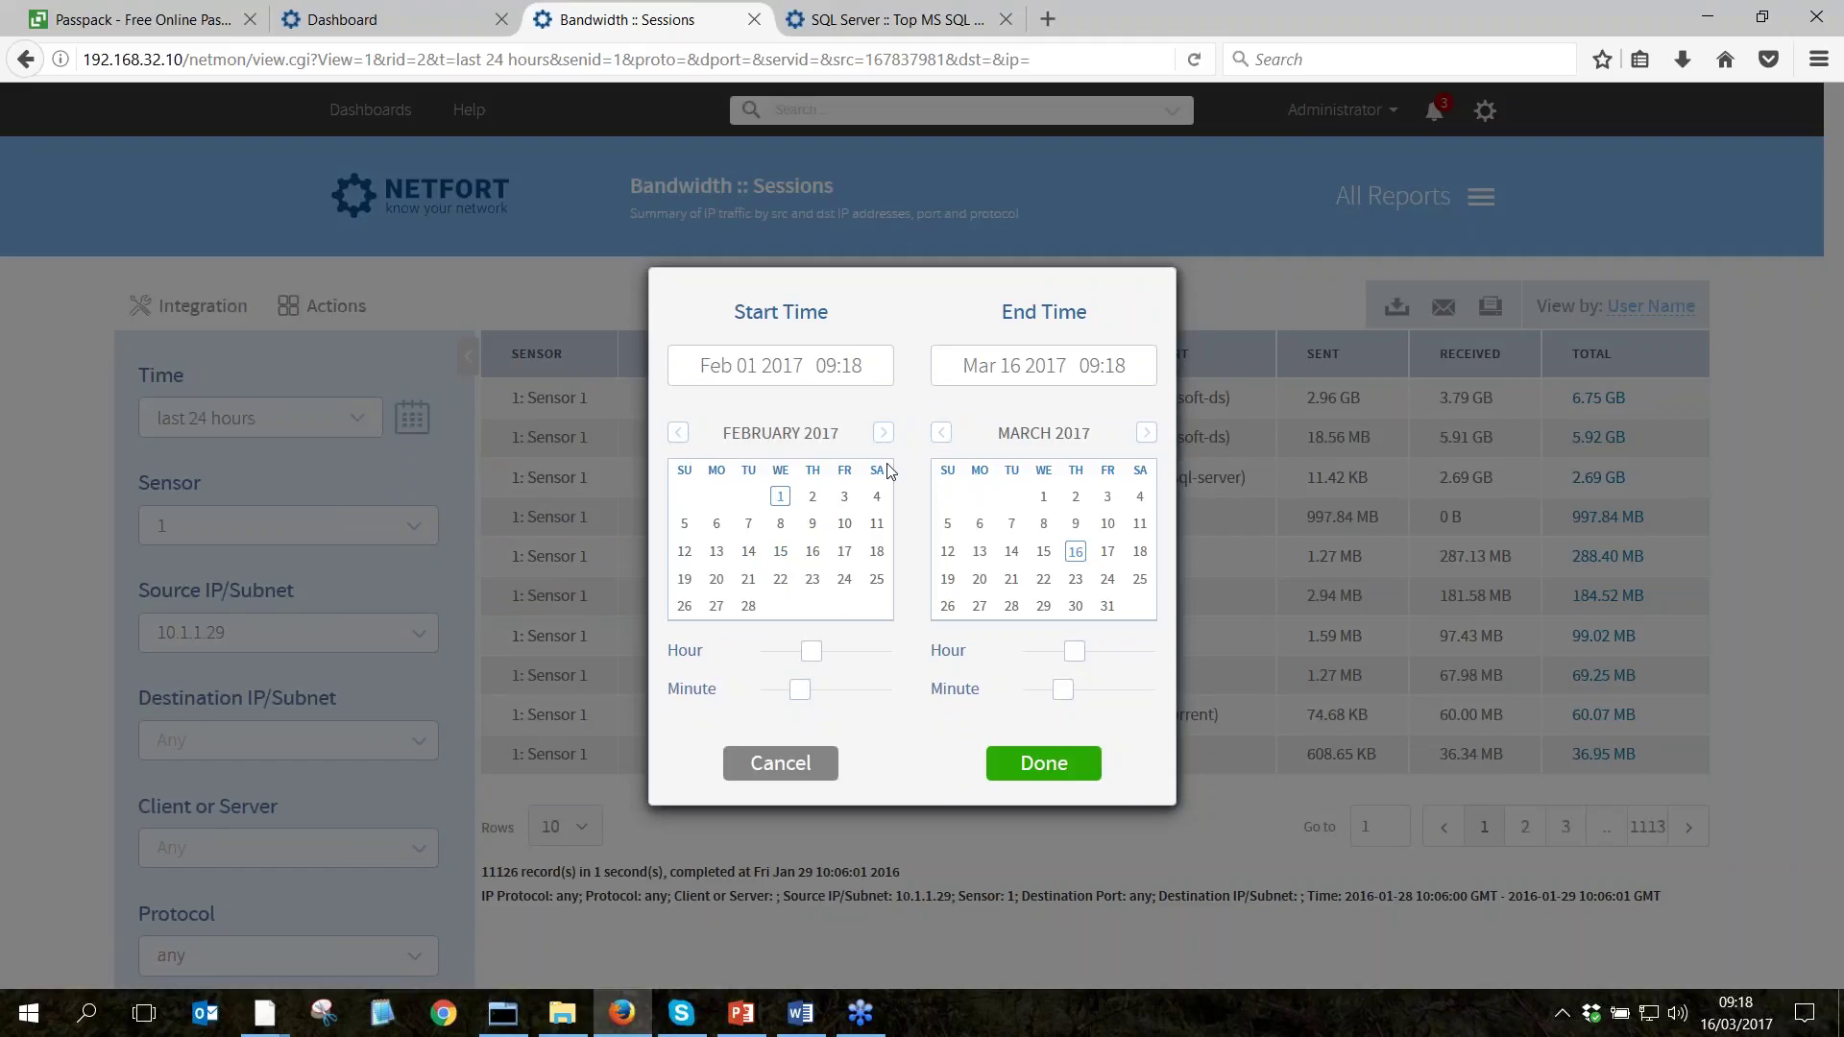
{"action": "left_click", "coordinate": [768, 762]}
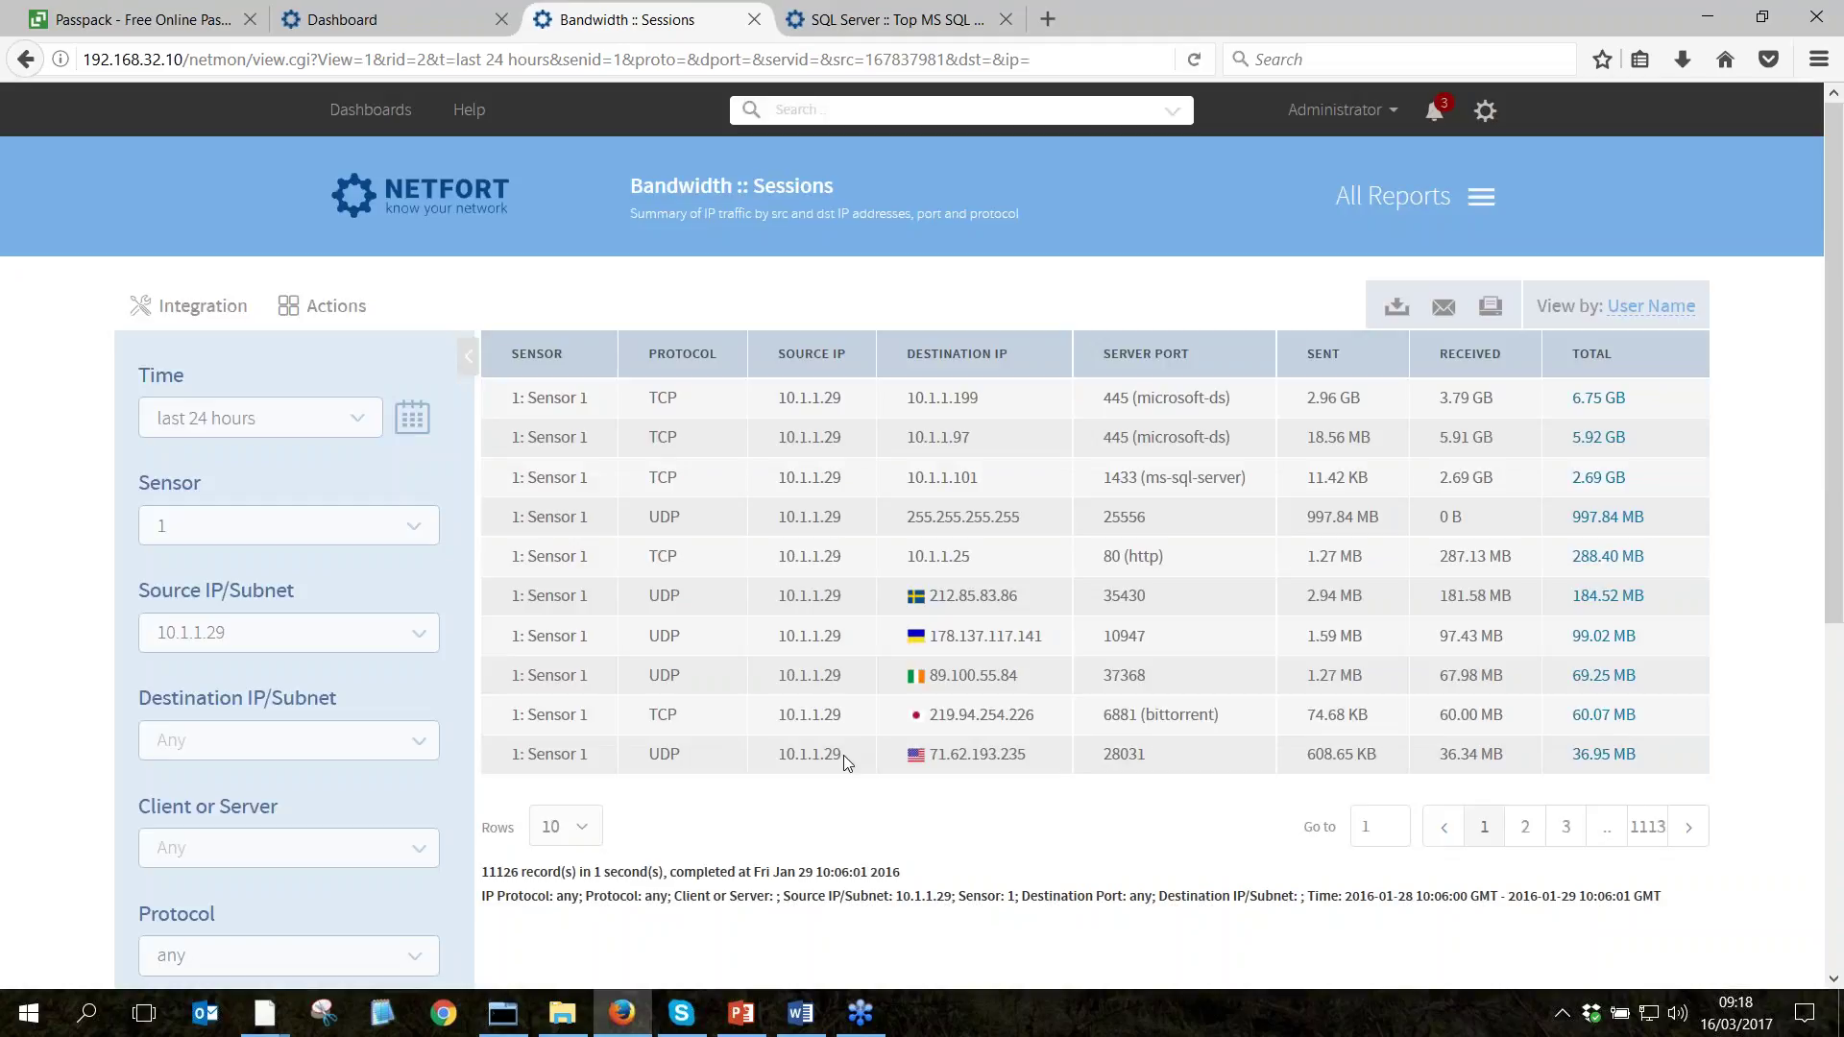
Return to the GDPR dashboard and open the full Applications :: Top Protocols report.
{"action": "left_click", "coordinate": [469, 206]}
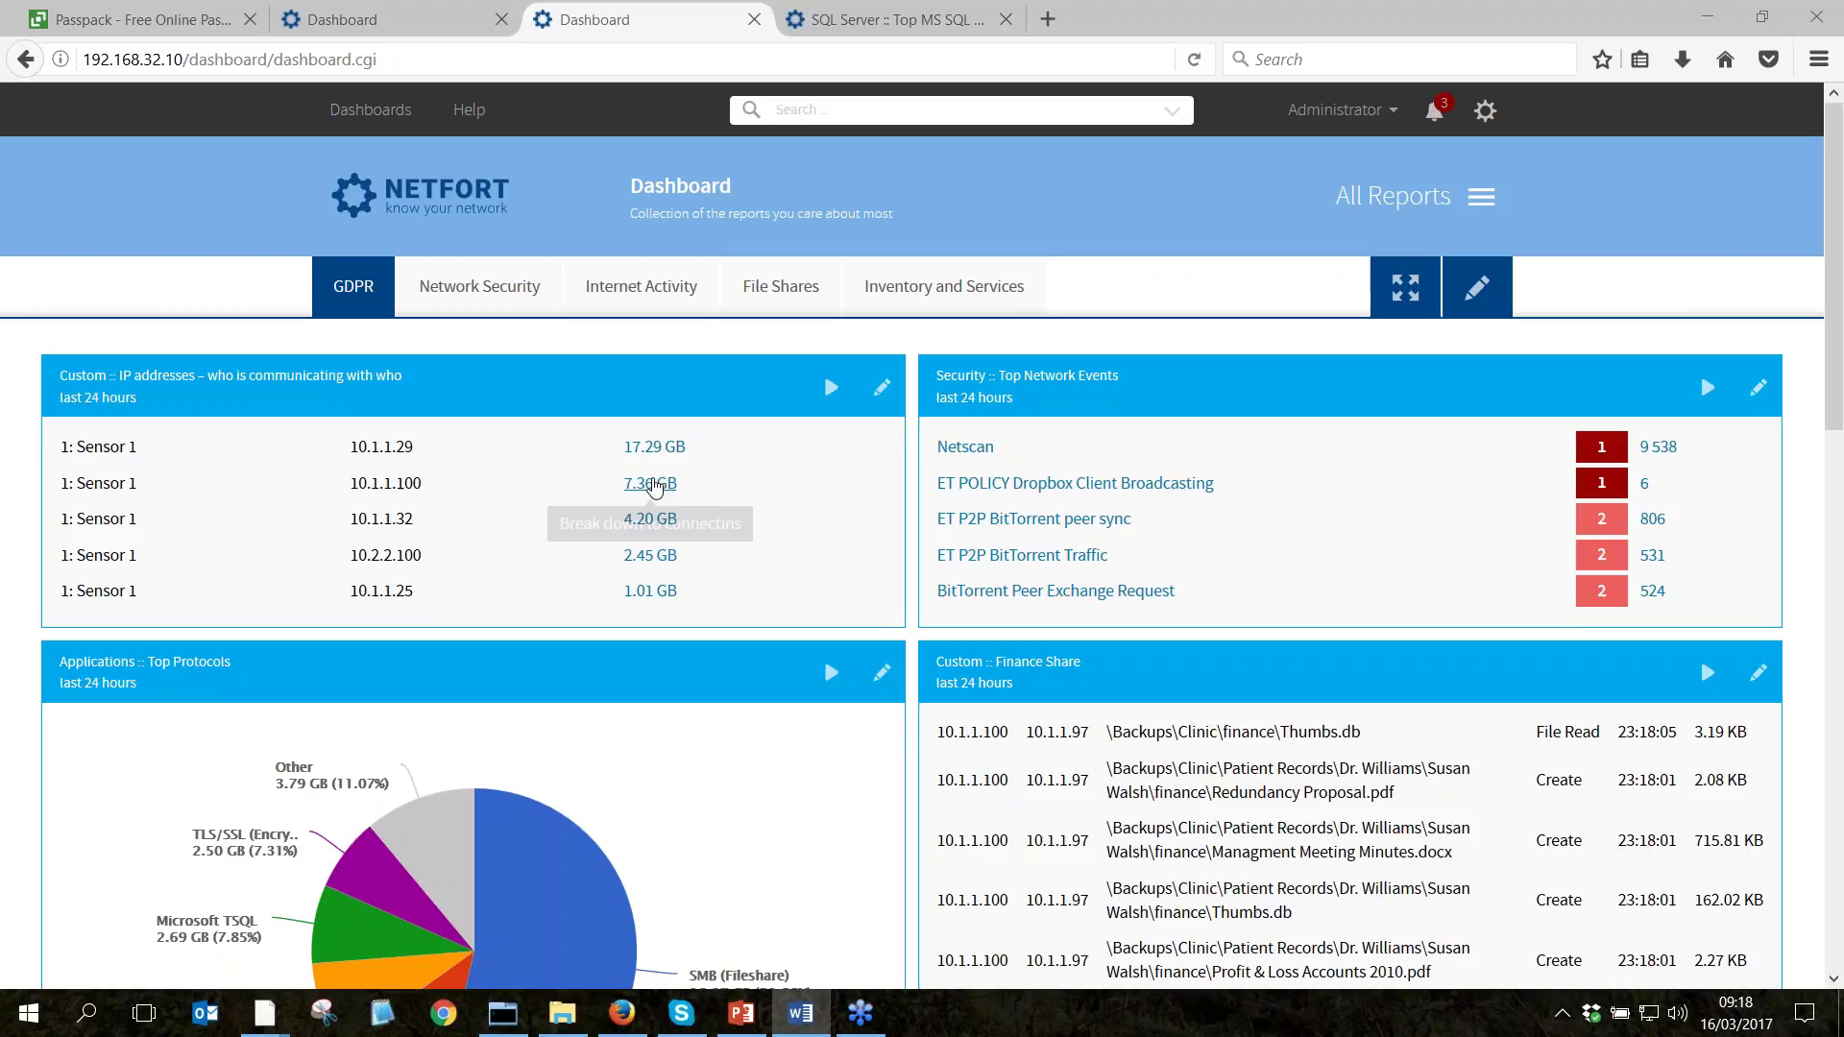
{"action": "scroll", "coordinate": [646, 482], "scroll_direction": "down", "scroll_amount": 3}
{"action": "scroll", "coordinate": [796, 571], "scroll_direction": "down", "scroll_amount": 2}
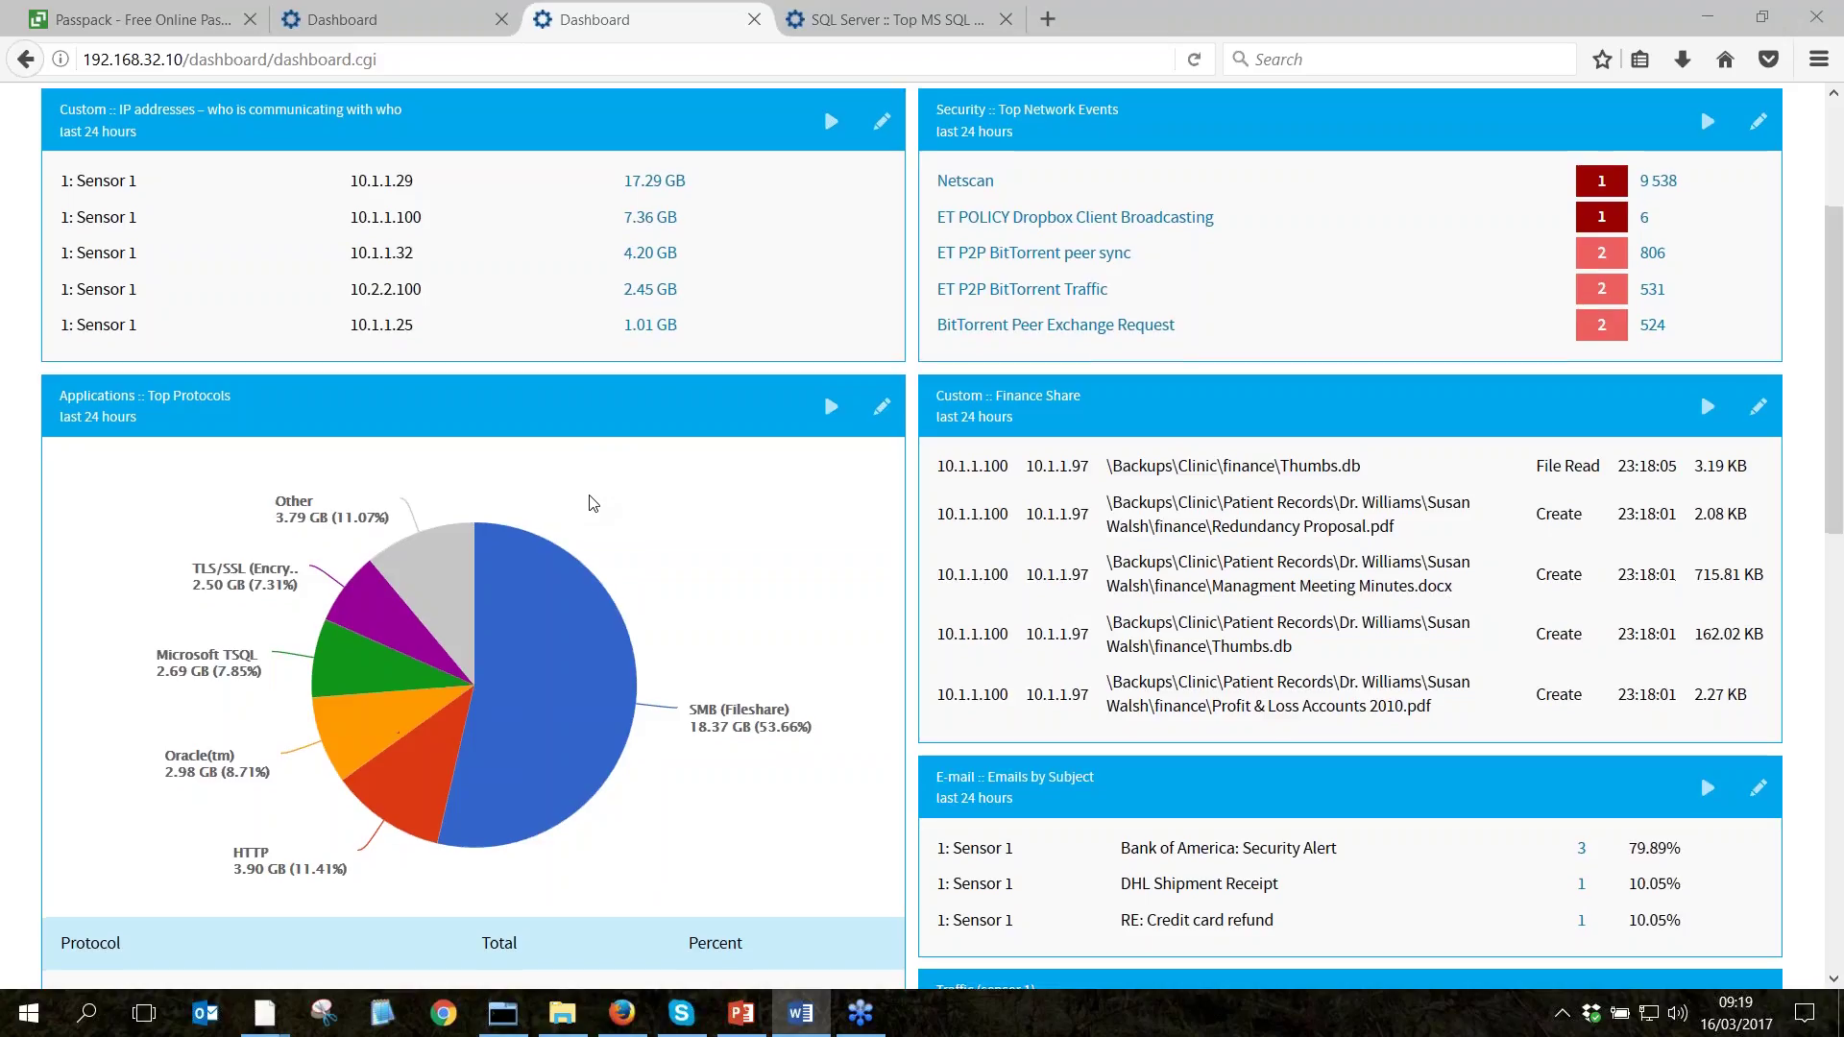
{"action": "scroll", "coordinate": [592, 502], "scroll_direction": "down", "scroll_amount": 3}
{"action": "left_click", "coordinate": [834, 281]}
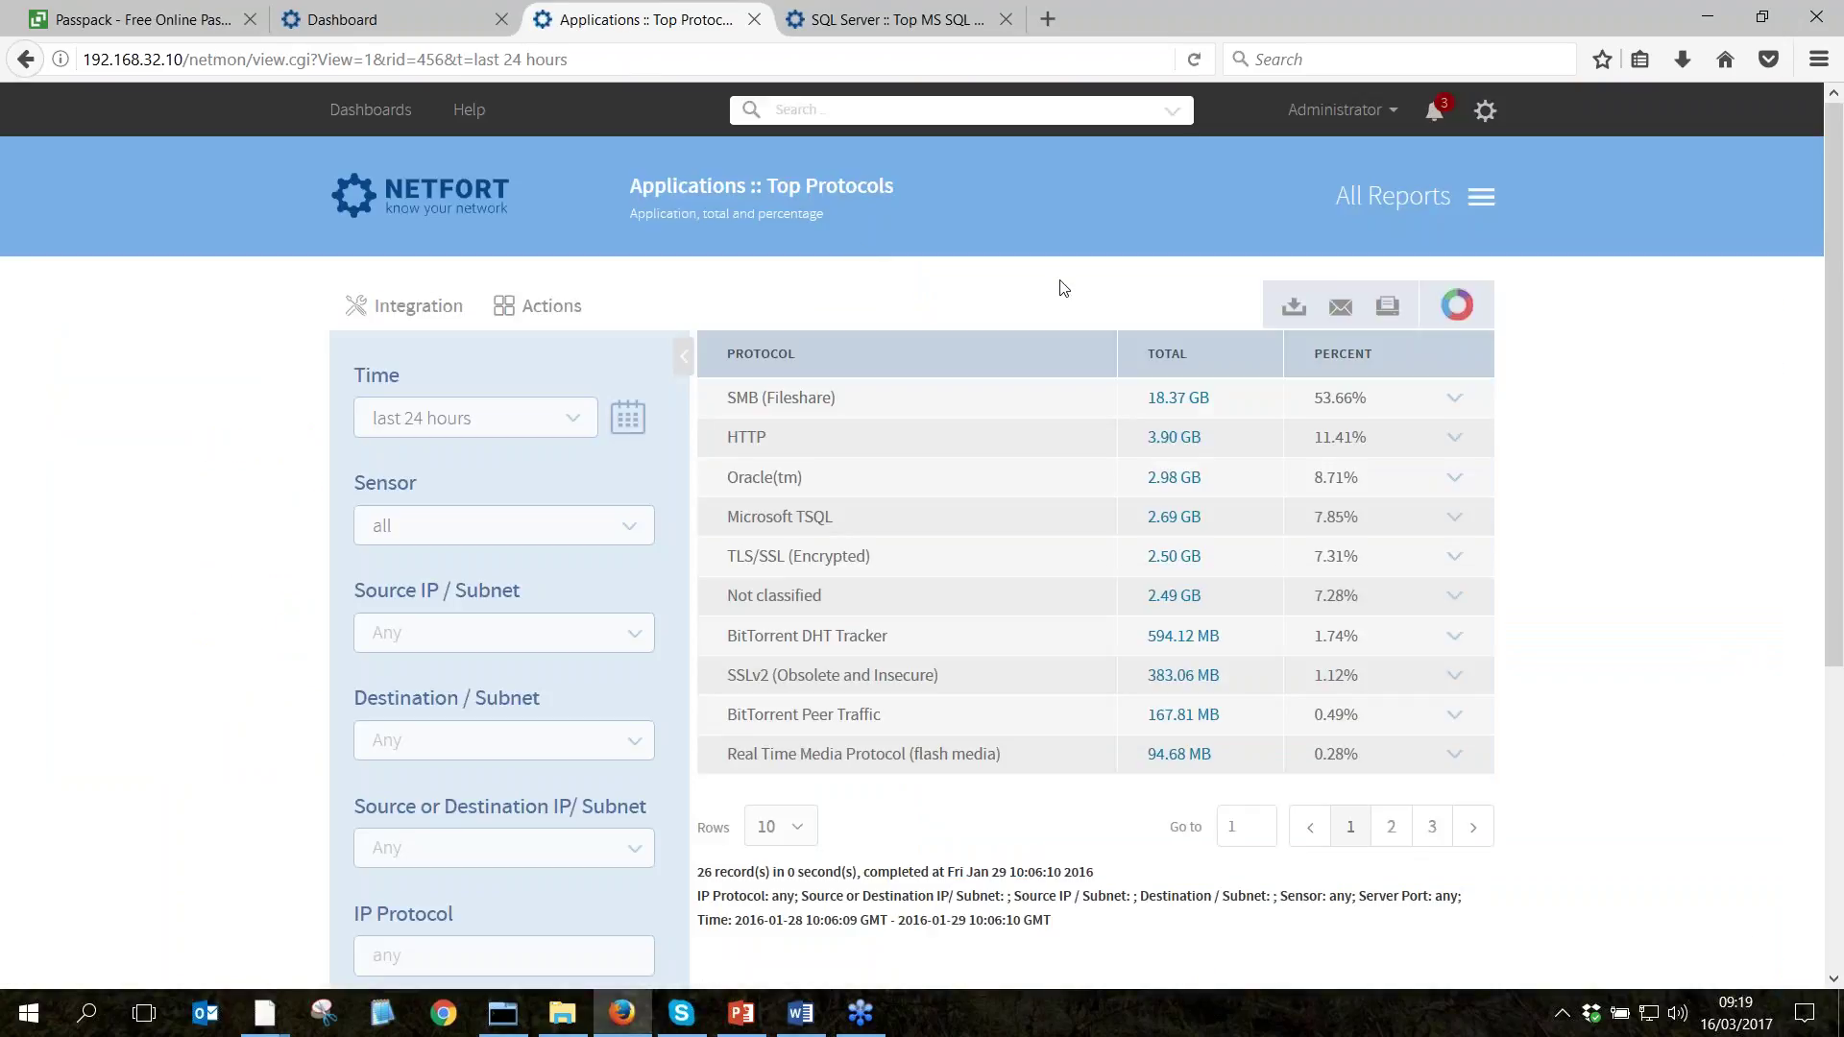
Display the pie chart of the Top Protocols report and examine it together with the protocol table.
{"action": "left_click", "coordinate": [1457, 305]}
{"action": "scroll", "coordinate": [1251, 372], "scroll_direction": "down", "scroll_amount": 5}
{"action": "scroll", "coordinate": [1249, 363], "scroll_direction": "down", "scroll_amount": 1}
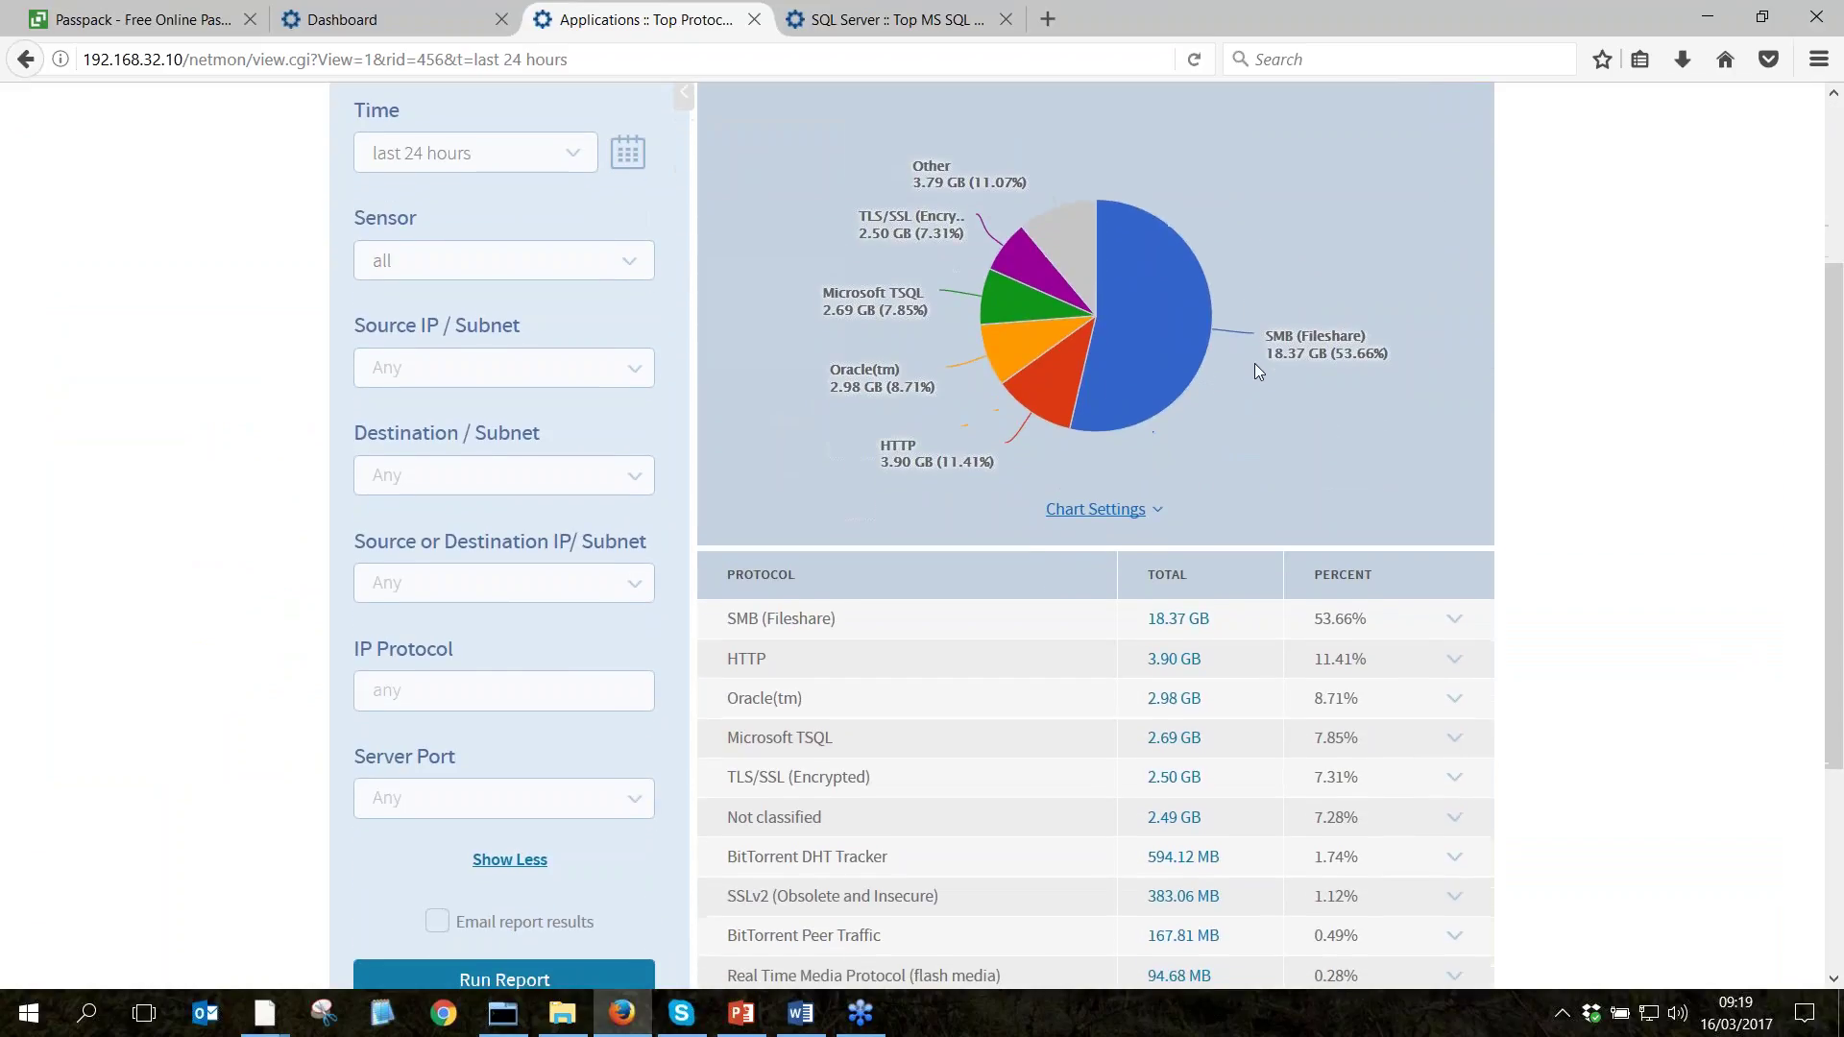
{"action": "mouse_move", "coordinate": [1191, 288]}
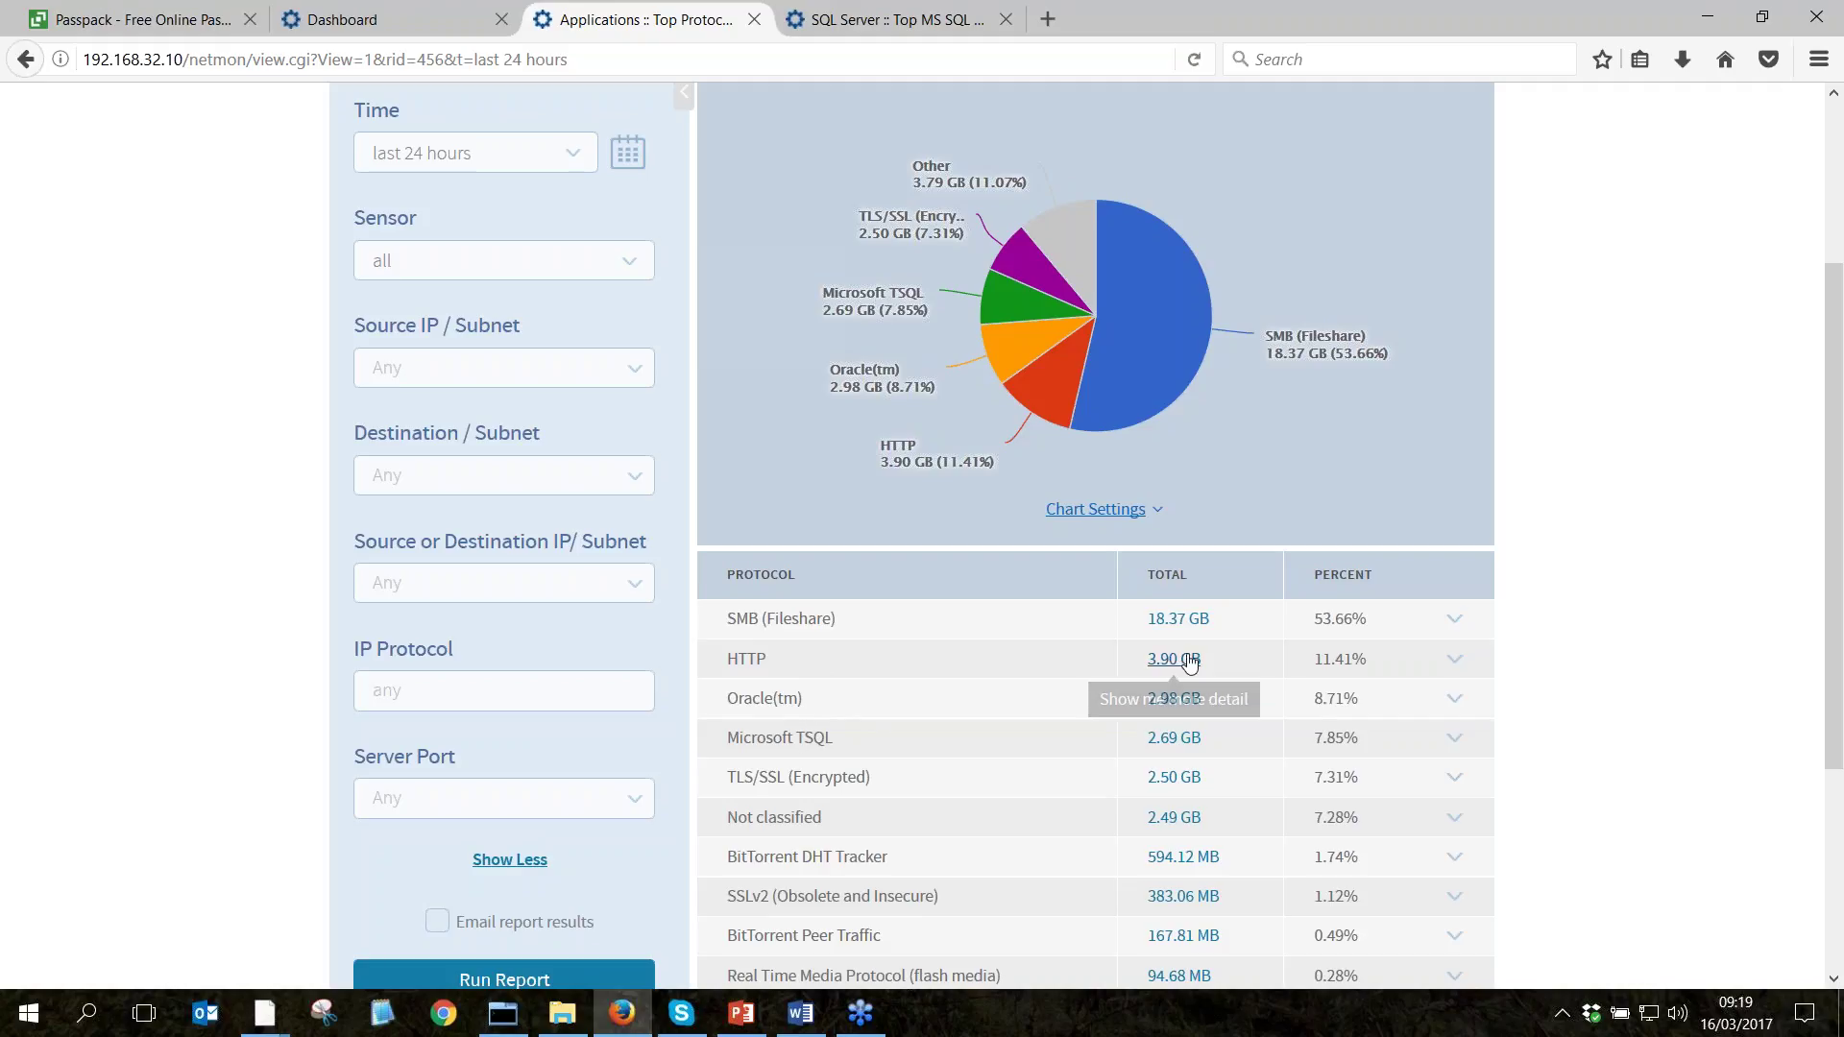
Highlight the HTTP and BitTorrent DHT Tracker entries, then drill into the SMB (Fileshare) traffic total.
{"action": "left_click_drag", "start_coordinate": [727, 659], "coordinate": [886, 671]}
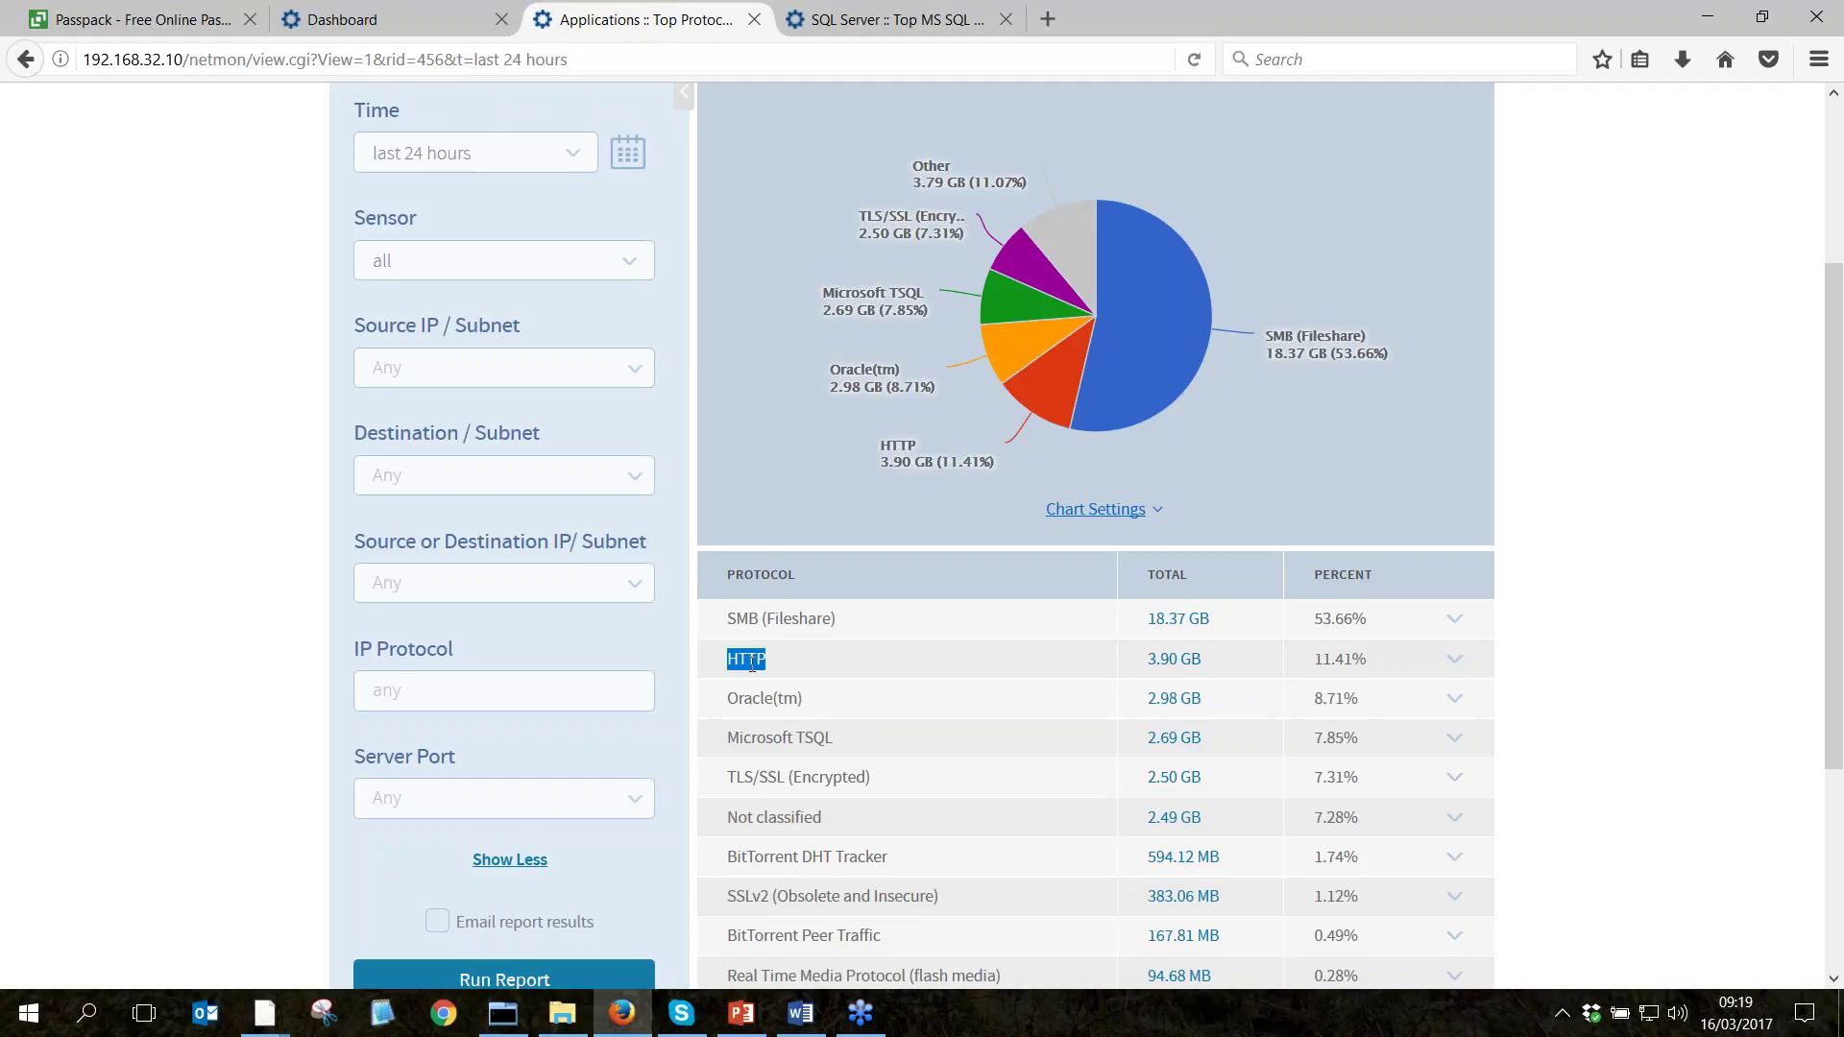
{"action": "left_click", "coordinate": [780, 676]}
{"action": "left_click_drag", "start_coordinate": [727, 856], "coordinate": [961, 856]}
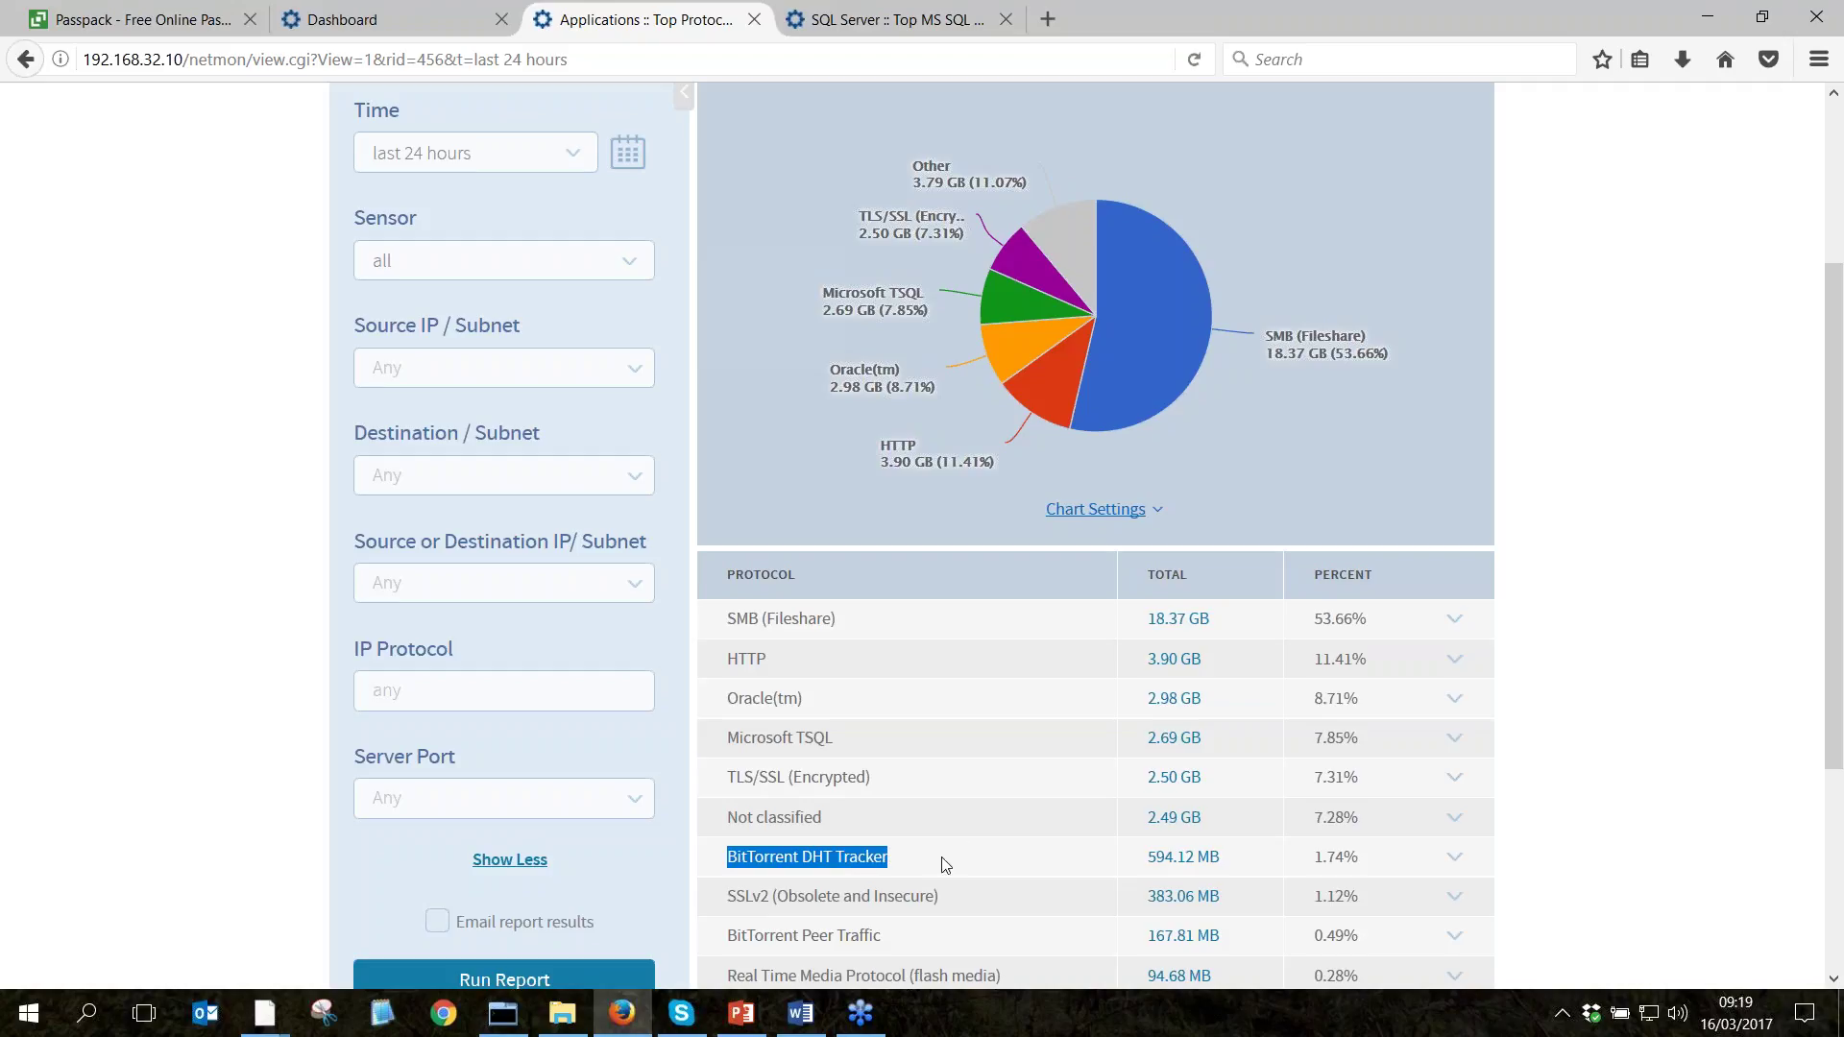
{"action": "left_click", "coordinate": [953, 857]}
{"action": "left_click_drag", "start_coordinate": [911, 869], "coordinate": [701, 860]}
{"action": "left_click", "coordinate": [1185, 623]}
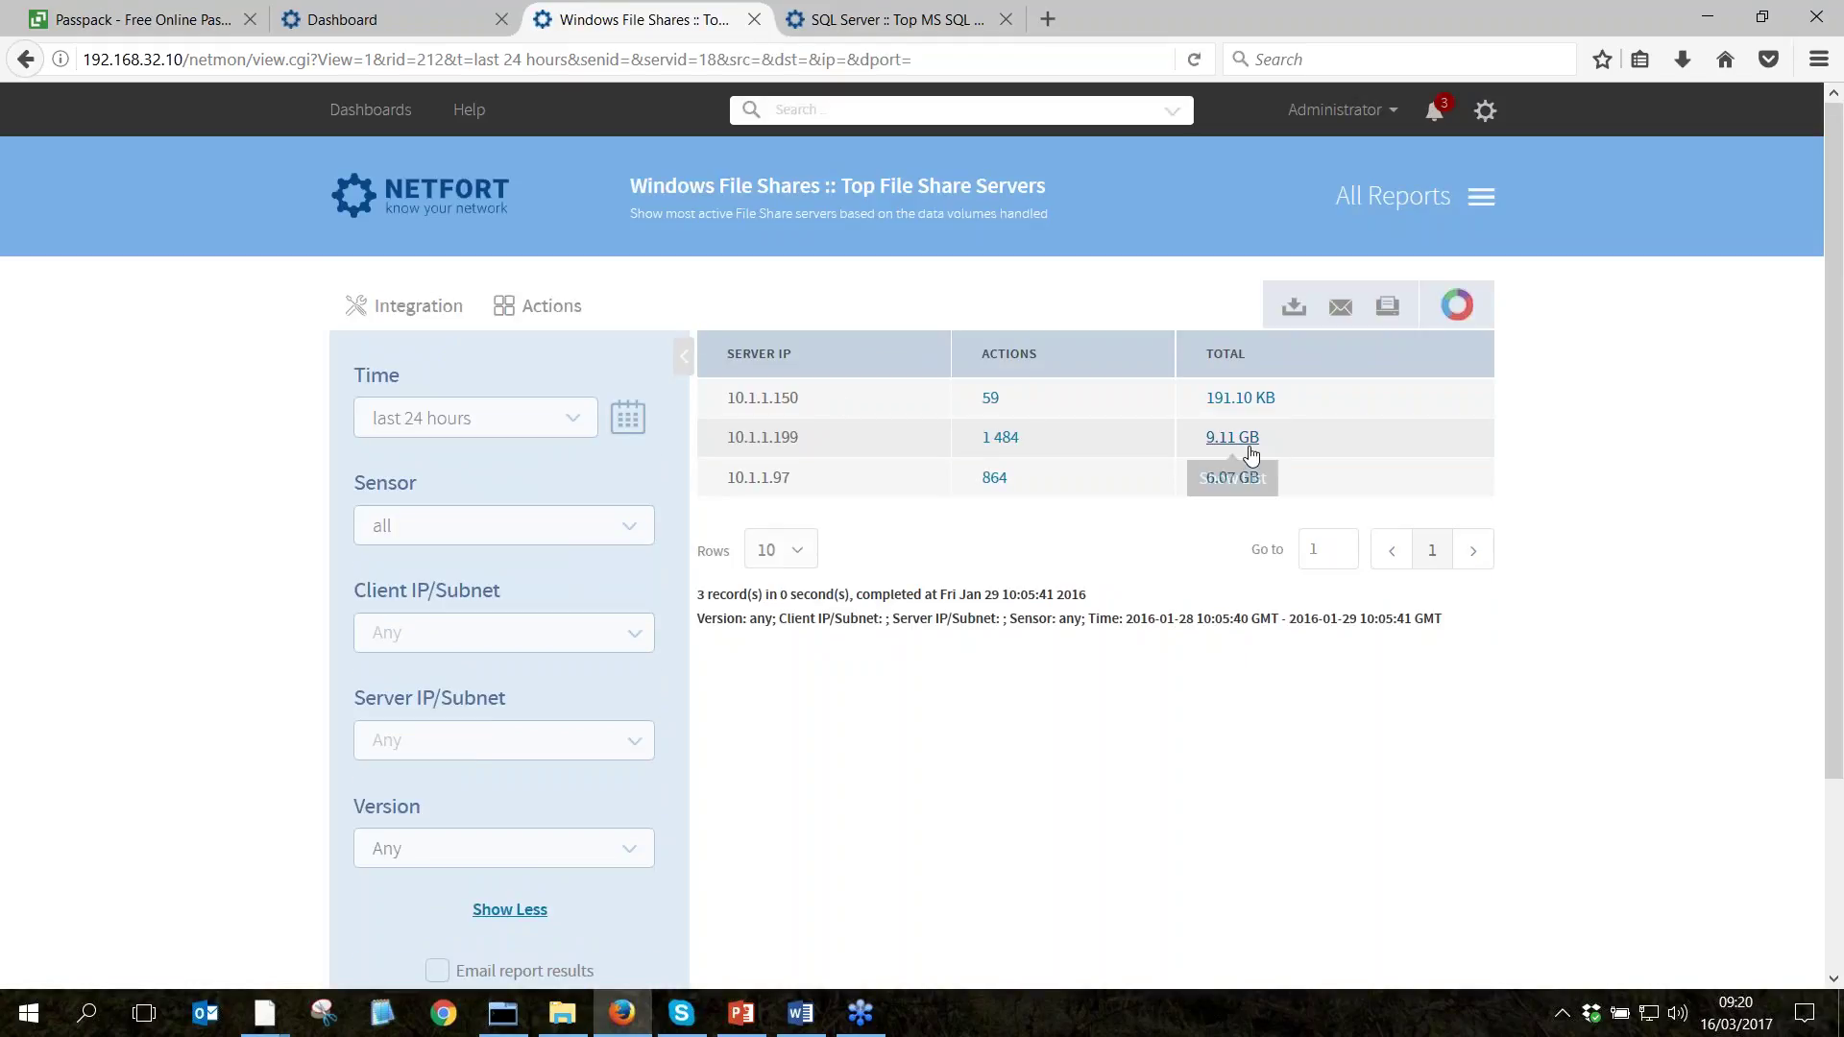
Open the file actions of server 10.1.1.199 with the filters hidden and highlight accessed file names and the File Write action.
{"action": "left_click", "coordinate": [1000, 439]}
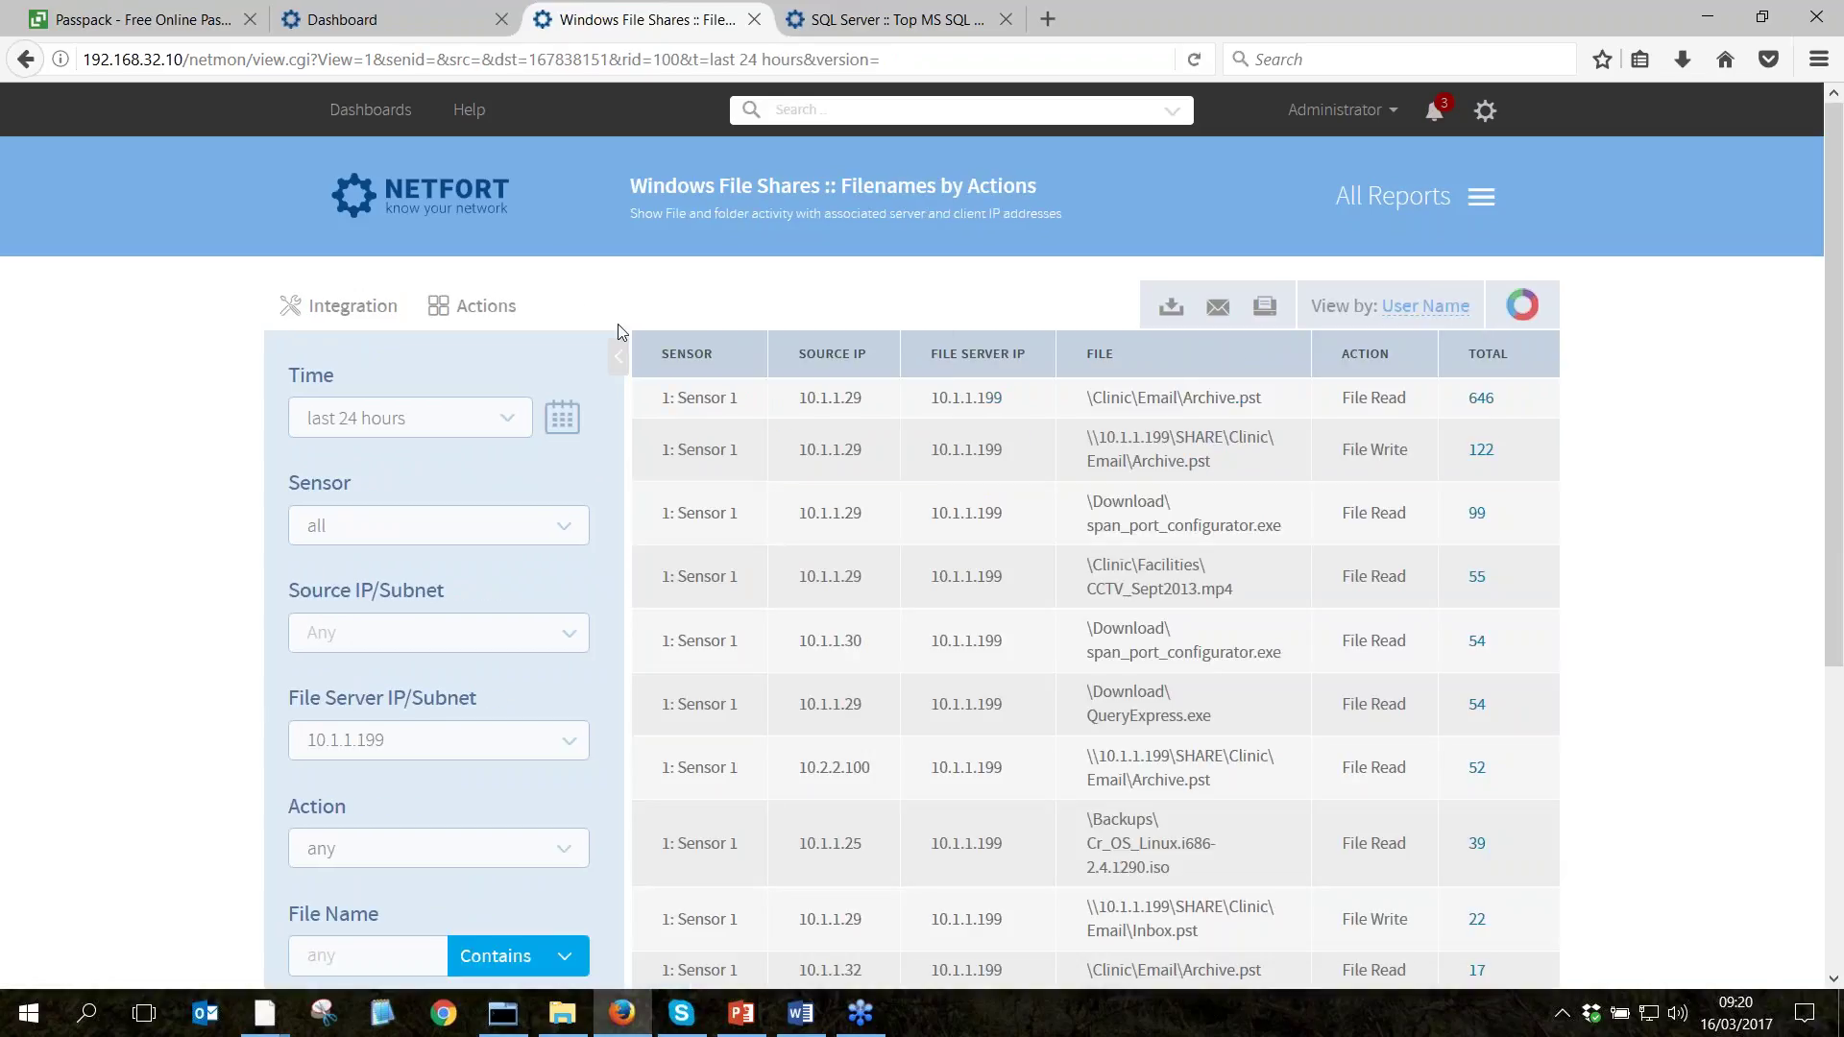
{"action": "left_click", "coordinate": [617, 359]}
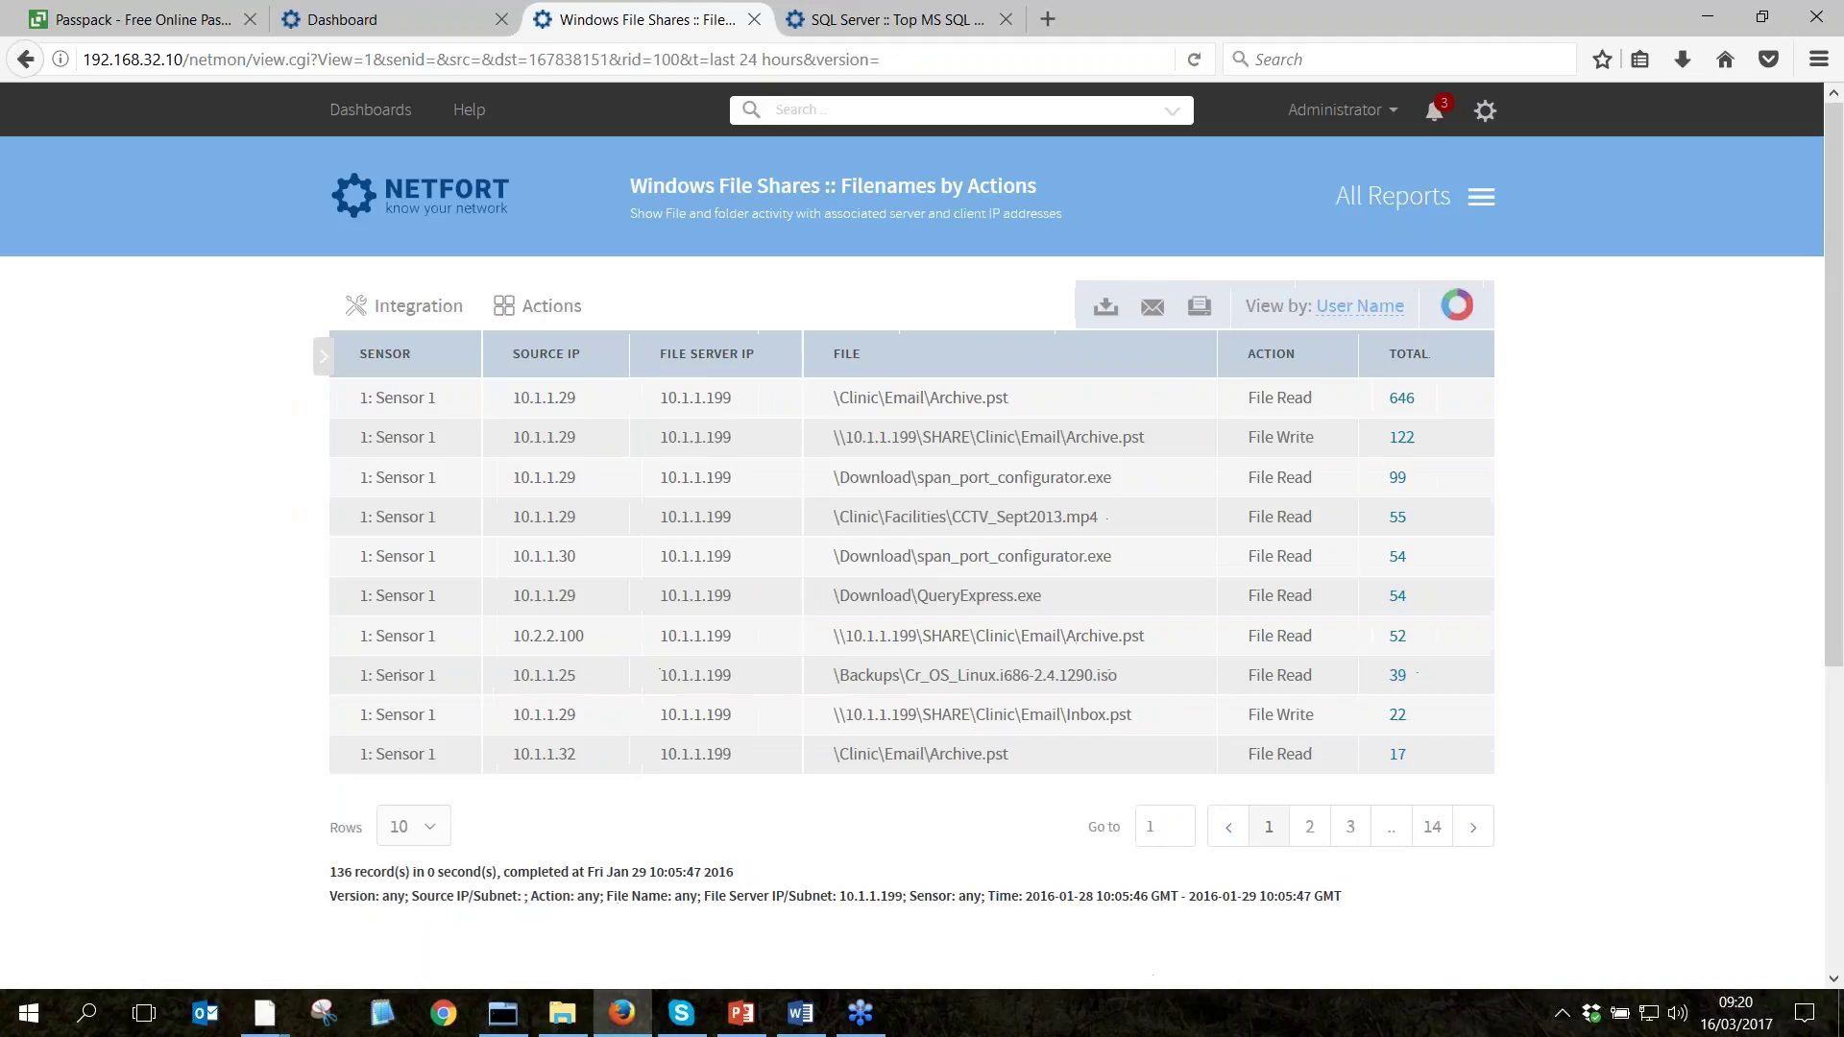
{"action": "left_click_drag", "start_coordinate": [939, 399], "coordinate": [1089, 439]}
{"action": "left_click_drag", "start_coordinate": [960, 479], "coordinate": [1058, 478]}
{"action": "left_click_drag", "start_coordinate": [952, 519], "coordinate": [1045, 522]}
{"action": "left_click_drag", "start_coordinate": [853, 517], "coordinate": [900, 518]}
{"action": "left_click_drag", "start_coordinate": [1258, 443], "coordinate": [1302, 439]}
{"action": "left_click_drag", "start_coordinate": [1009, 398], "coordinate": [916, 402]}
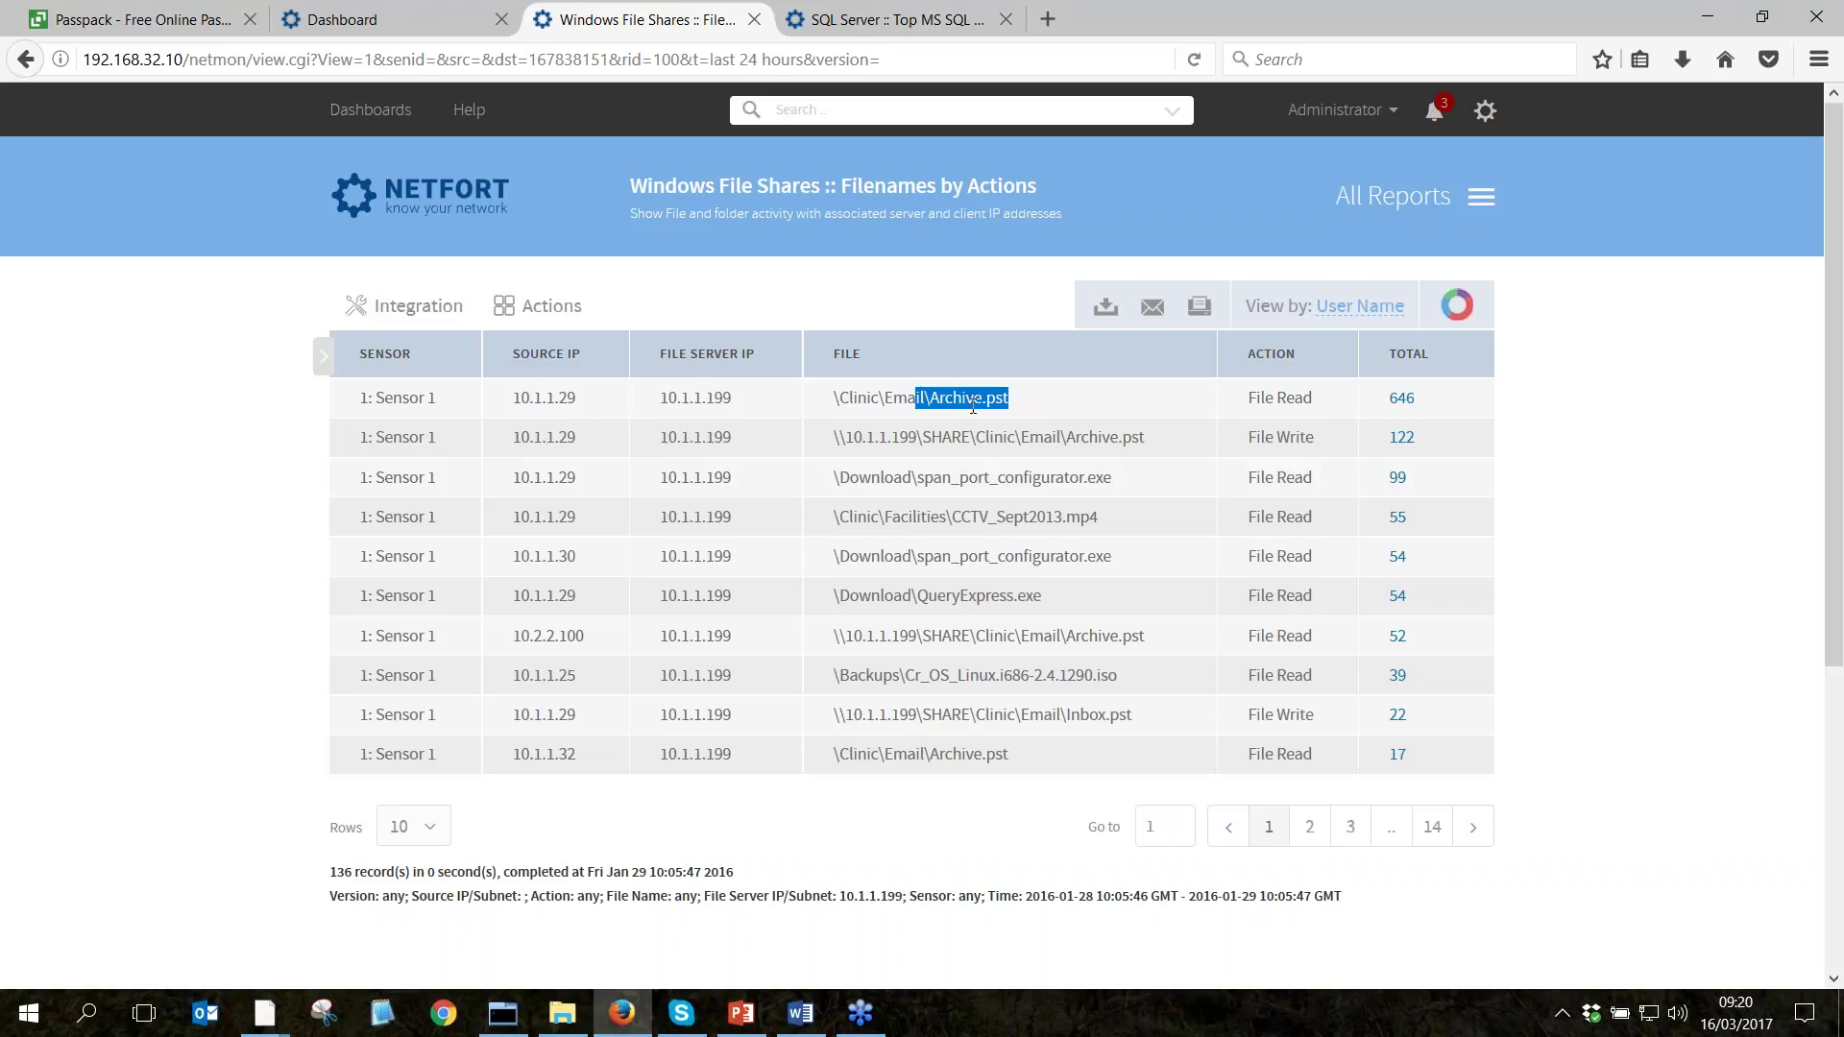
View the file actions by user name and highlight the first record's full name, file server IP and Archive.pst file.
{"action": "left_click", "coordinate": [1356, 310]}
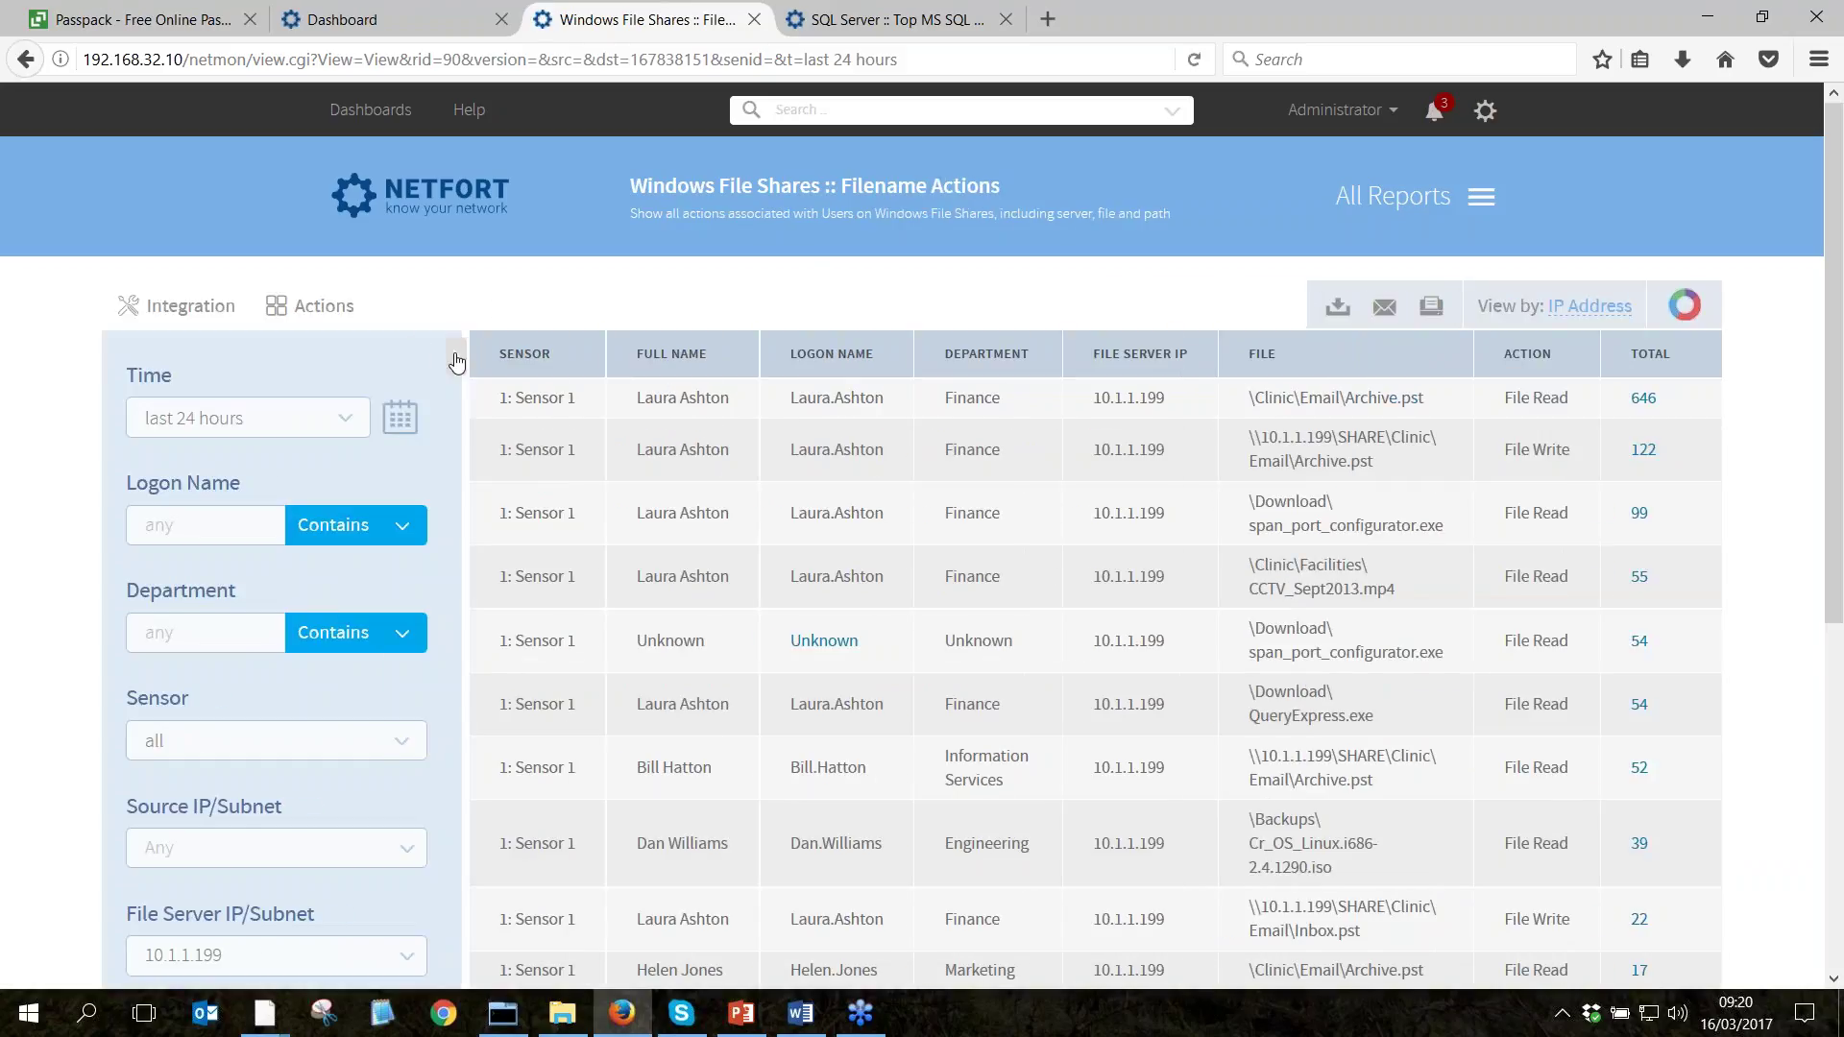
{"action": "left_click", "coordinate": [455, 356]}
{"action": "left_click_drag", "start_coordinate": [484, 398], "coordinate": [553, 413]}
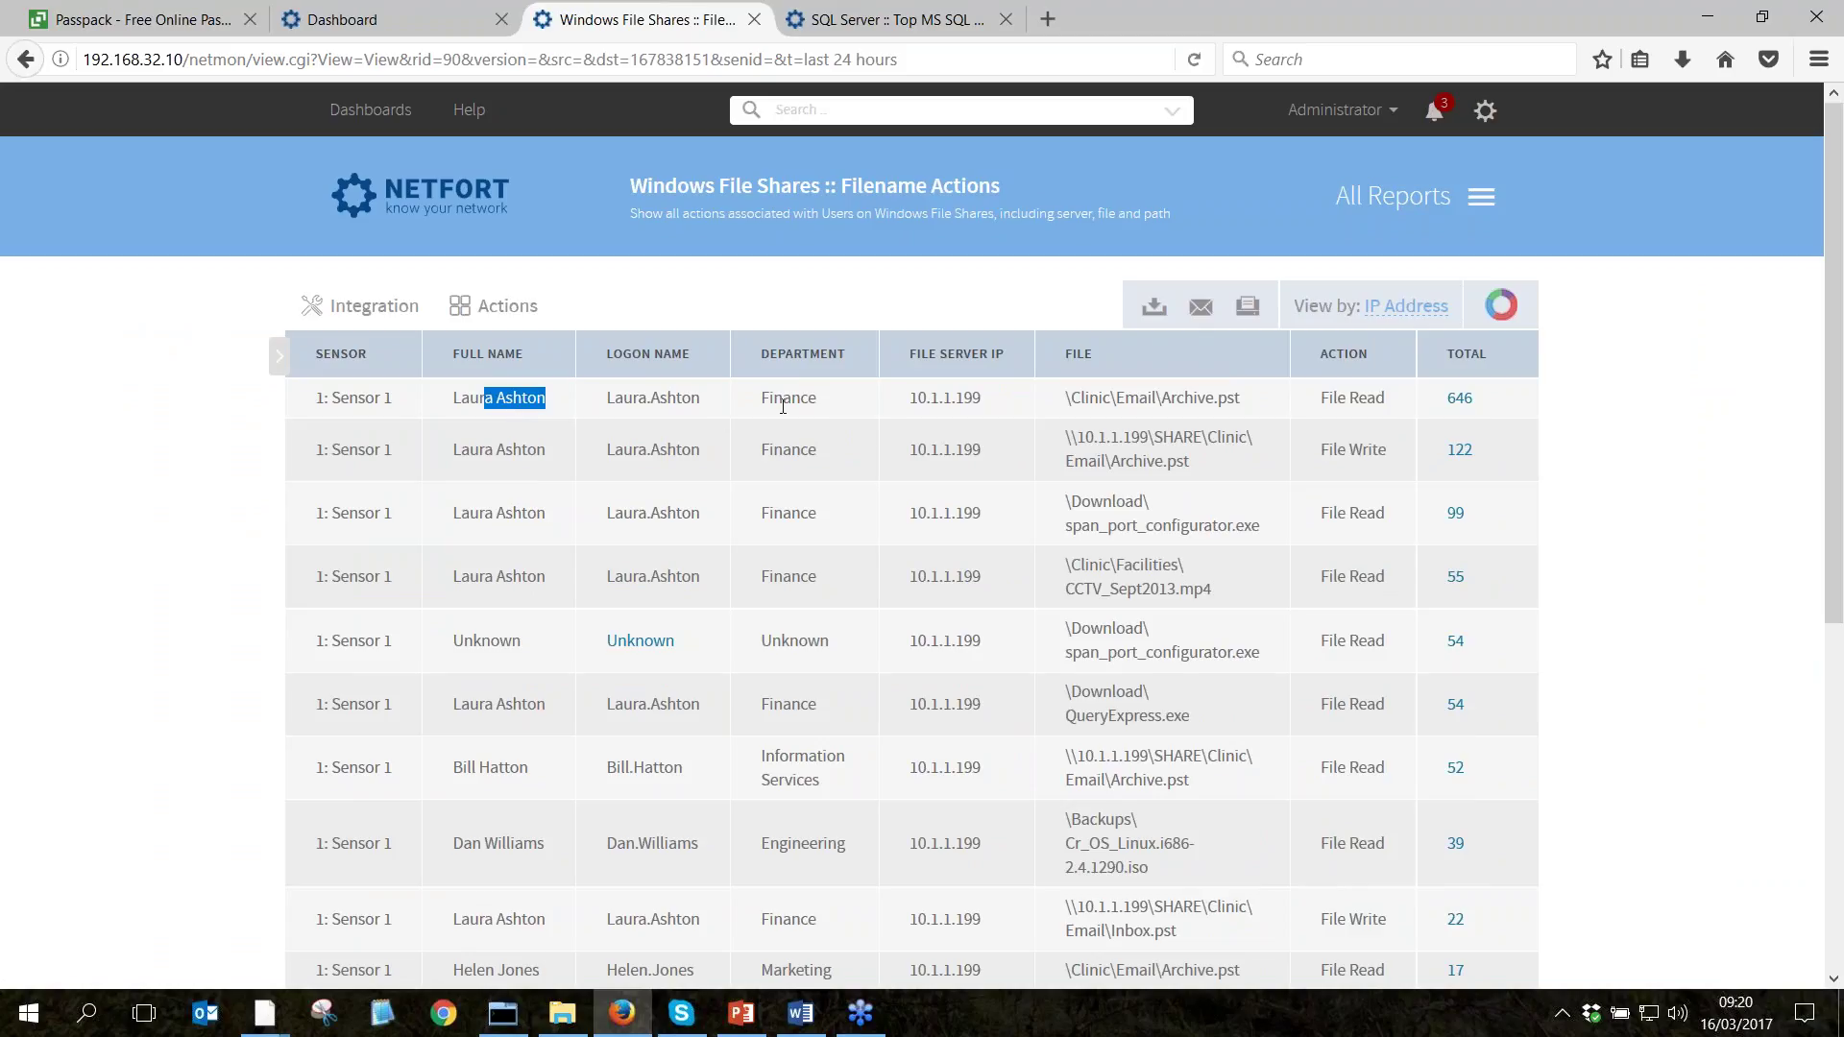
{"action": "left_click_drag", "start_coordinate": [1000, 413], "coordinate": [930, 399]}
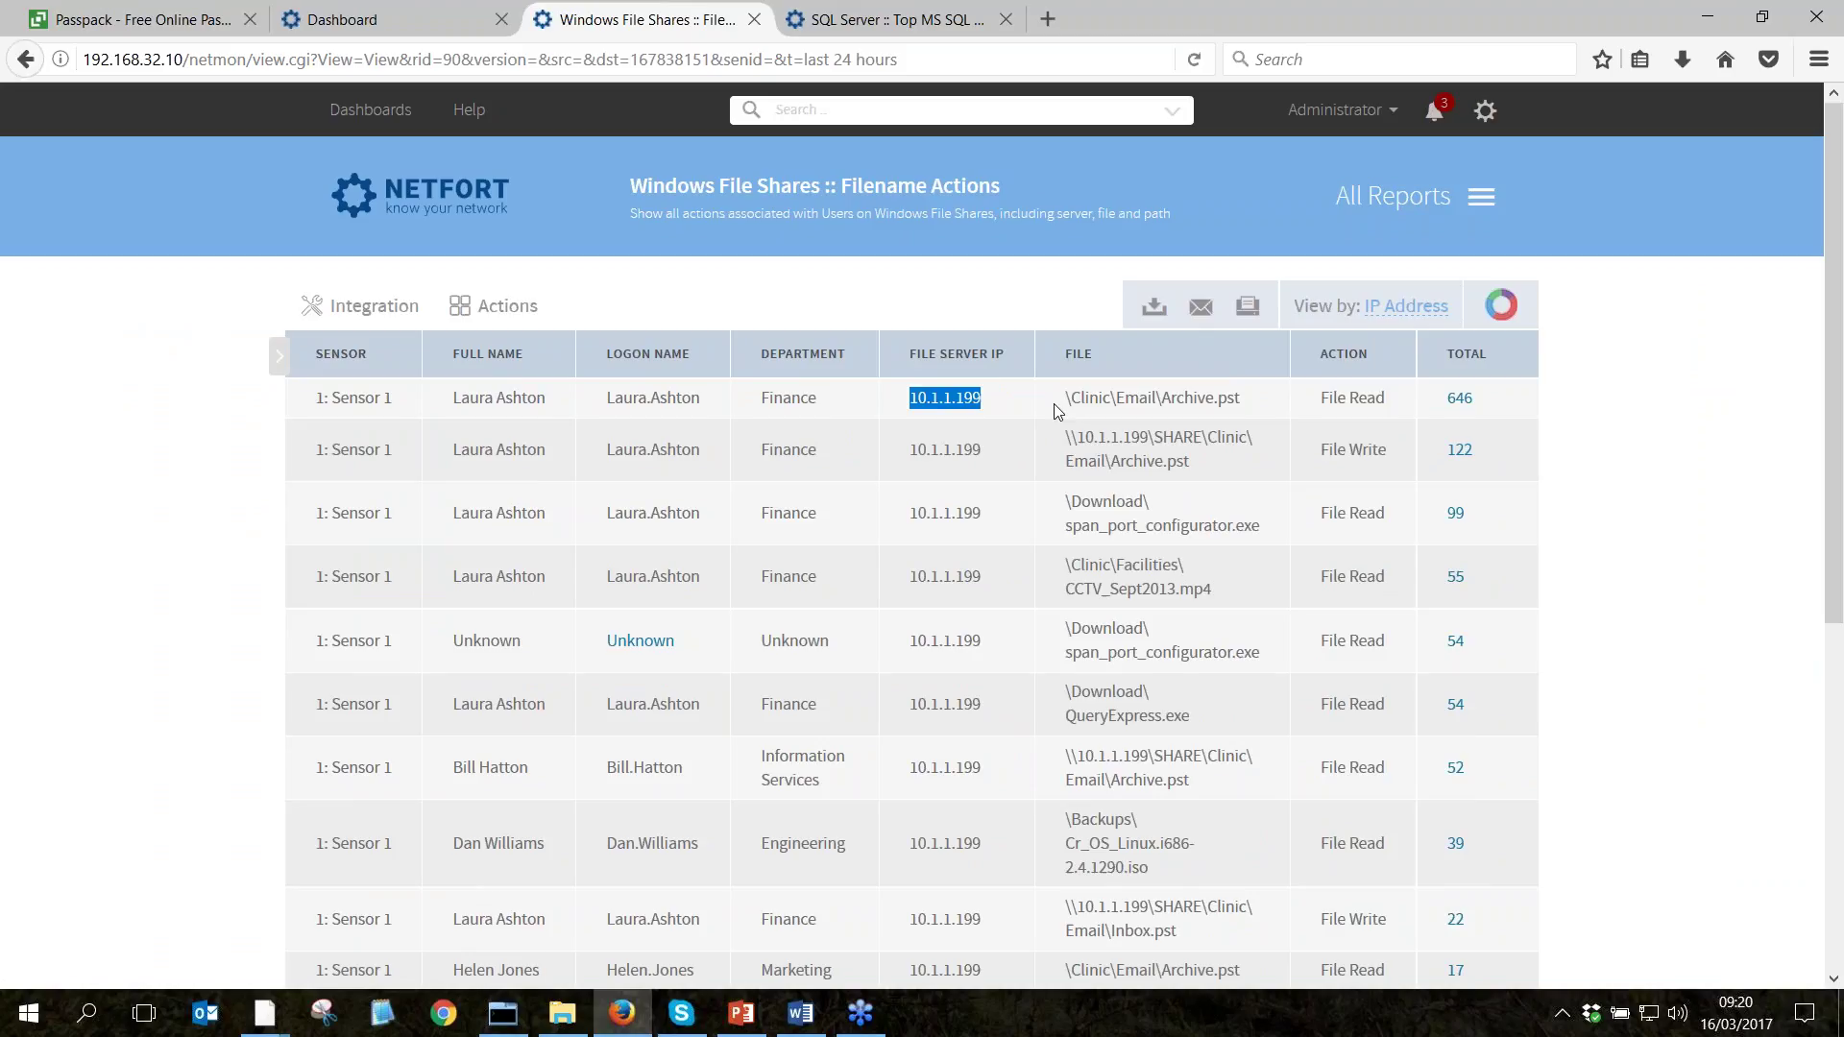
{"action": "left_click_drag", "start_coordinate": [1069, 398], "coordinate": [1161, 399]}
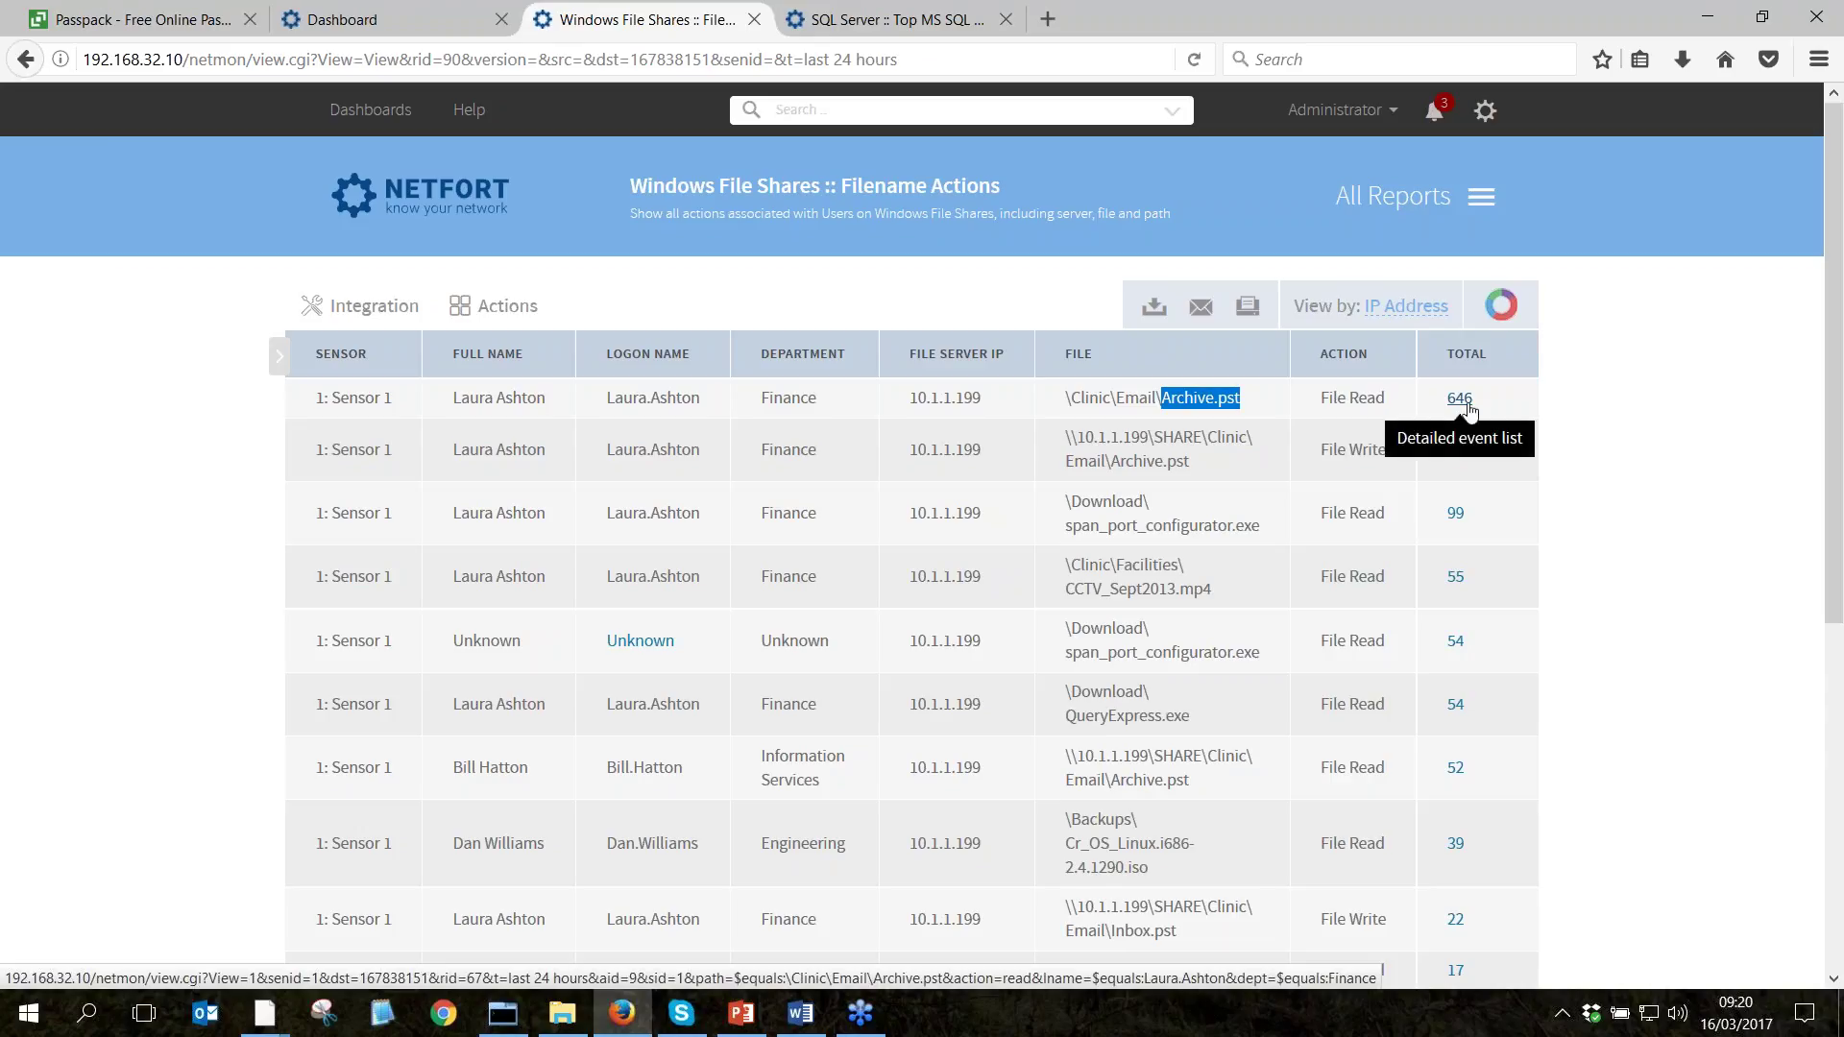
{"action": "left_click", "coordinate": [280, 359]}
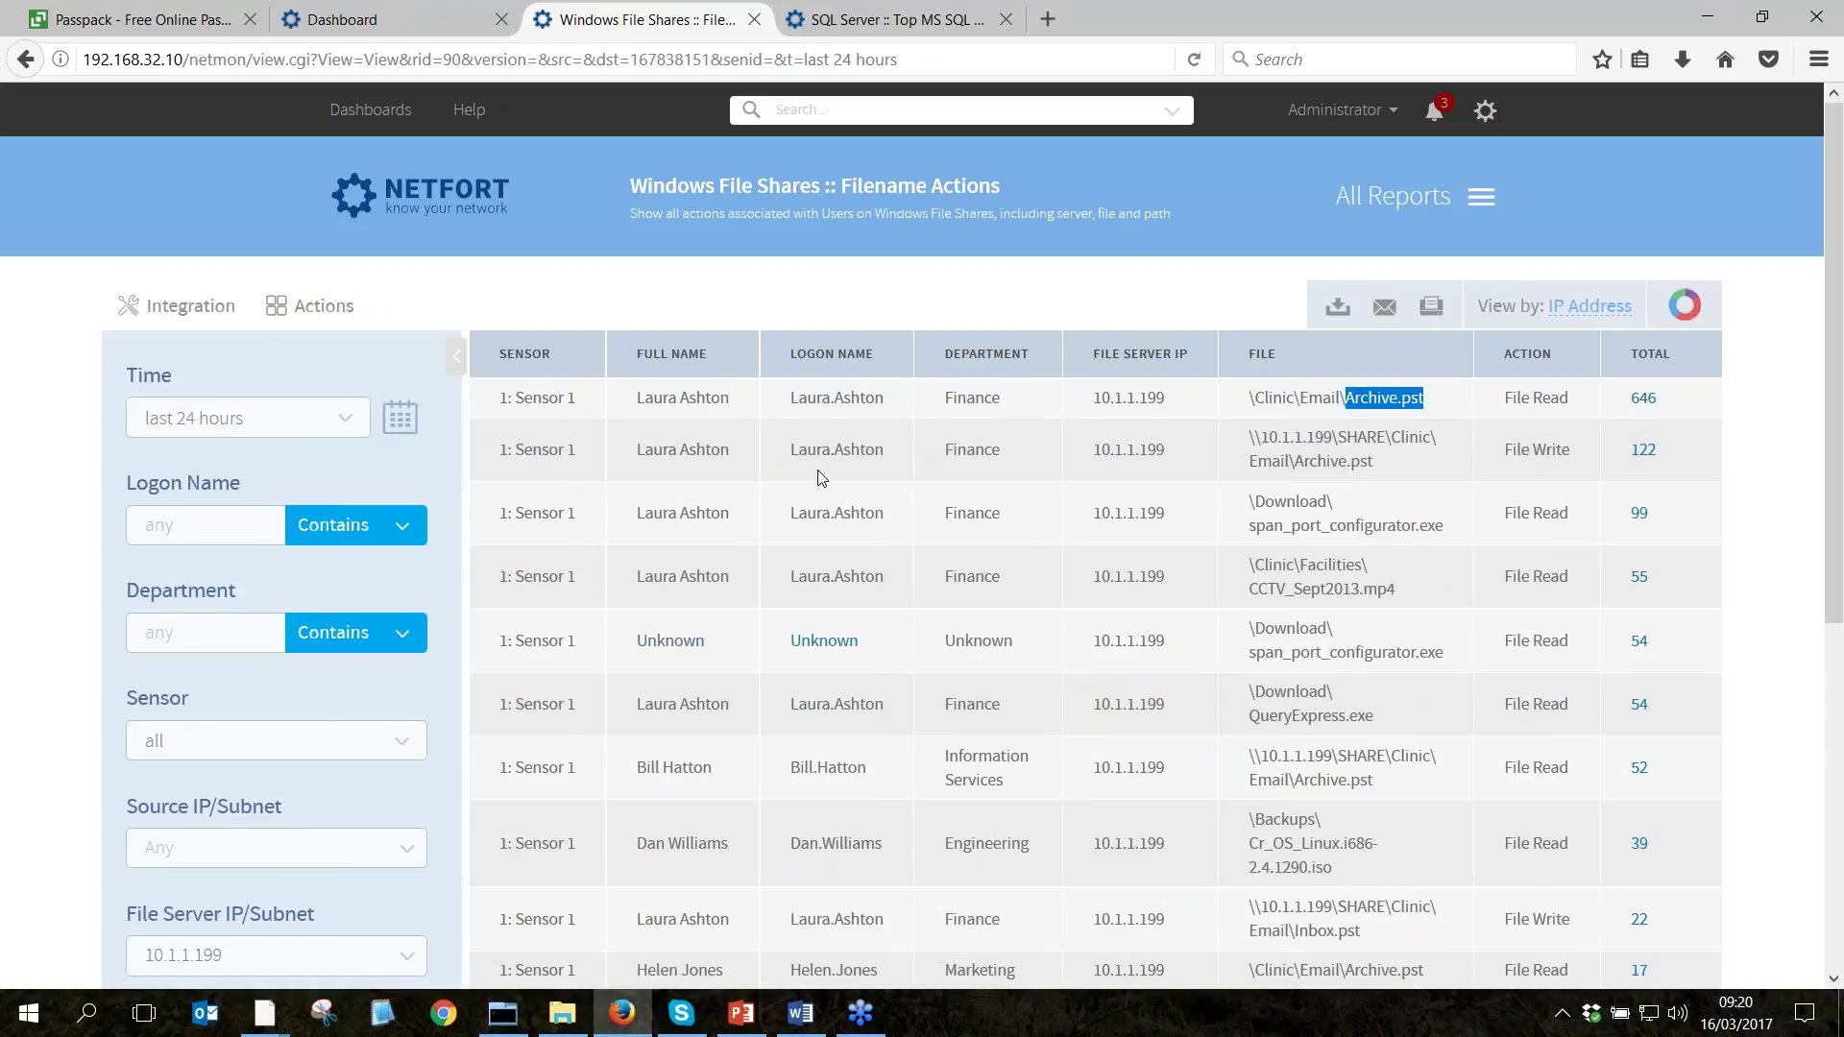
Return to the GDPR dashboard and drill into the HTTP traffic total under Top Protocols.
{"action": "left_click", "coordinate": [416, 208]}
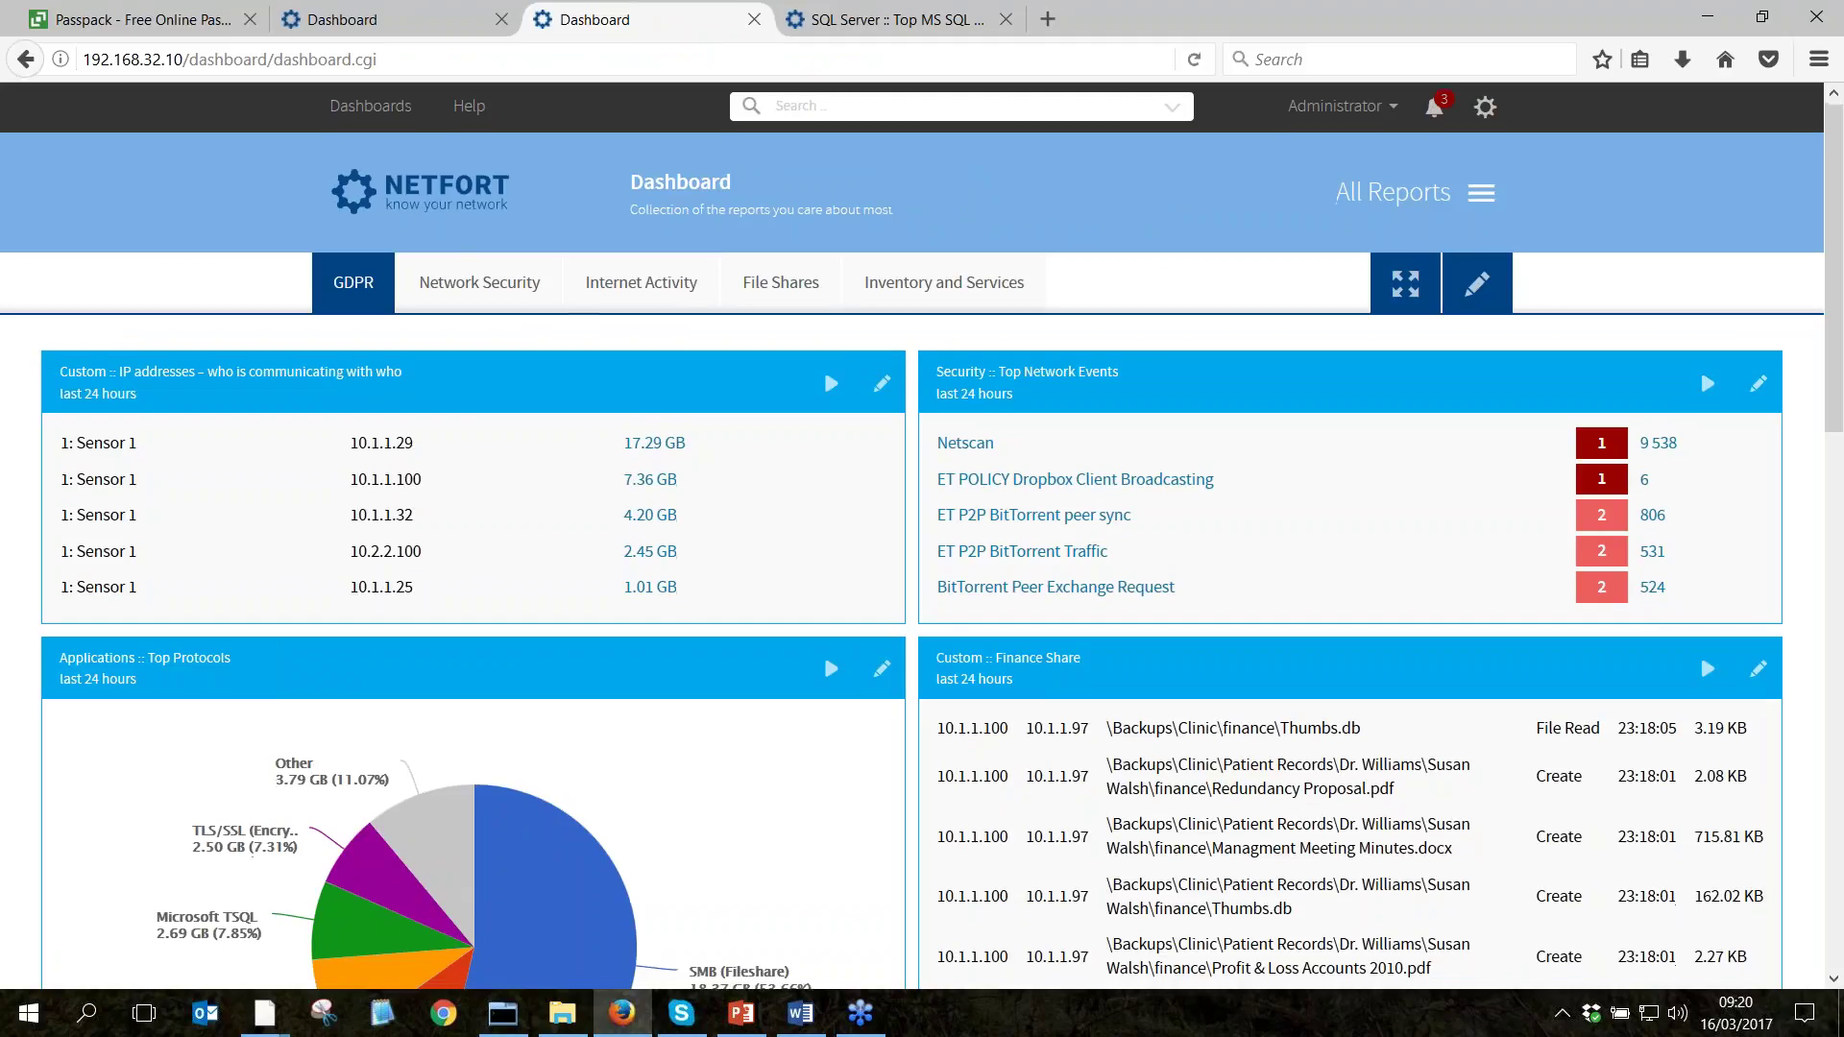
{"action": "scroll", "coordinate": [606, 509], "scroll_direction": "down", "scroll_amount": 5}
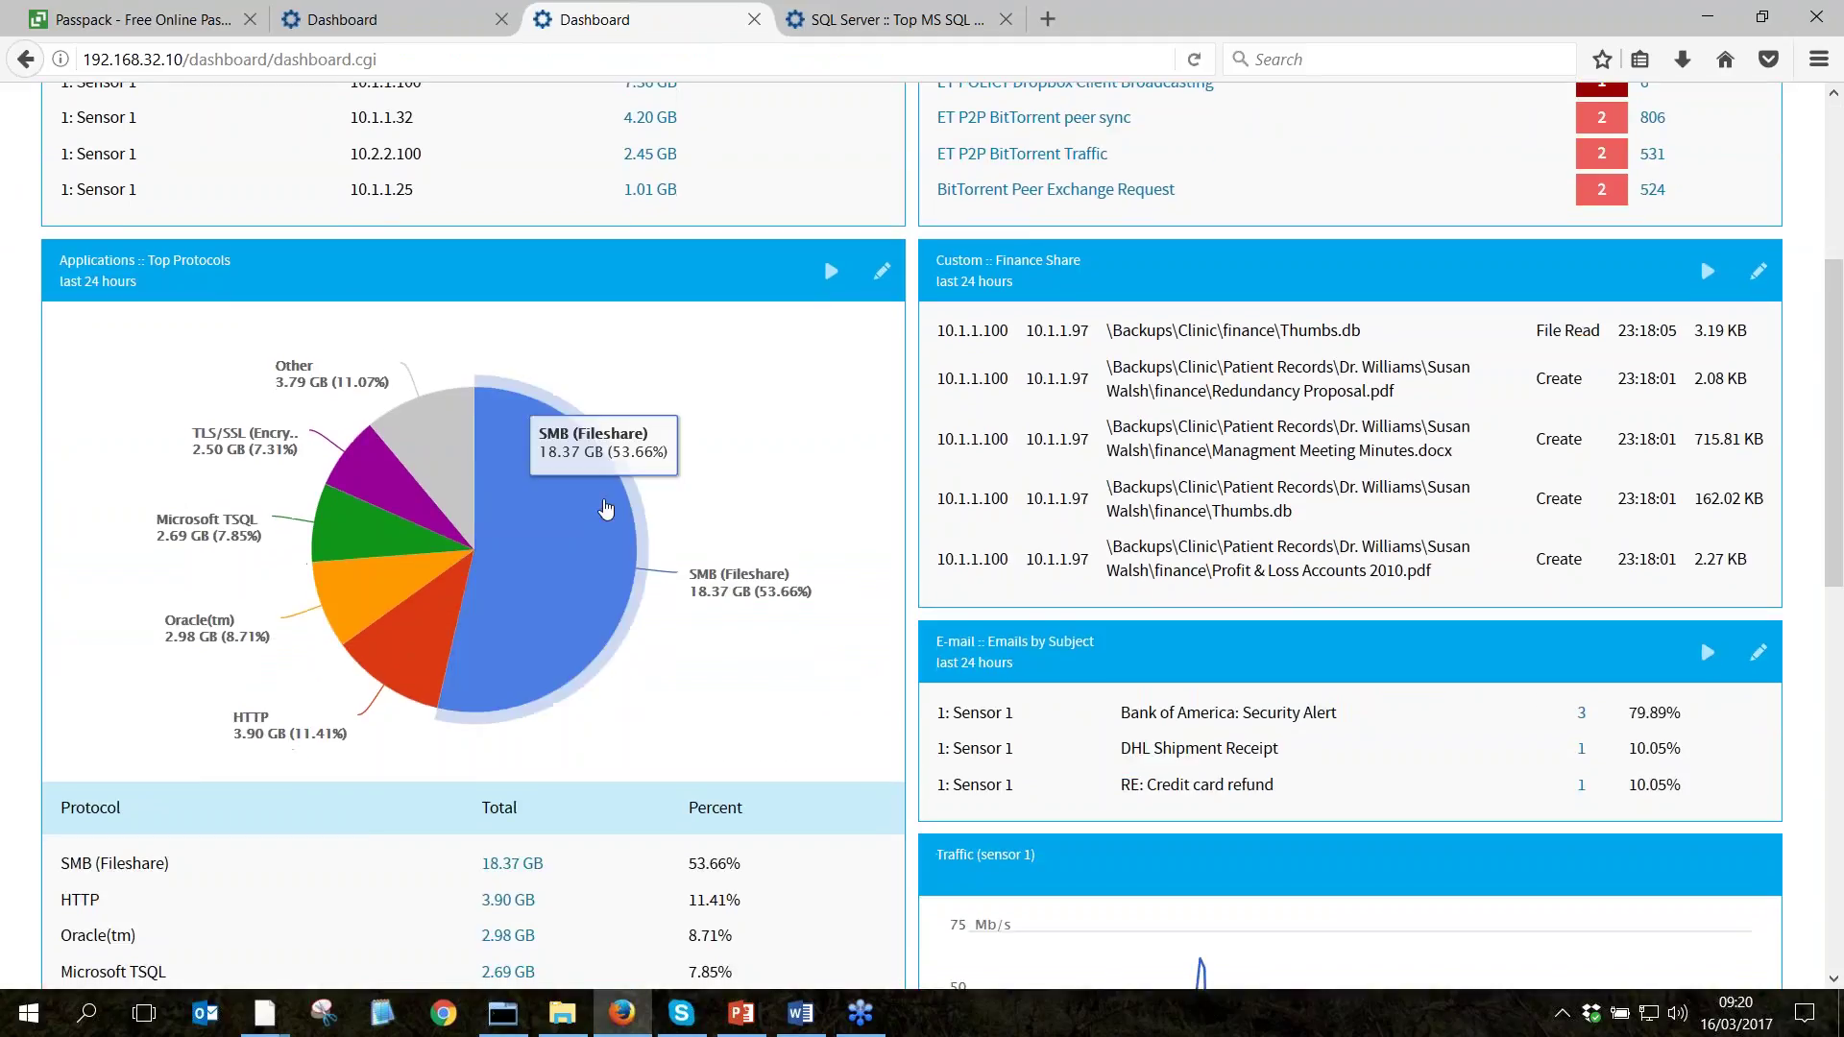
{"action": "scroll", "coordinate": [606, 509], "scroll_direction": "down", "scroll_amount": 3}
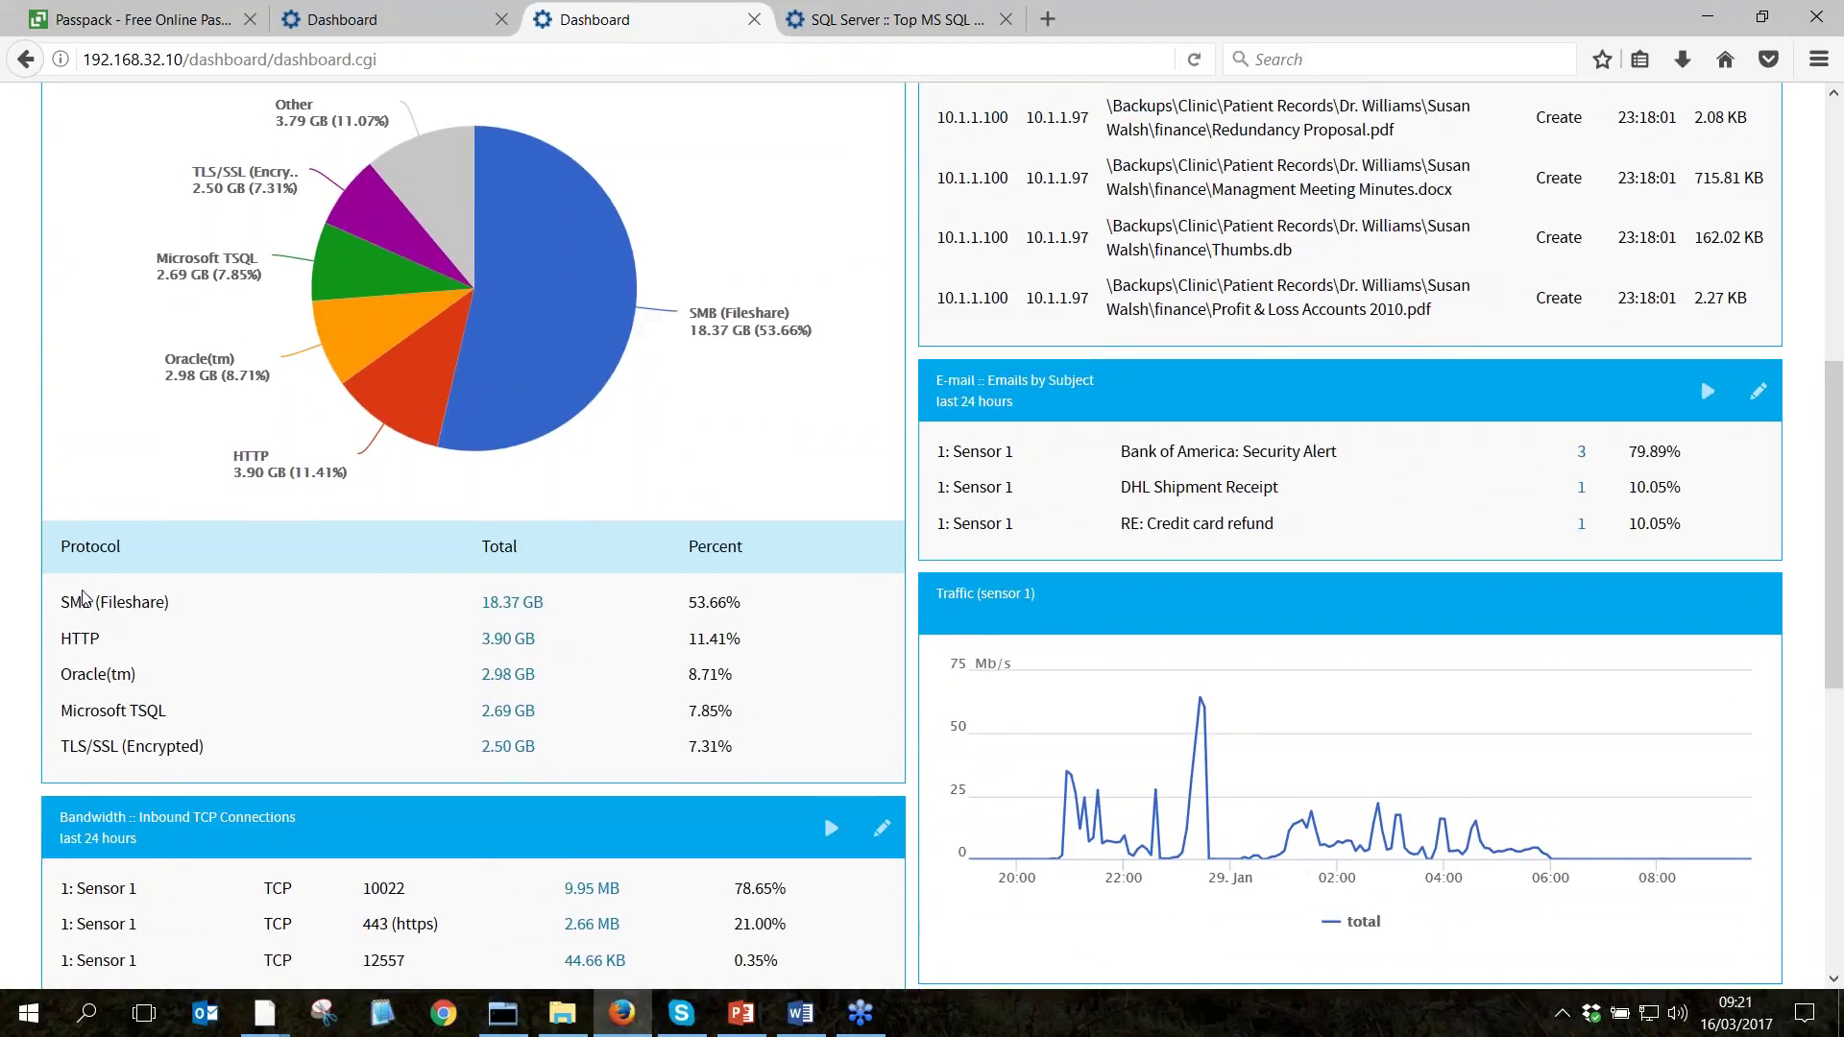
{"action": "left_click", "coordinate": [496, 639]}
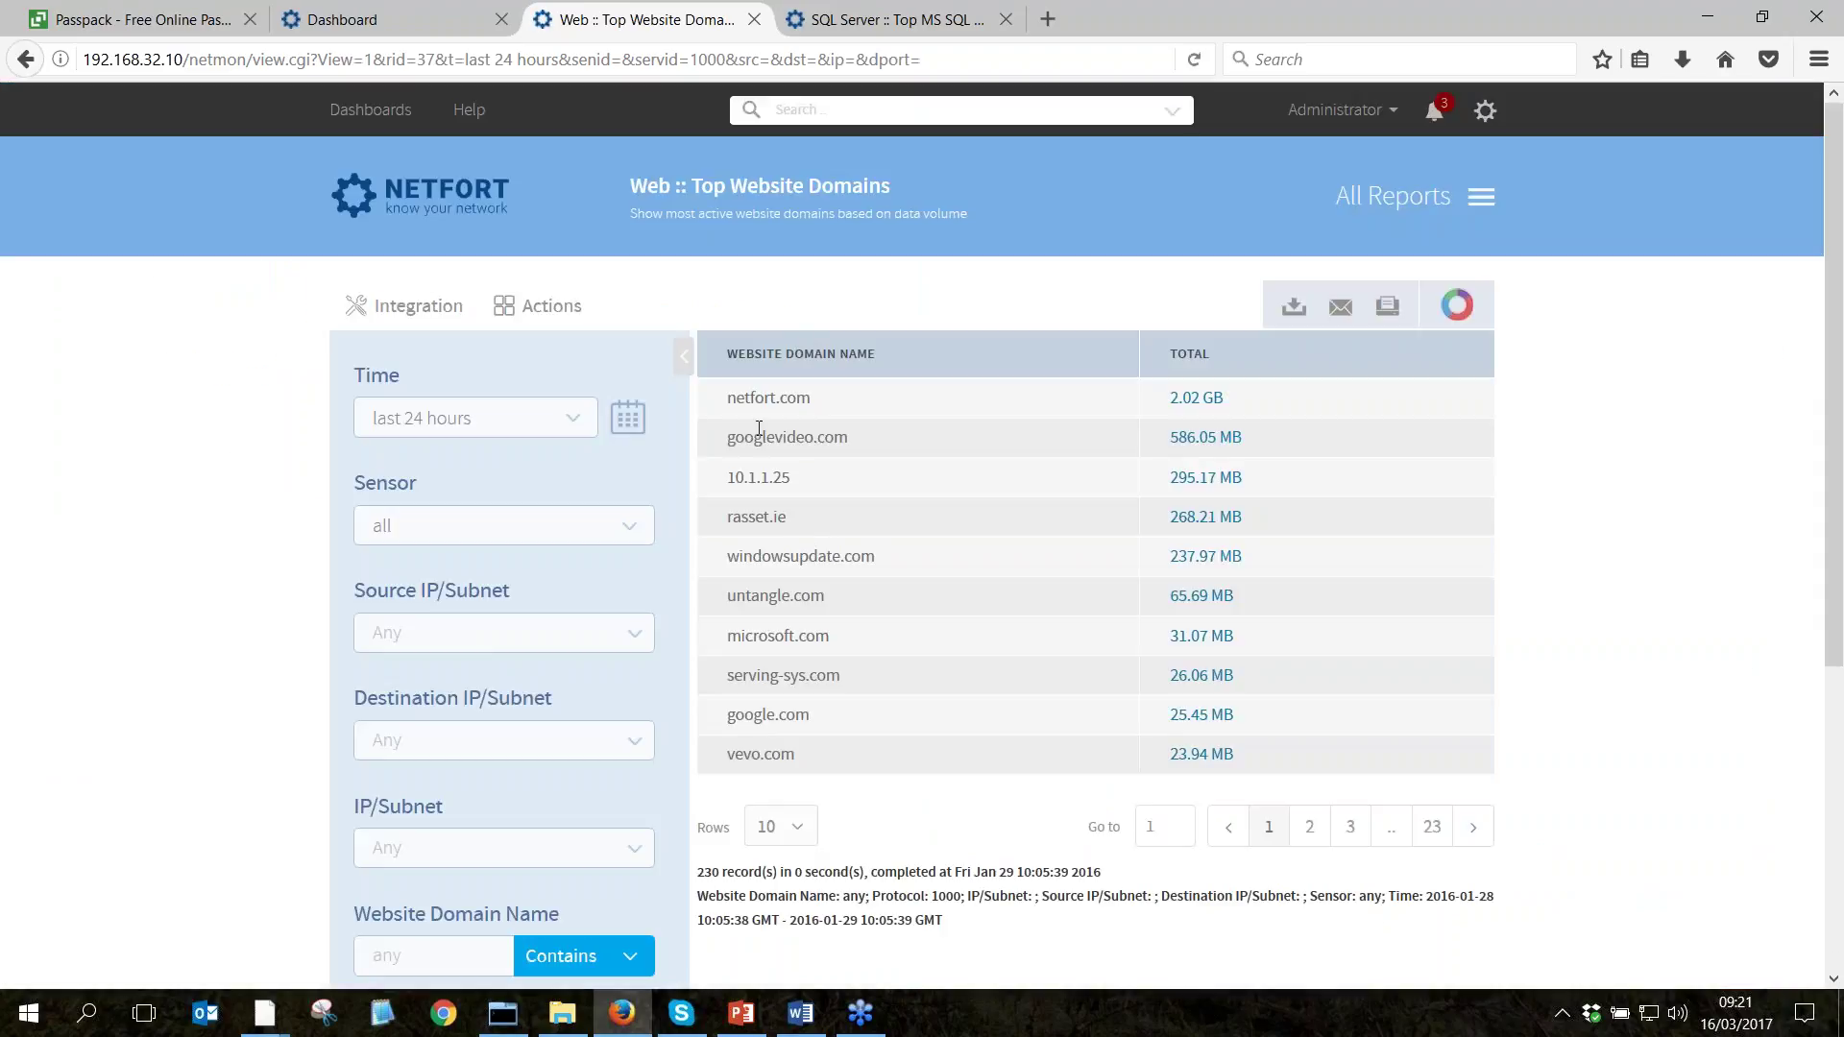
Drill into the windowsupdate.com traffic of client 10.1.1.25 and highlight the first URI in the list.
{"action": "left_click_drag", "start_coordinate": [727, 556], "coordinate": [898, 557]}
{"action": "left_click", "coordinate": [1227, 567]}
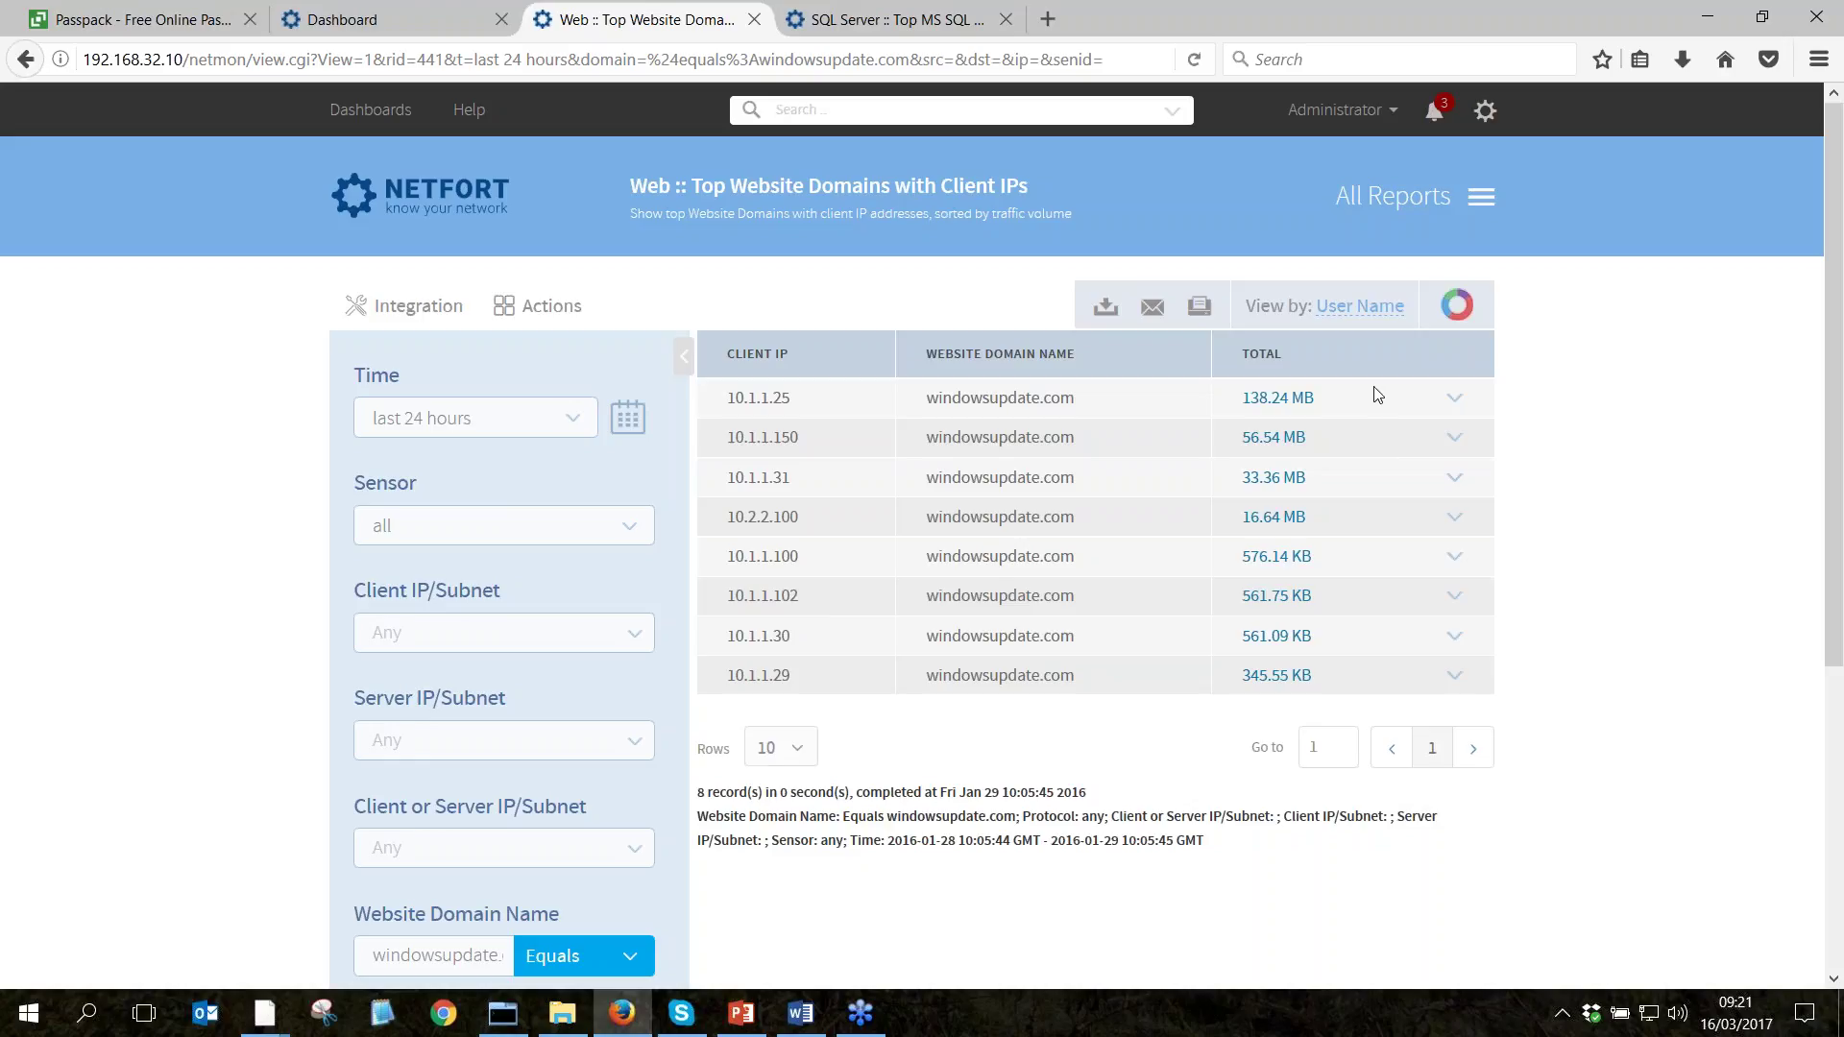
{"action": "left_click", "coordinate": [1276, 397]}
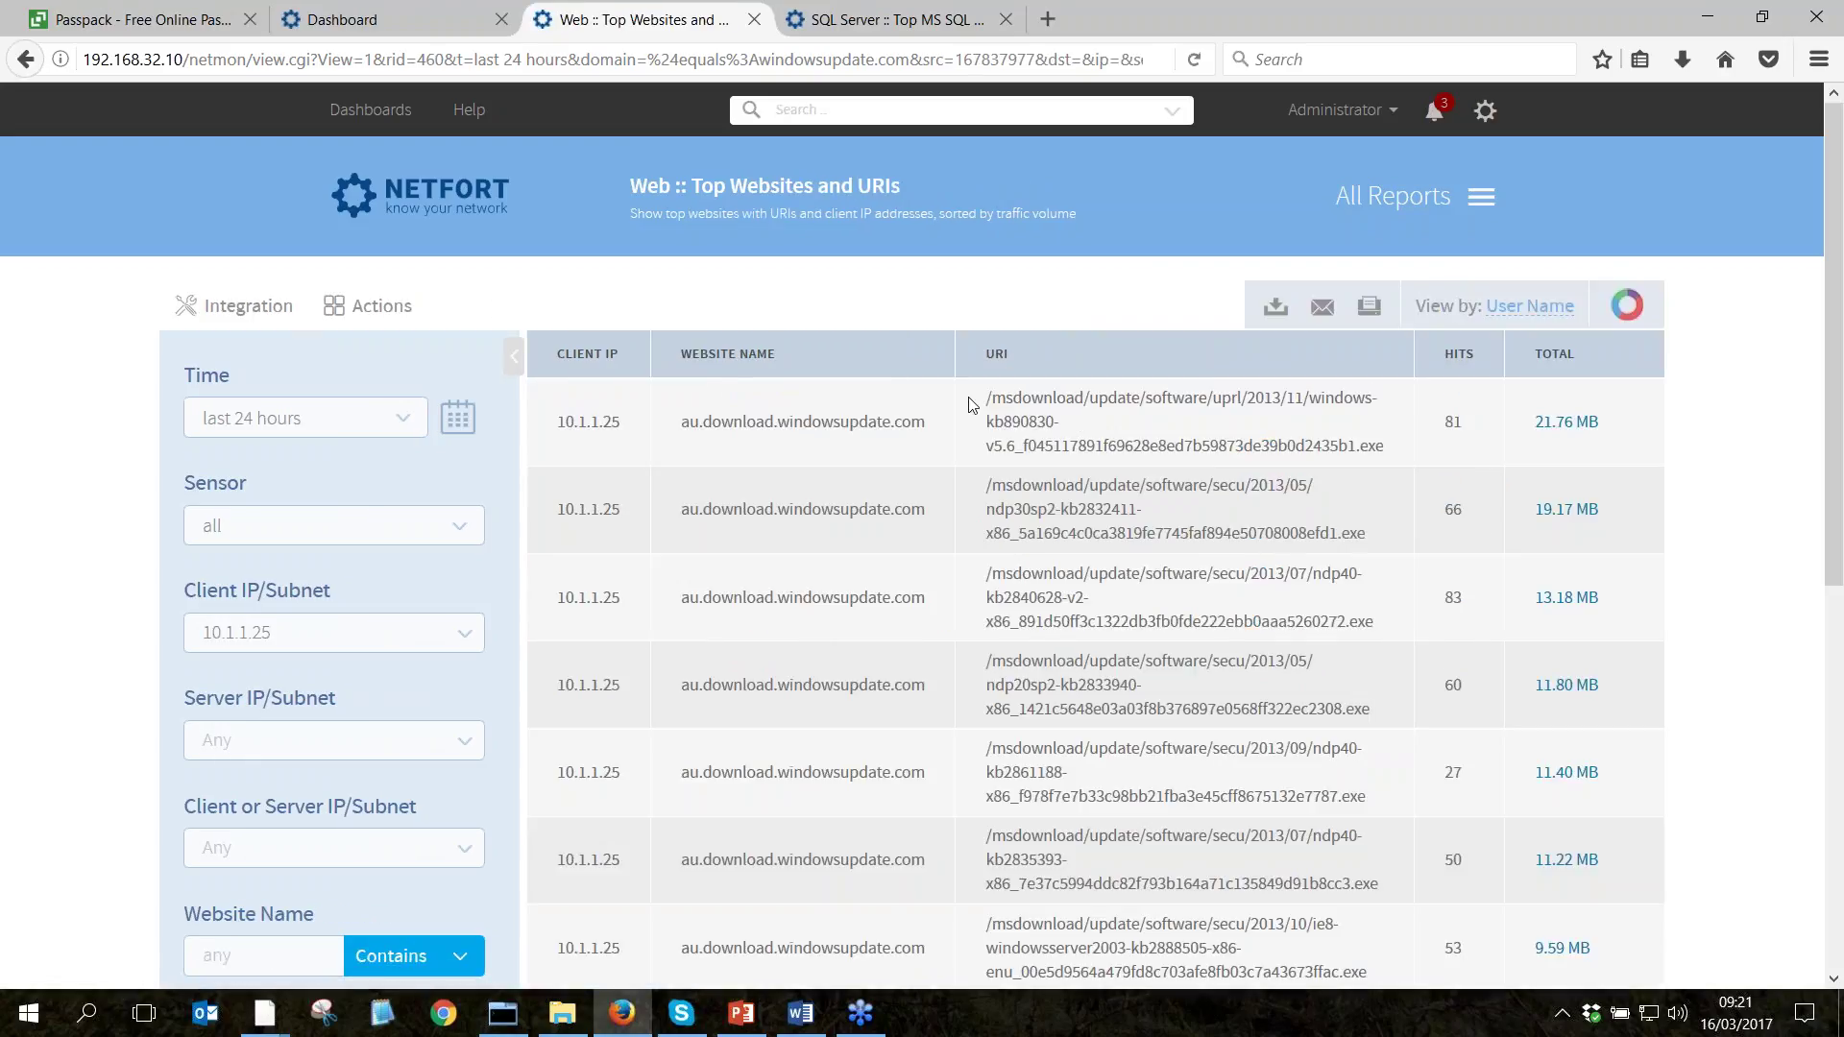
{"action": "left_click_drag", "start_coordinate": [985, 396], "coordinate": [1372, 469]}
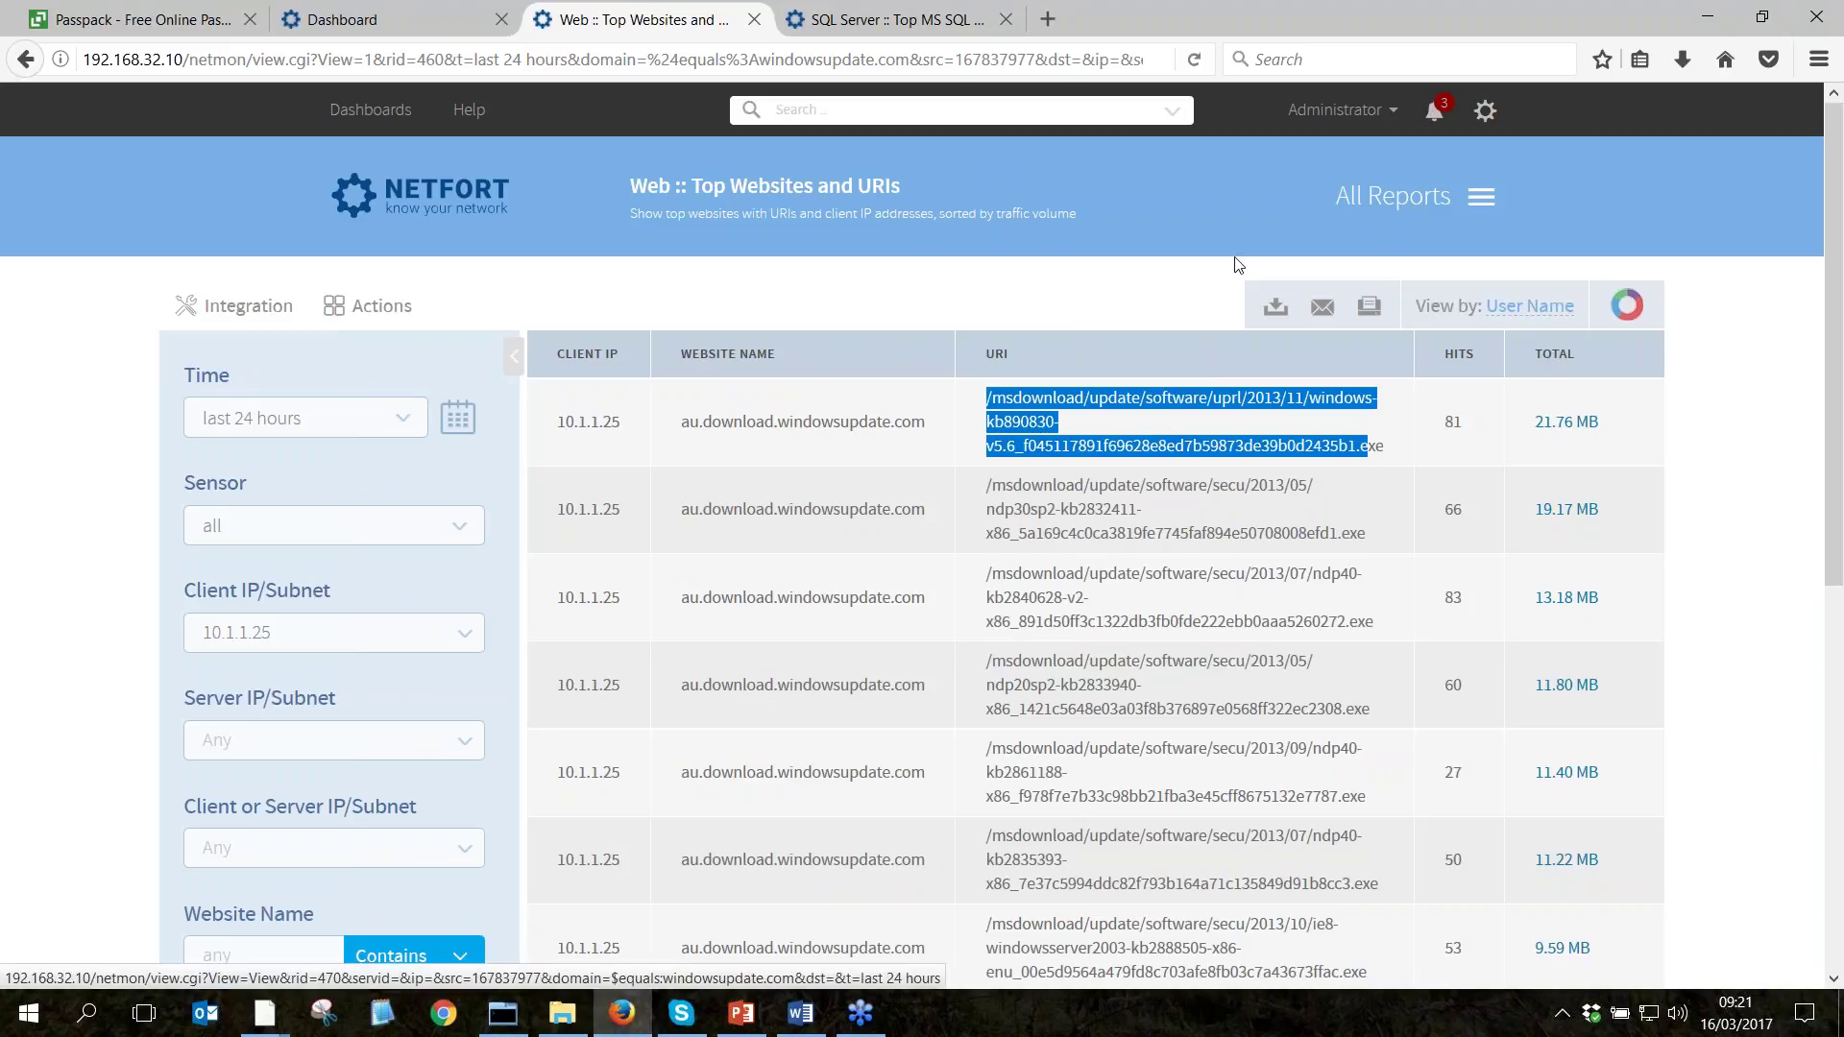
Return to the GDPR dashboard, then switch to PowerPoint and show the "Demo – GDPR elements of LANGuardian" slide.
{"action": "left_click", "coordinate": [496, 205]}
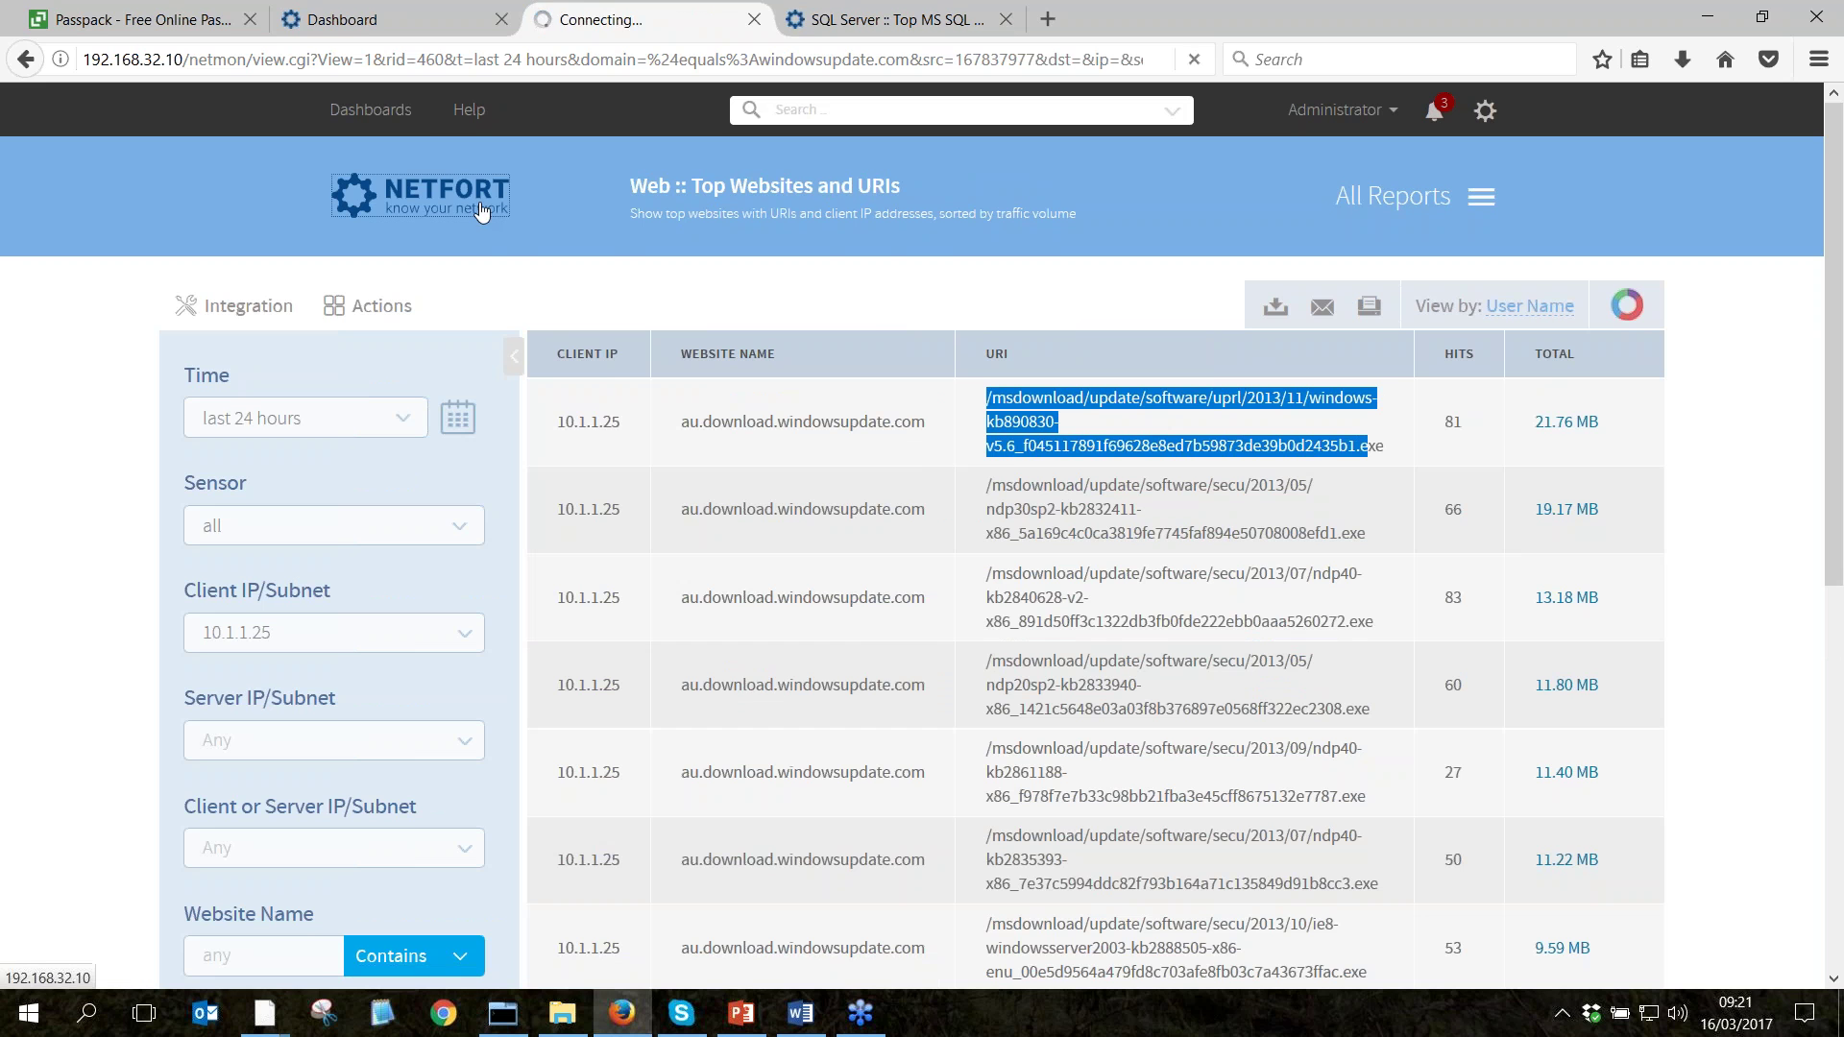
{"action": "left_click", "coordinate": [741, 1013]}
{"action": "key", "text": "Left"}
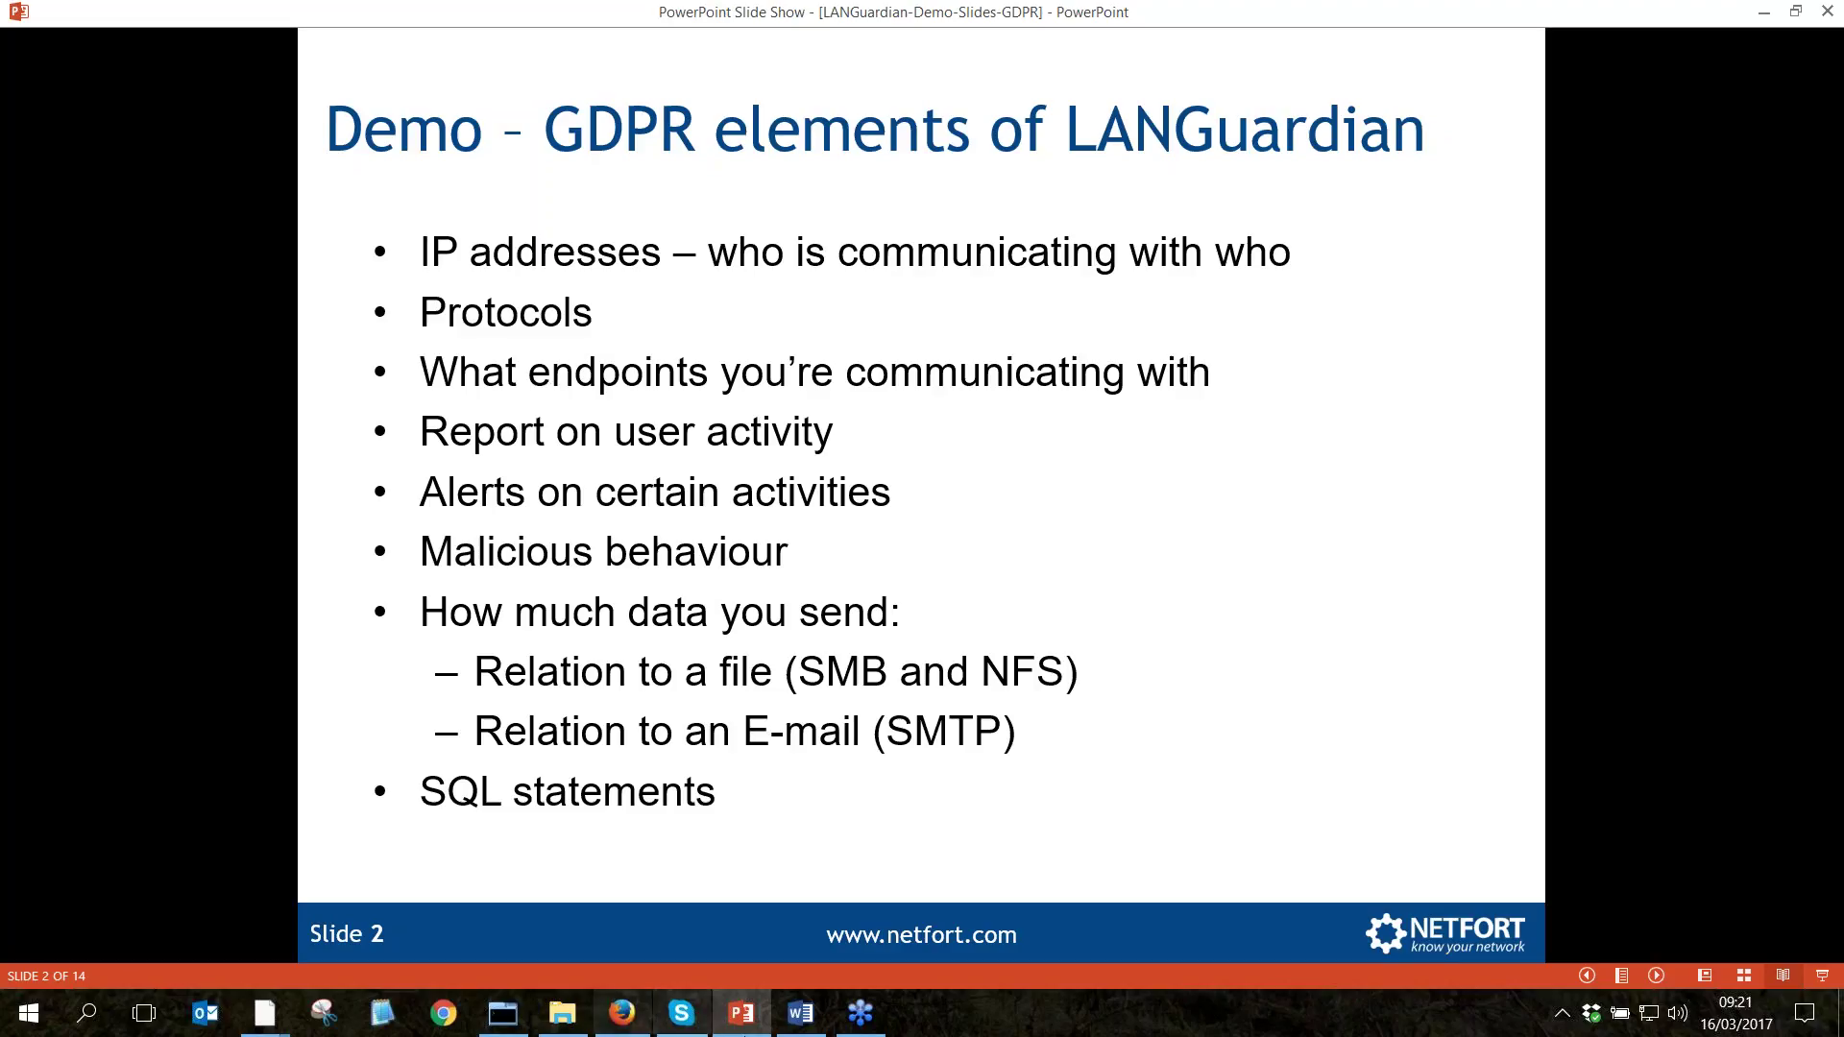
Switch back to Firefox and open the full Bandwidth :: Inbound TCP Connections report from the dashboard.
{"action": "left_click", "coordinate": [621, 1027]}
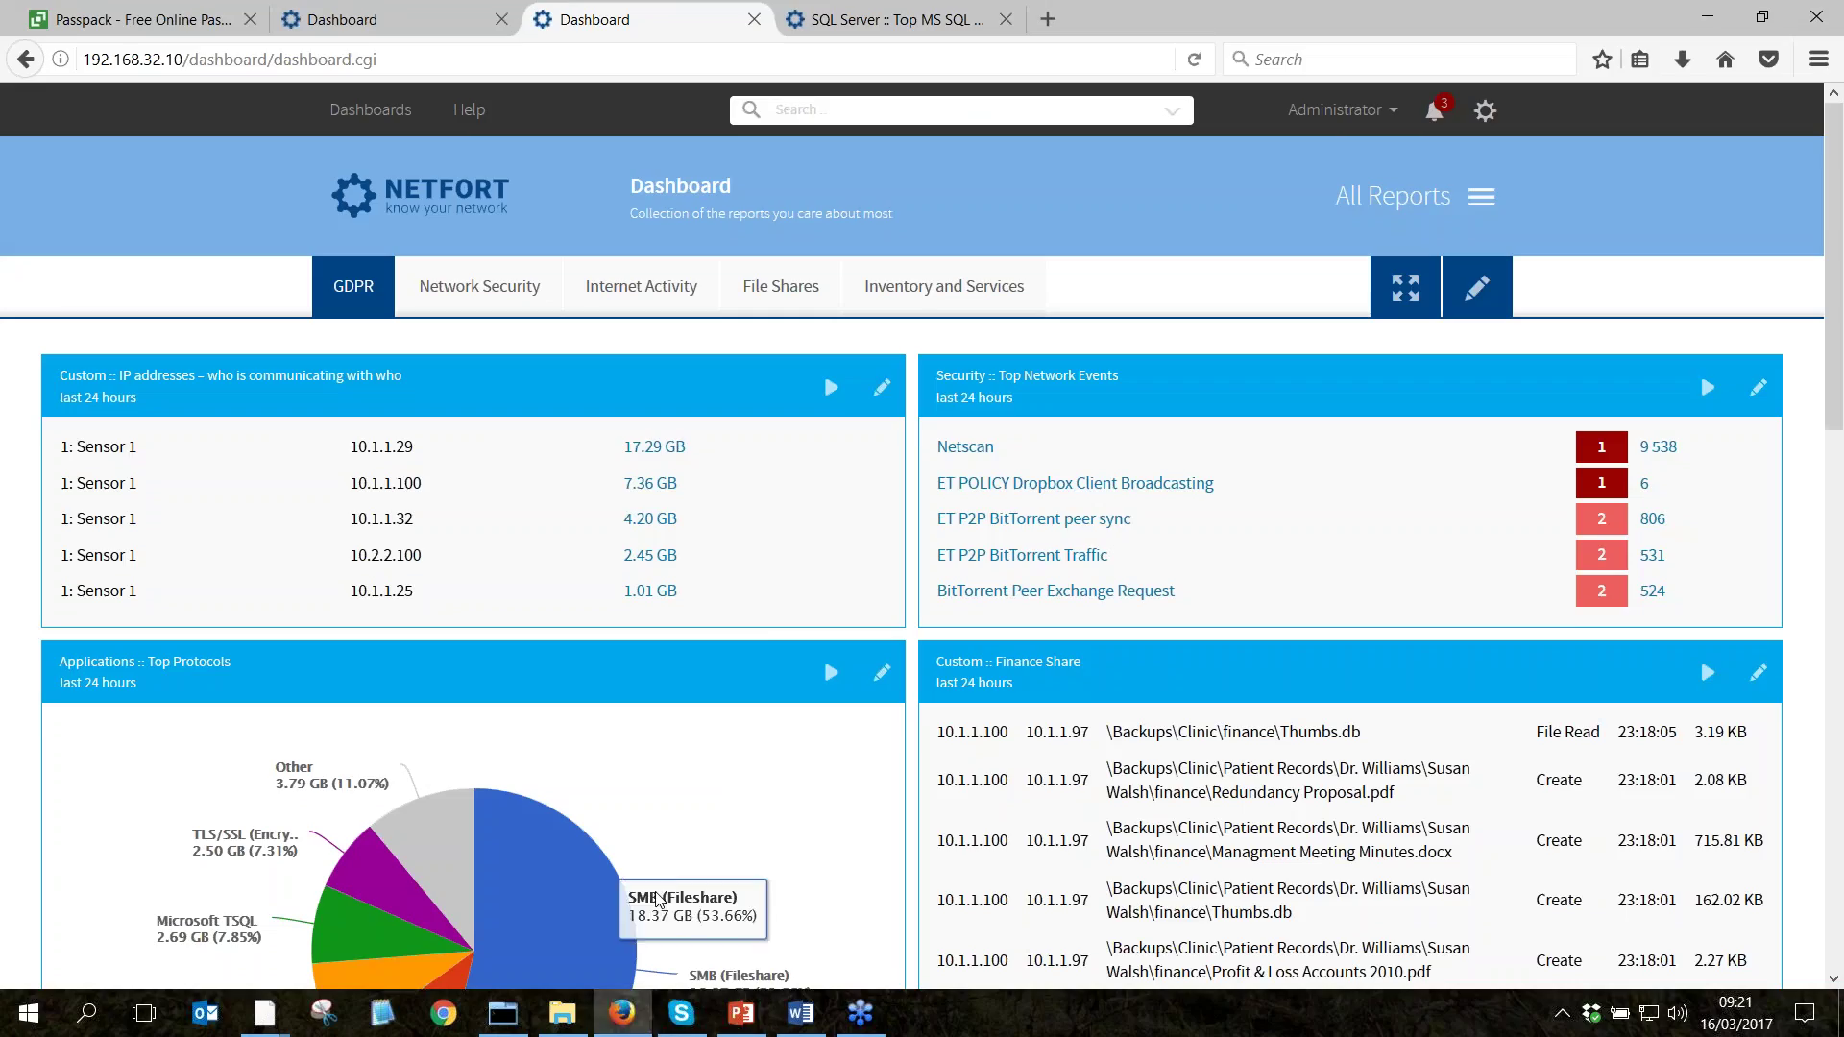
{"action": "mouse_move", "coordinate": [560, 848]}
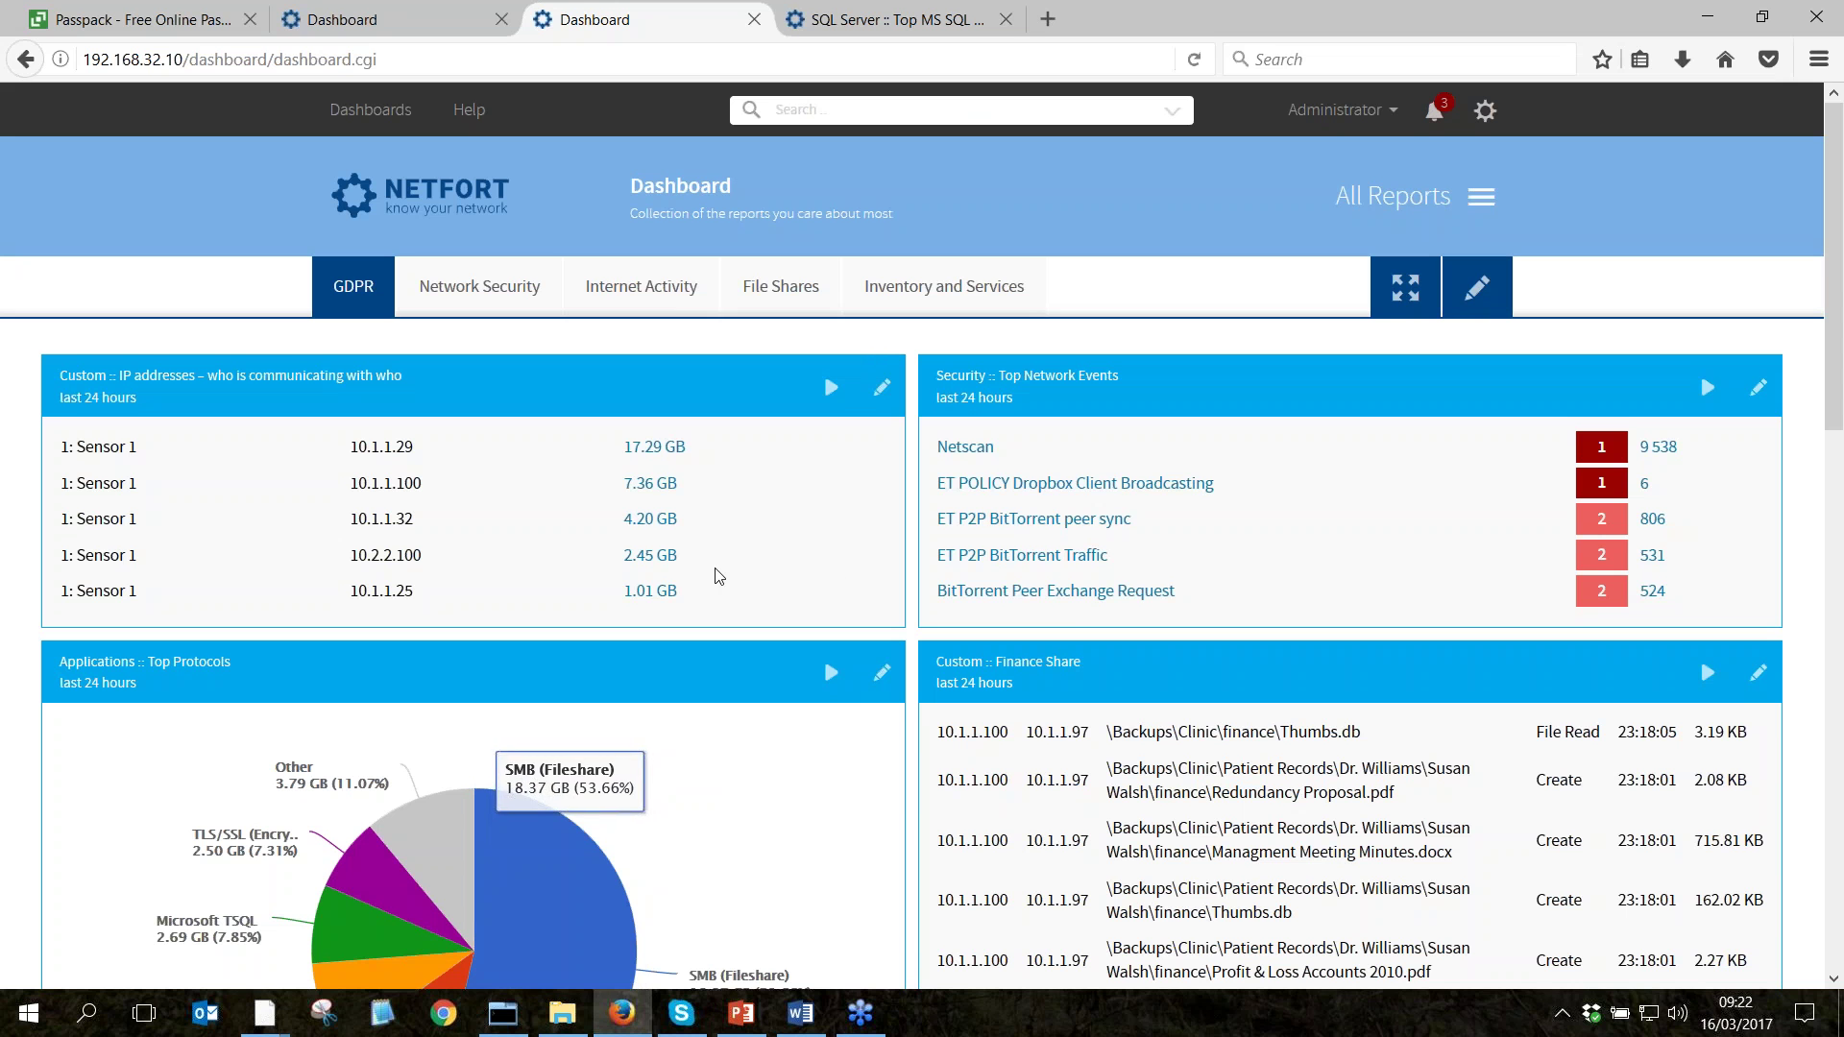
{"action": "scroll", "coordinate": [1073, 612], "scroll_direction": "down", "scroll_amount": 3}
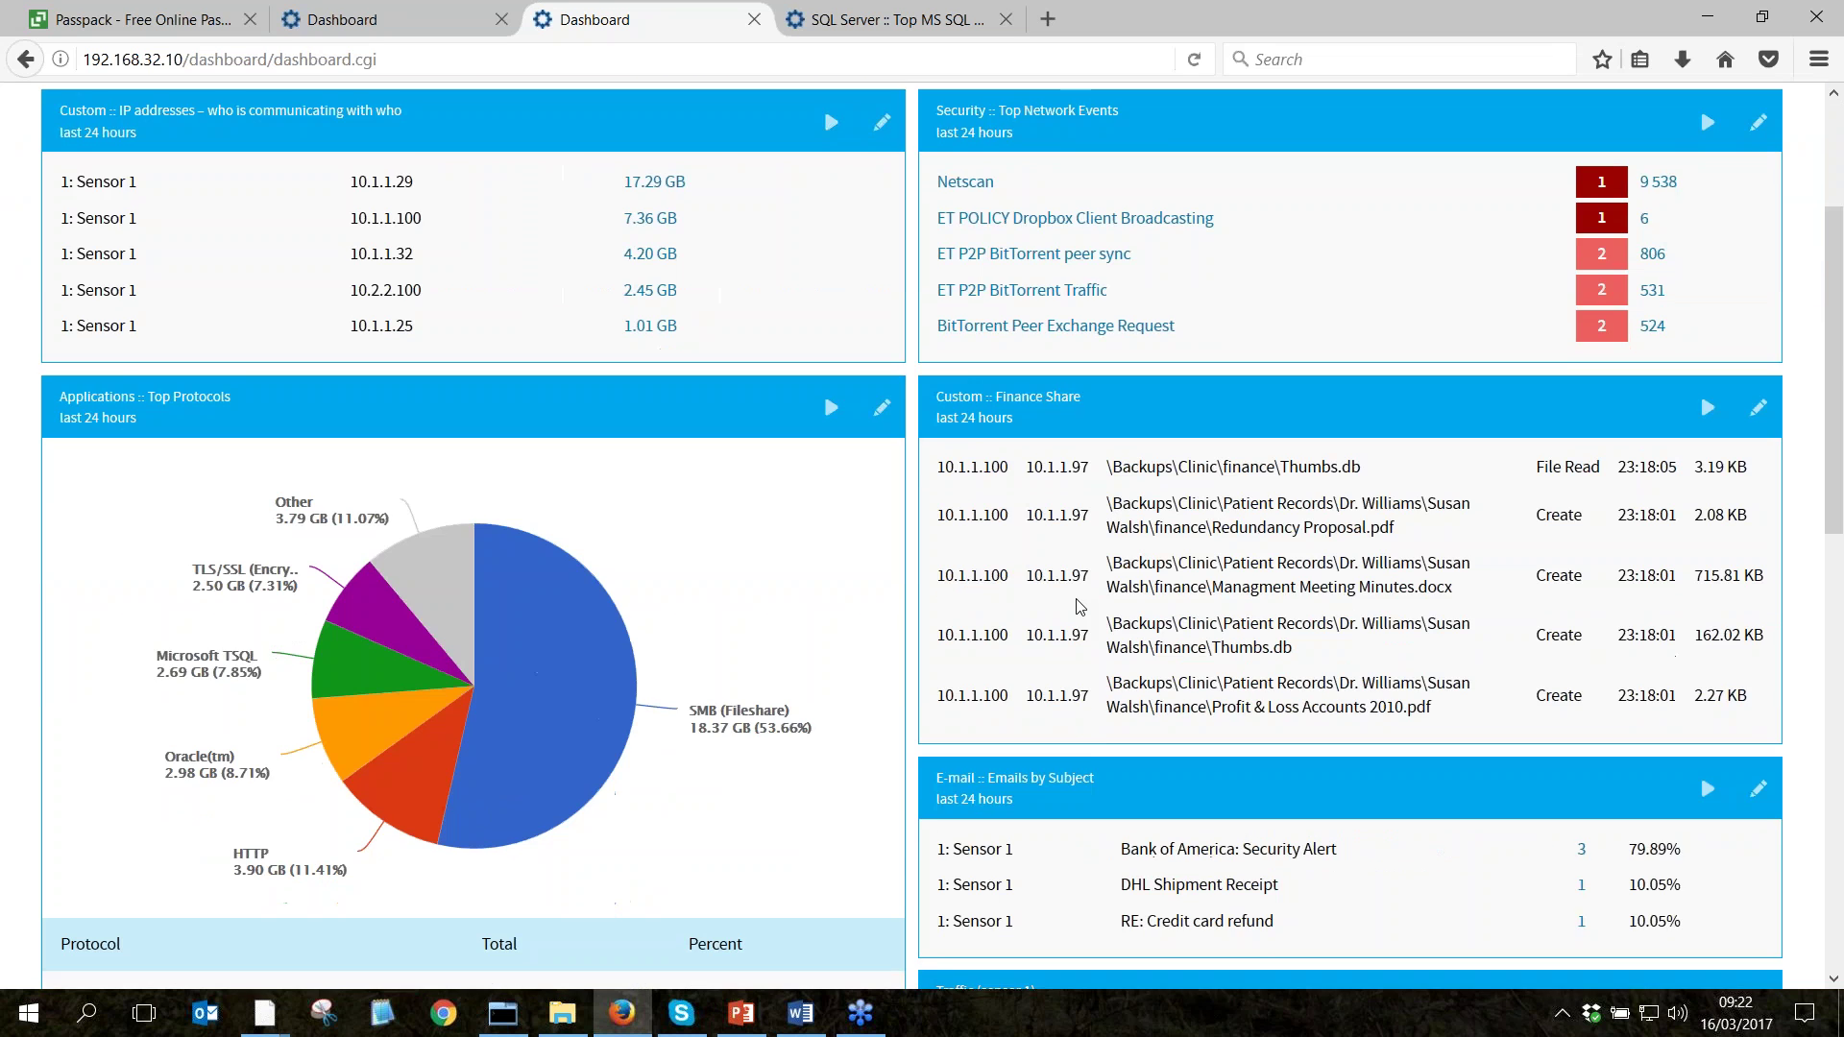
{"action": "scroll", "coordinate": [1076, 605], "scroll_direction": "down", "scroll_amount": 8}
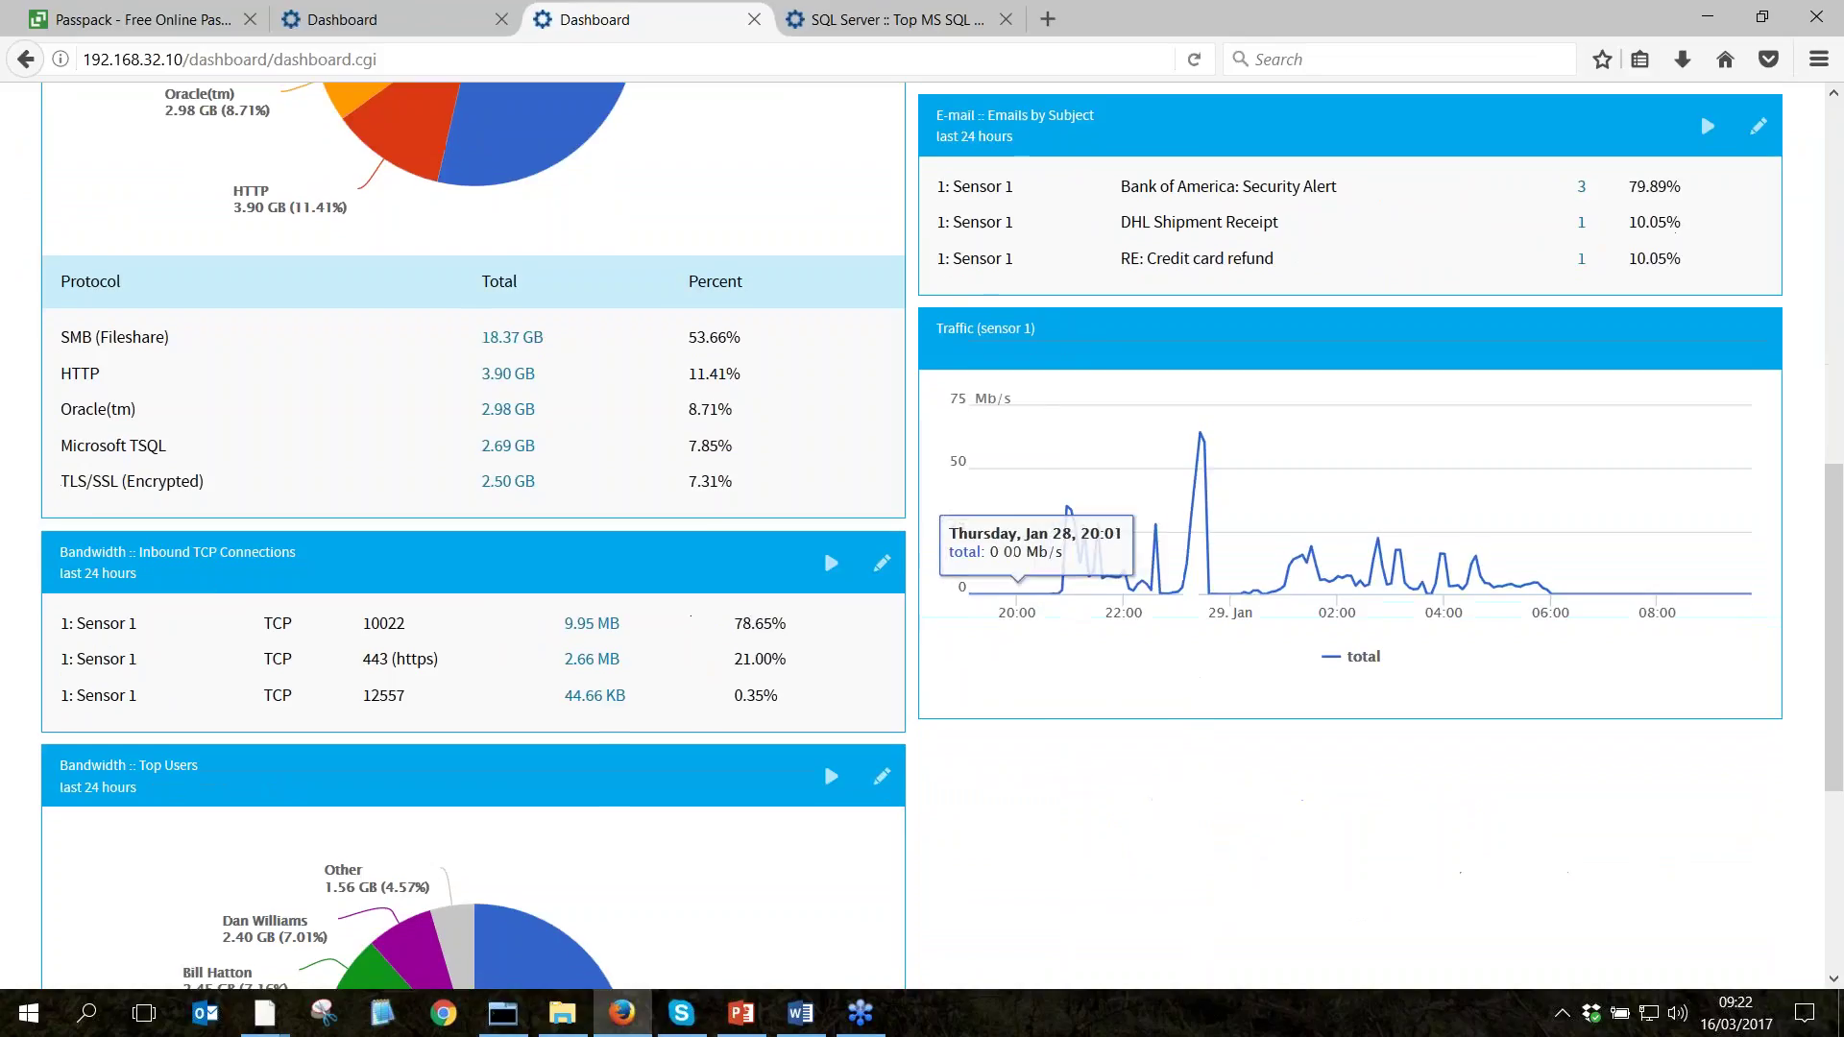
{"action": "left_click", "coordinate": [823, 581]}
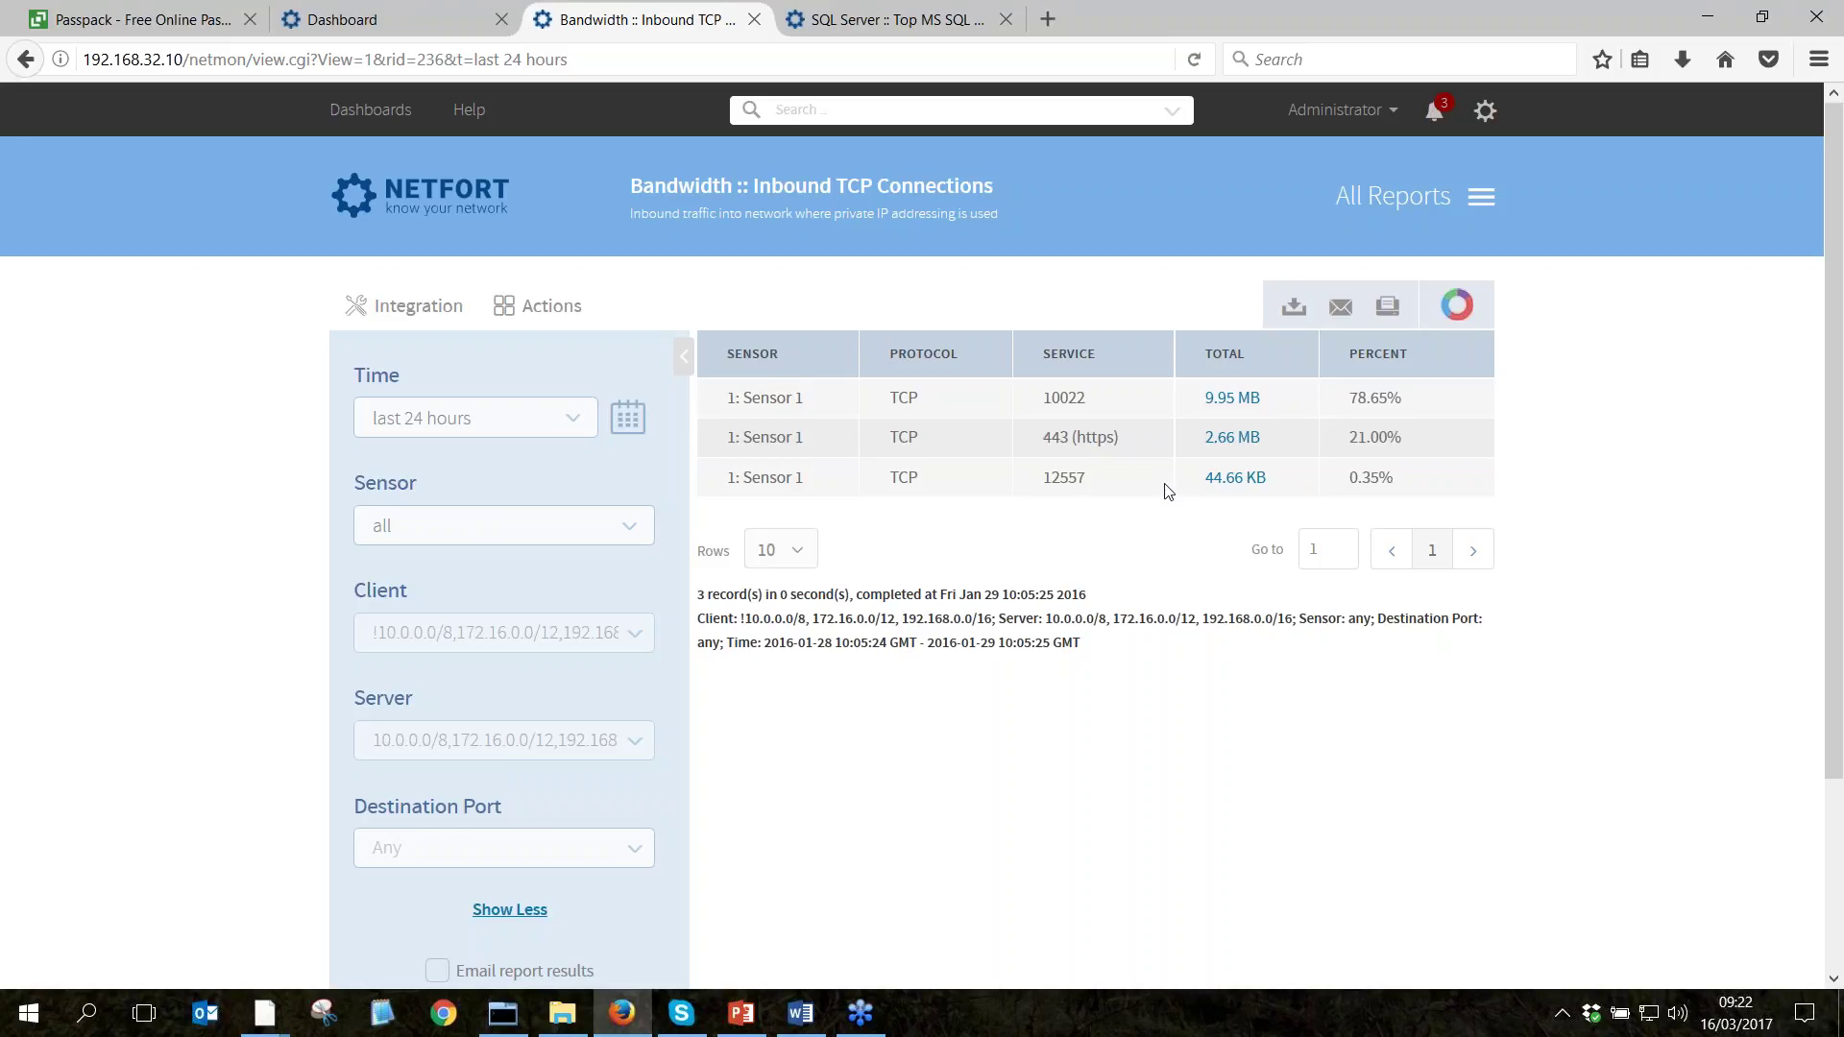
Drill into the traffic total of service 10022 and highlight the SSH (Secure Shell Protocol) entry.
{"action": "left_click_drag", "start_coordinate": [1078, 407], "coordinate": [1029, 403]}
{"action": "left_click", "coordinate": [1234, 398]}
{"action": "left_click_drag", "start_coordinate": [936, 399], "coordinate": [723, 396]}
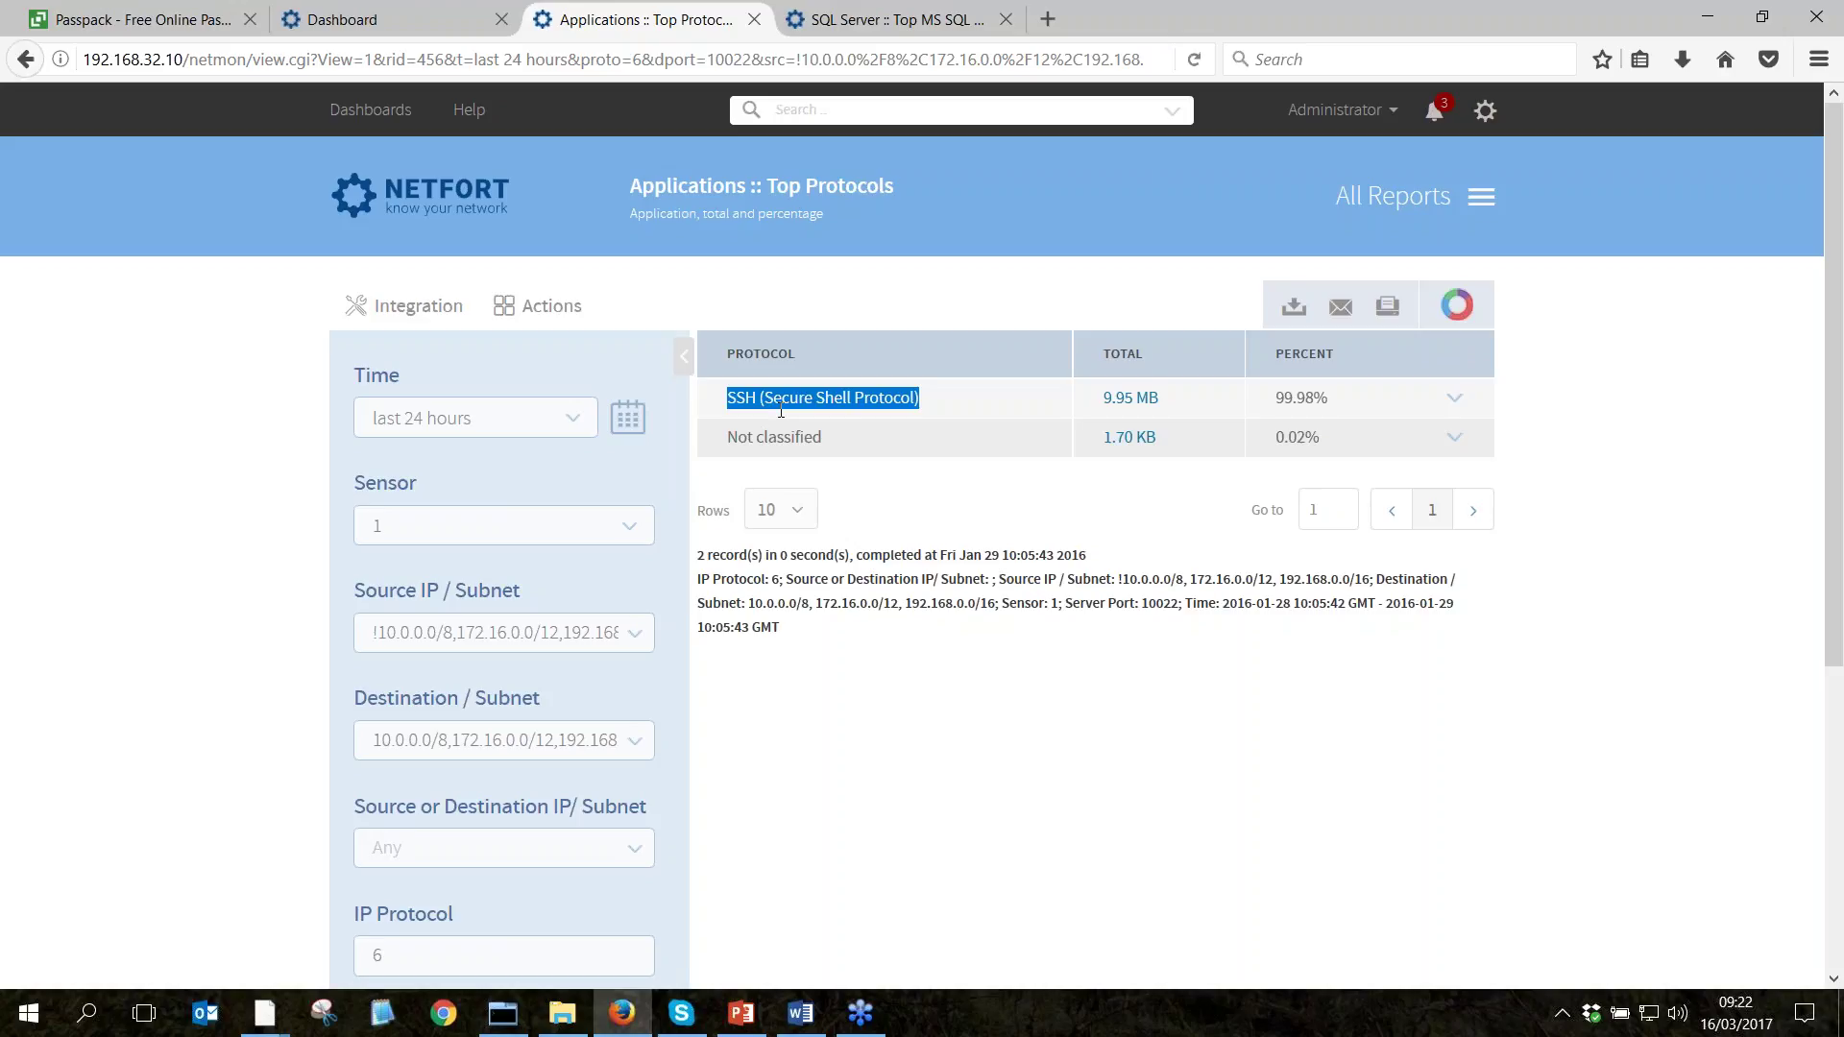
Drill into the SSH total down to the sessions of source 220.56.1.93 and highlight the destination IP.
{"action": "left_click", "coordinate": [1134, 407]}
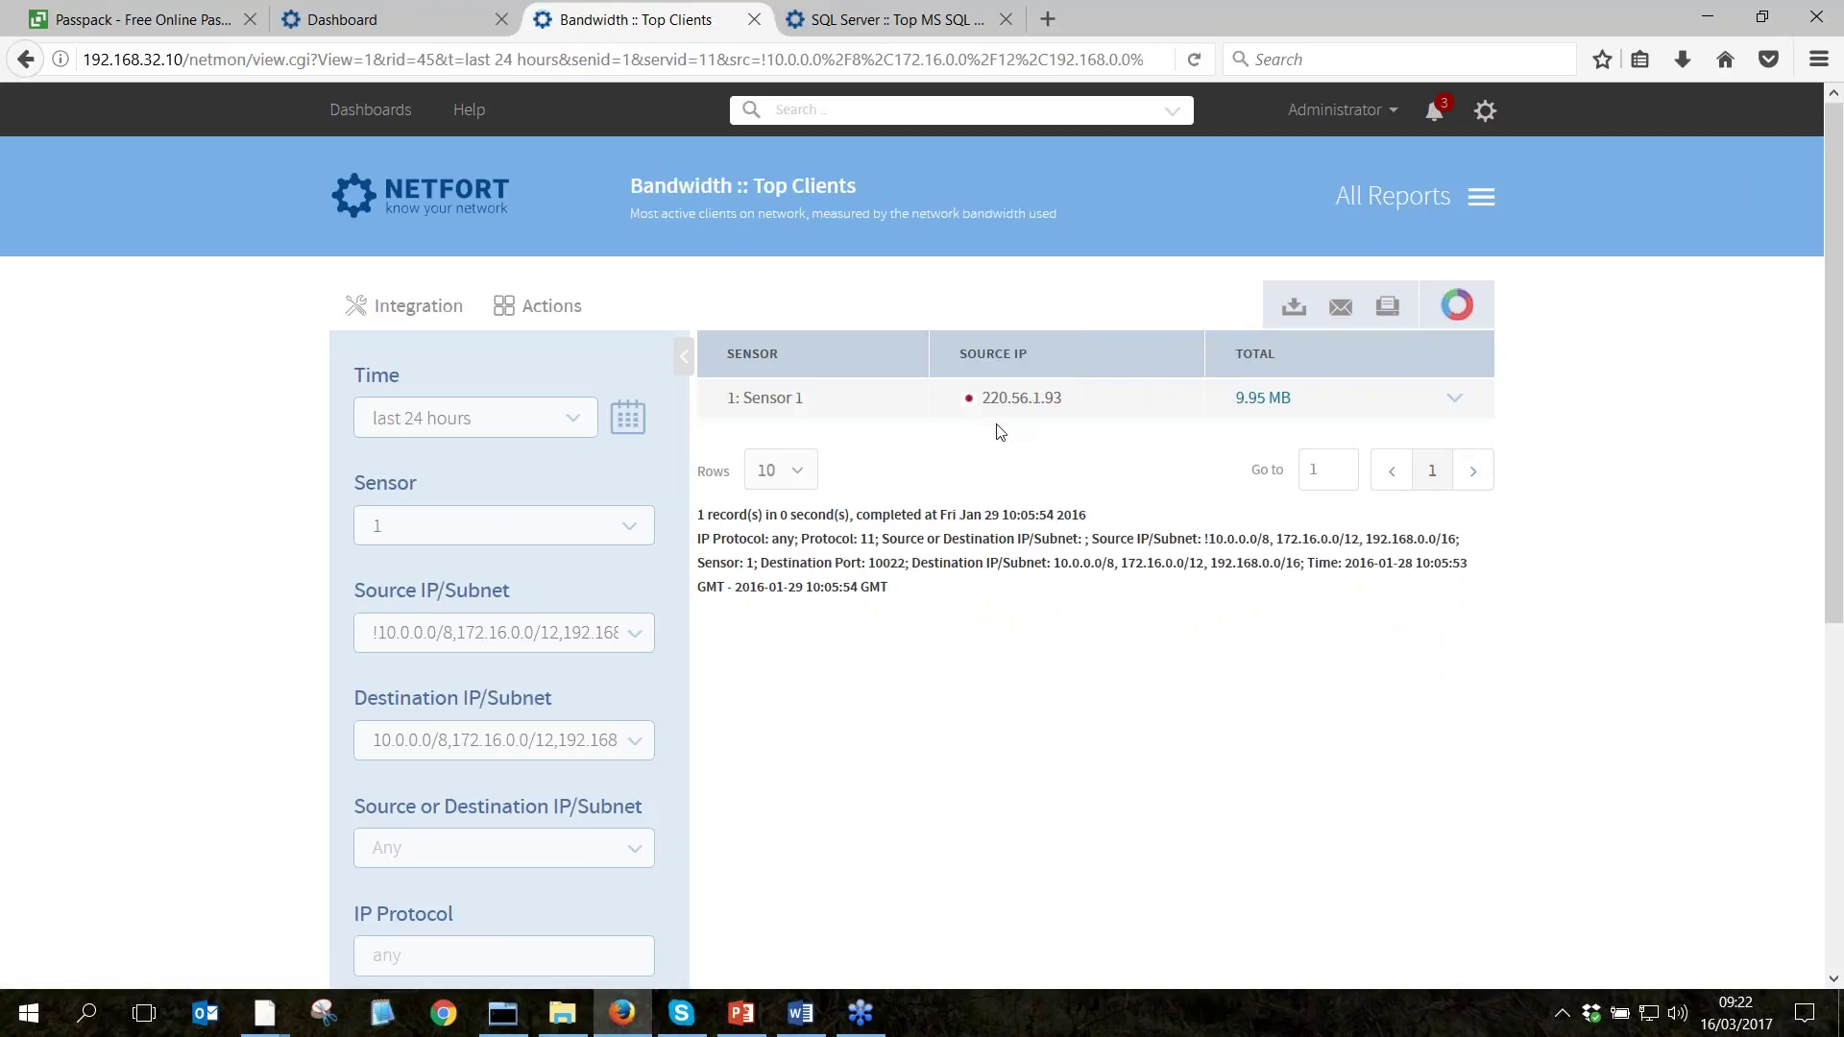
{"action": "mouse_move", "coordinate": [966, 411]}
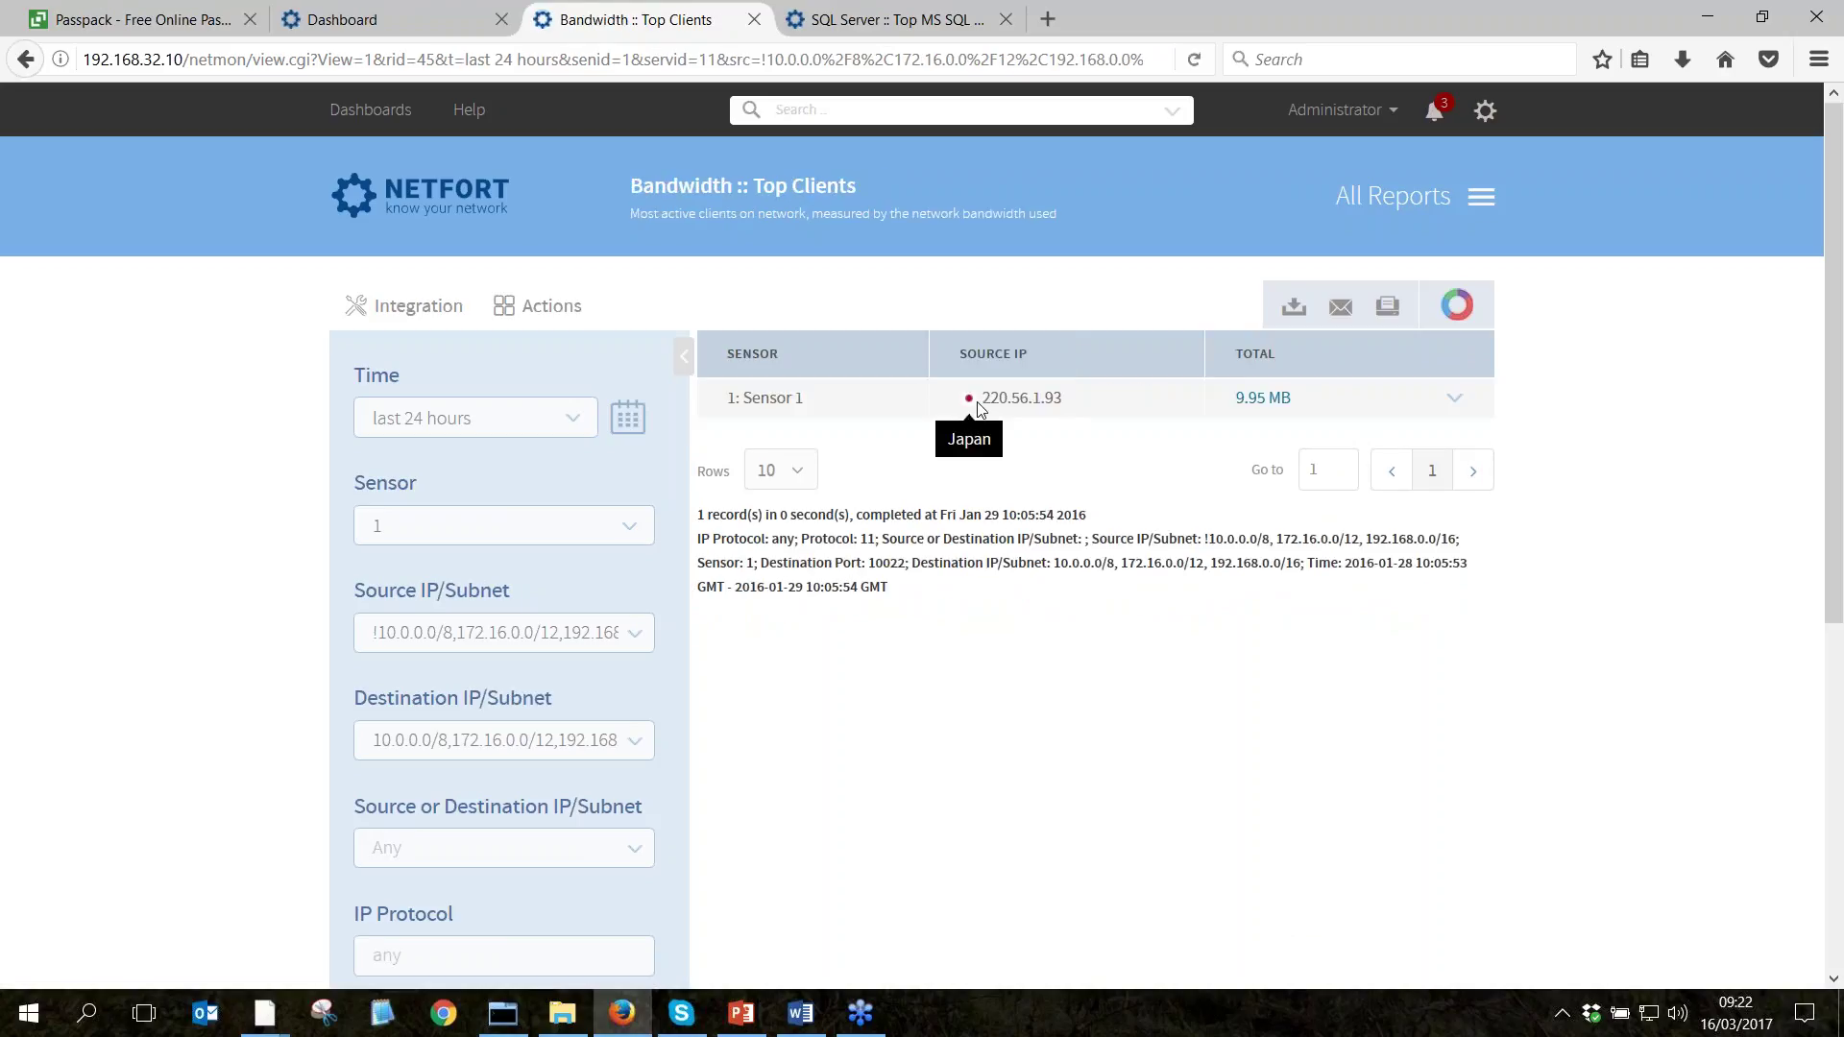
{"action": "left_click", "coordinate": [1252, 404]}
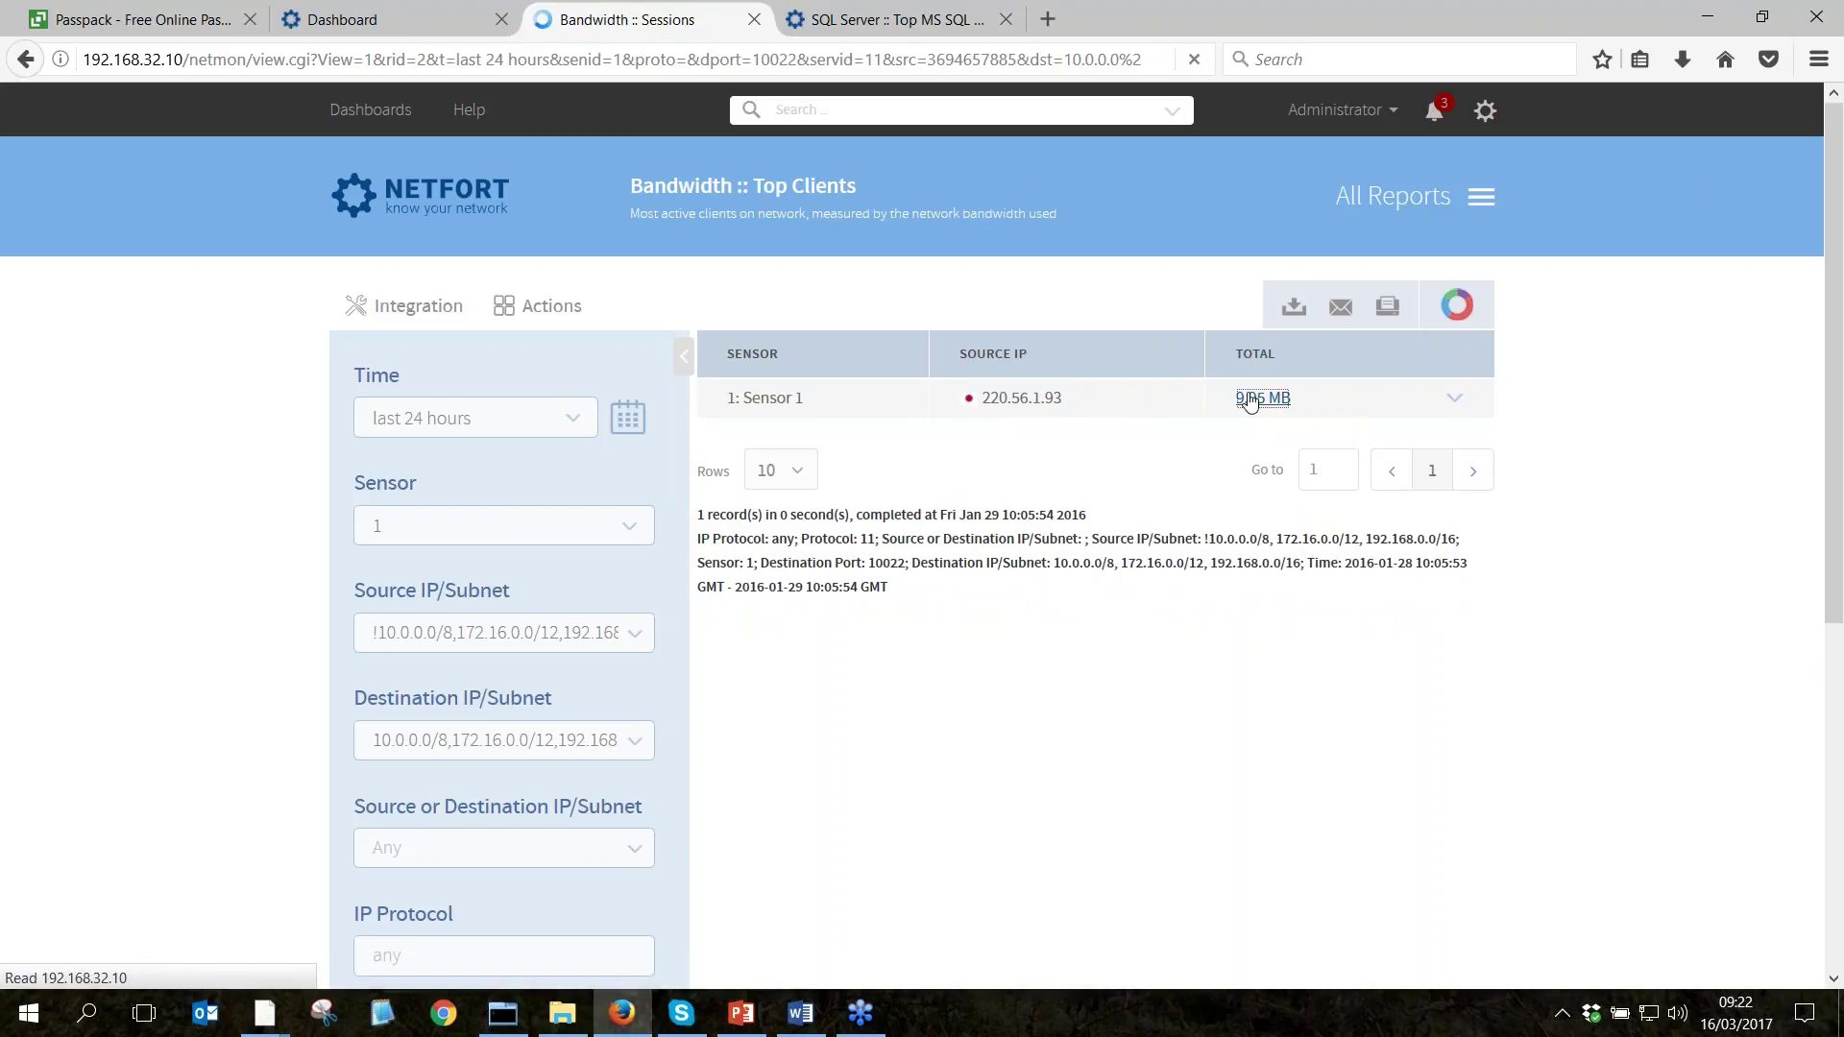
{"action": "left_click_drag", "start_coordinate": [1067, 409], "coordinate": [982, 405]}
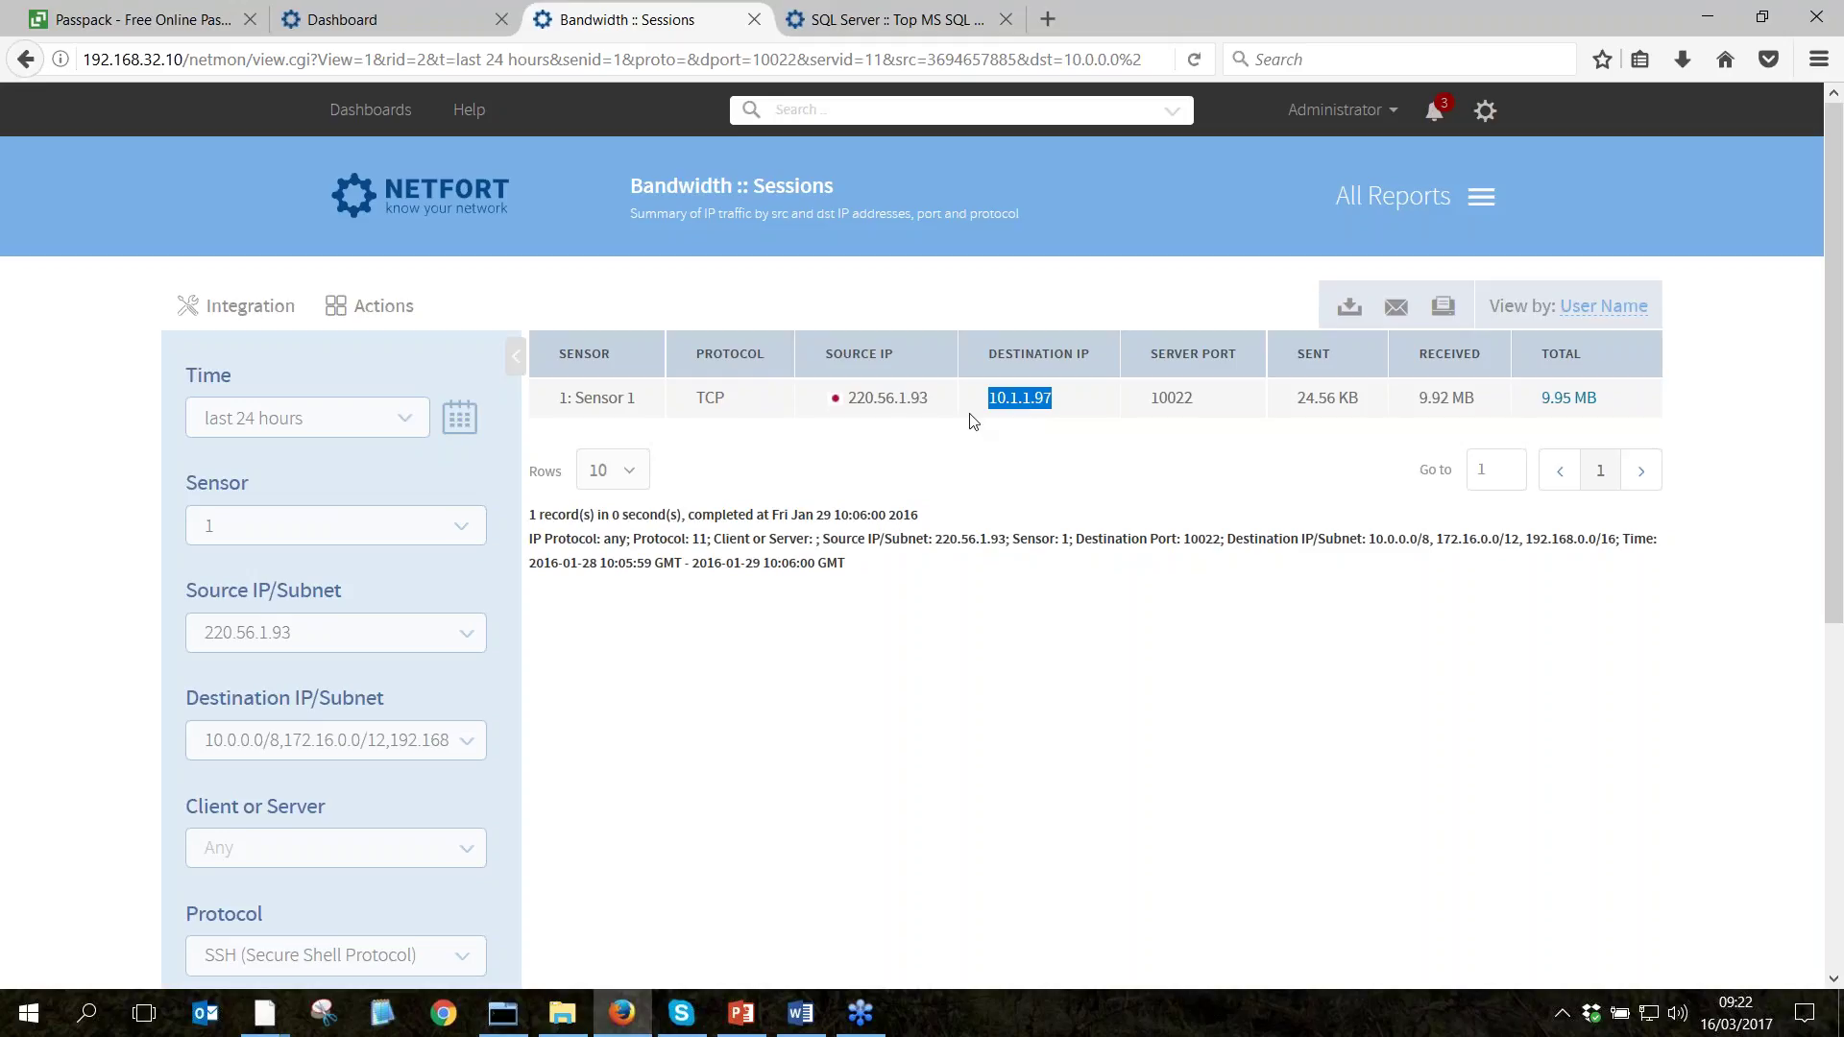
Review the GDPR elements slide in PowerPoint and return to the sessions report in Firefox.
{"action": "left_click", "coordinate": [746, 1024]}
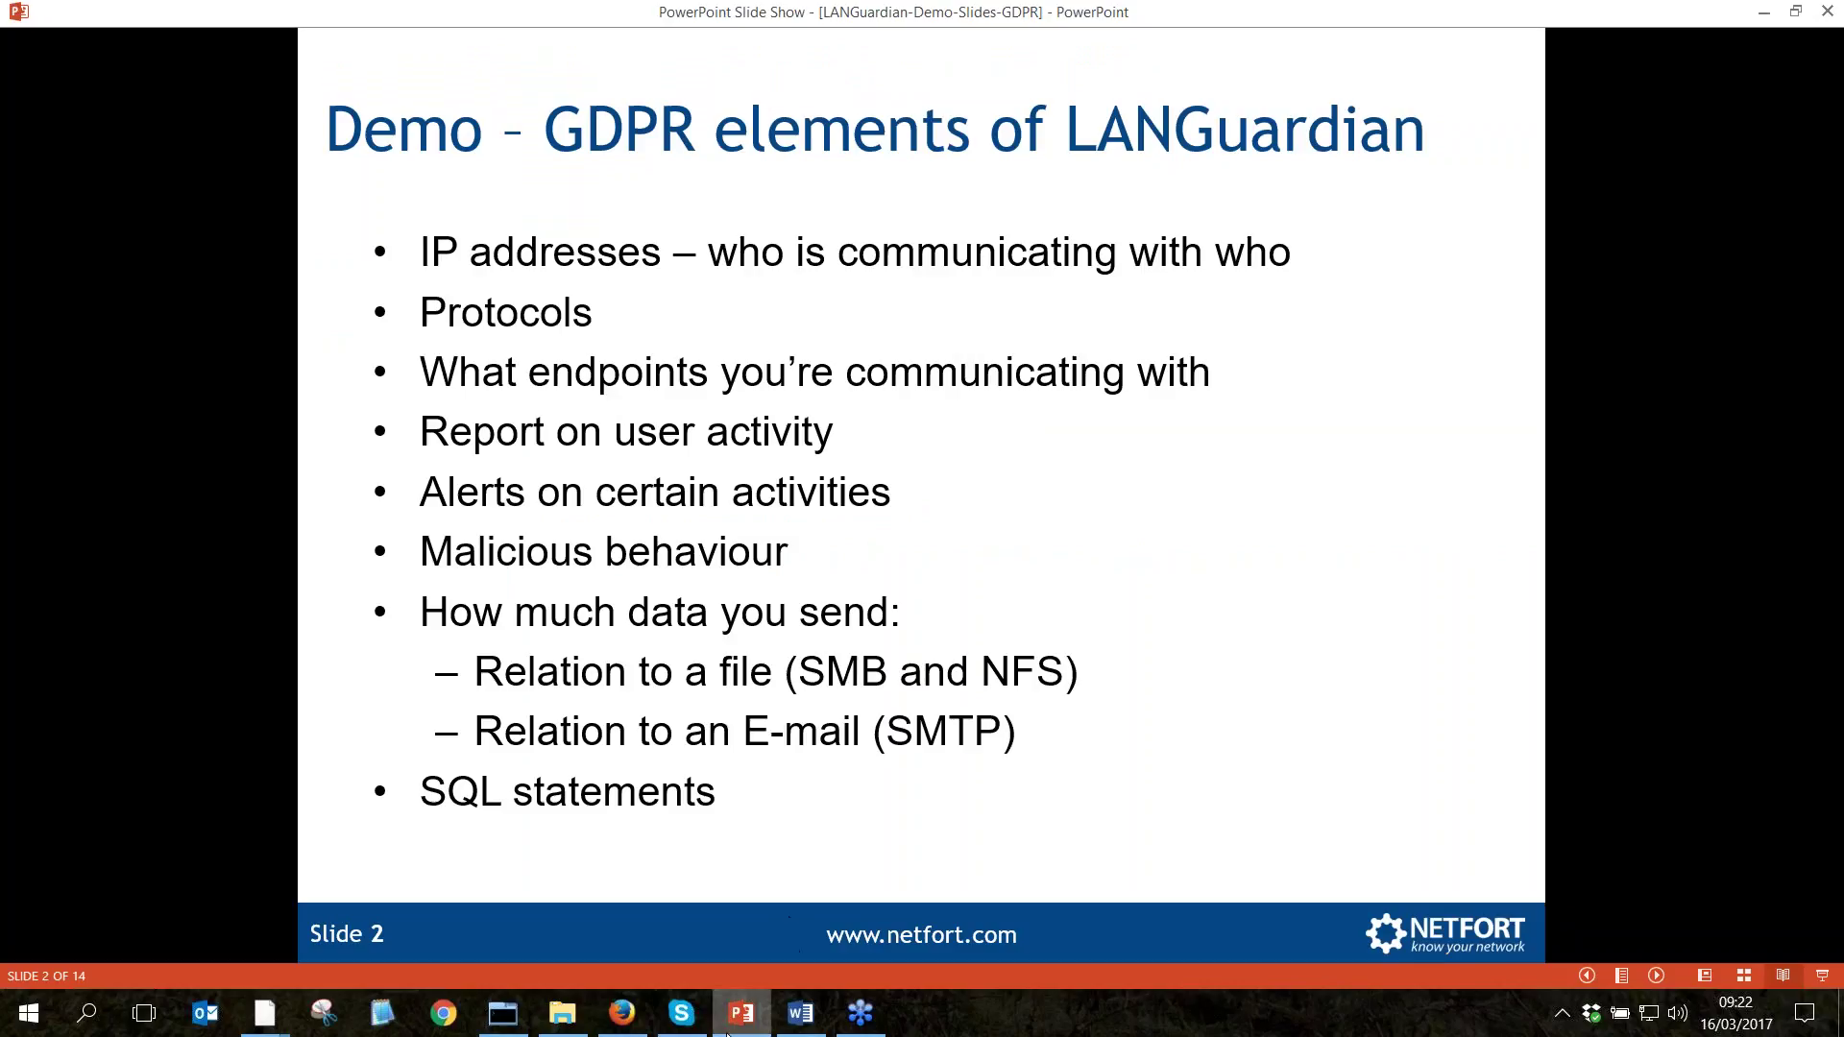
{"action": "left_click", "coordinate": [621, 1016]}
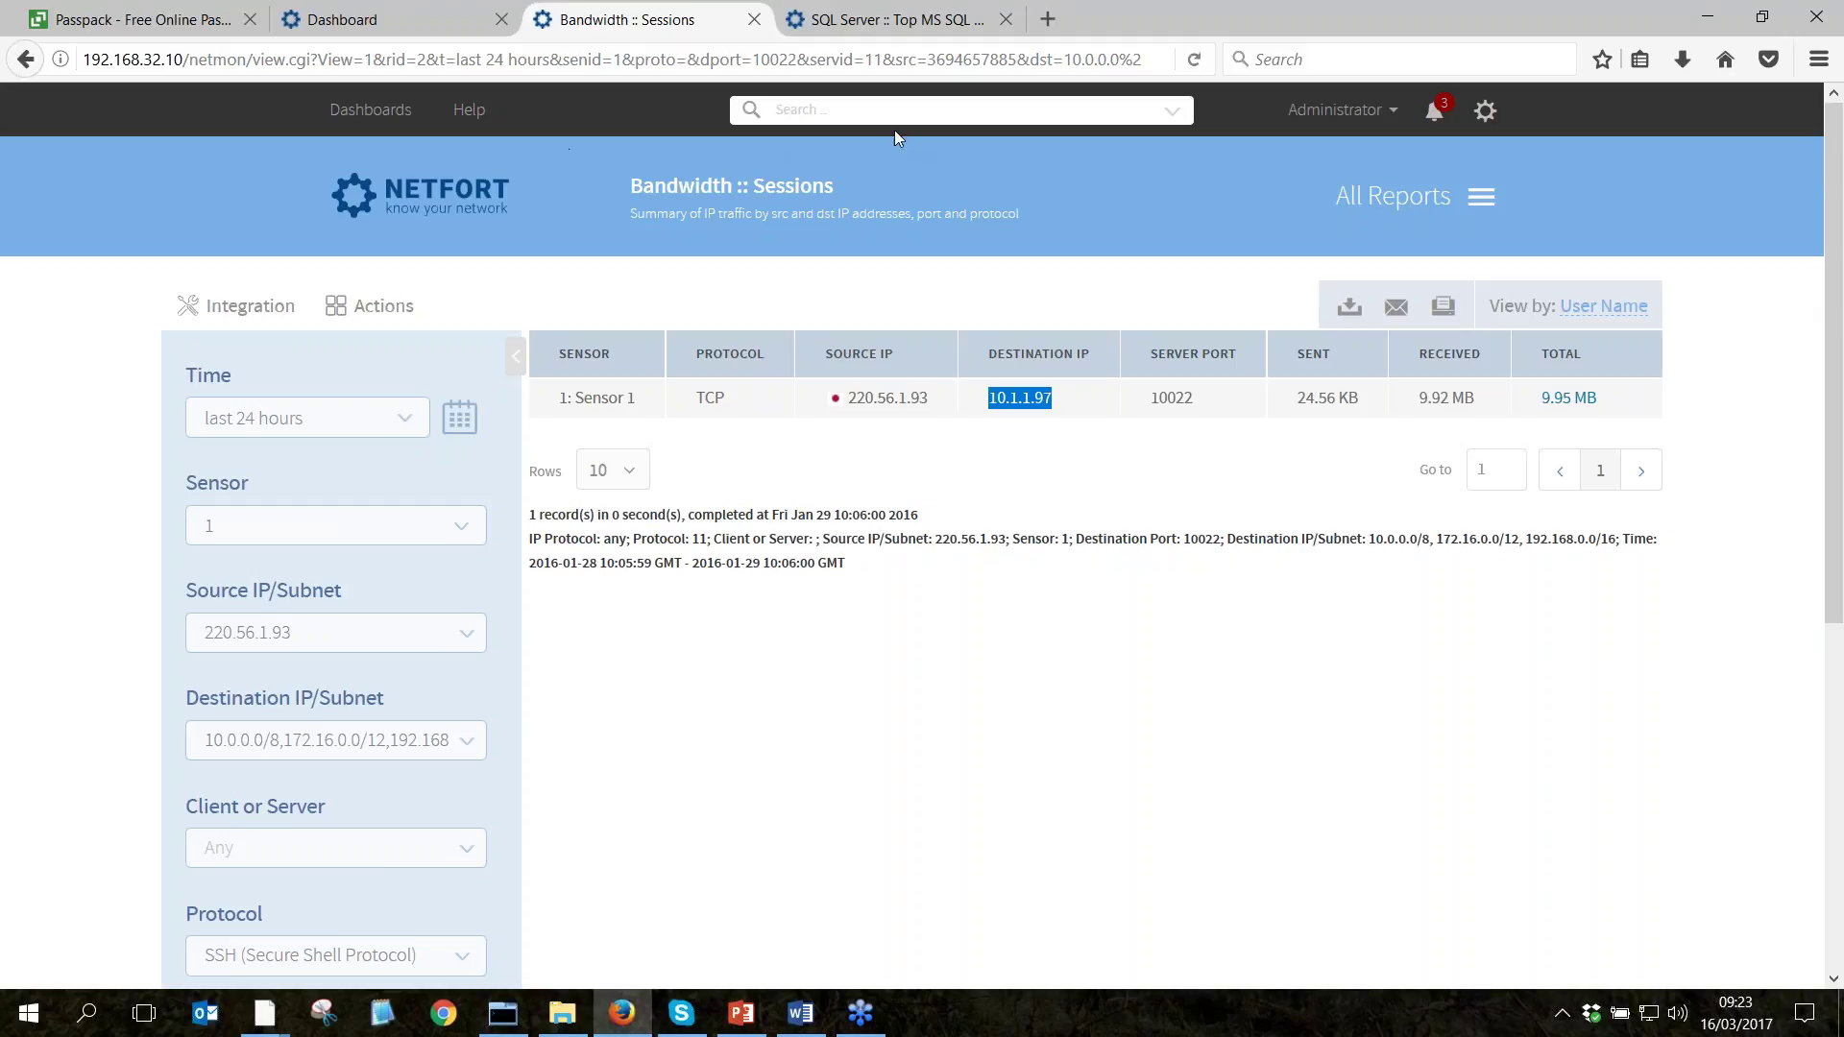
Search the last 24 hours of data for IP address 10.1.1.100 and examine its Top Protocols and Top Network Events.
{"action": "left_click", "coordinate": [843, 114]}
{"action": "double_click", "coordinate": [1174, 112]}
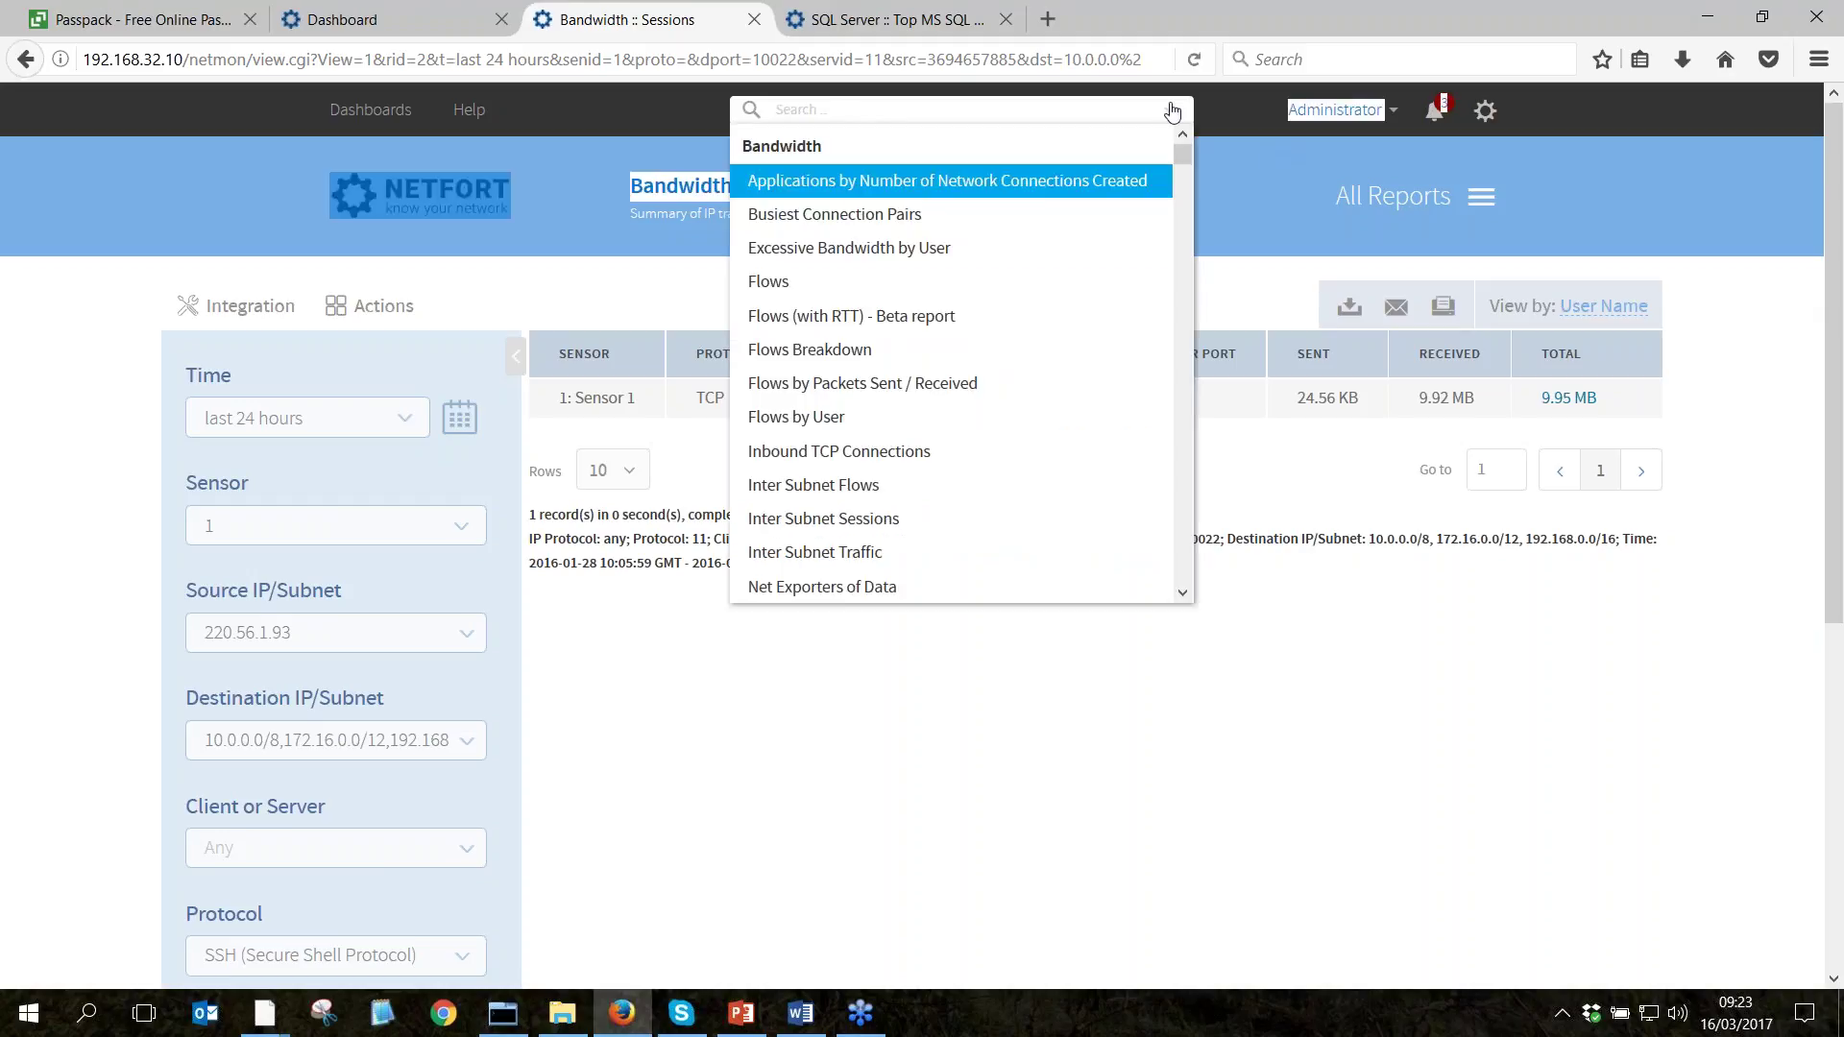
{"action": "left_click", "coordinate": [935, 185]}
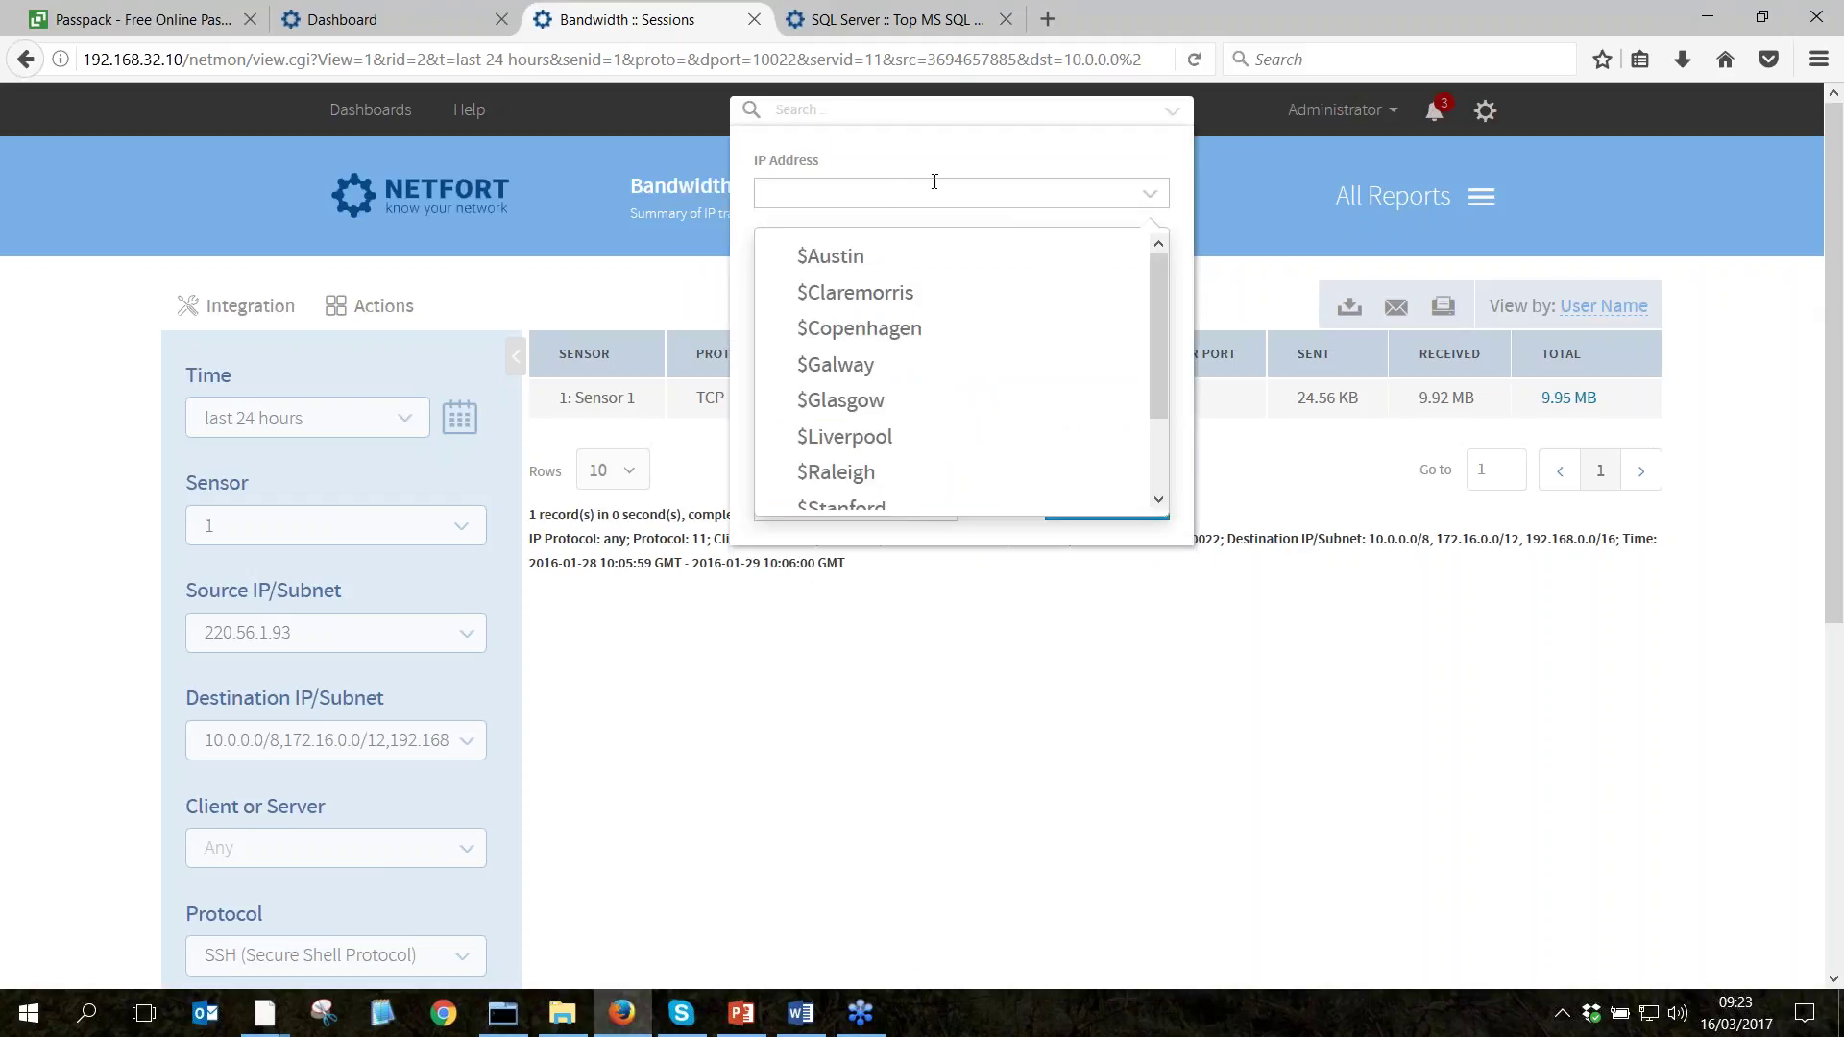
{"action": "type", "text": "10.1.1."}
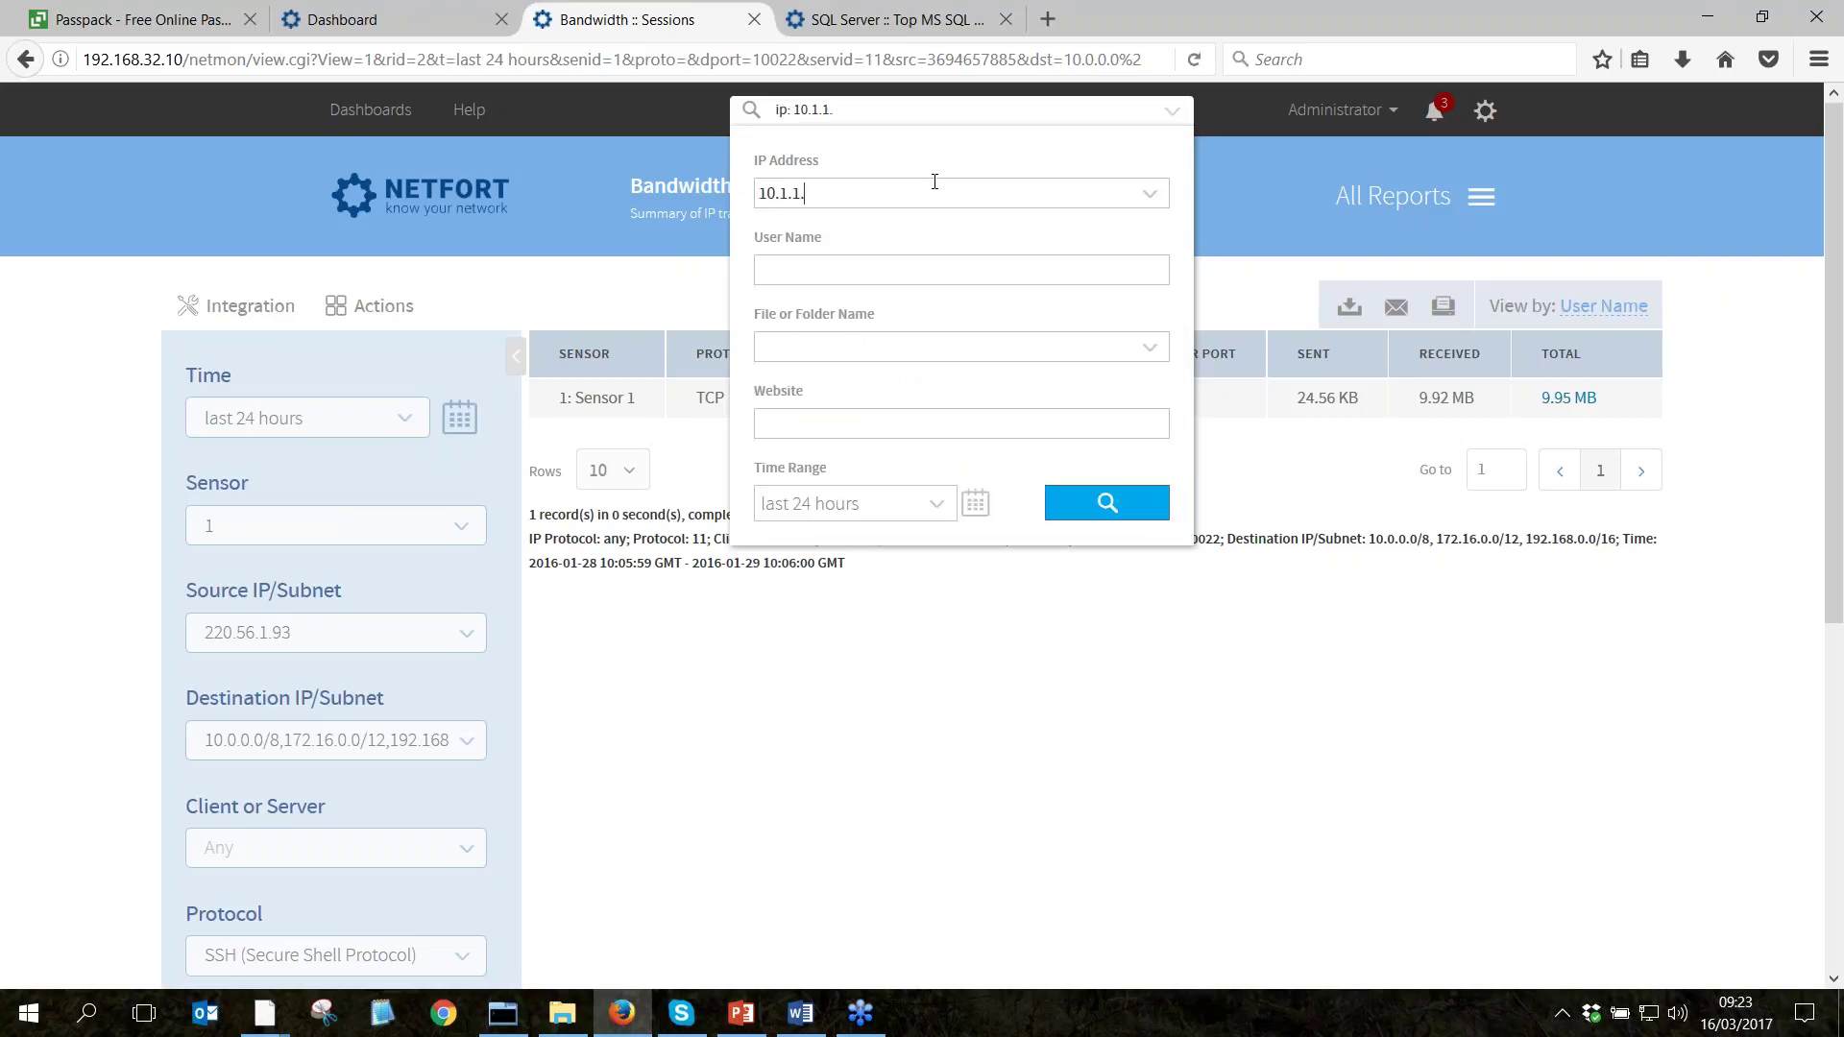
{"action": "type", "text": "100"}
{"action": "left_click", "coordinate": [1112, 511]}
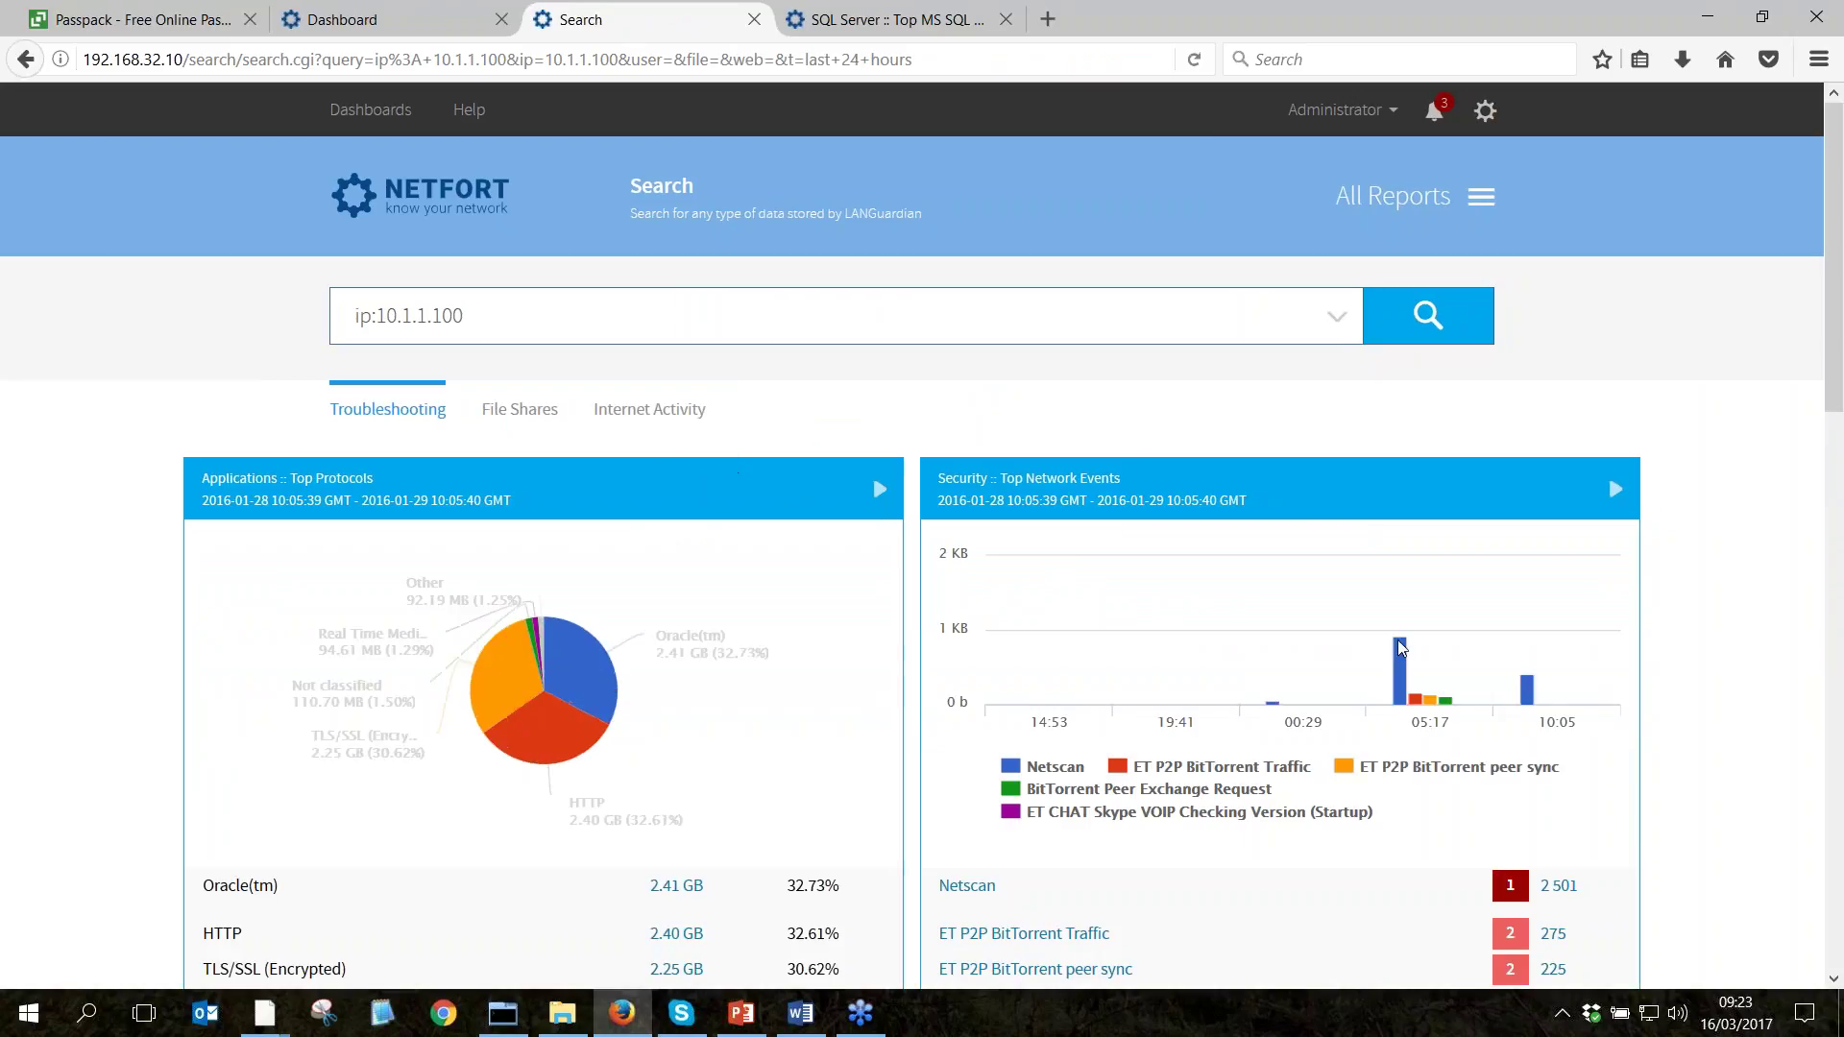
{"action": "scroll", "coordinate": [1440, 596], "scroll_direction": "down", "scroll_amount": 3}
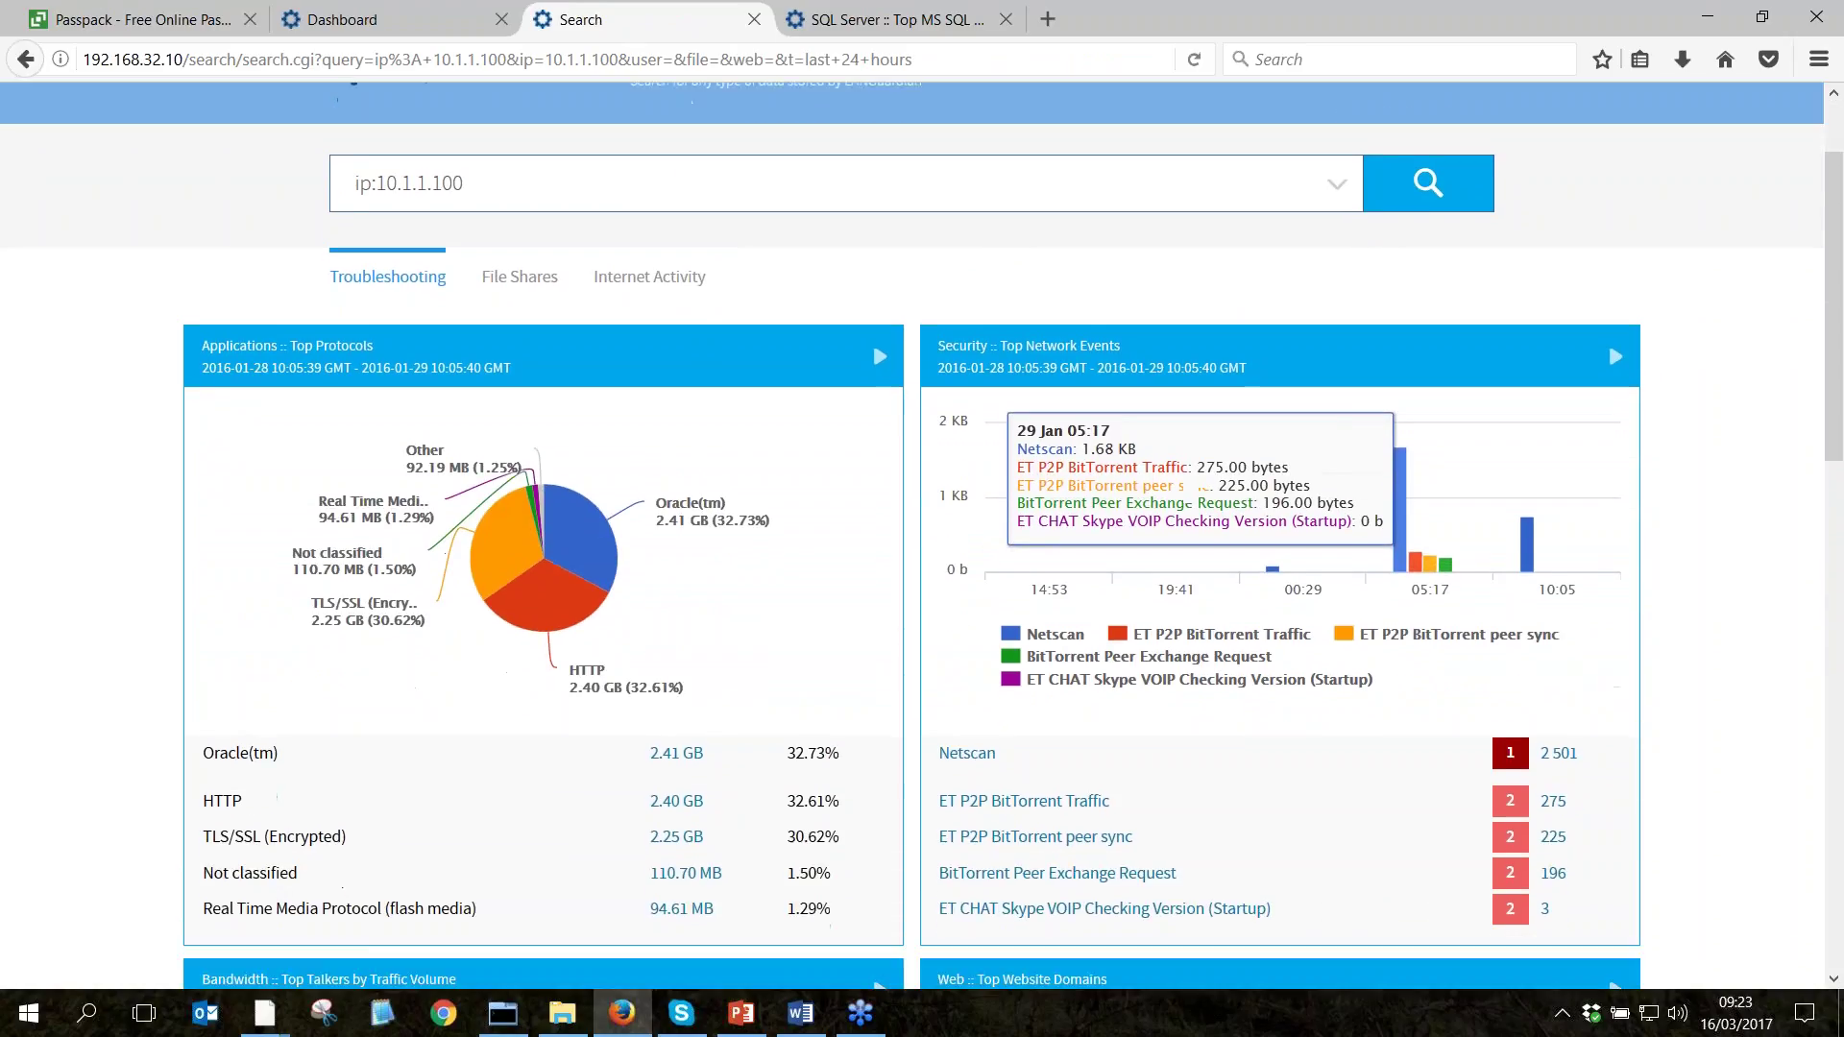
{"action": "scroll", "coordinate": [1249, 614], "scroll_direction": "down", "scroll_amount": 2}
{"action": "scroll", "coordinate": [576, 499], "scroll_direction": "up", "scroll_amount": 2}
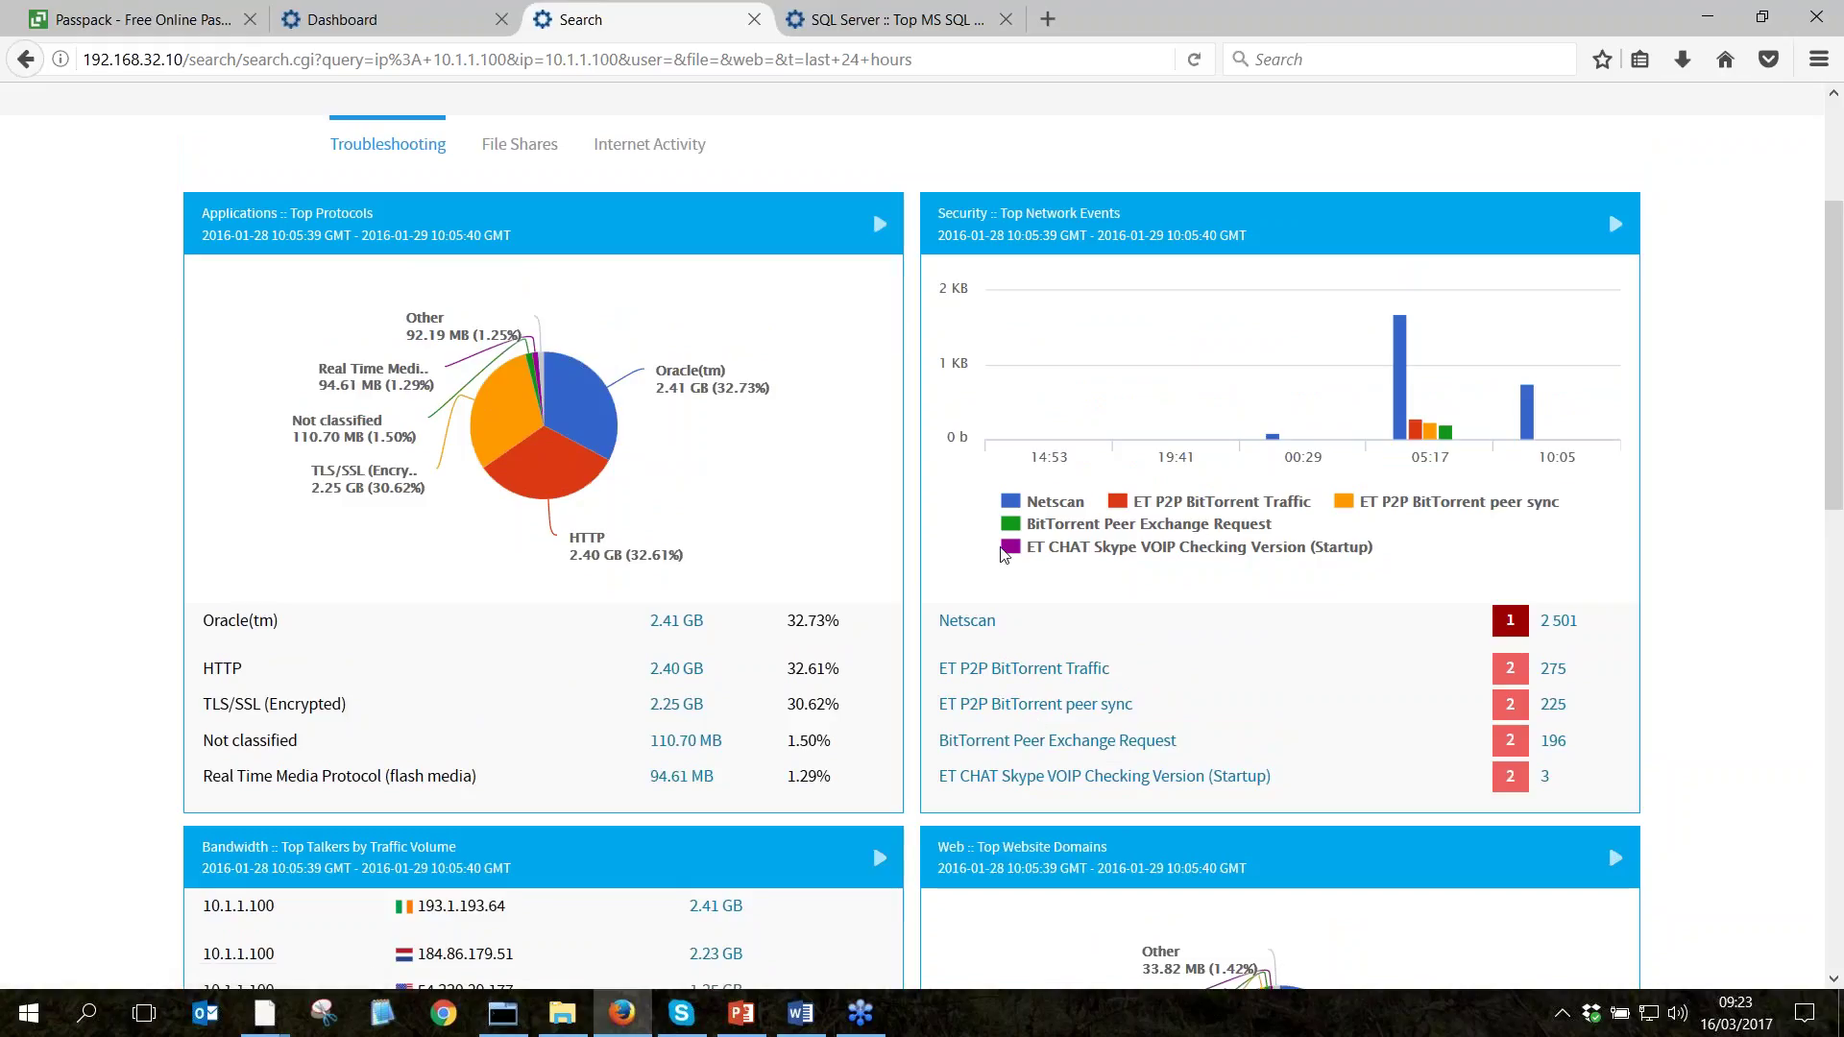
Open the full Top Talkers by Traffic Volume report for 10.1.1.100 and examine its destination IPs.
{"action": "scroll", "coordinate": [749, 452], "scroll_direction": "down", "scroll_amount": 3}
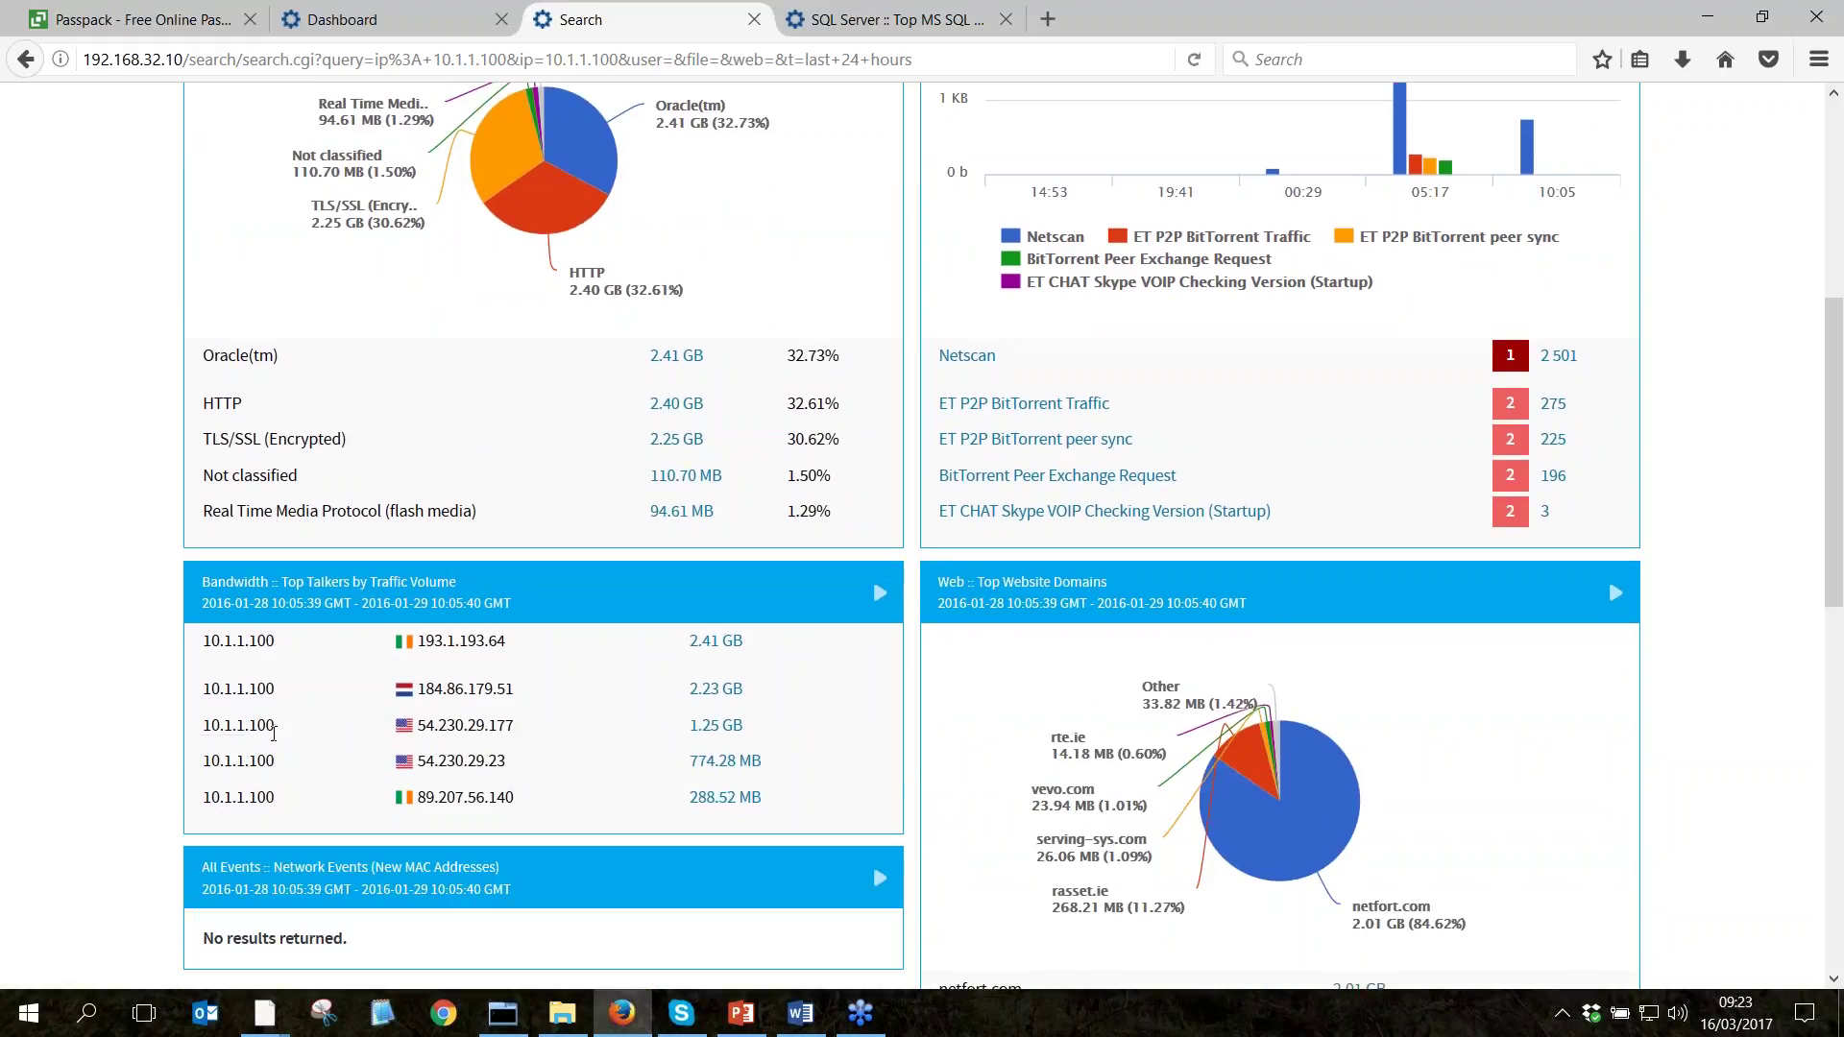
{"action": "left_click", "coordinate": [884, 598]}
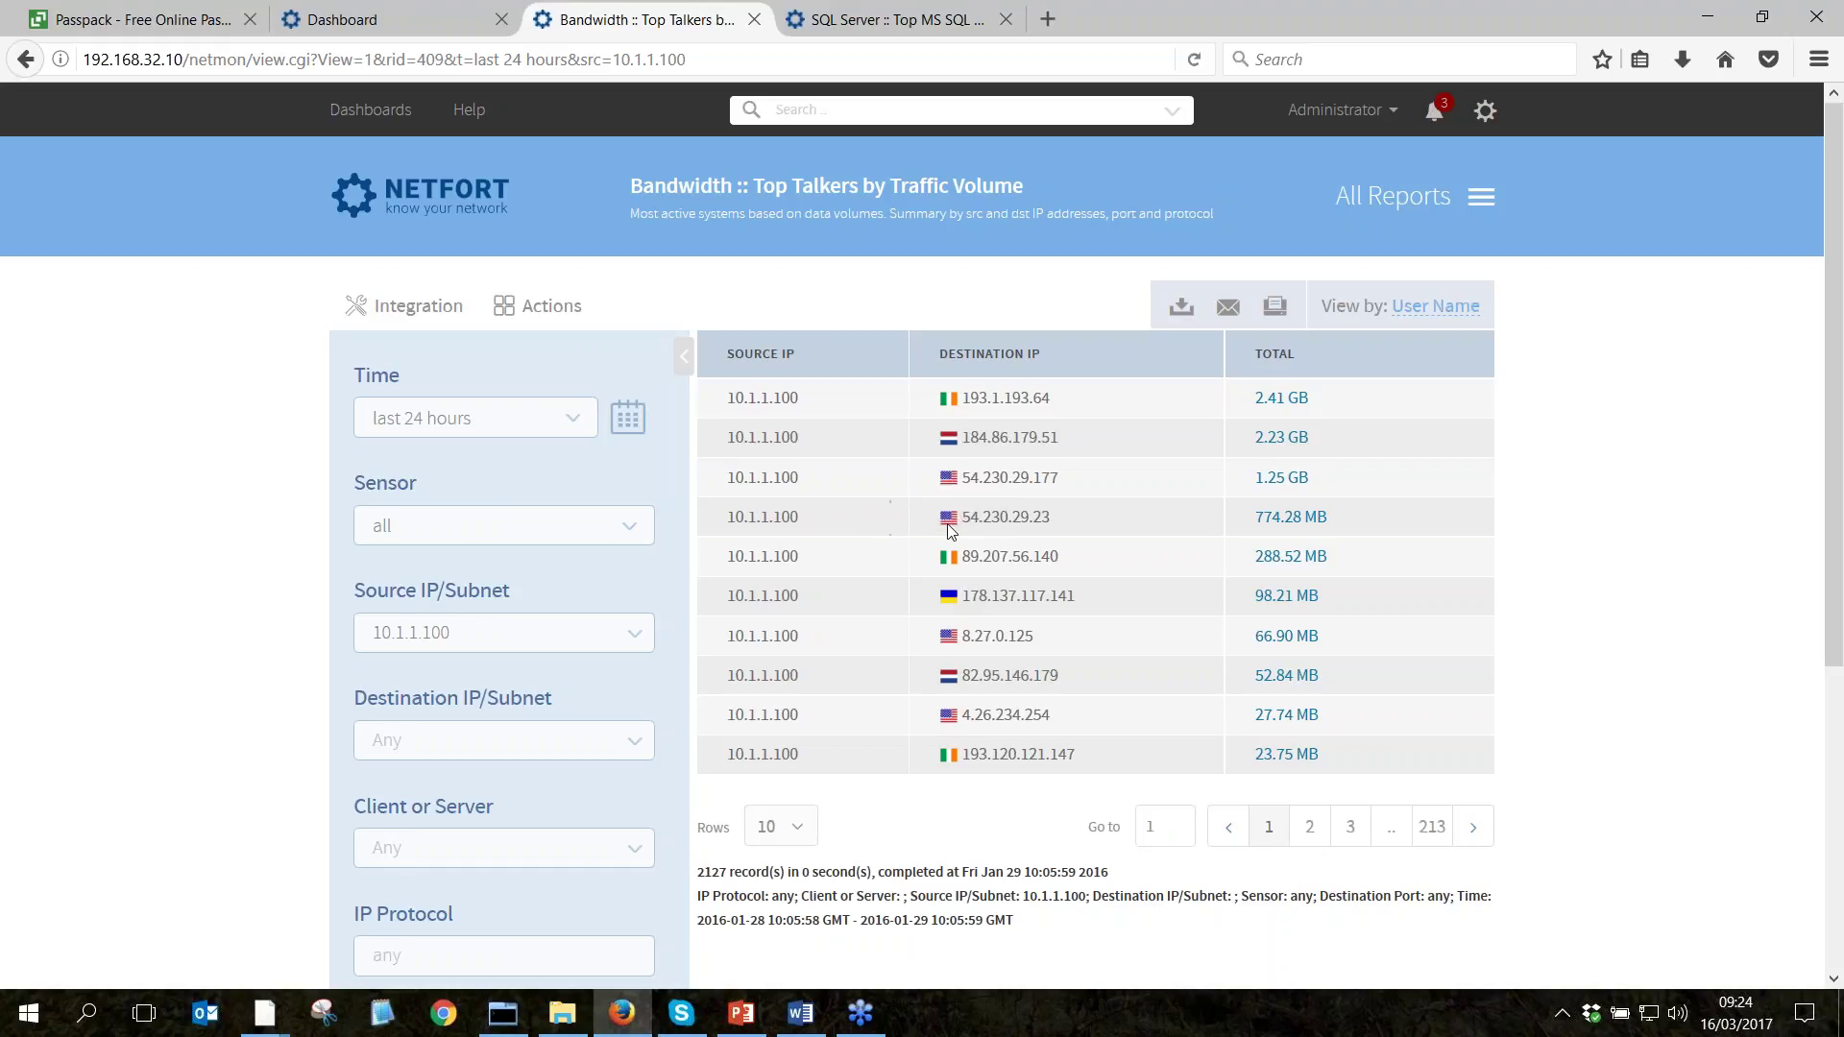
{"action": "mouse_move", "coordinate": [946, 684]}
{"action": "left_click", "coordinate": [1174, 111]}
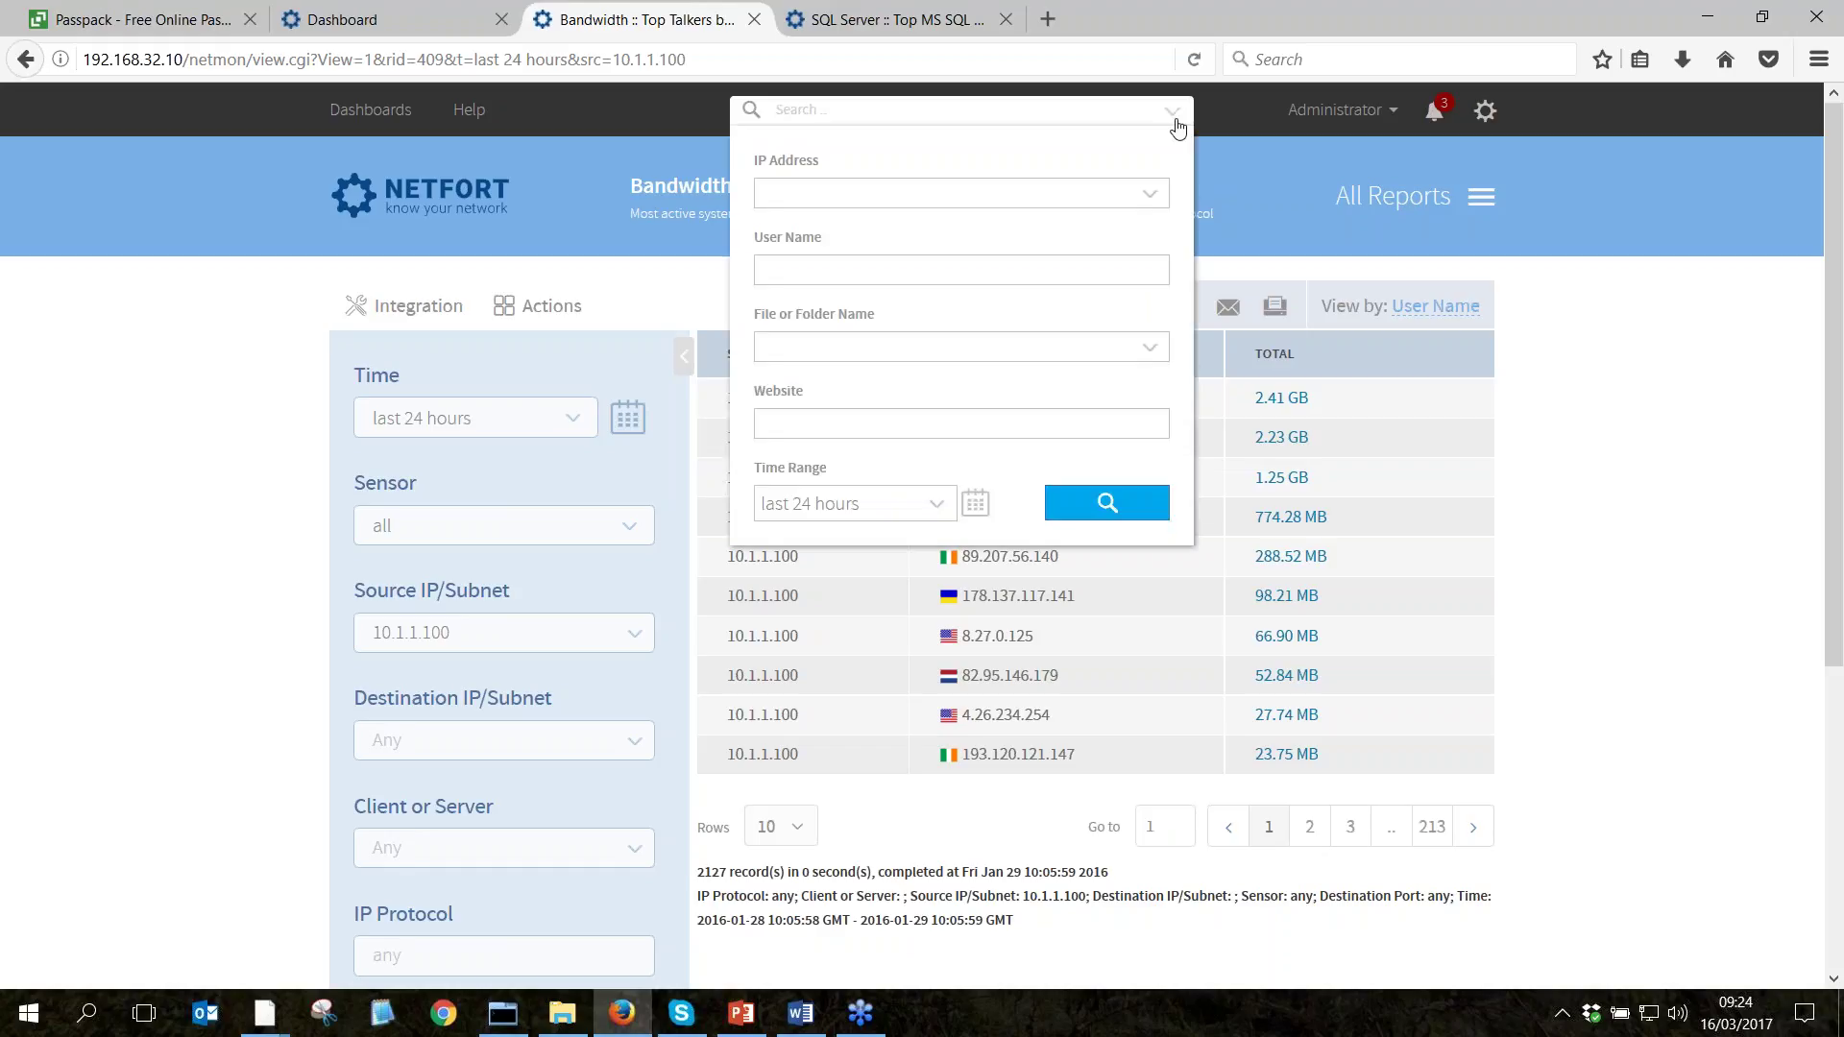
{"action": "left_click", "coordinate": [1076, 184]}
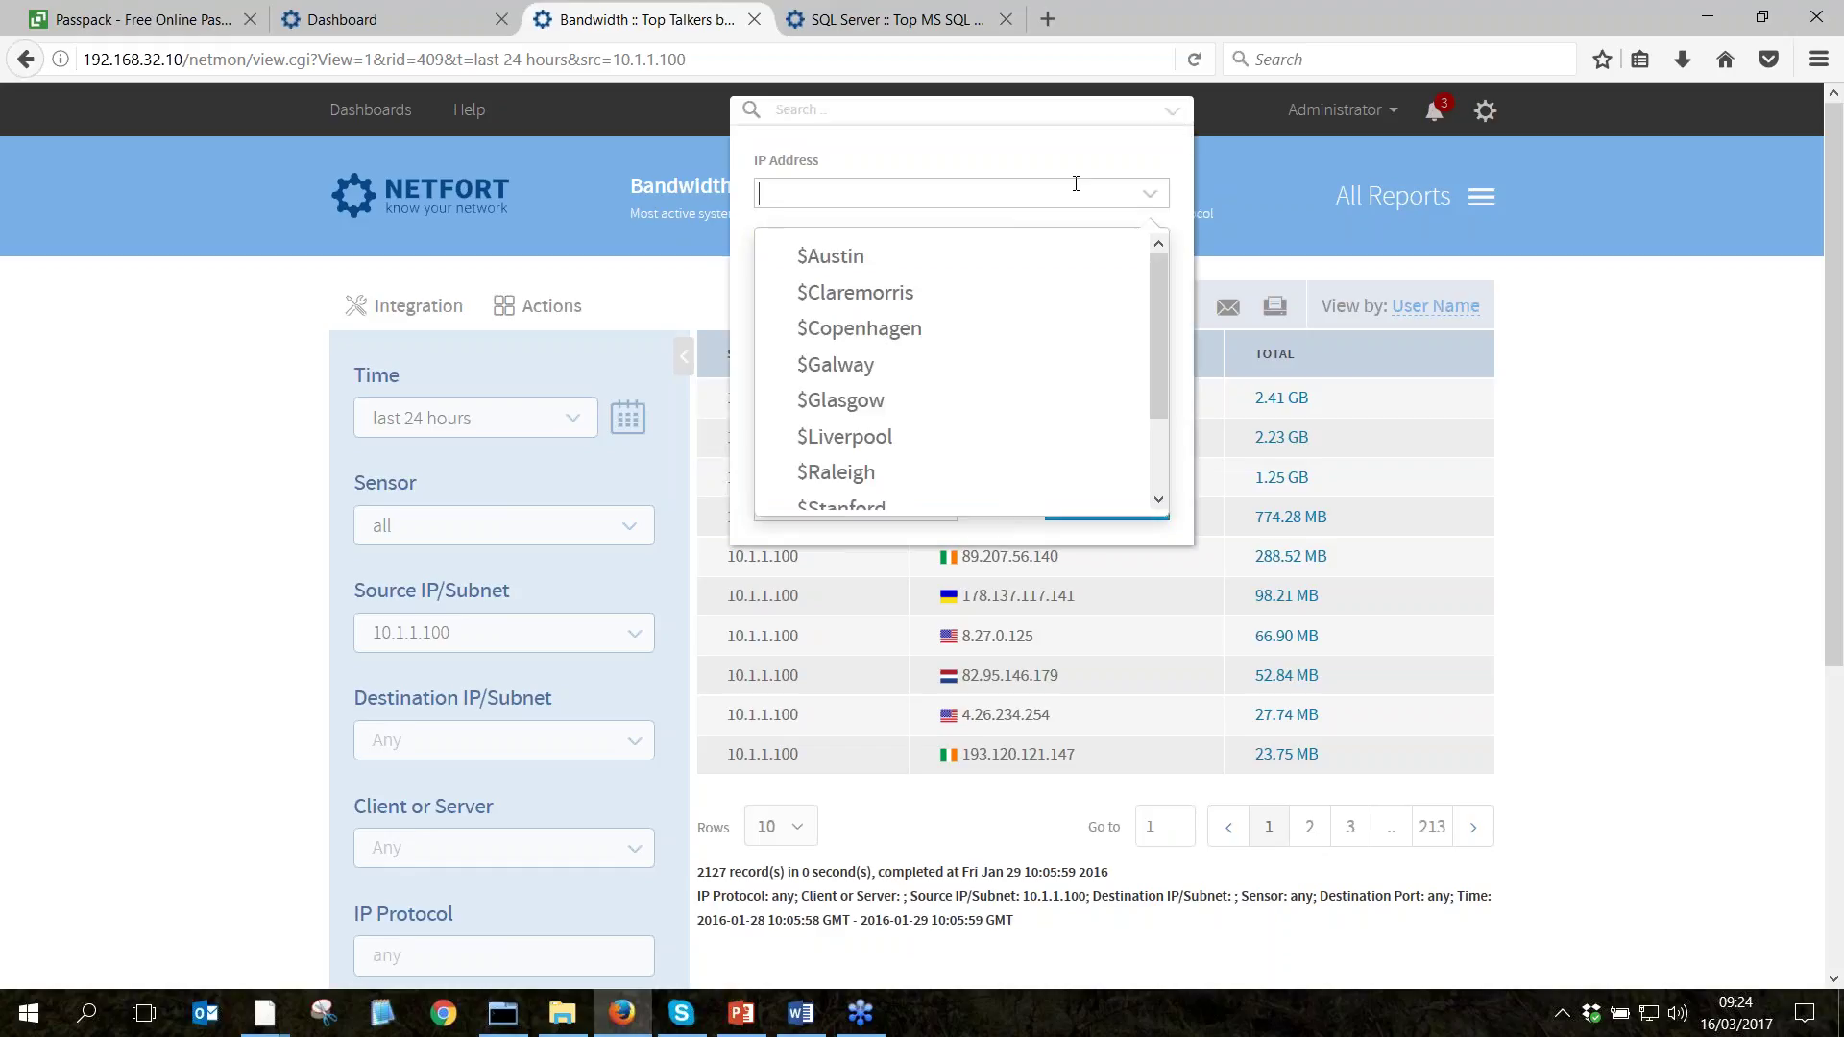
{"action": "type", "text": "laurn"}
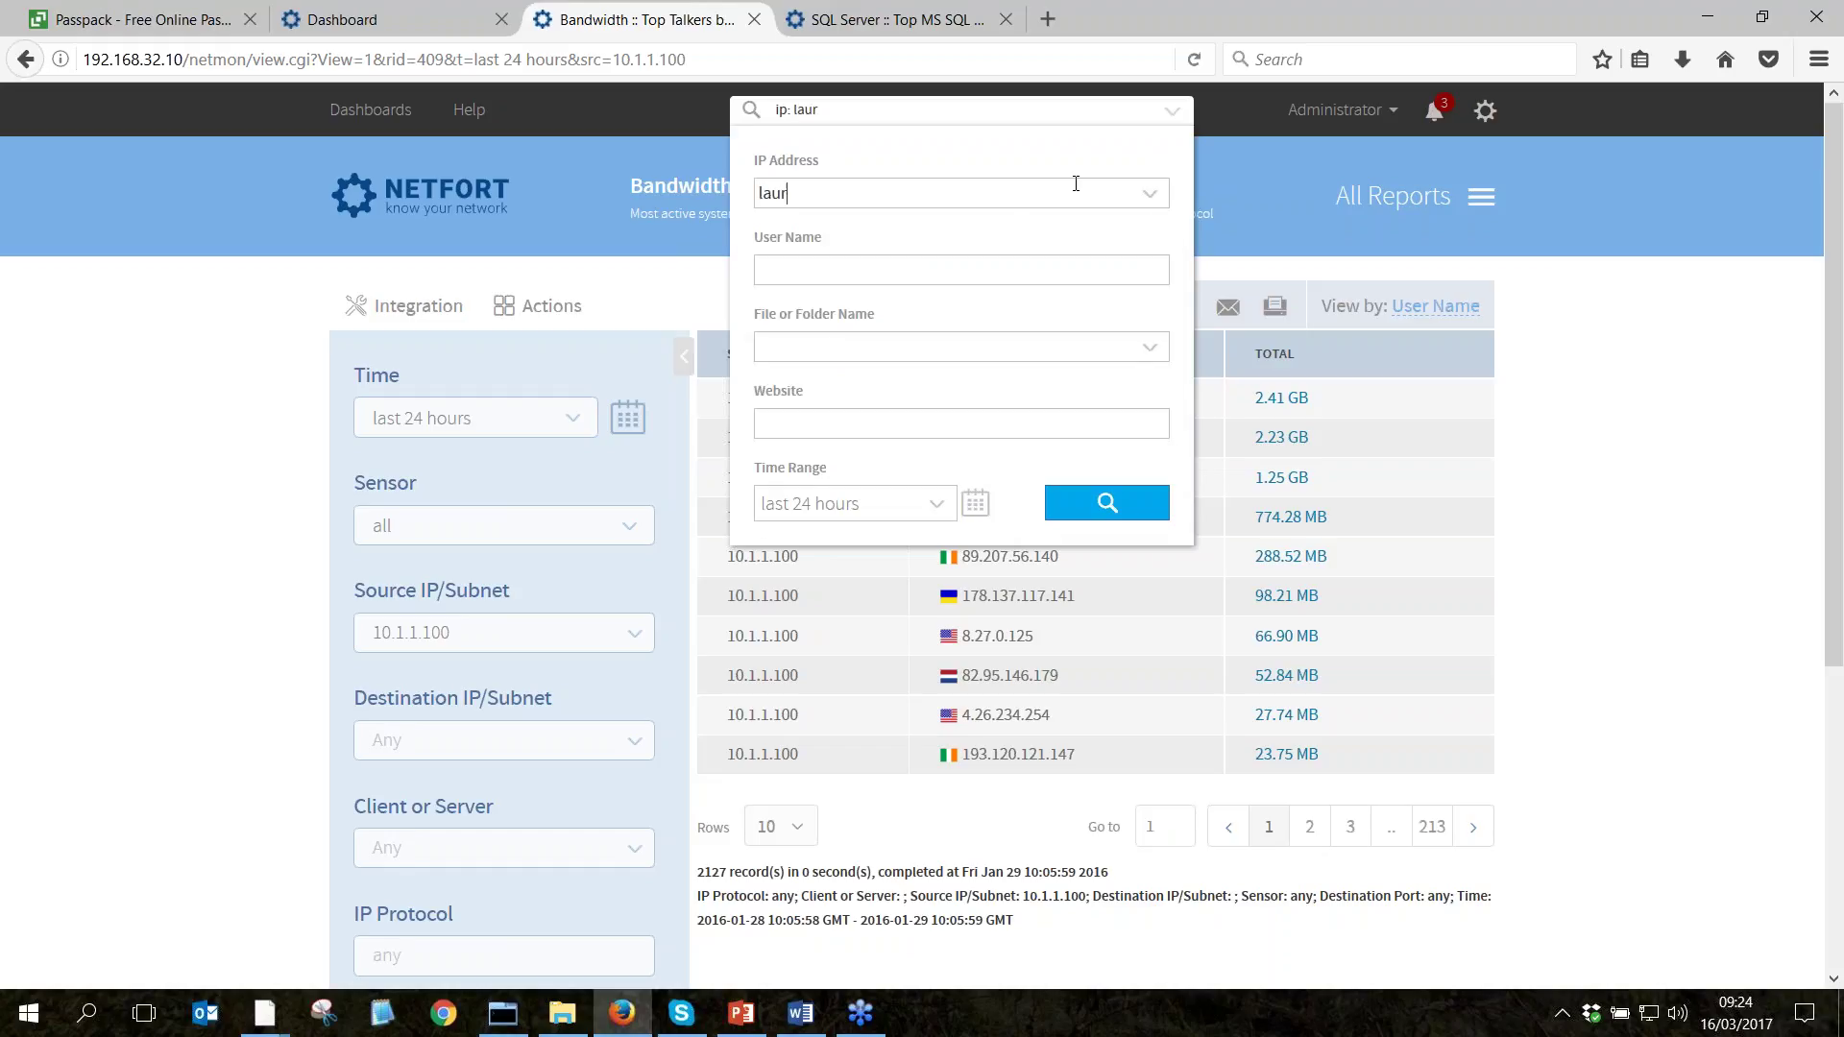
{"action": "key", "text": "BackSpace"}
{"action": "type", "text": "a"}
{"action": "key", "text": "ctrl+a"}
{"action": "key", "text": "BackSpace"}
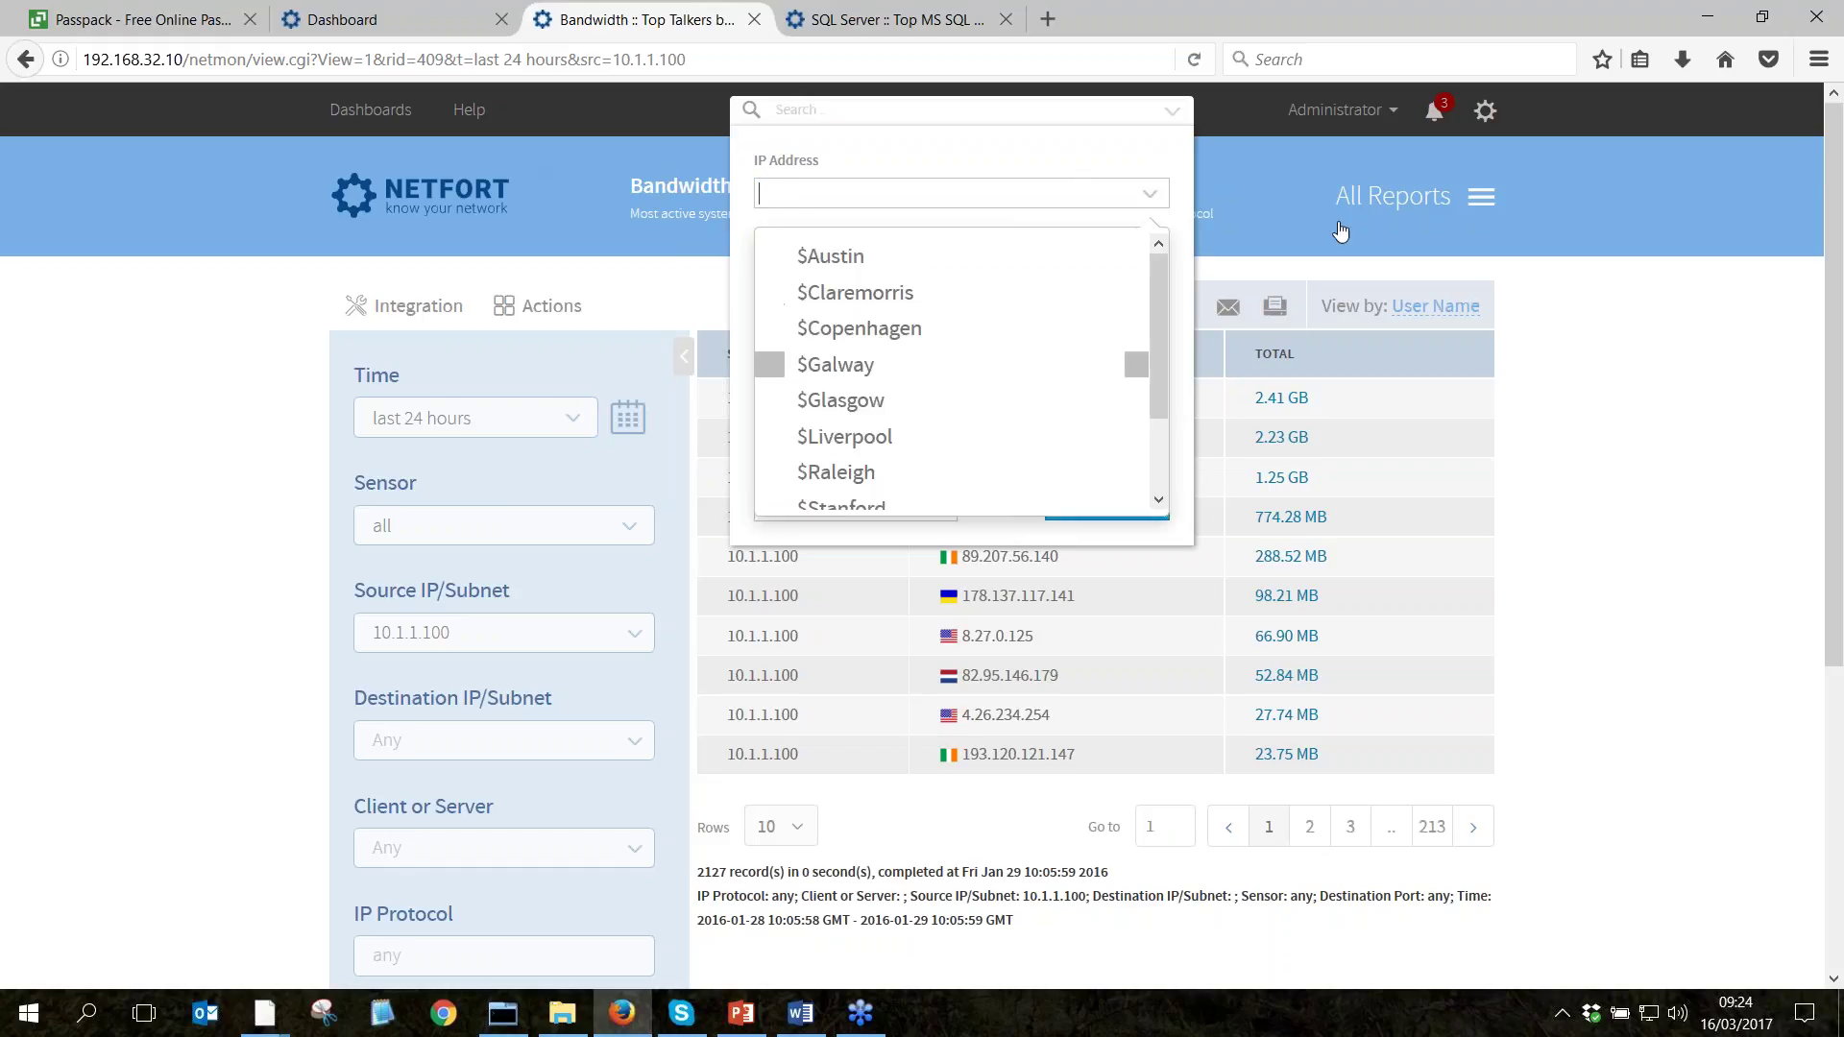
{"action": "left_click", "coordinate": [958, 212]}
Search the last 24 hours of data by user name with the user's first name and examine the protocol, file share and web results.
{"action": "left_click", "coordinate": [1172, 112]}
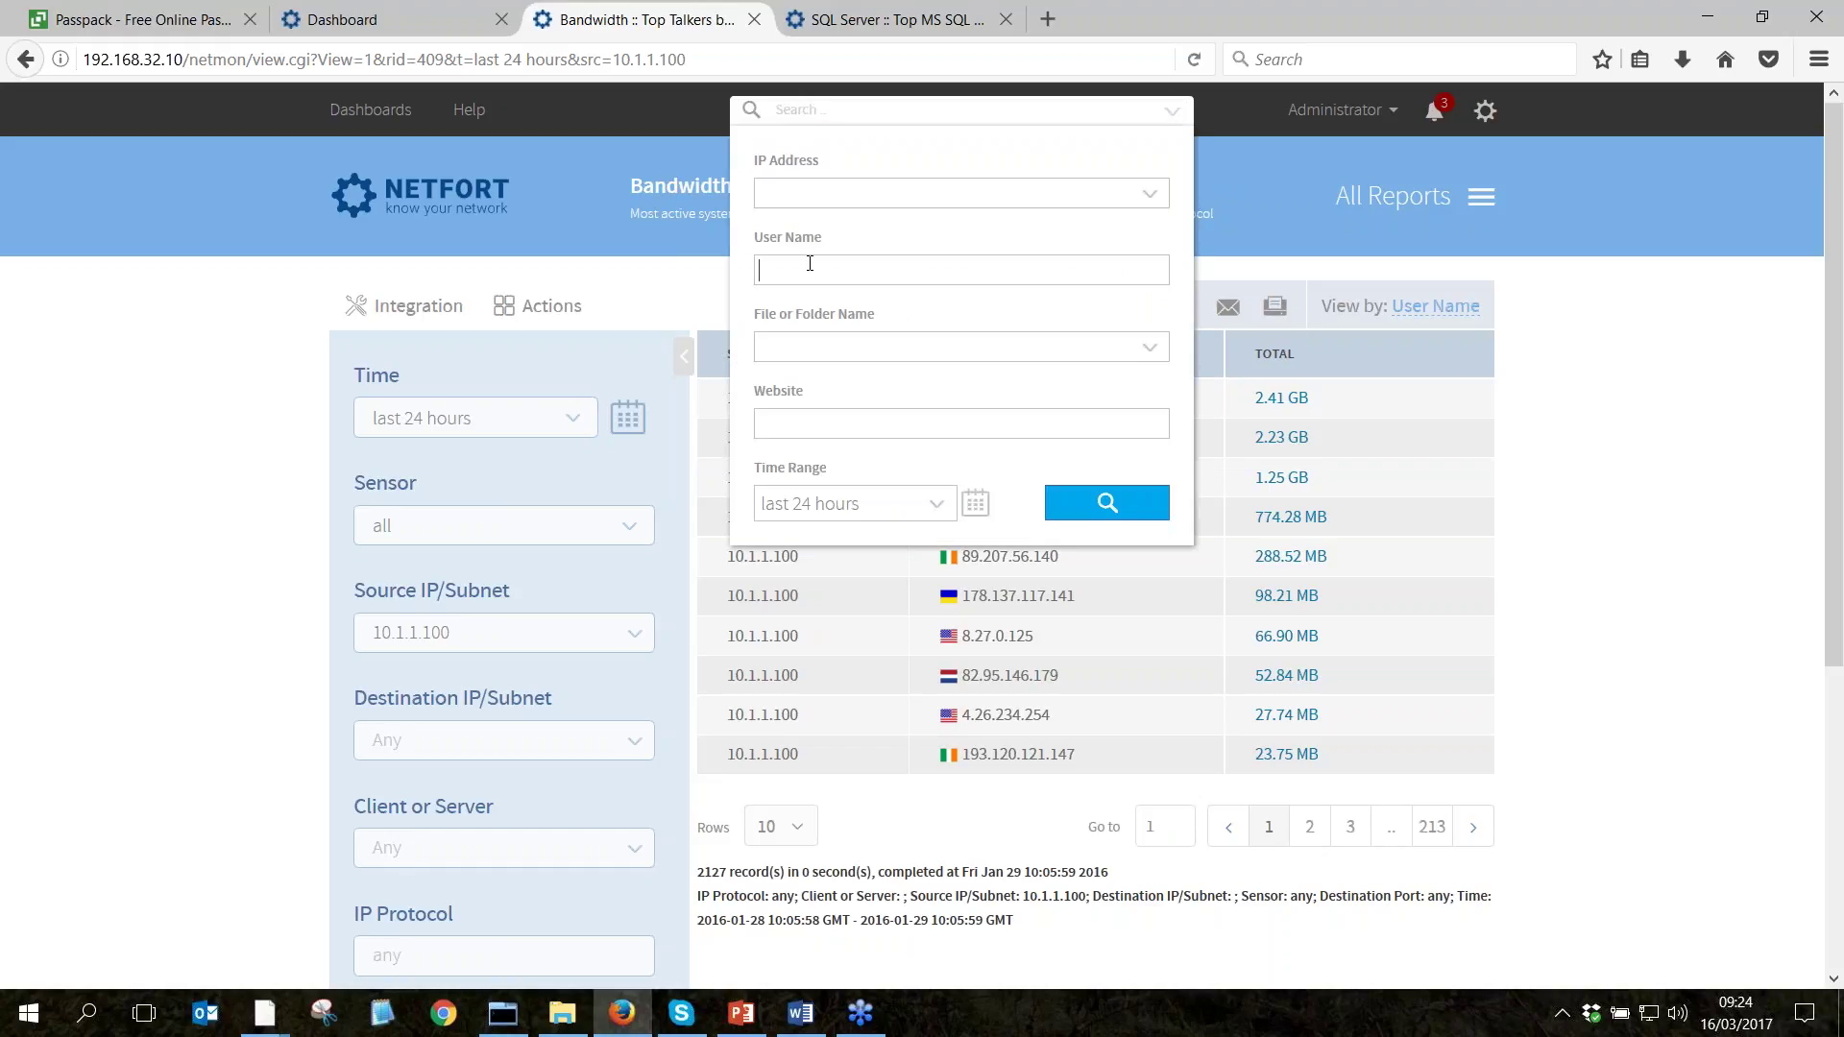
{"action": "type", "text": "laura"}
{"action": "left_click", "coordinate": [1104, 514]}
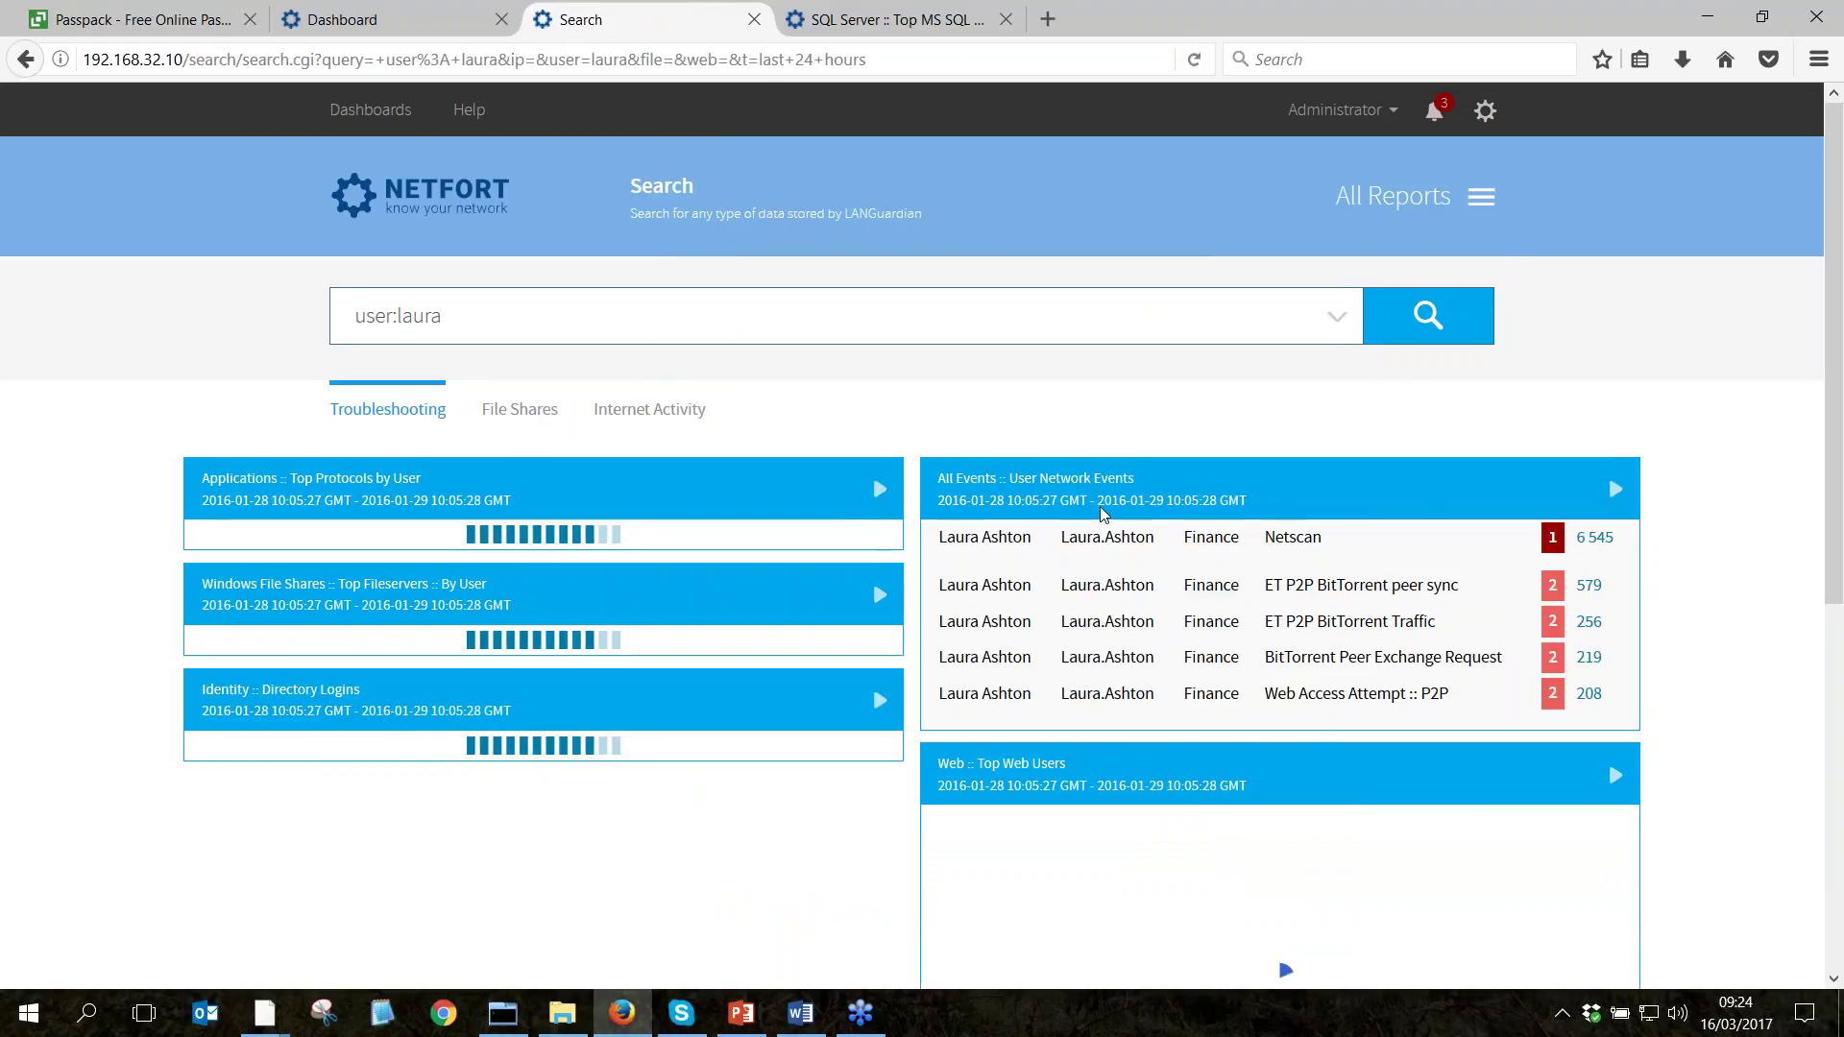
{"action": "scroll", "coordinate": [692, 607], "scroll_direction": "down", "scroll_amount": 2}
{"action": "scroll", "coordinate": [692, 632], "scroll_direction": "down", "scroll_amount": 6}
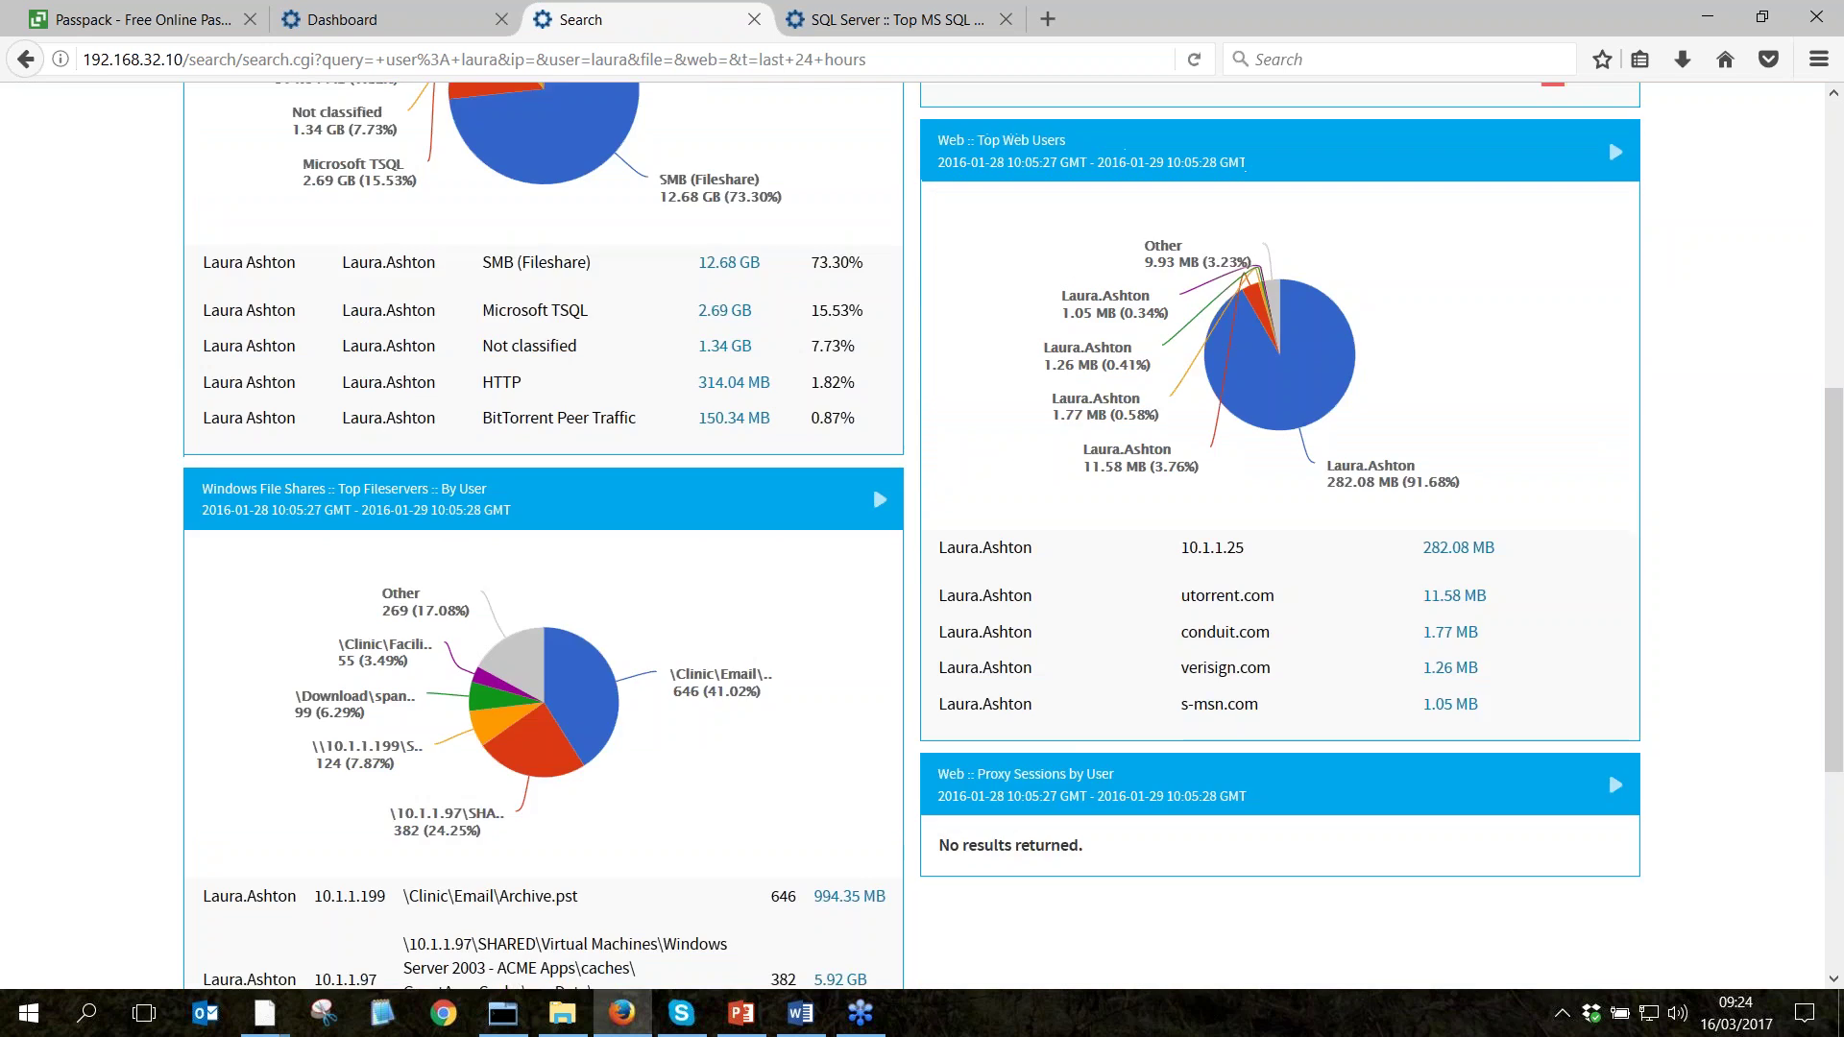
Drill into the HTTP total in the user's Top Protocols and highlight the website domain entry 10.1.1.25.
{"action": "scroll", "coordinate": [740, 576], "scroll_direction": "up", "scroll_amount": 3}
{"action": "left_click", "coordinate": [739, 610]}
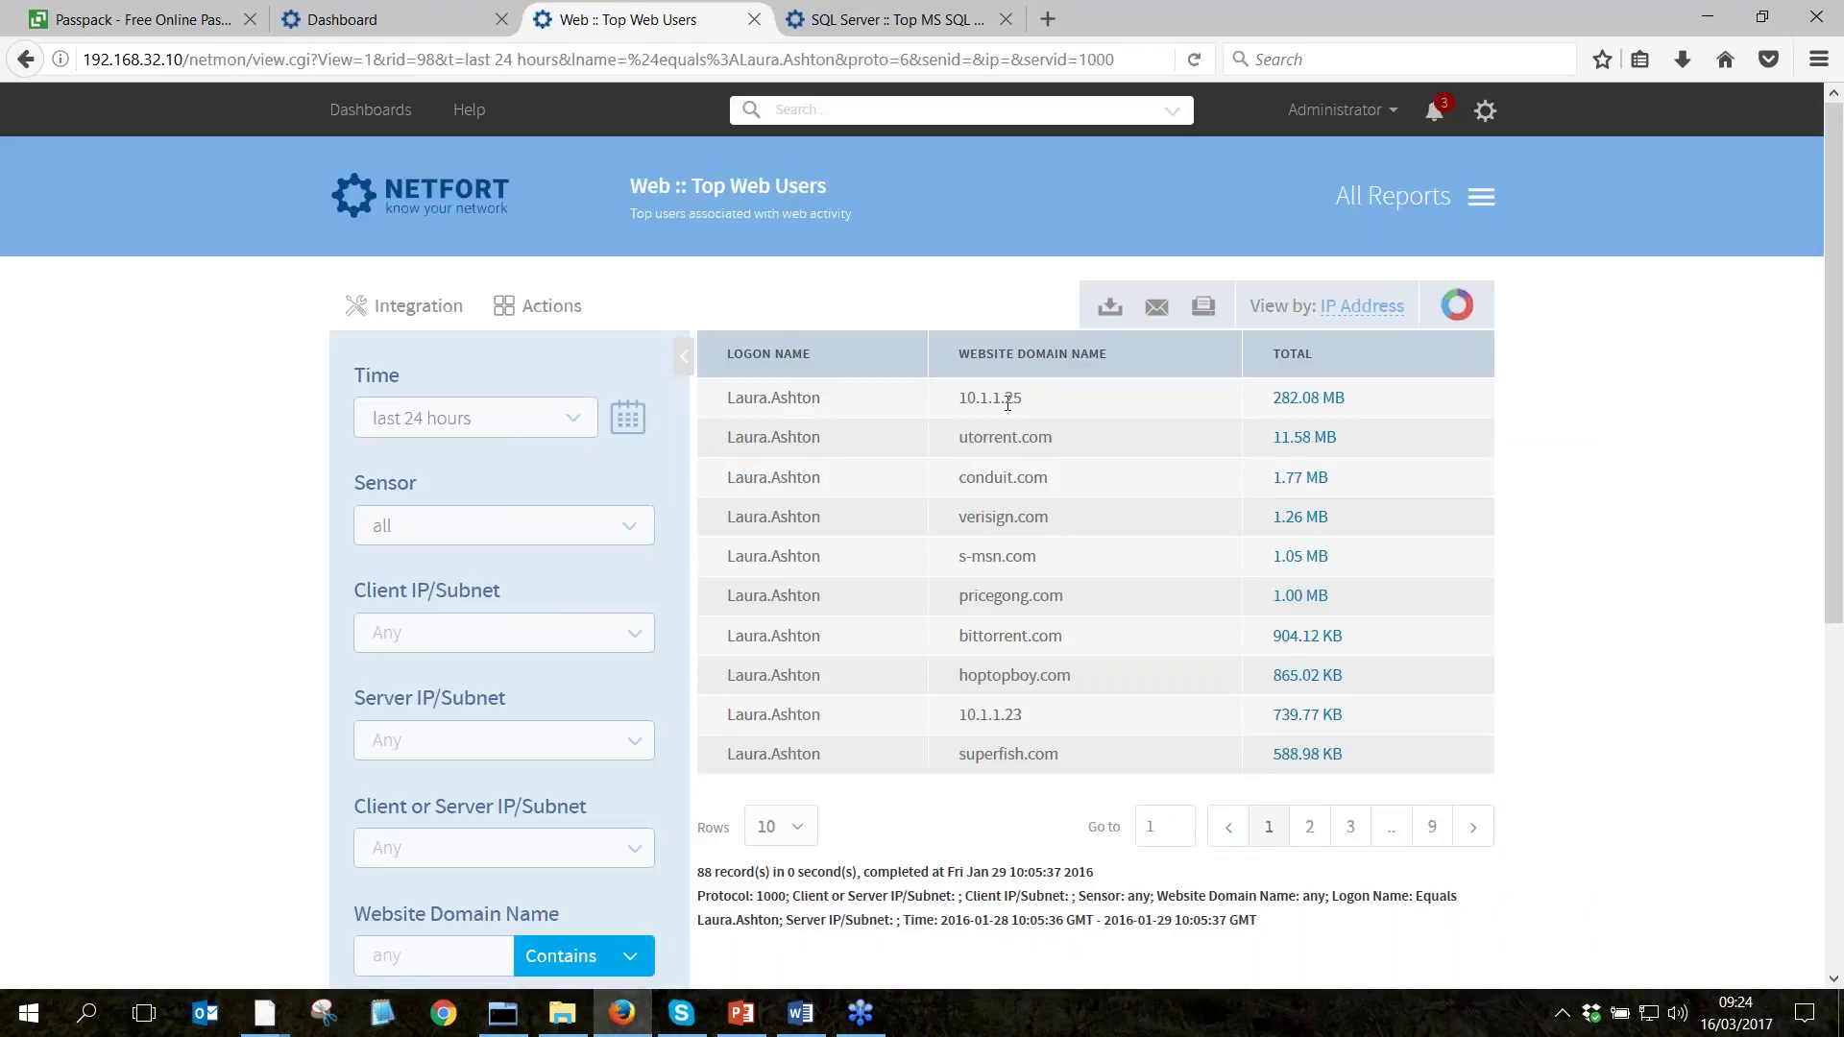
{"action": "triple_click", "coordinate": [1008, 404]}
Return to the GDPR dashboard, review the GDPR elements slide in PowerPoint, and switch back to Firefox.
{"action": "left_click", "coordinate": [454, 204]}
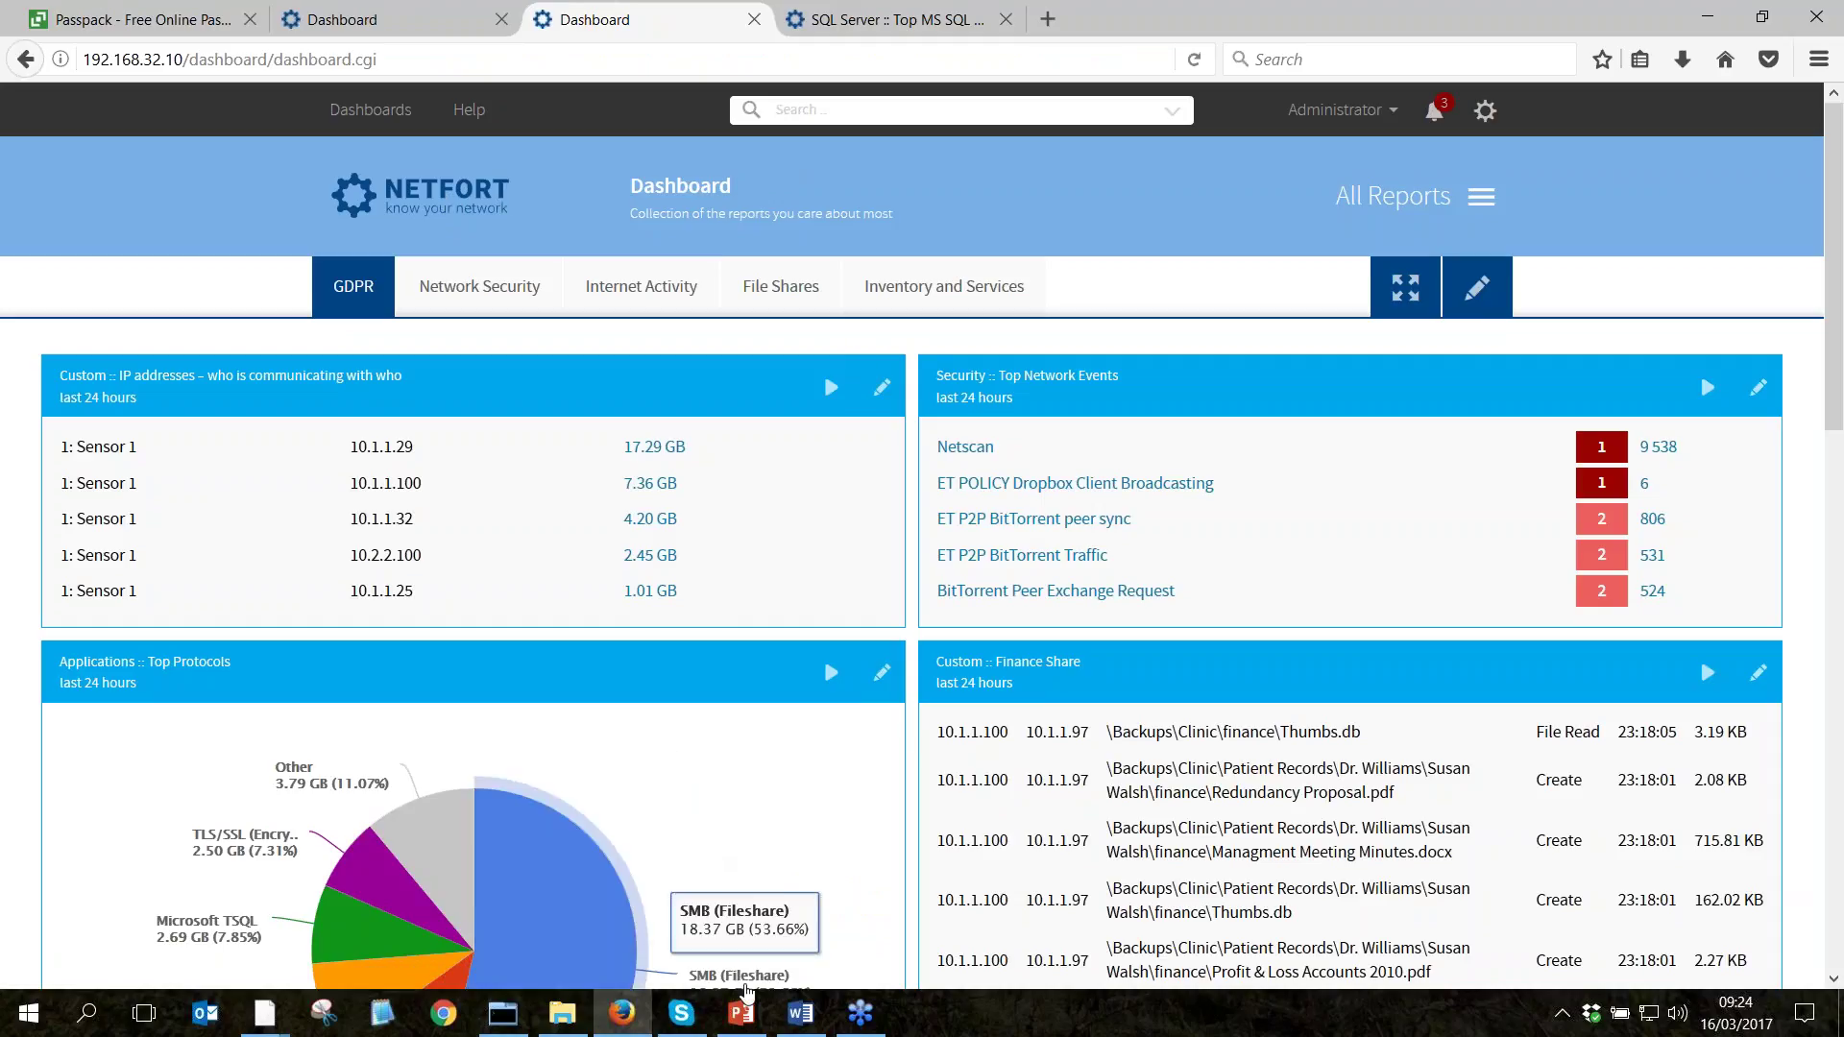
{"action": "left_click", "coordinate": [746, 1013]}
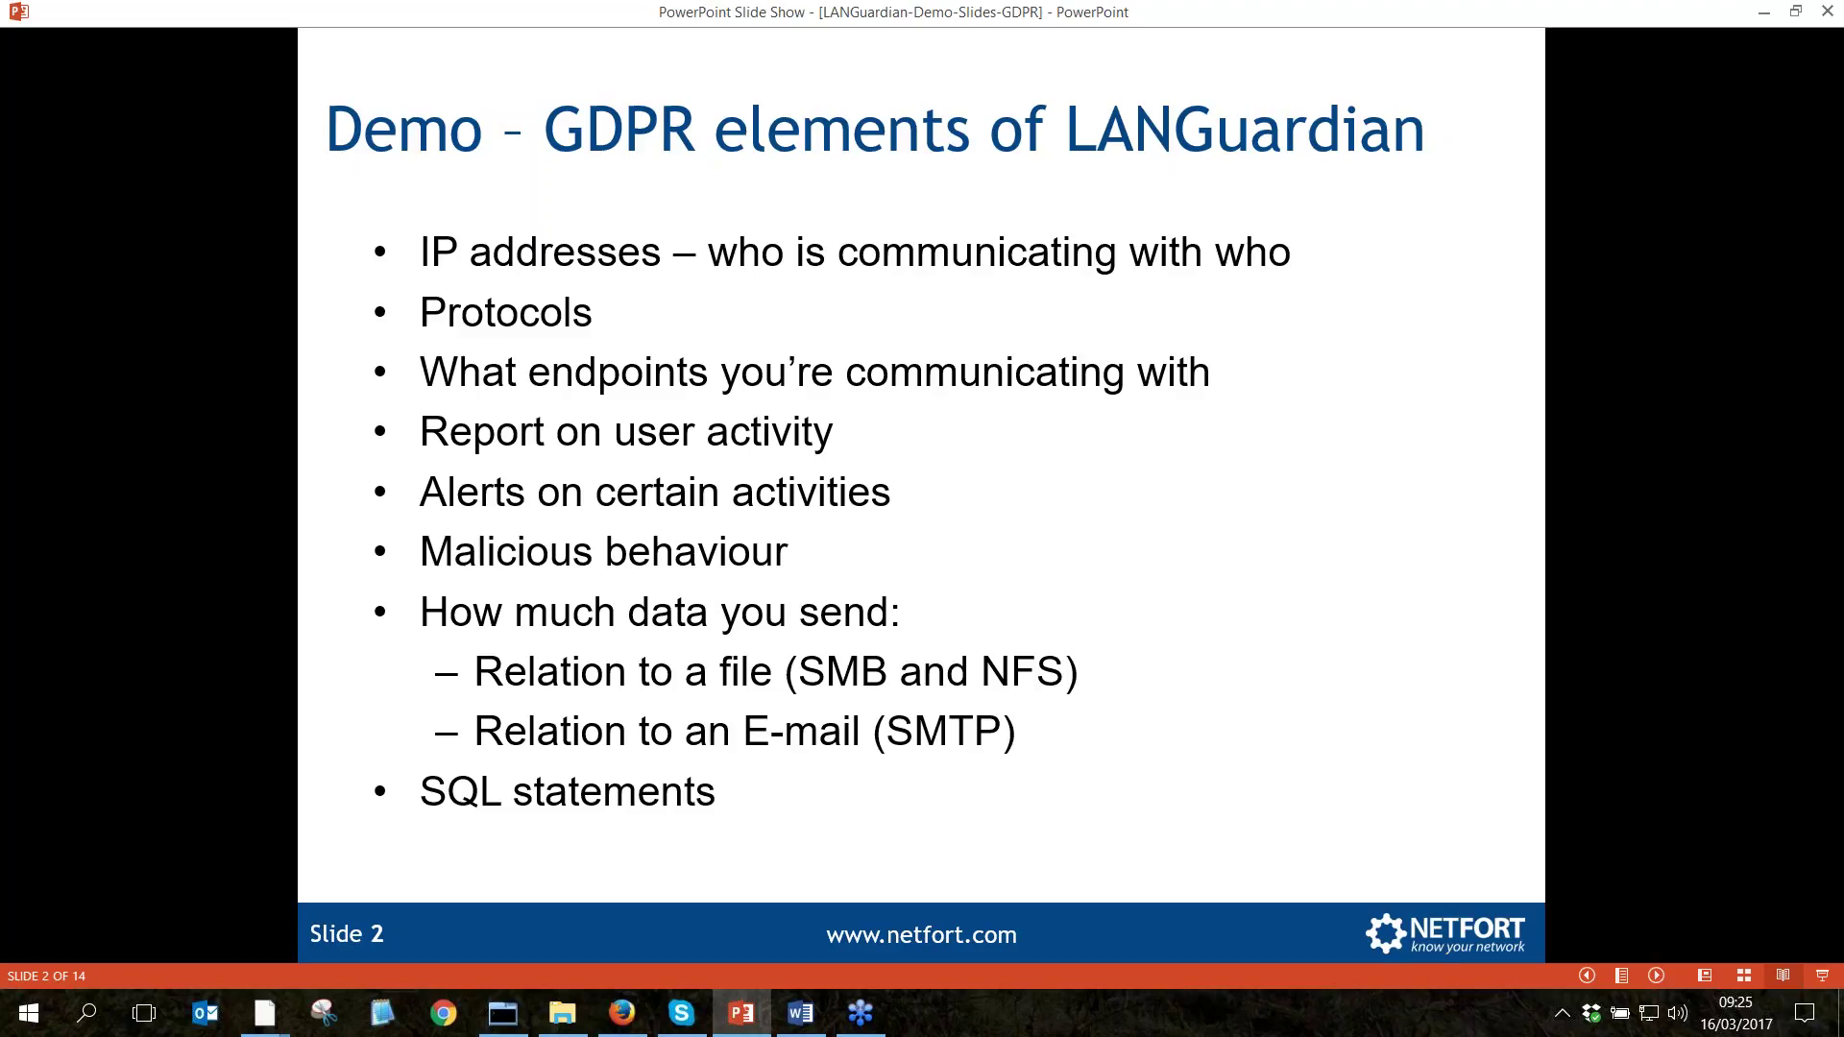
{"action": "left_click", "coordinate": [624, 1015]}
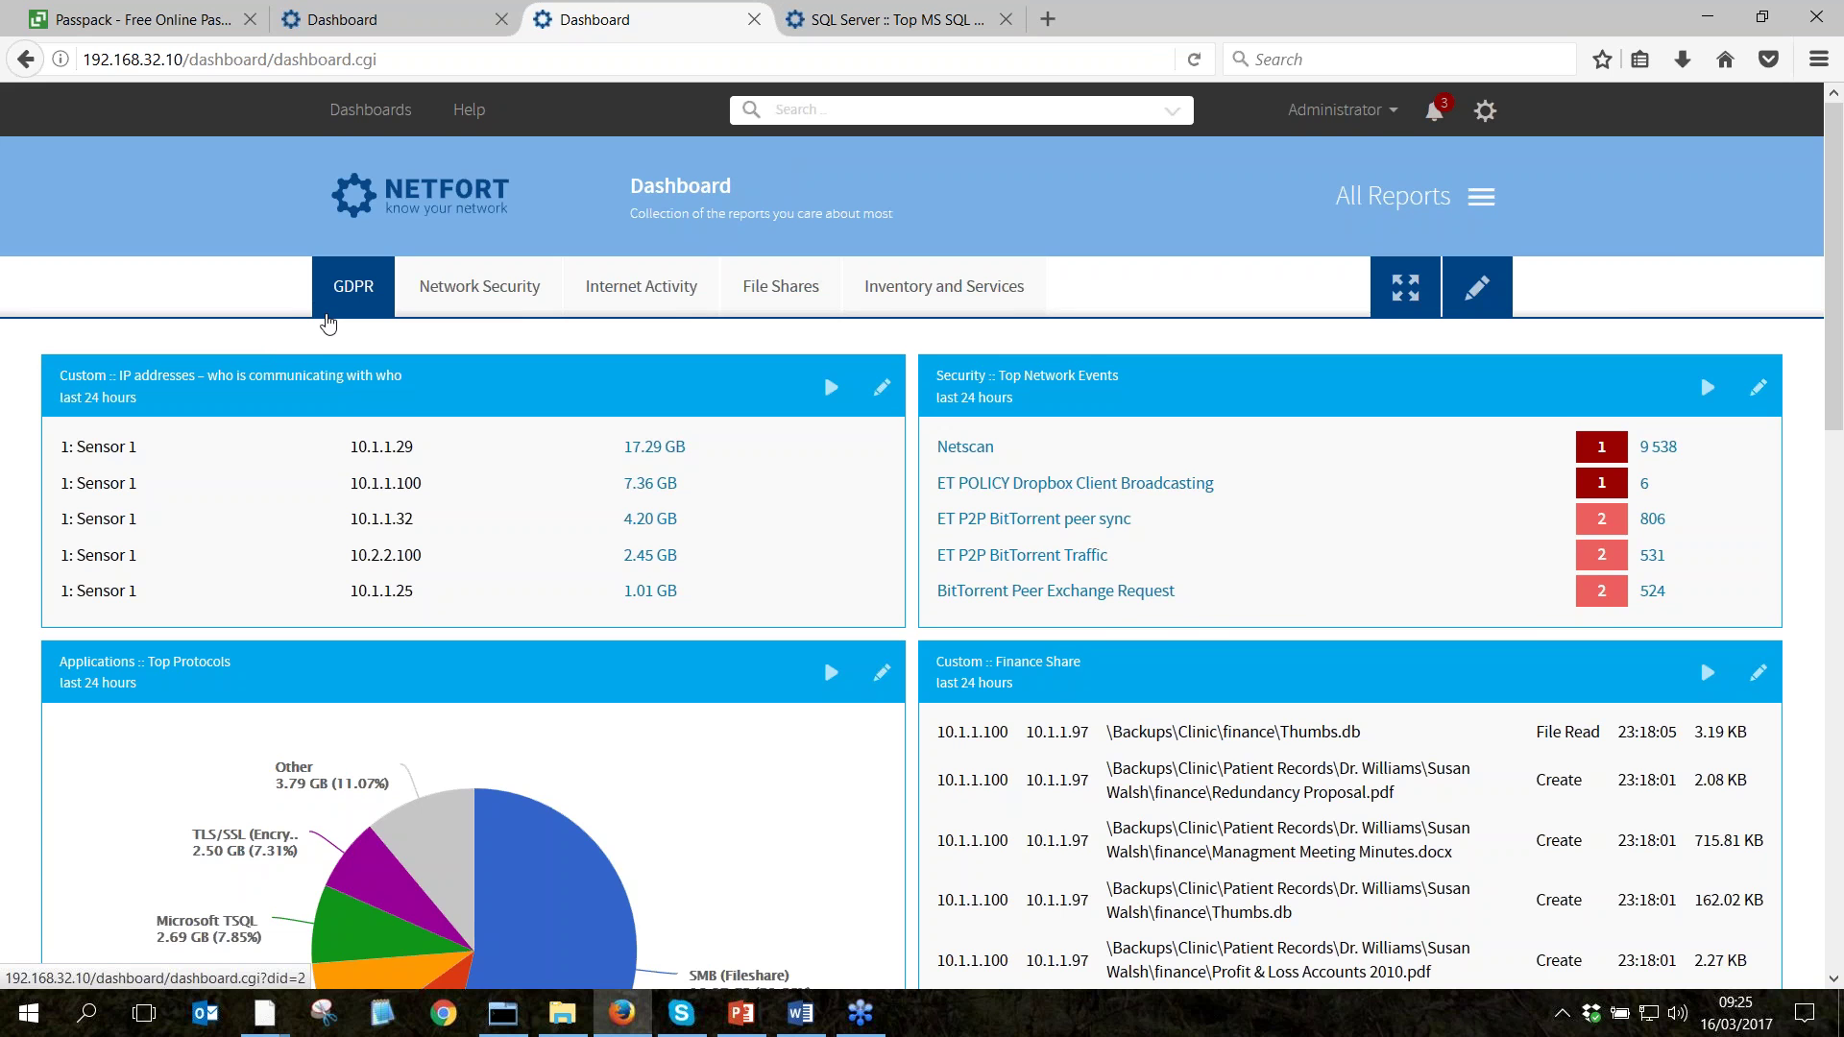
Examine the dashboard's Bandwidth Top Users chart and open the protocol breakdown of the second-largest user.
{"action": "scroll", "coordinate": [331, 324], "scroll_direction": "down", "scroll_amount": 4}
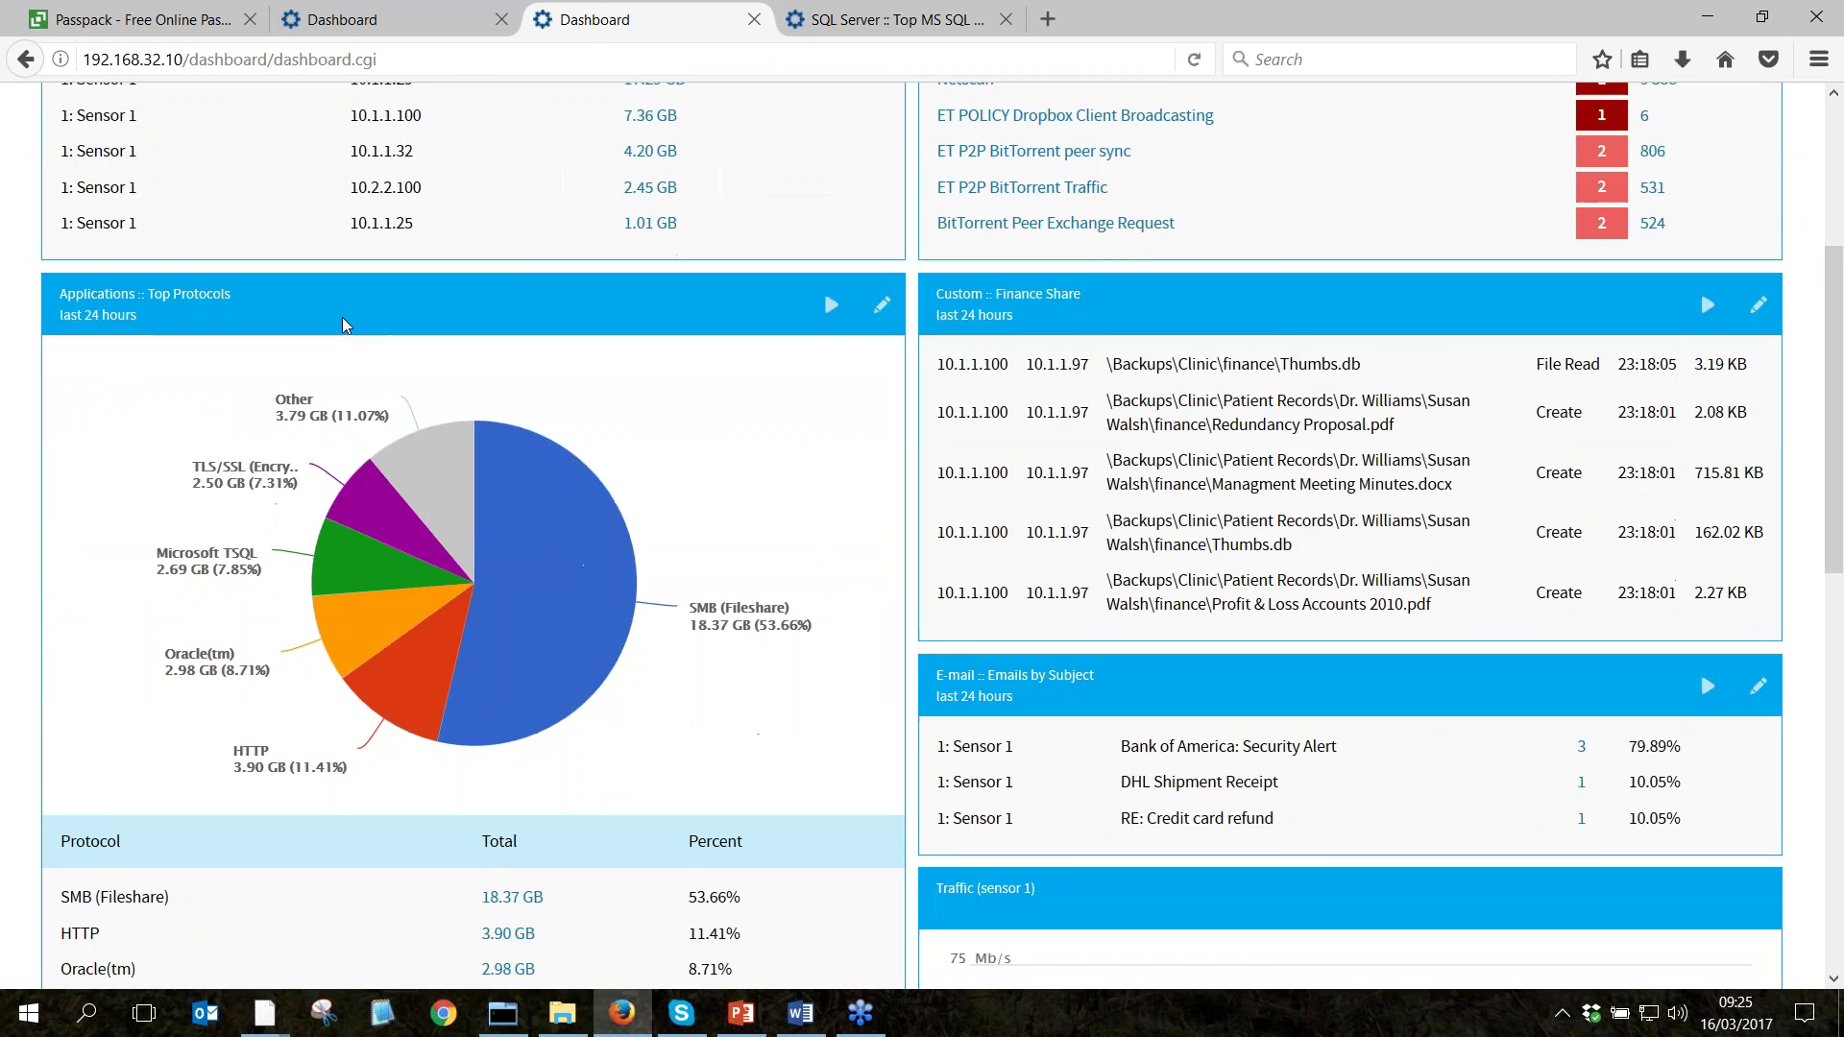
{"action": "scroll", "coordinate": [342, 324], "scroll_direction": "down", "scroll_amount": 13}
{"action": "scroll", "coordinate": [375, 324], "scroll_direction": "down", "scroll_amount": 1}
{"action": "mouse_move", "coordinate": [557, 566]}
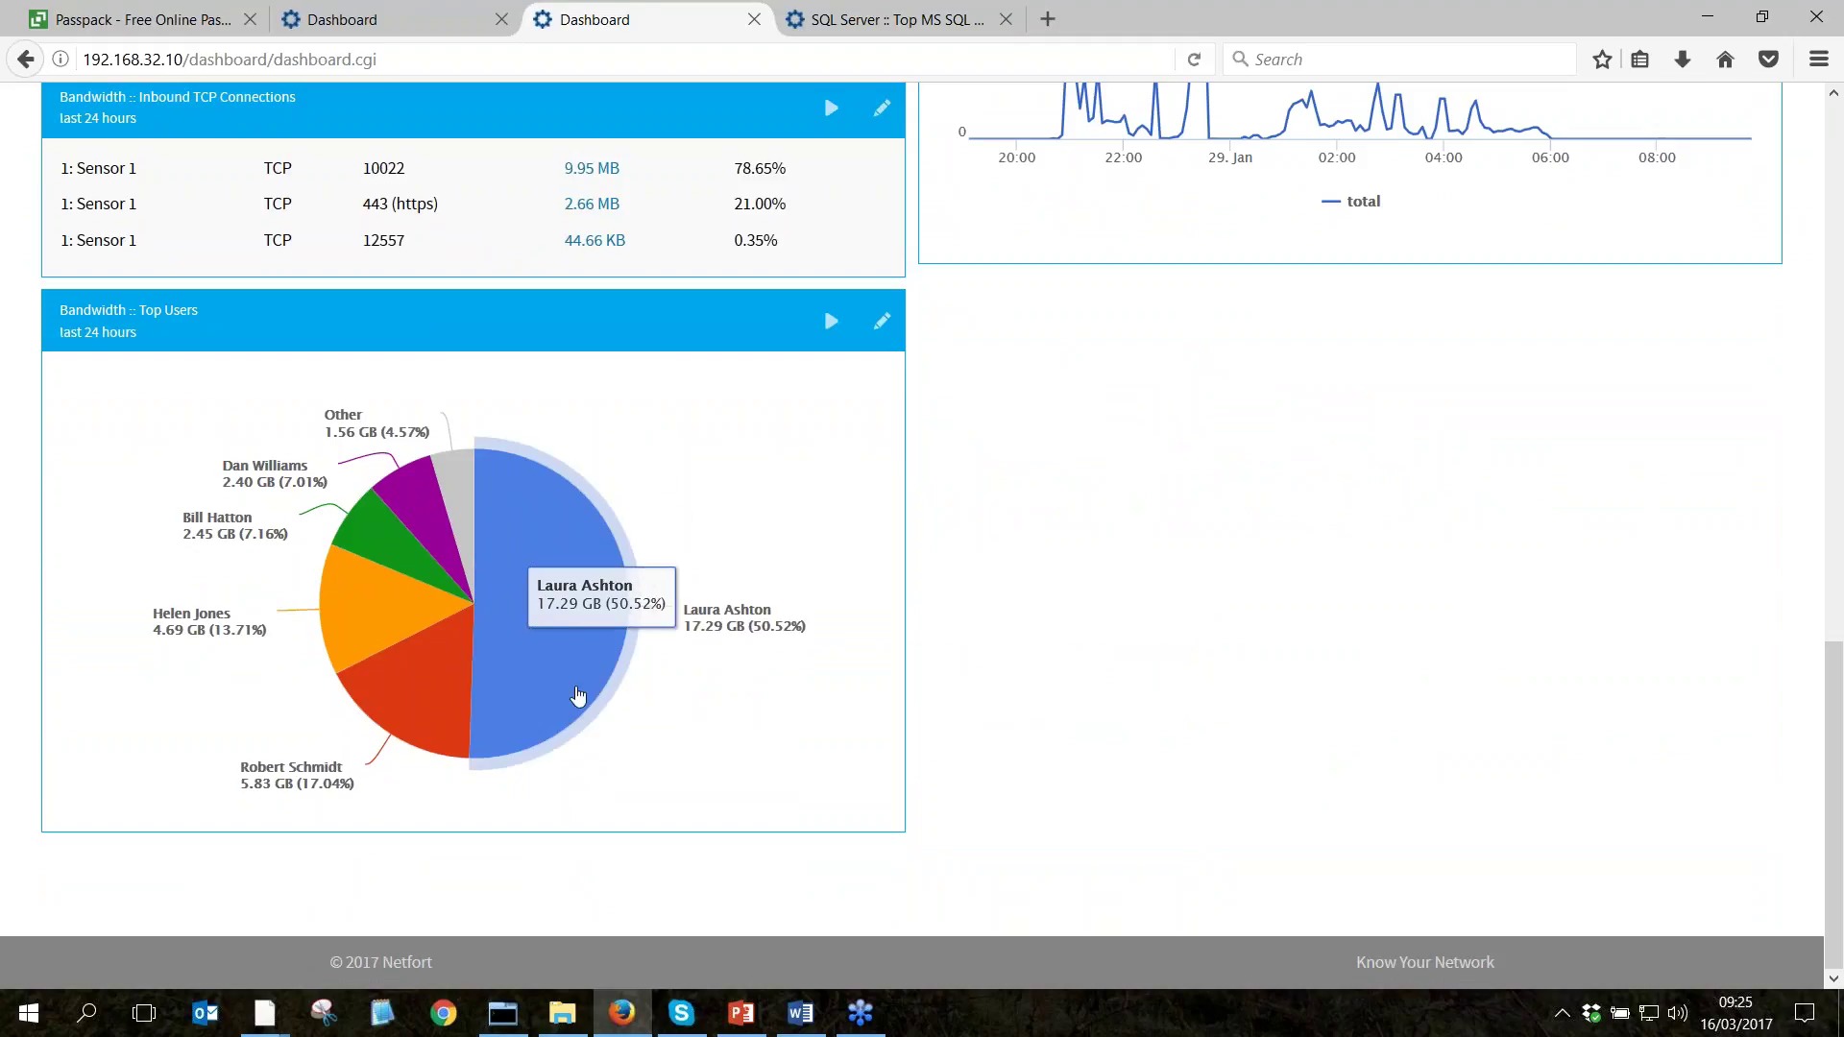
{"action": "mouse_move", "coordinate": [374, 749]}
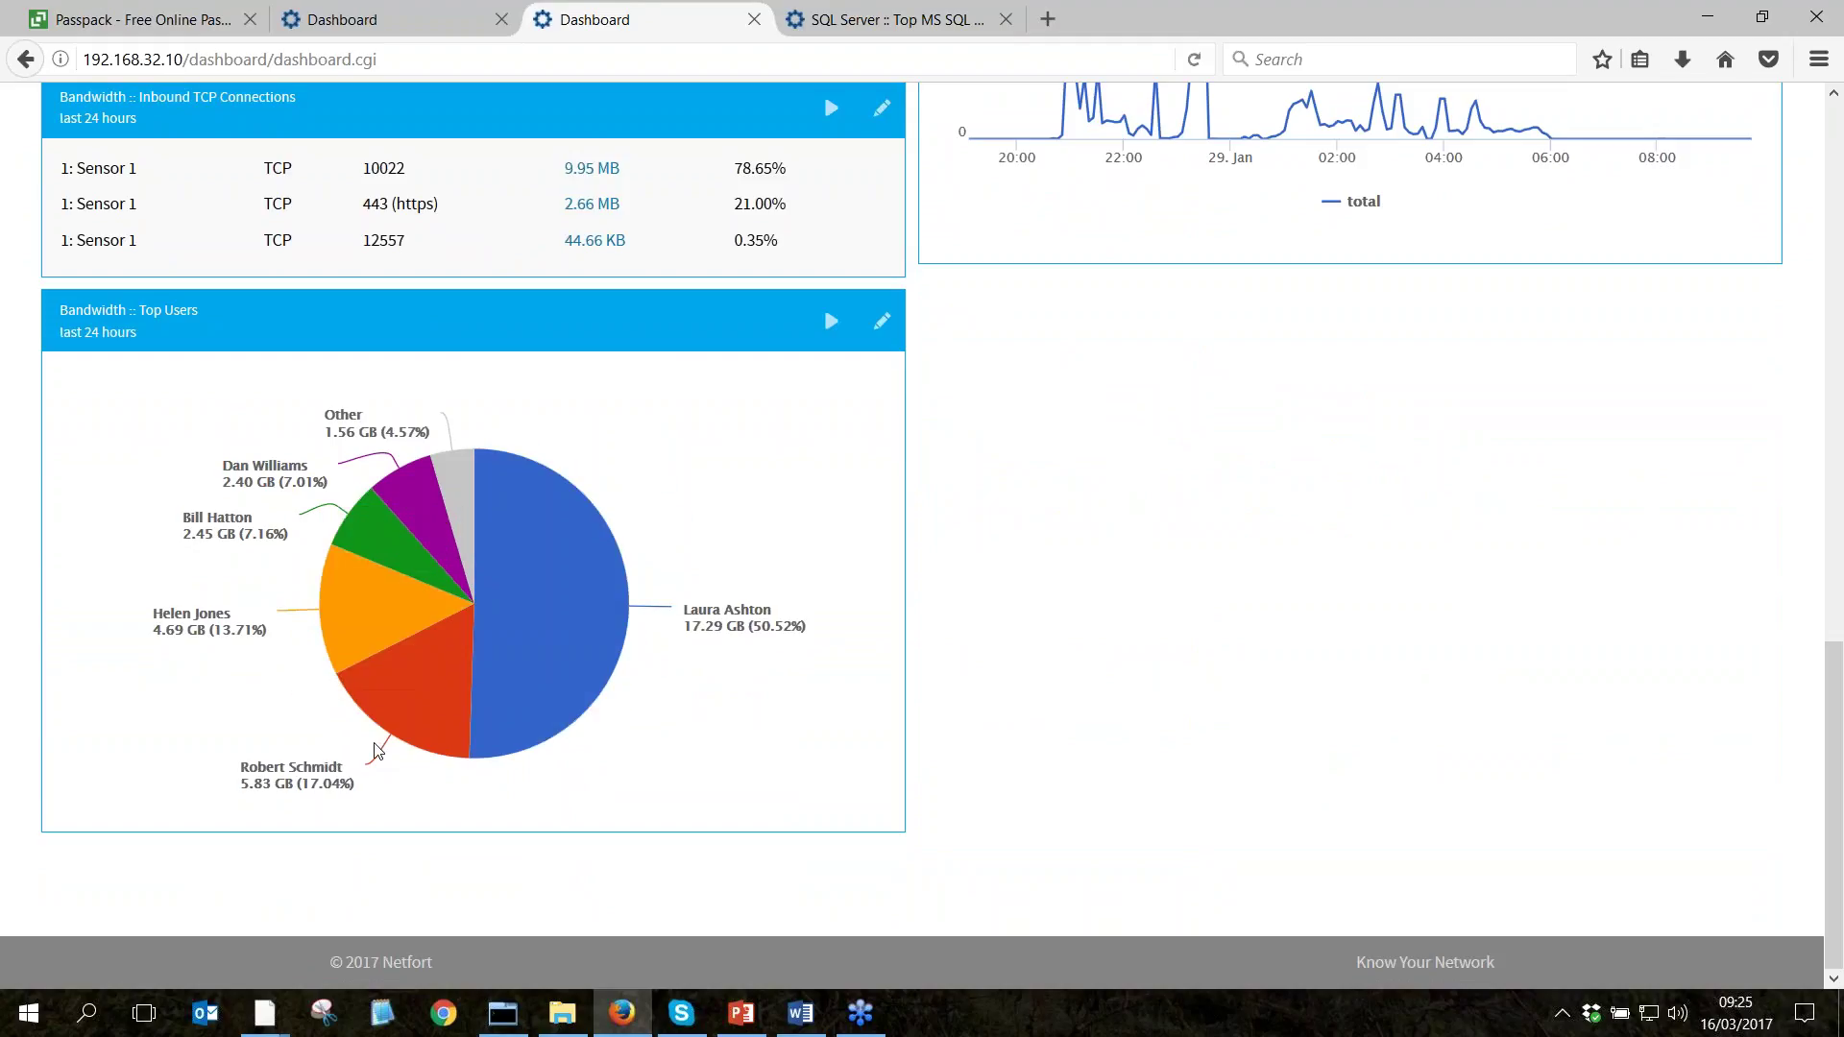
{"action": "left_click", "coordinate": [415, 708]}
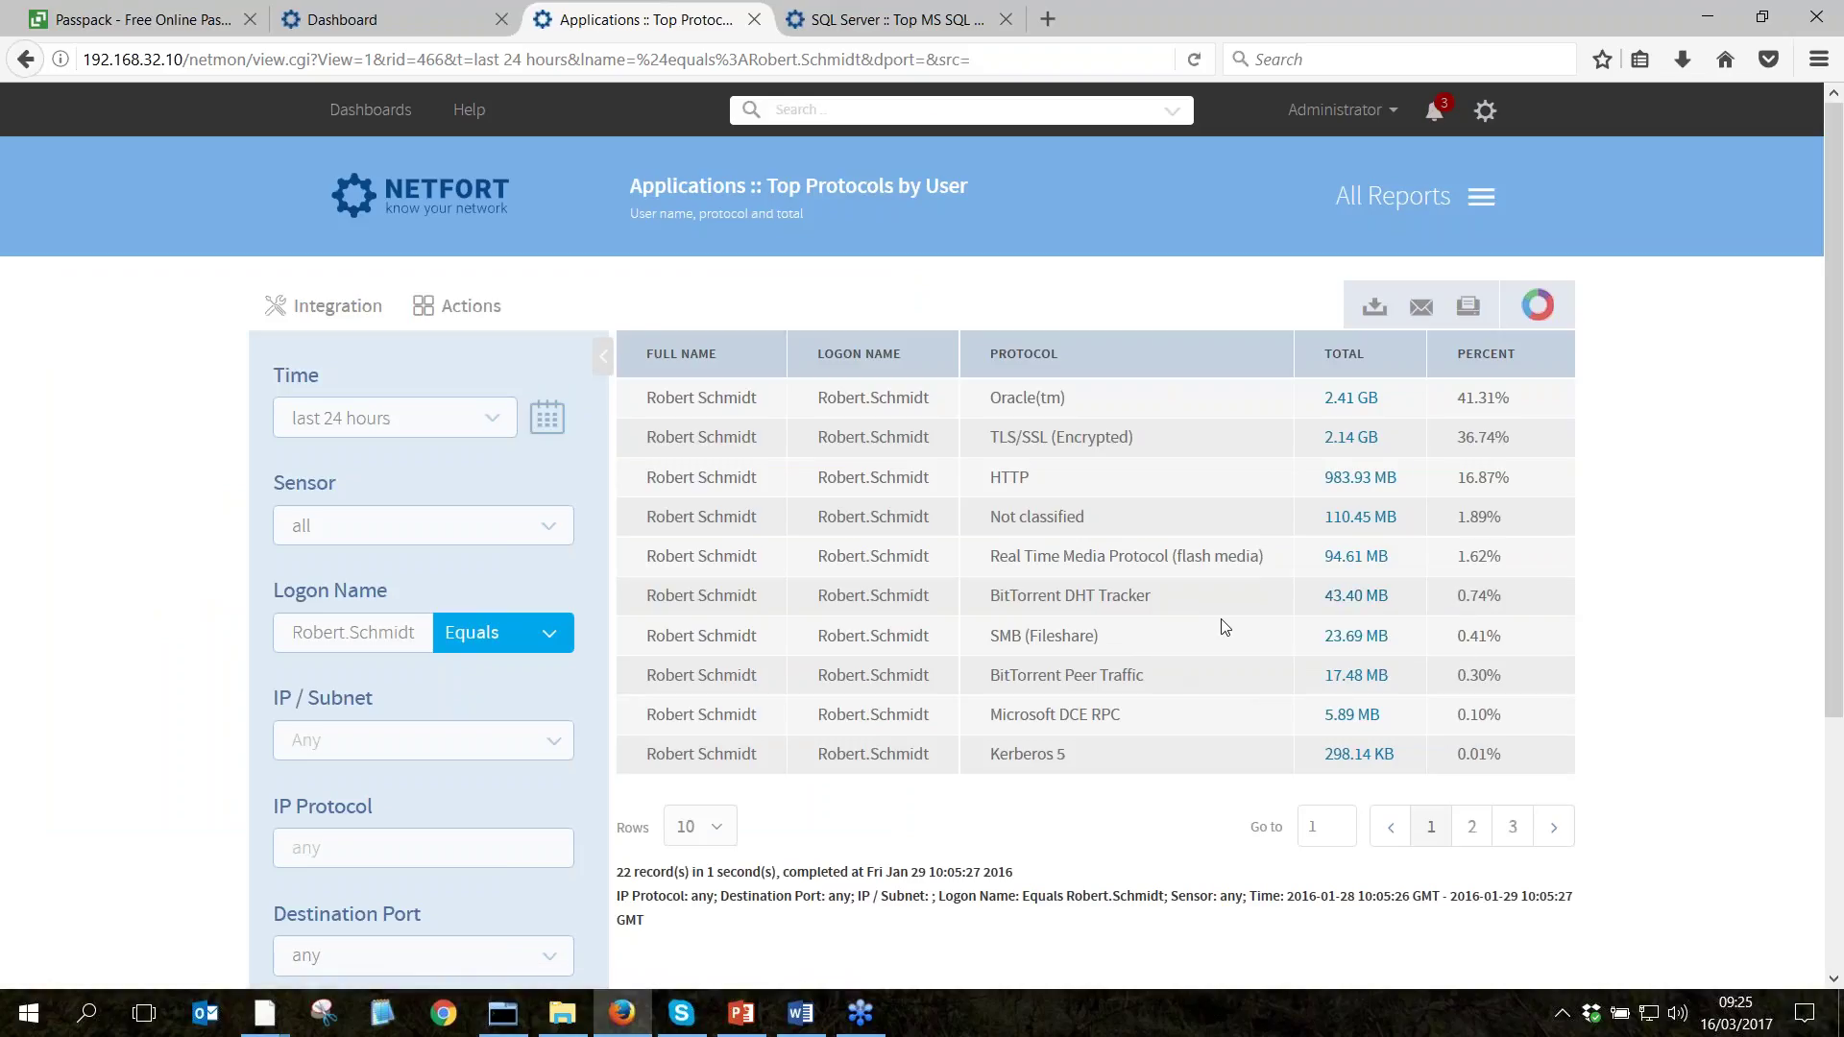
Drill into the user's HTTP total down to the rte.ie URIs, then return to the dashboard.
{"action": "left_click", "coordinate": [1367, 482]}
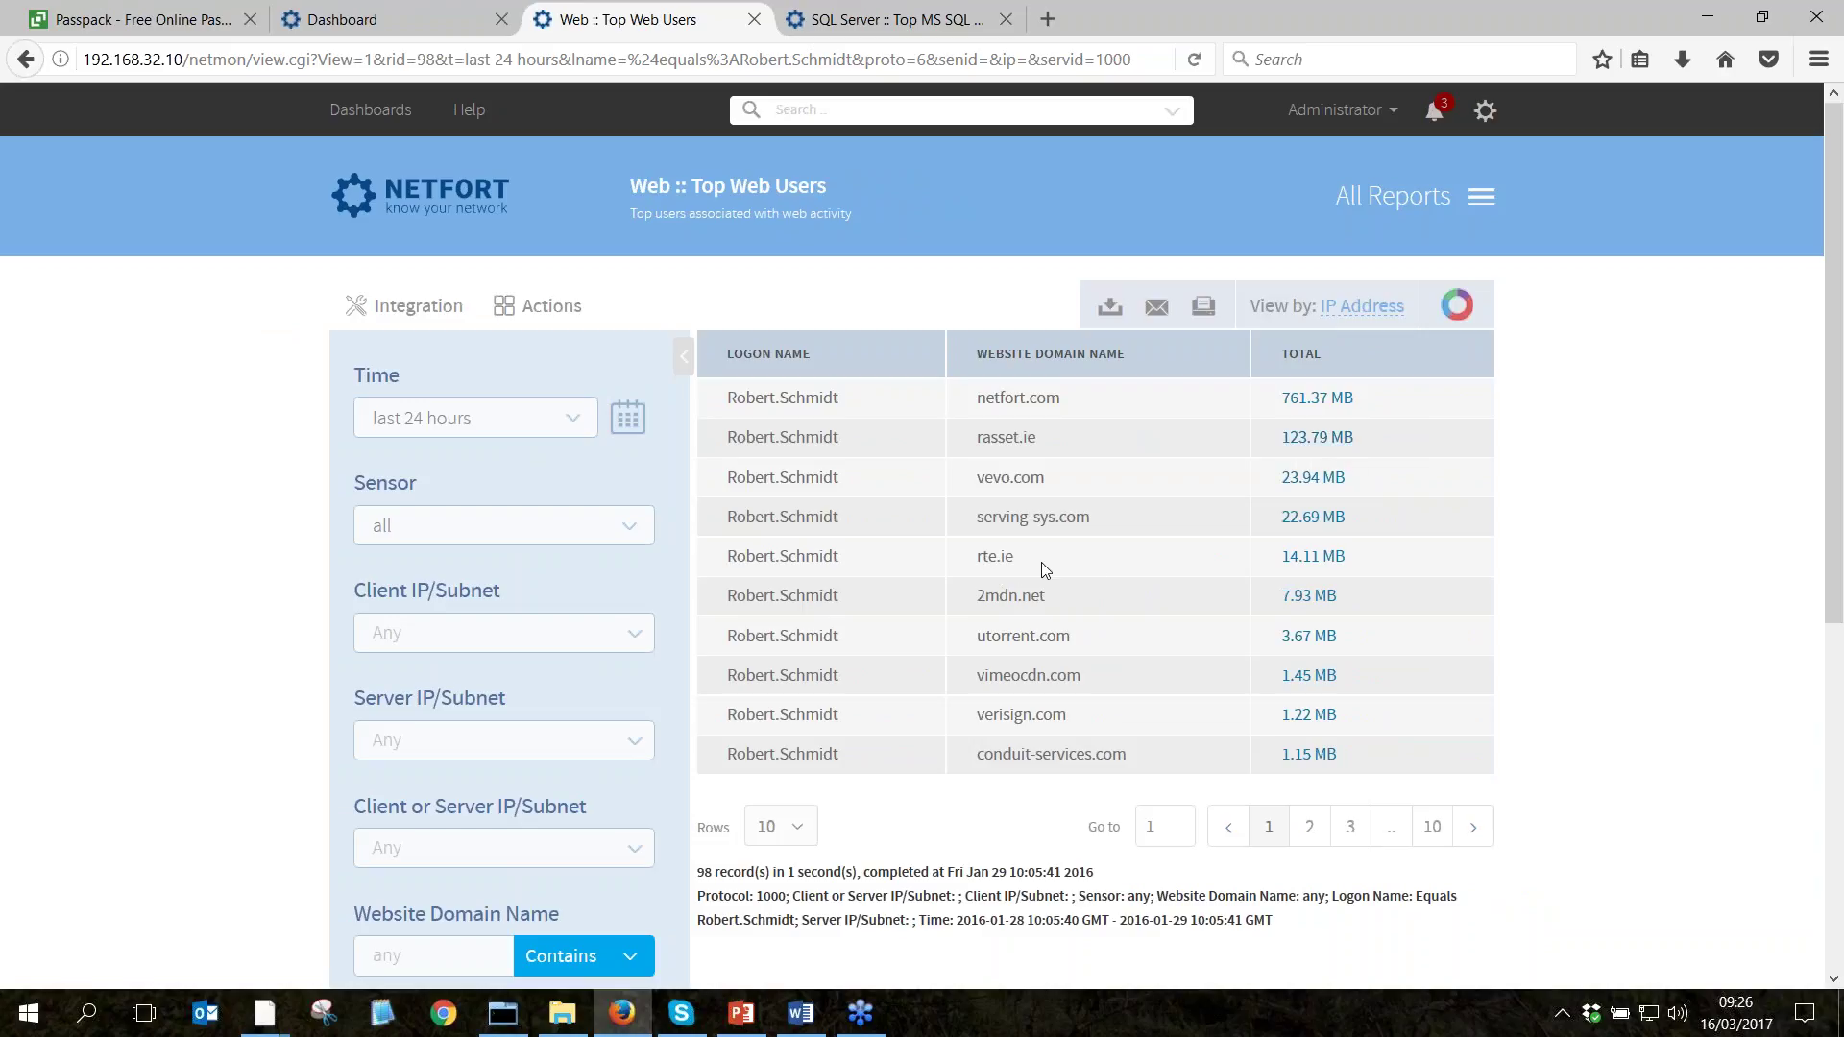
{"action": "left_click", "coordinate": [1307, 561]}
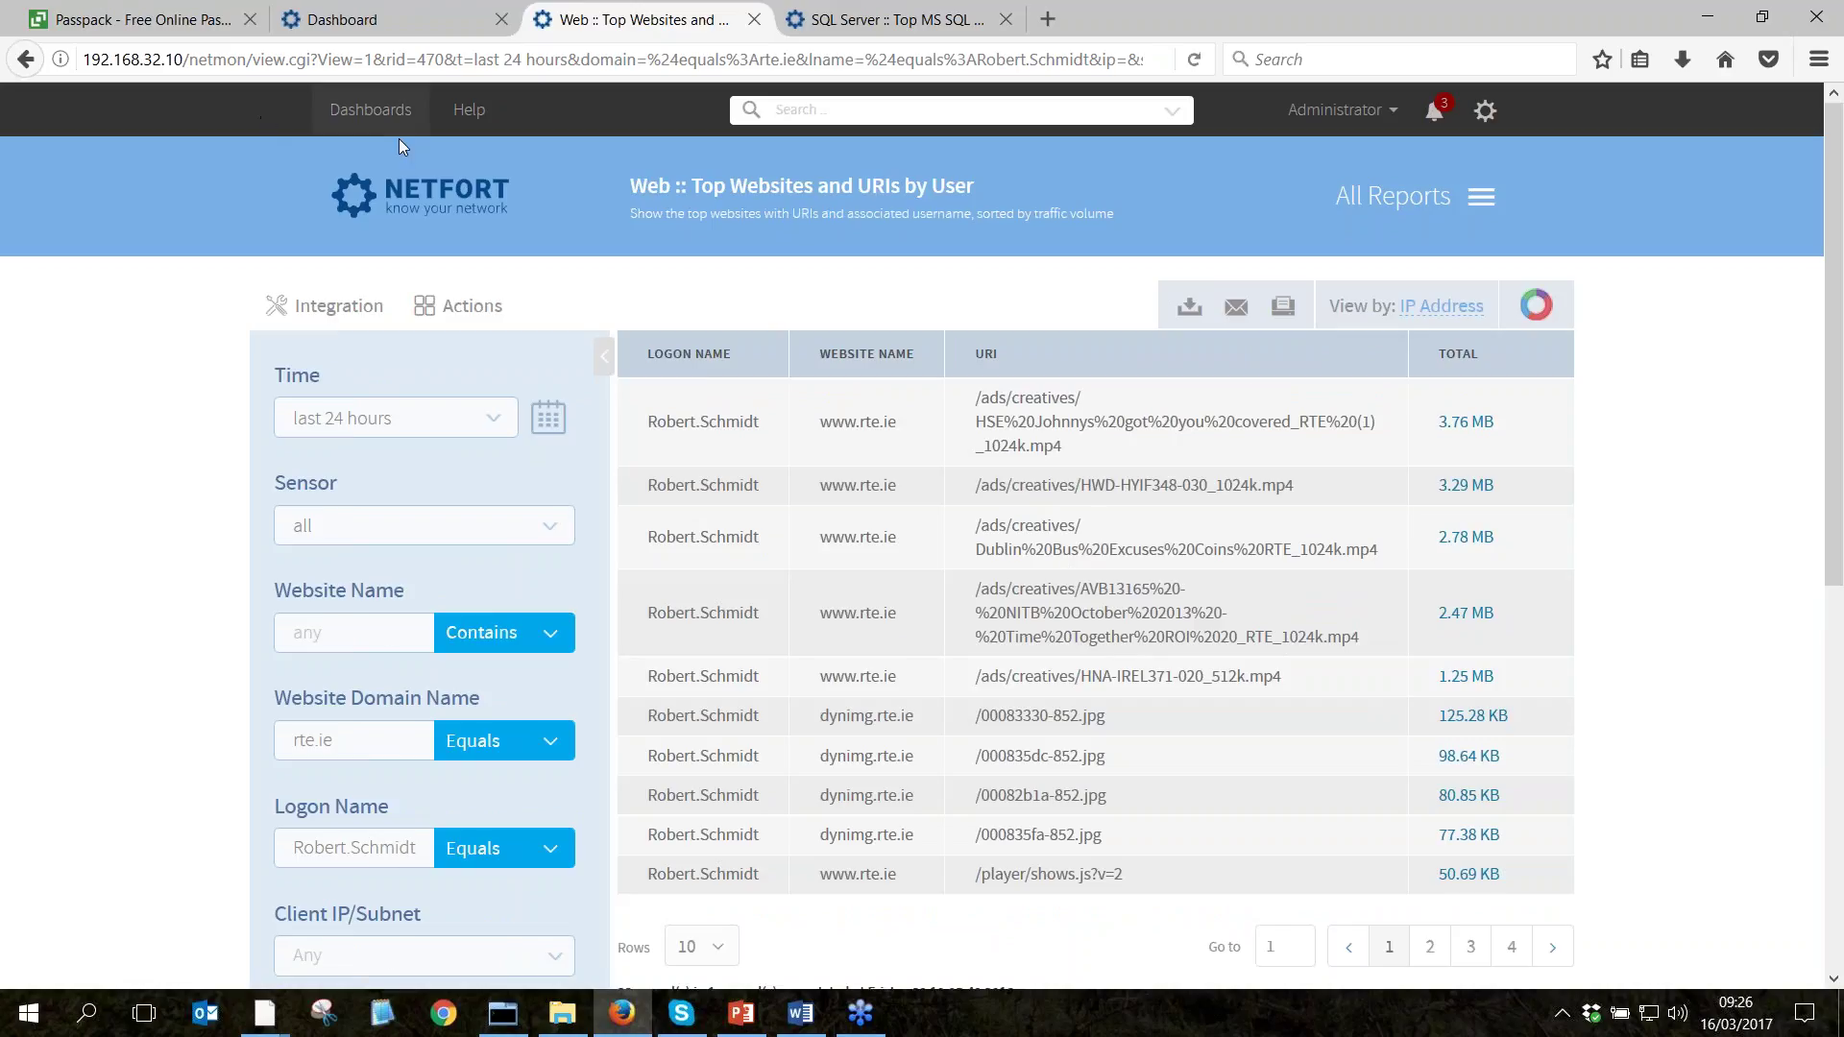
{"action": "left_click", "coordinate": [25, 59]}
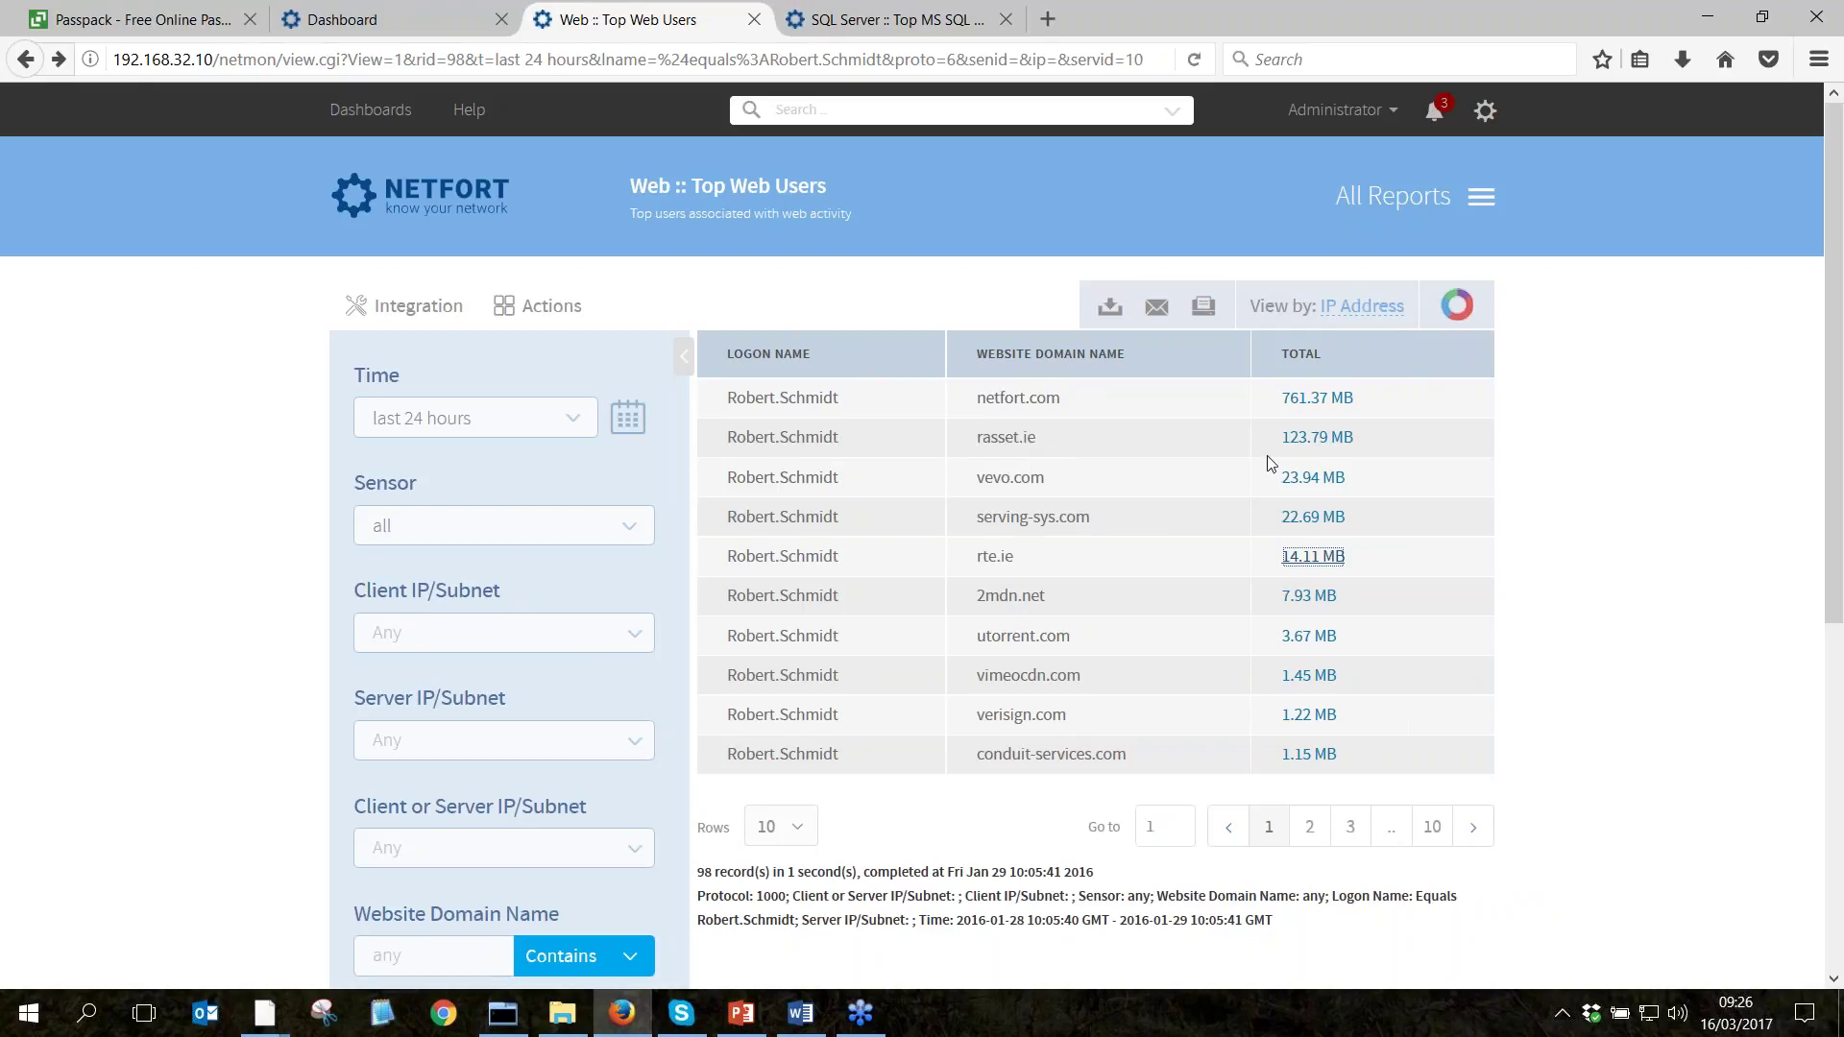
{"action": "left_click", "coordinate": [419, 195]}
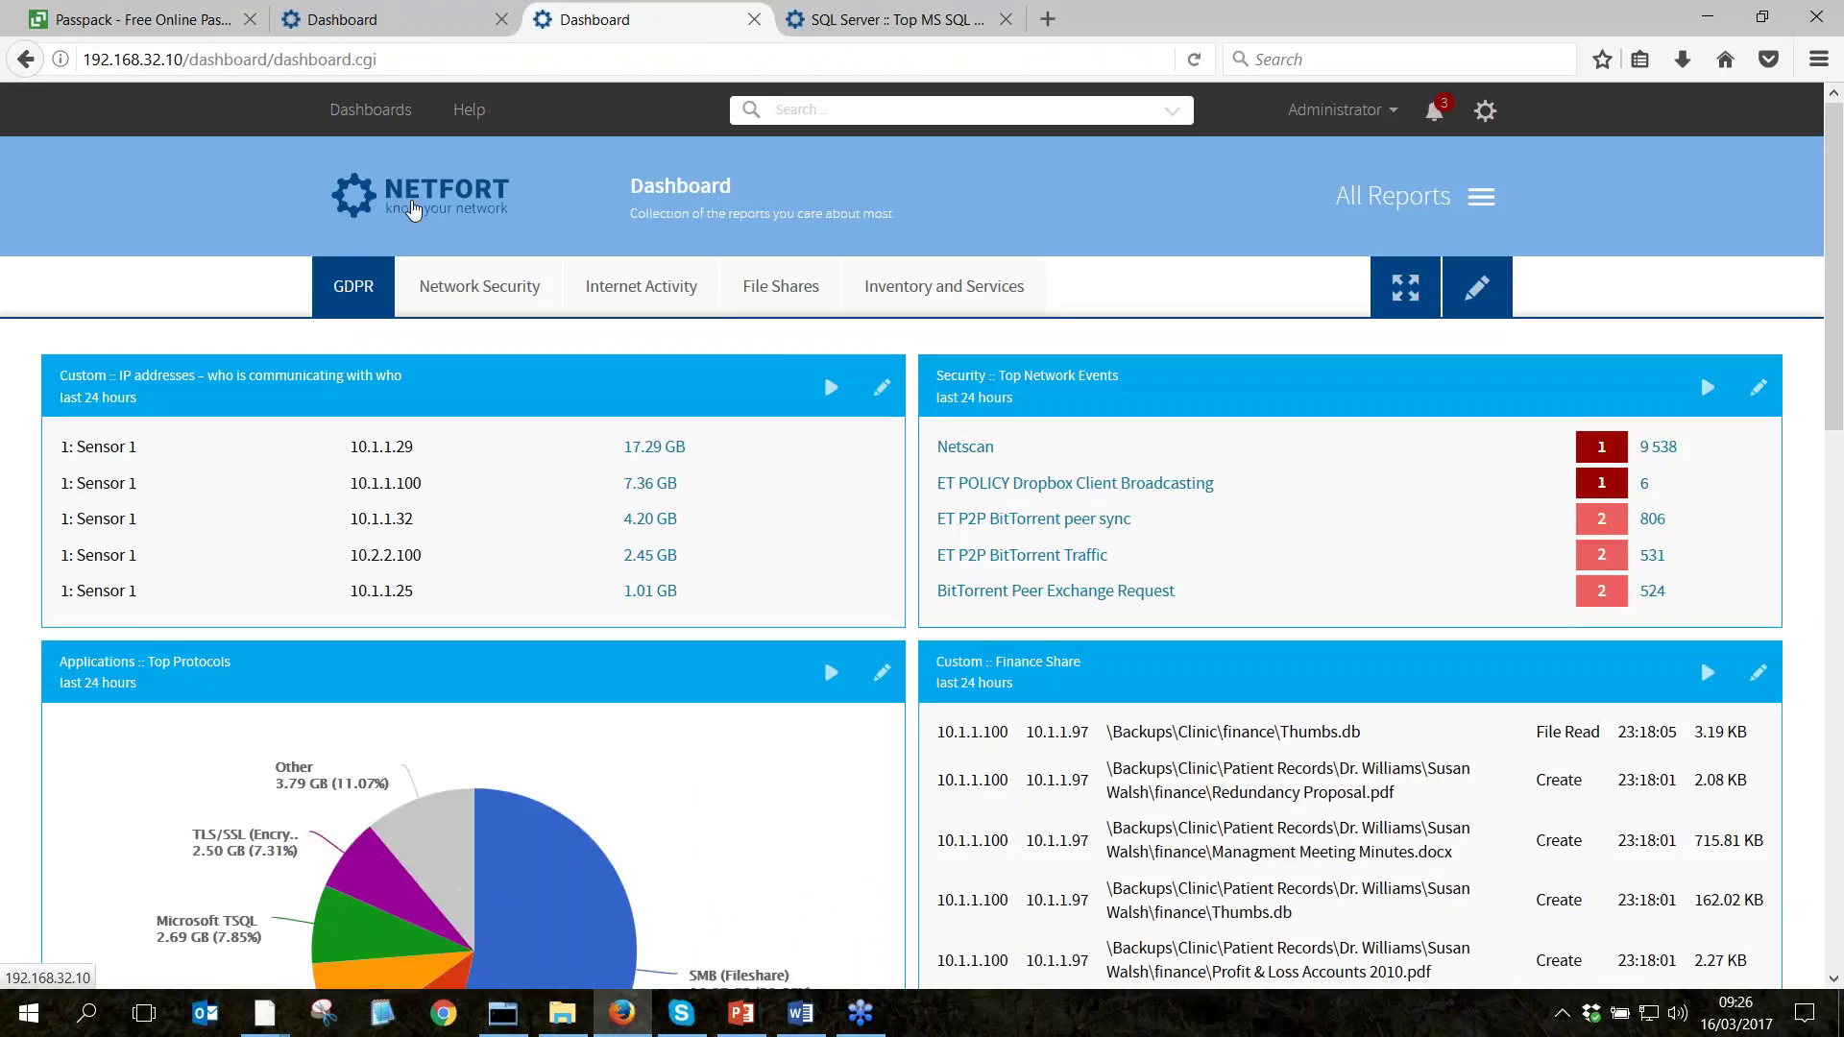
Open the protocol breakdown of the largest user in the dashboard's Bandwidth Top Users chart.
{"action": "left_click", "coordinate": [1171, 110]}
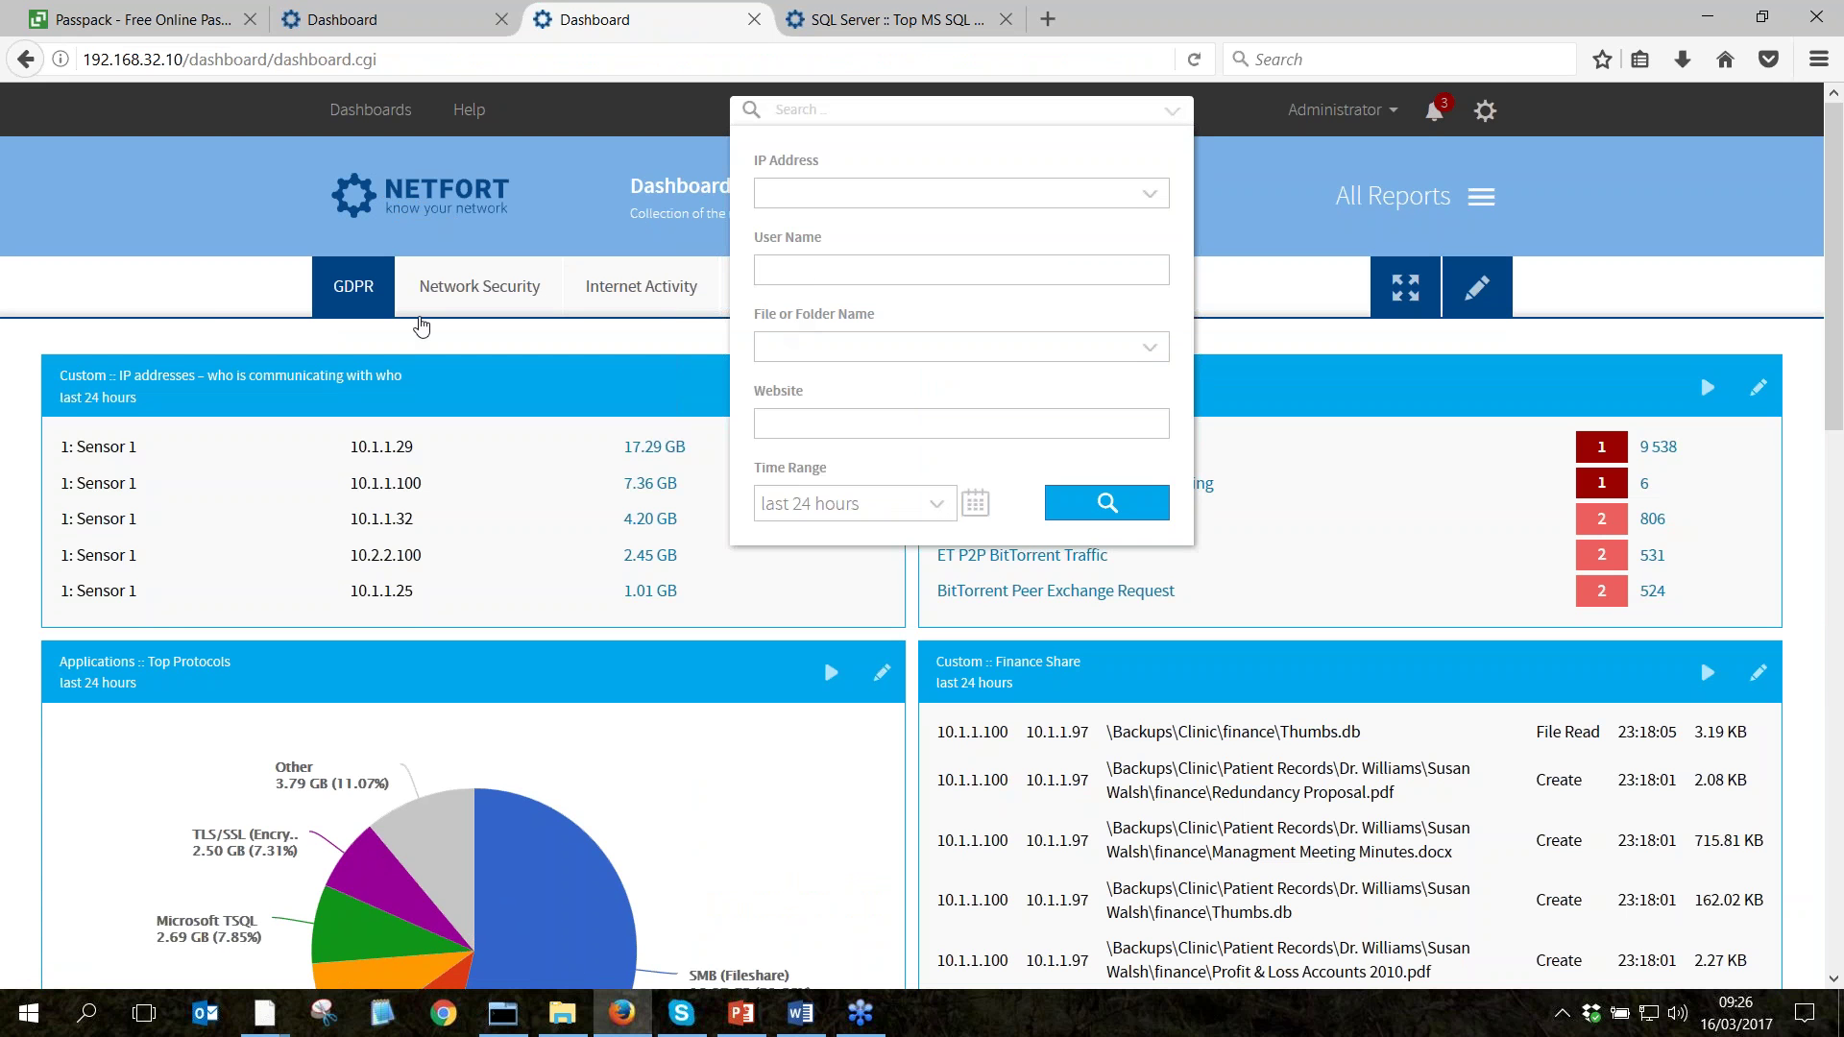
{"action": "scroll", "coordinate": [205, 308], "scroll_direction": "down", "scroll_amount": 2}
{"action": "scroll", "coordinate": [204, 298], "scroll_direction": "down", "scroll_amount": 14}
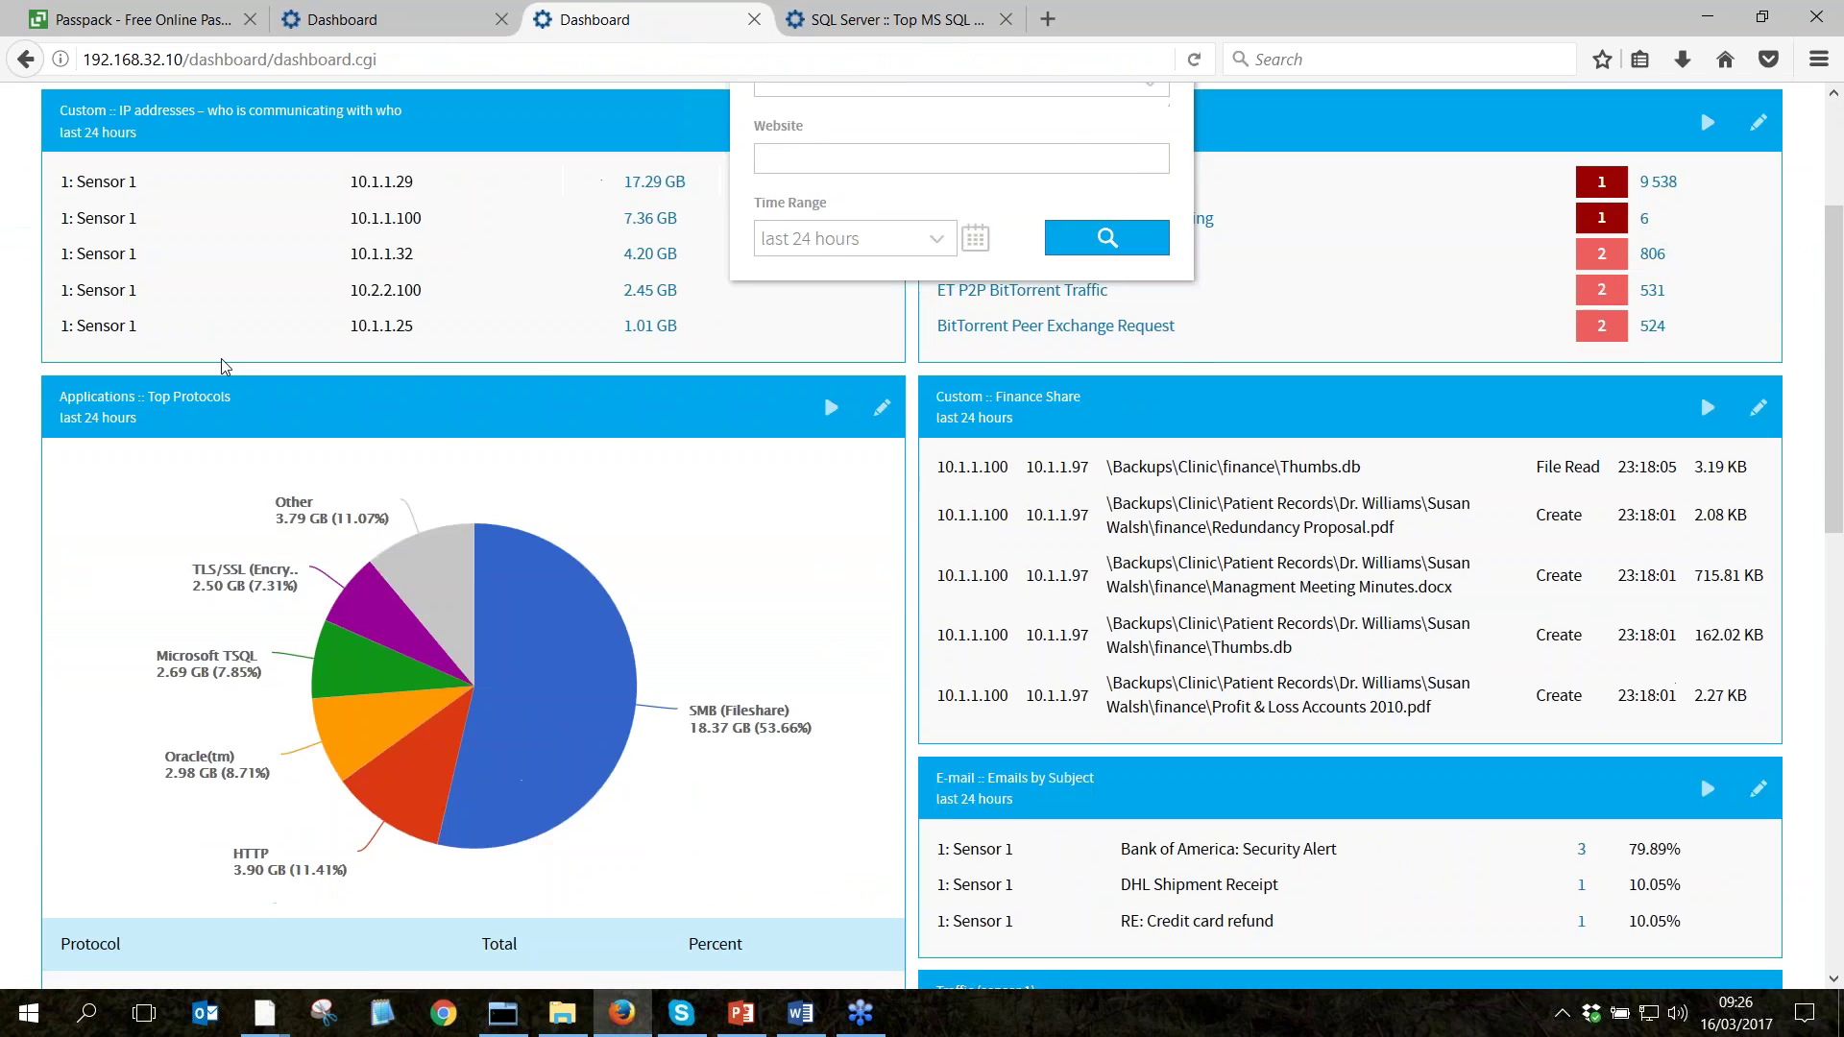
{"action": "scroll", "coordinate": [291, 371], "scroll_direction": "down", "scroll_amount": 3}
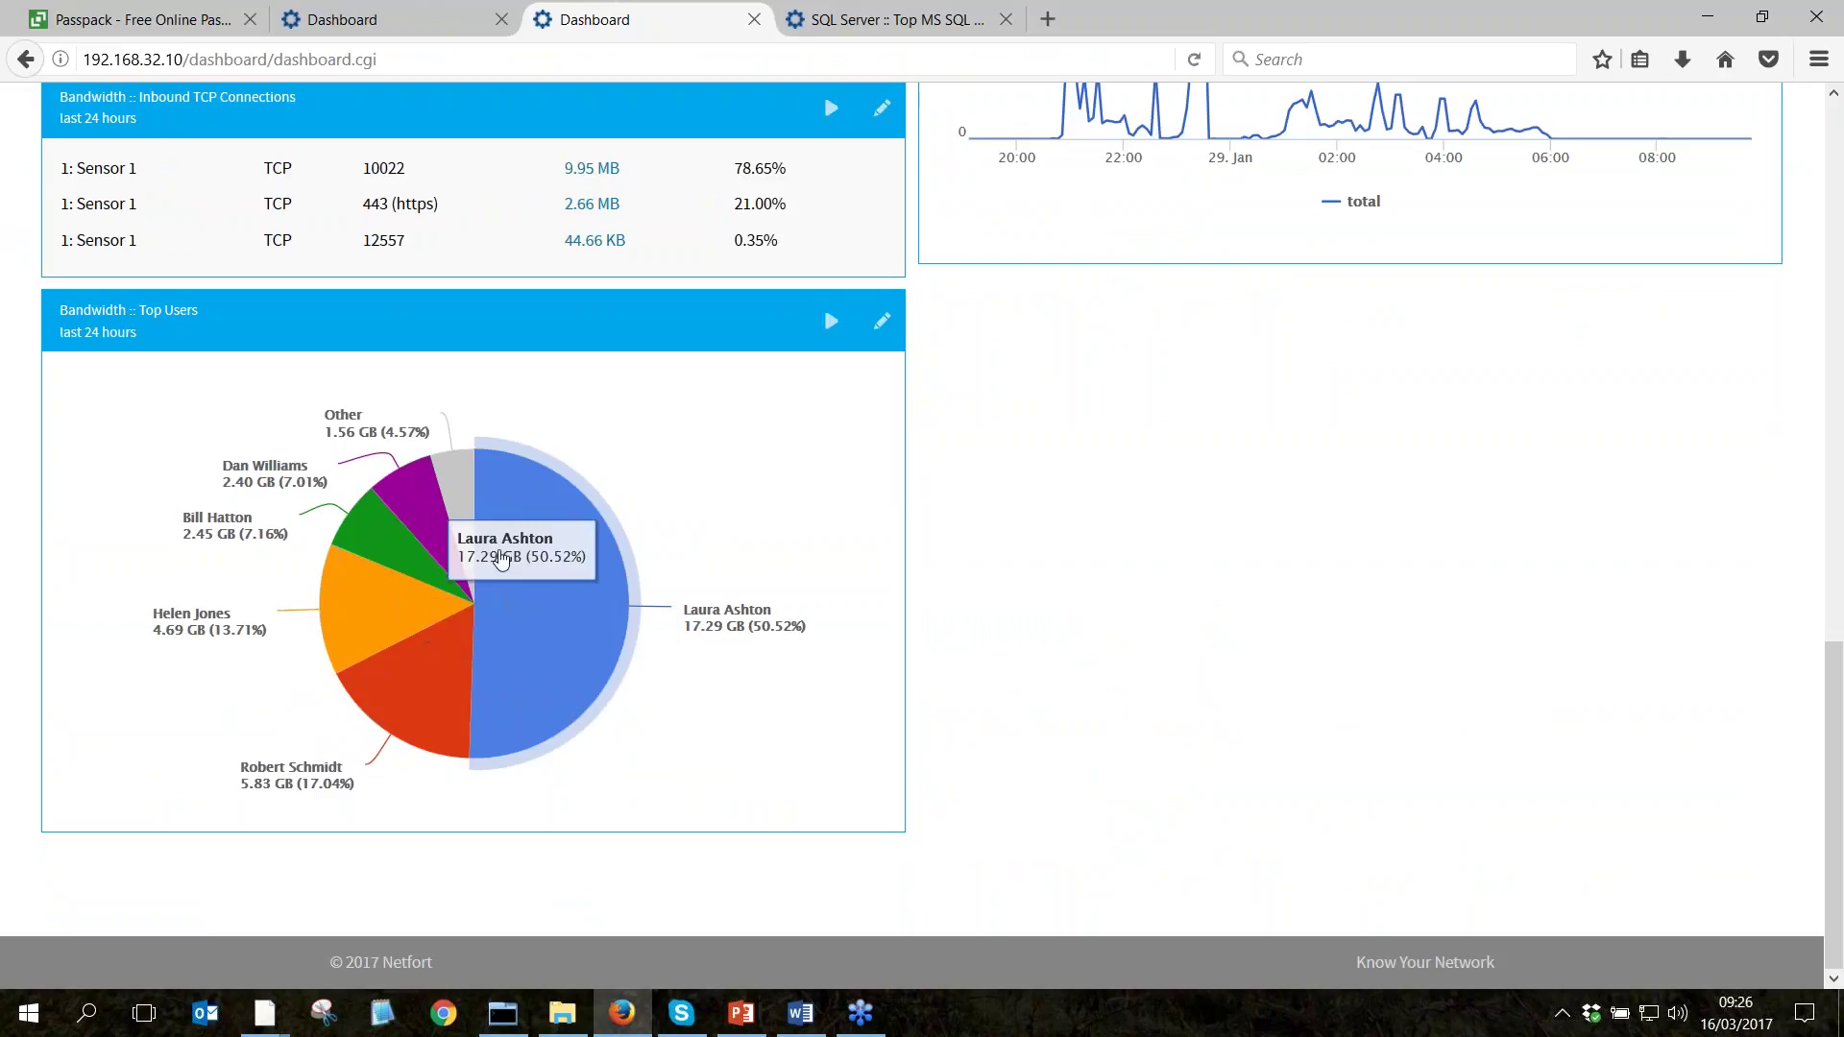
{"action": "mouse_move", "coordinate": [569, 661]}
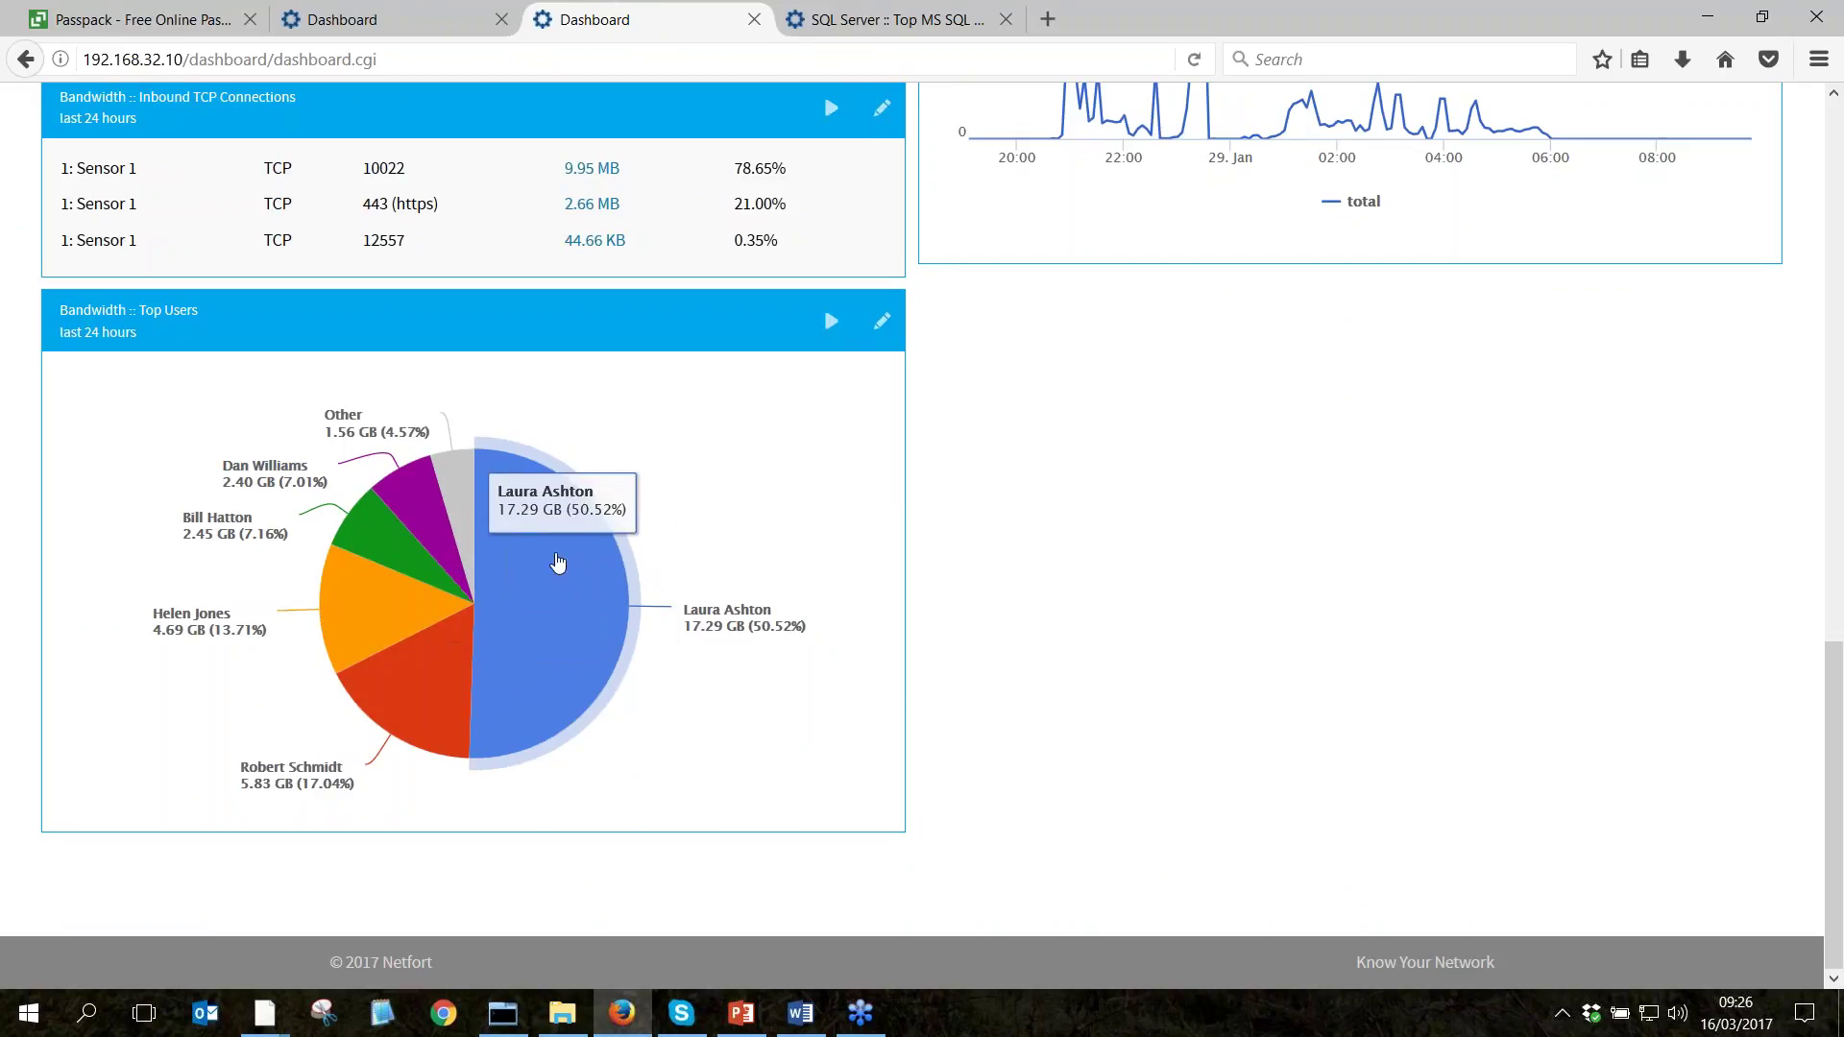
{"action": "left_click", "coordinate": [565, 698]}
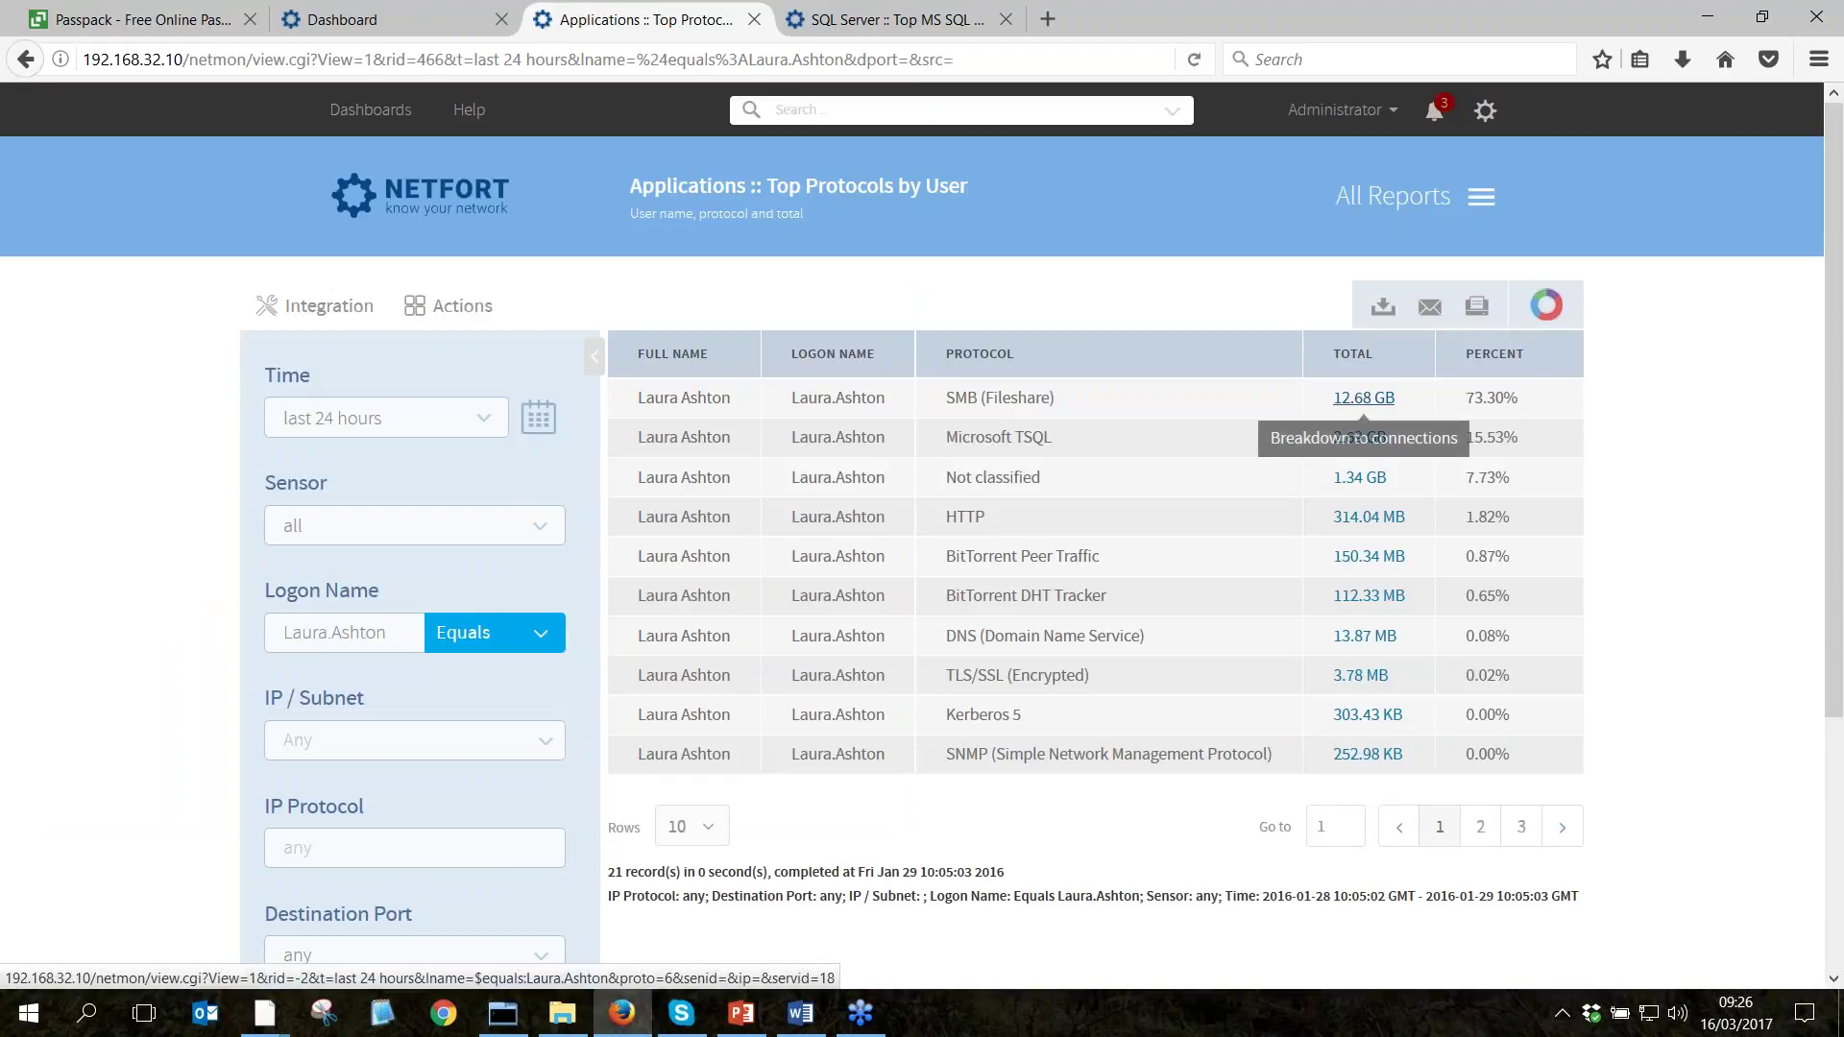
Drill into the user's SMB (Fileshare) total and highlight the first two file paths.
{"action": "left_click", "coordinate": [1354, 407]}
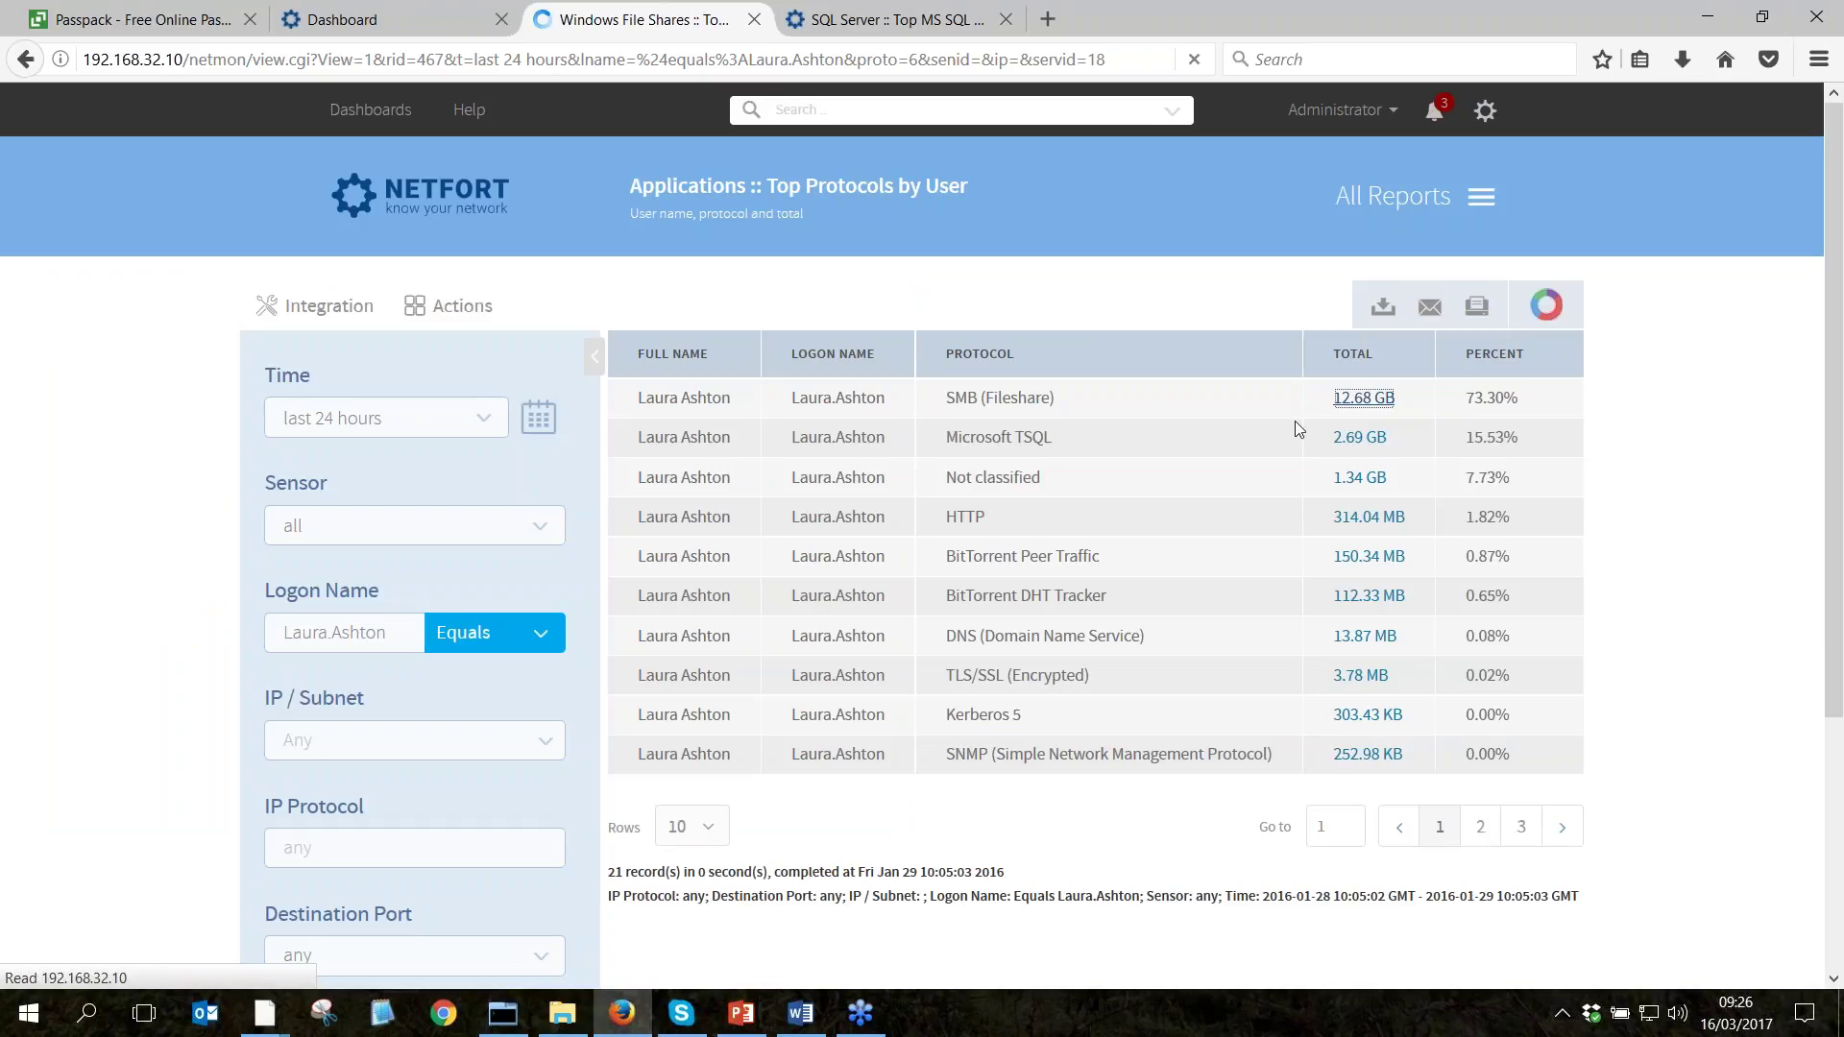
{"action": "left_click_drag", "start_coordinate": [1104, 399], "coordinate": [1037, 398]}
{"action": "left_click_drag", "start_coordinate": [1052, 465], "coordinate": [1107, 494]}
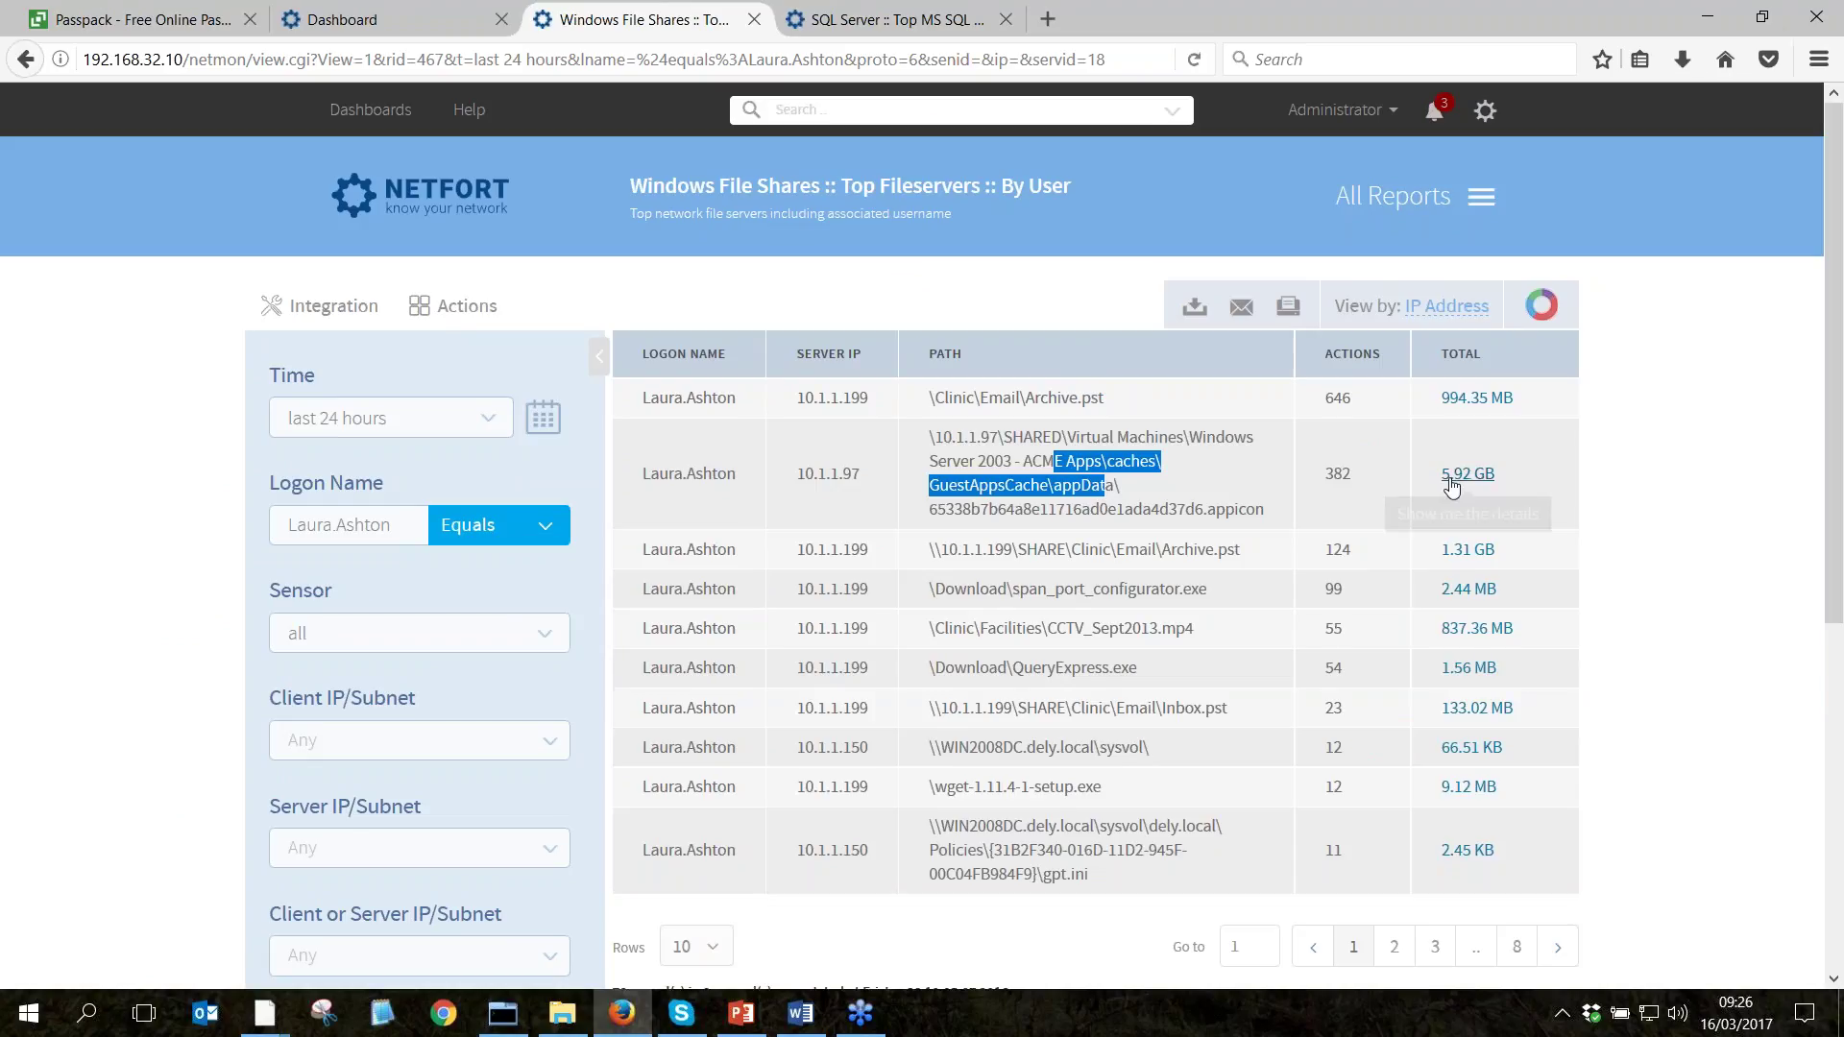
{"action": "left_click", "coordinate": [476, 221]}
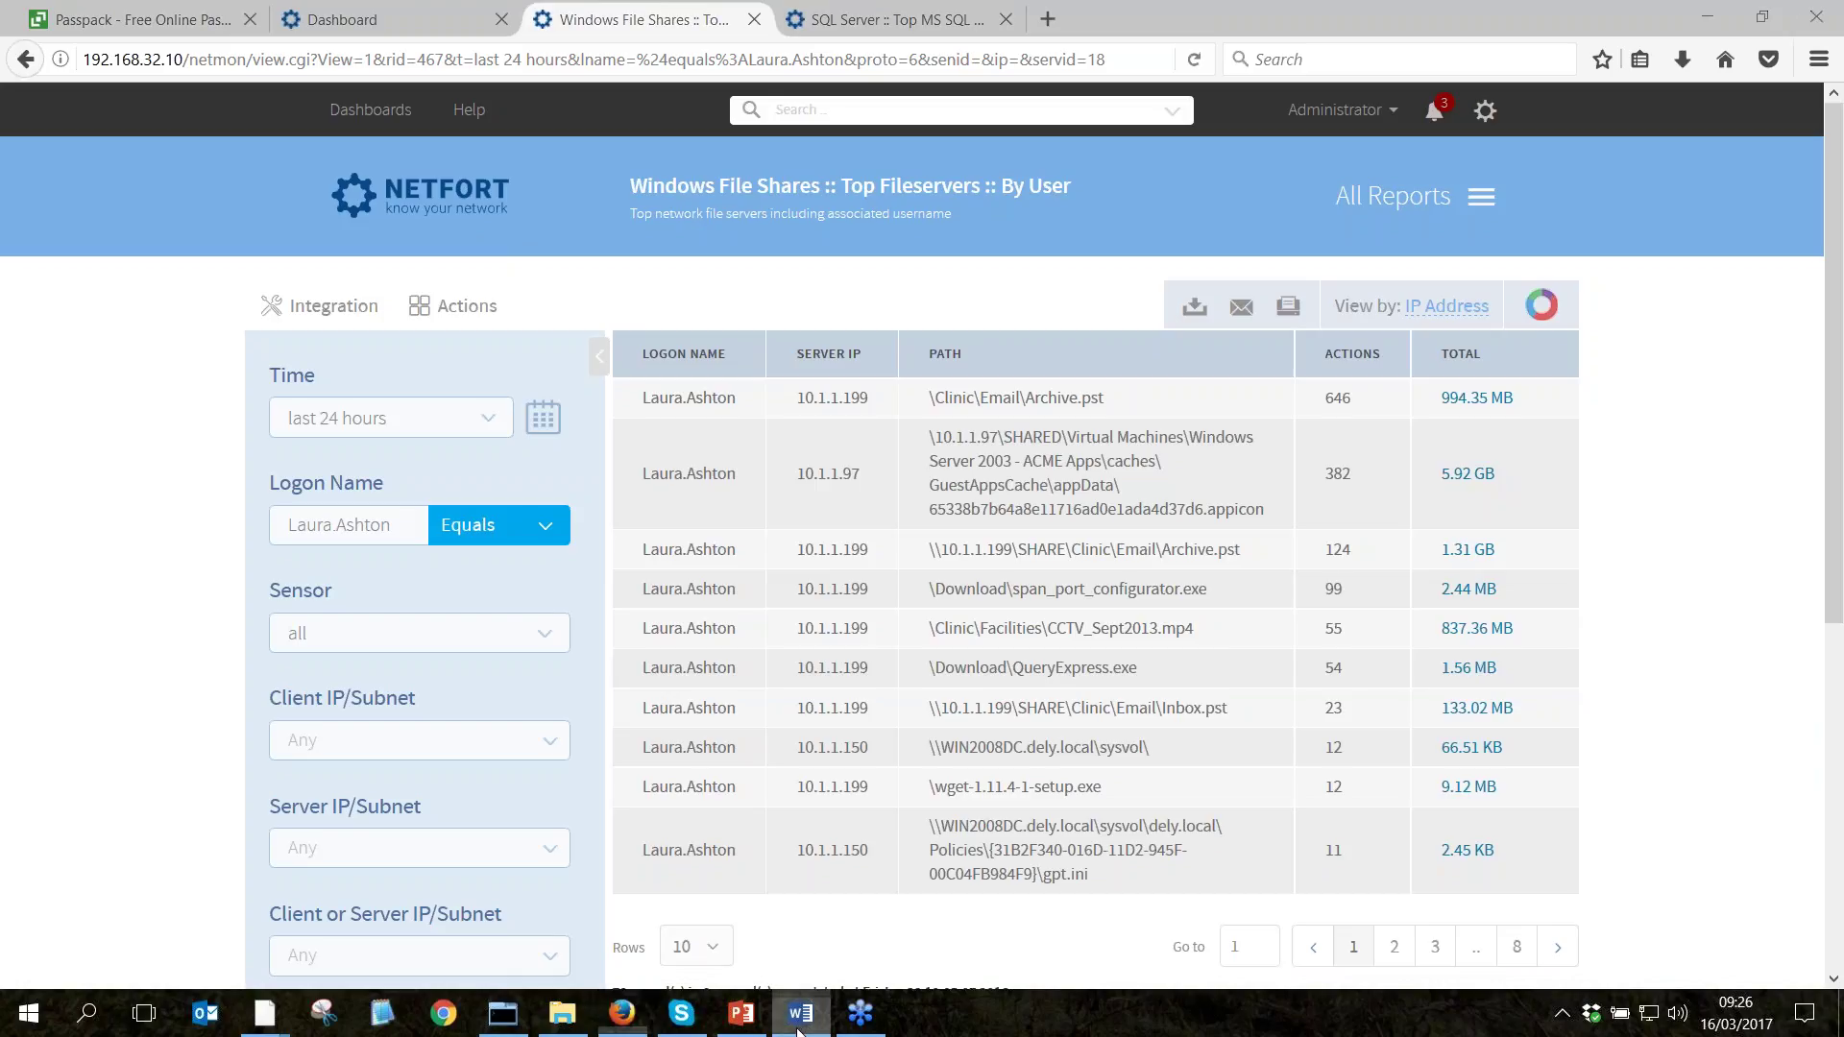
Review the GDPR elements slide in PowerPoint and return to the NetFort dashboard in Firefox.
{"action": "left_click", "coordinate": [738, 1028]}
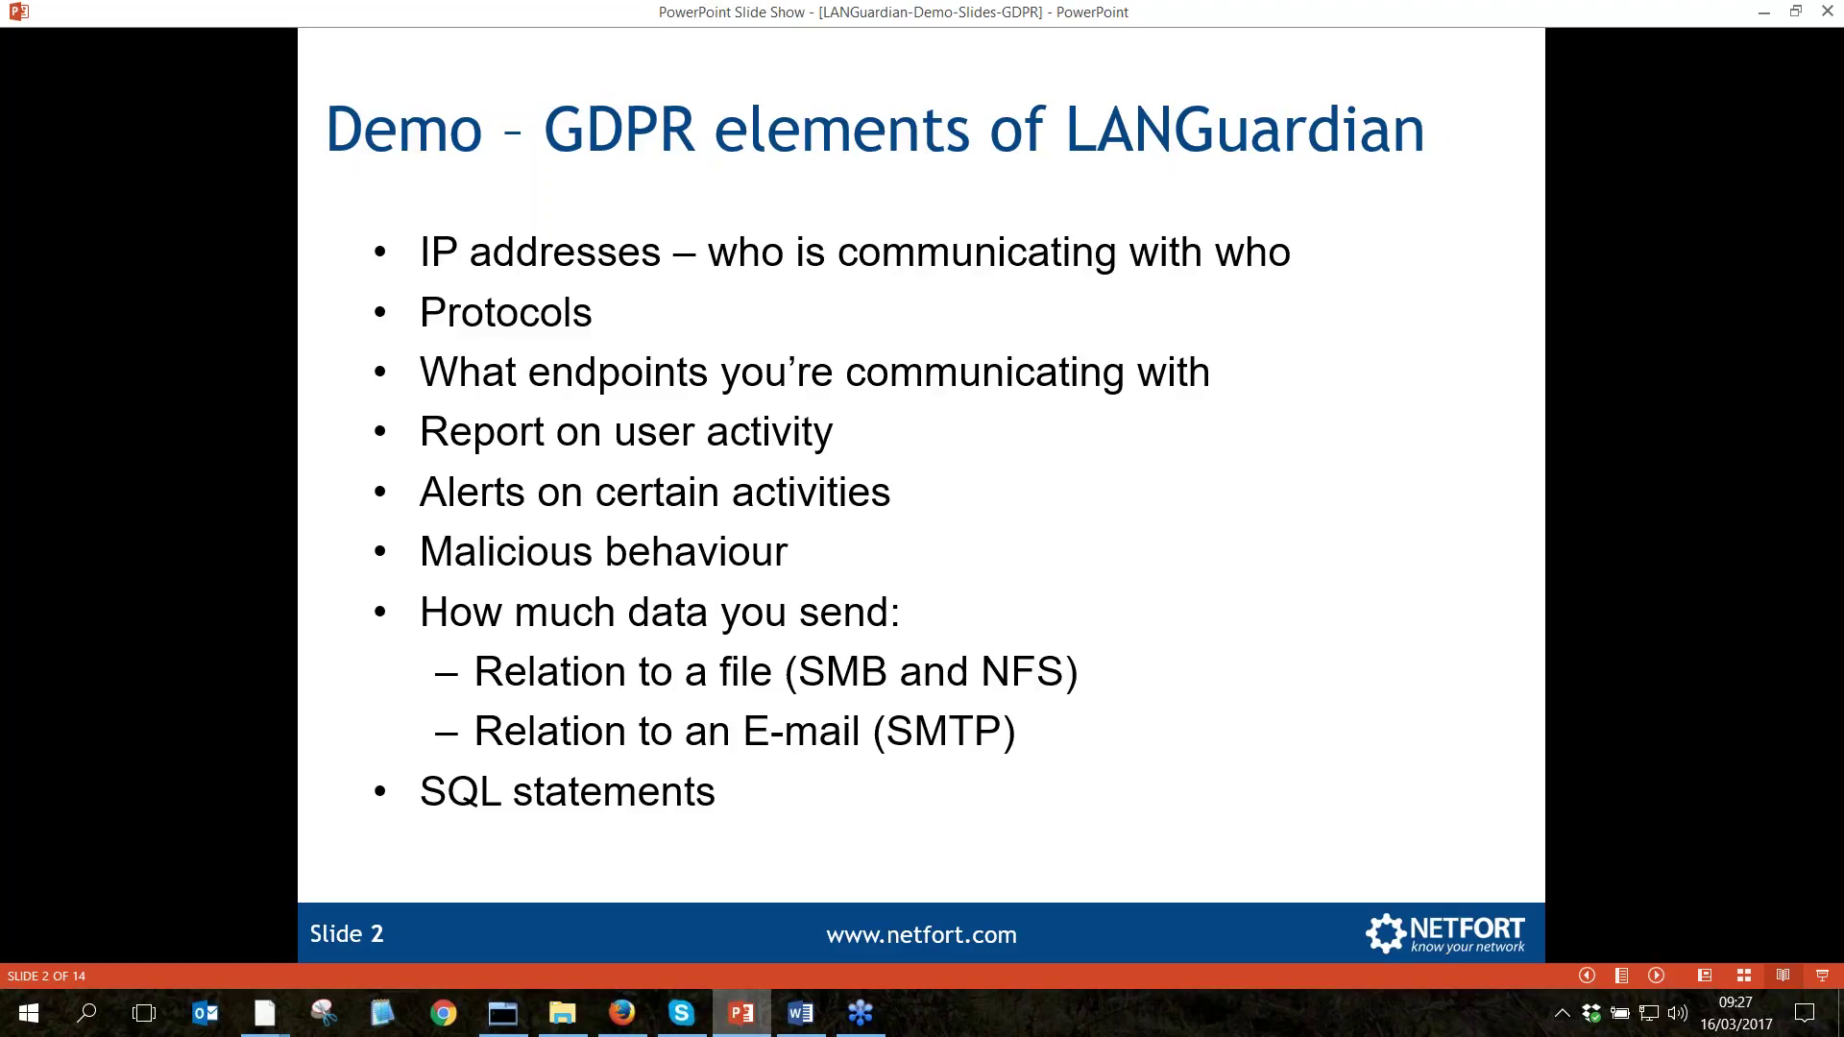
{"action": "left_click", "coordinate": [623, 1020]}
{"action": "left_click", "coordinate": [480, 212]}
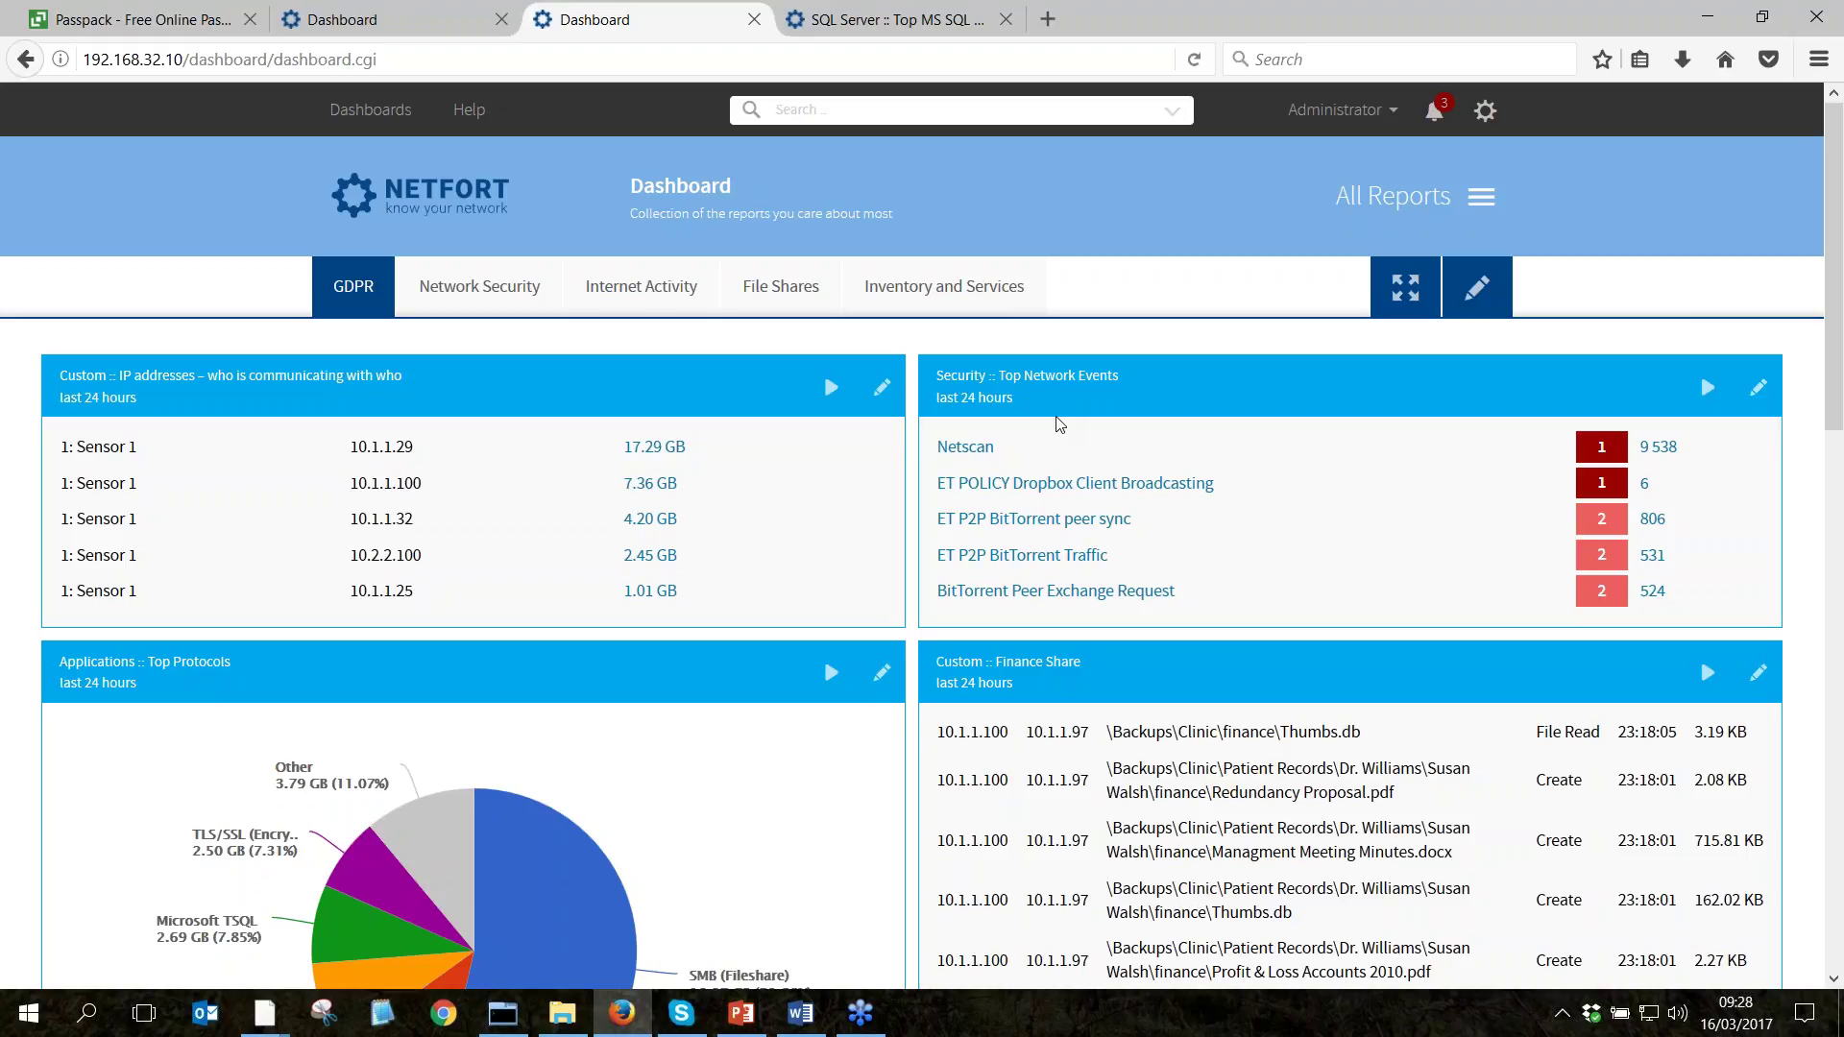
Open the full Top Network Events report and break down the Netscan signature by source IP.
{"action": "left_click", "coordinate": [1718, 389]}
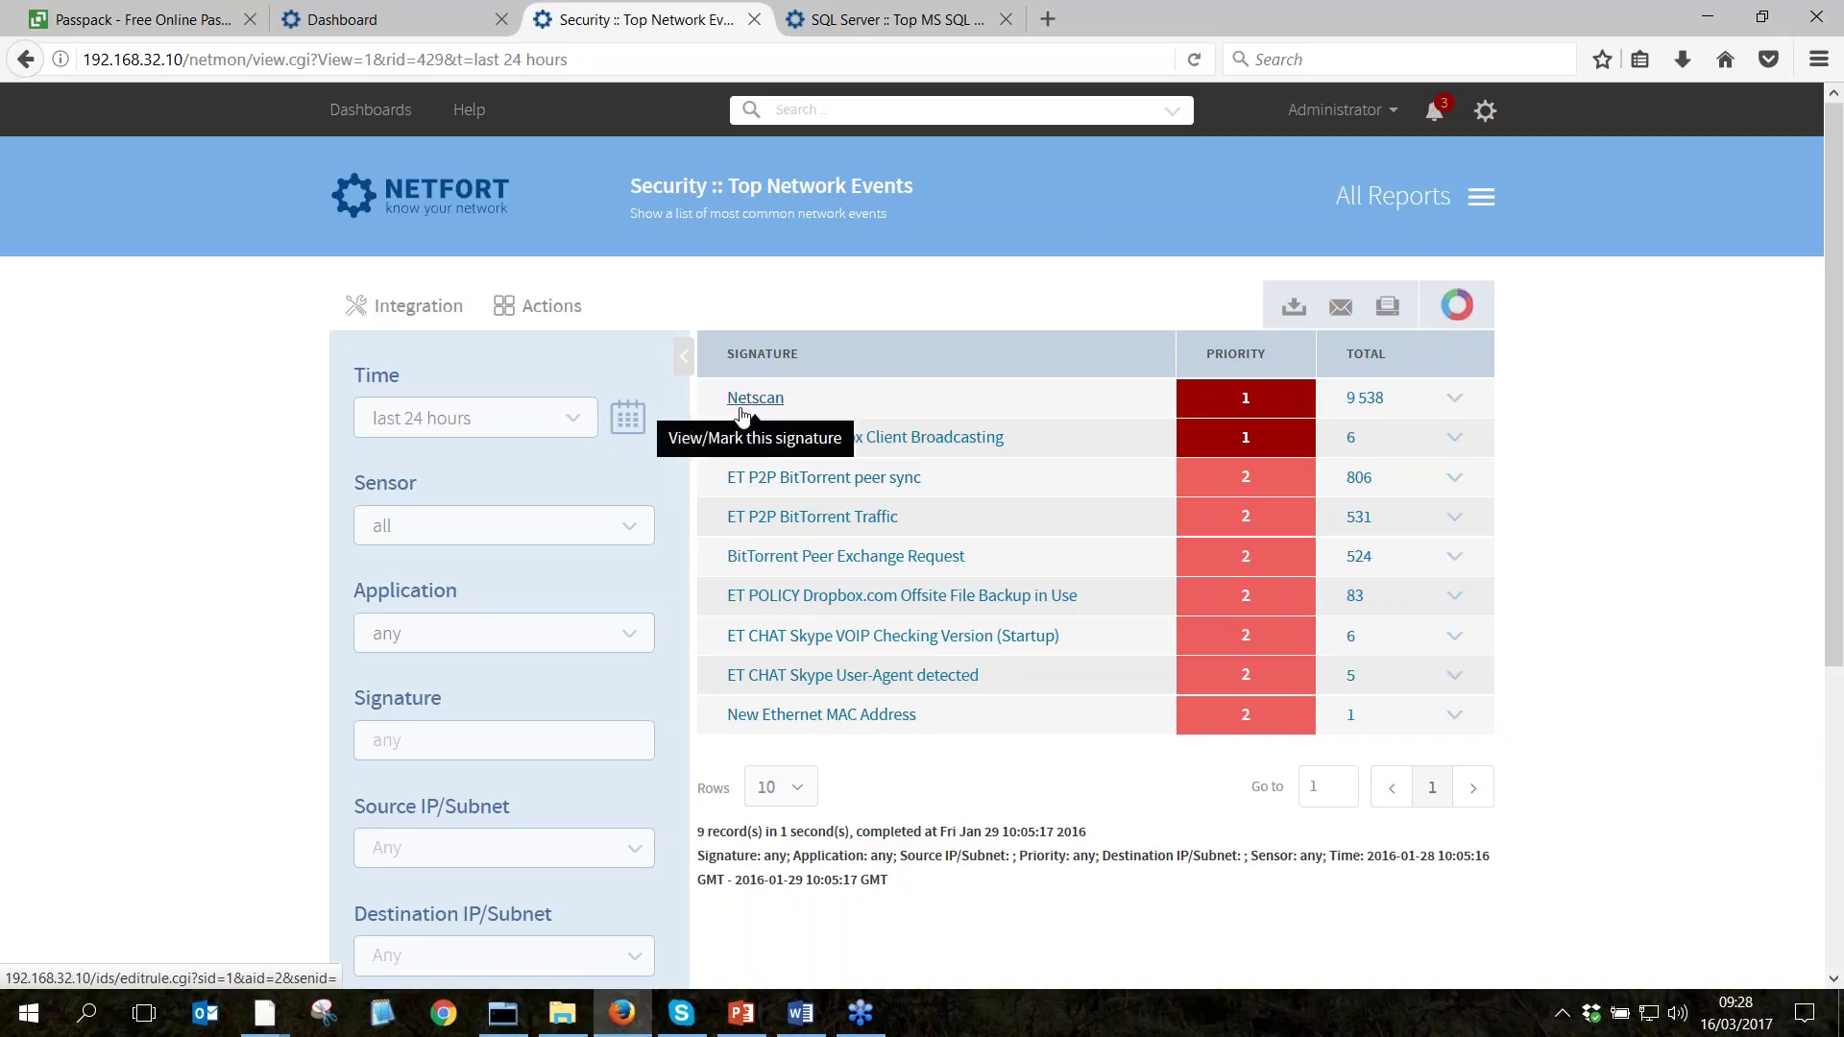
{"action": "left_click", "coordinate": [1456, 403]}
{"action": "left_click", "coordinate": [1429, 447]}
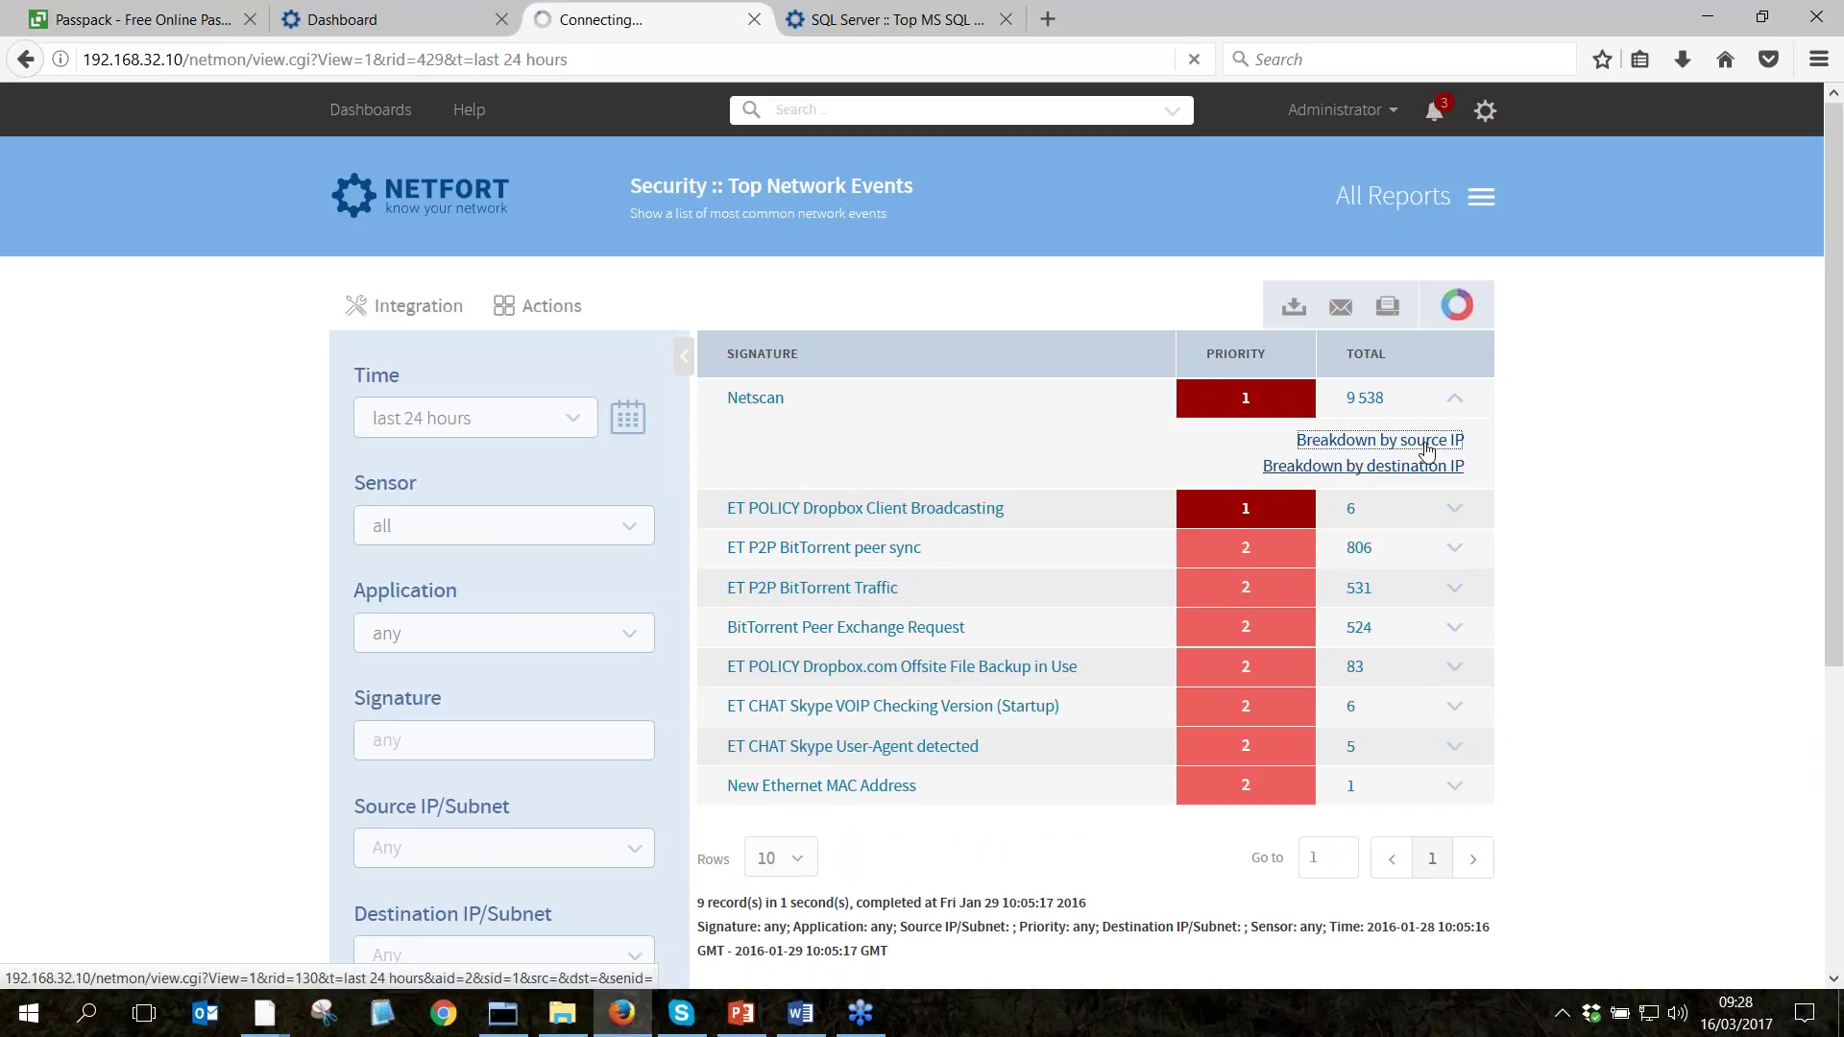
Drill into the Netscan events of source 10.1.1.29 and highlight the server port and source IP of the first event.
{"action": "left_click_drag", "start_coordinate": [1129, 404], "coordinate": [1055, 400]}
{"action": "left_click", "coordinate": [1357, 400]}
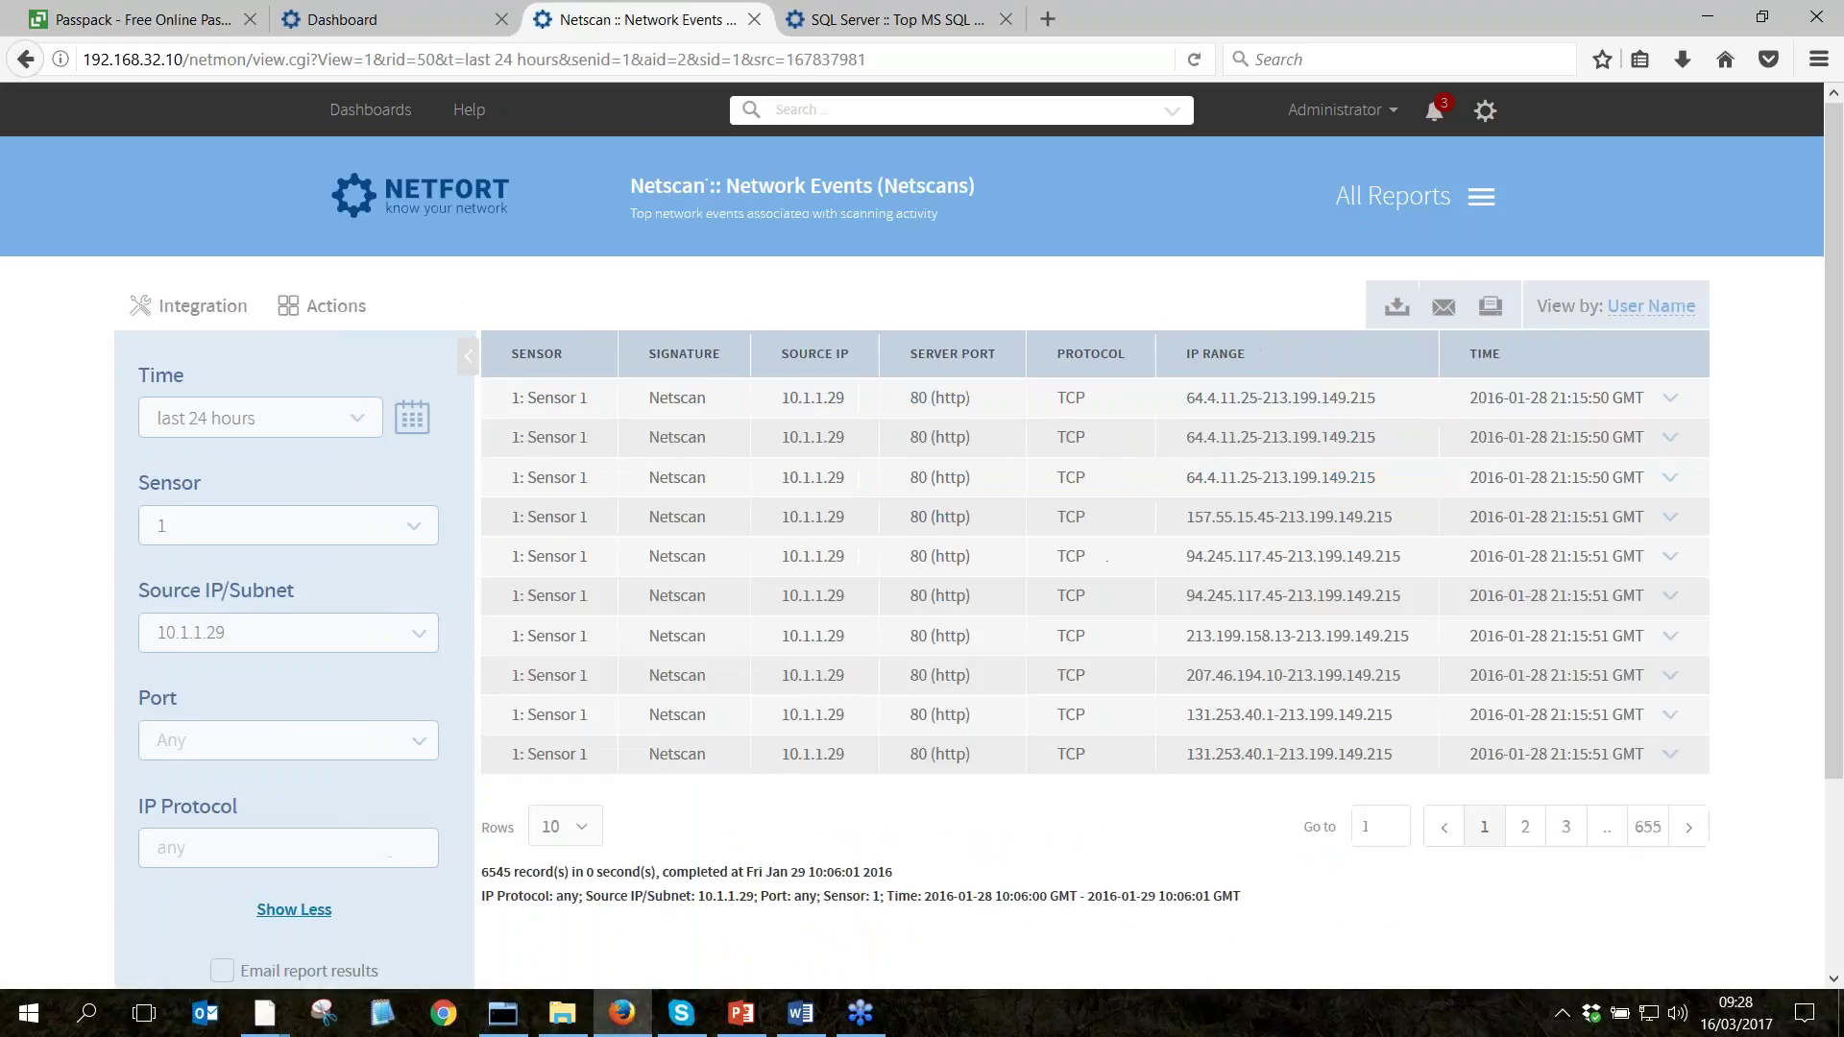
{"action": "left_click_drag", "start_coordinate": [911, 400], "coordinate": [934, 397]}
{"action": "left_click_drag", "start_coordinate": [855, 402], "coordinate": [763, 407]}
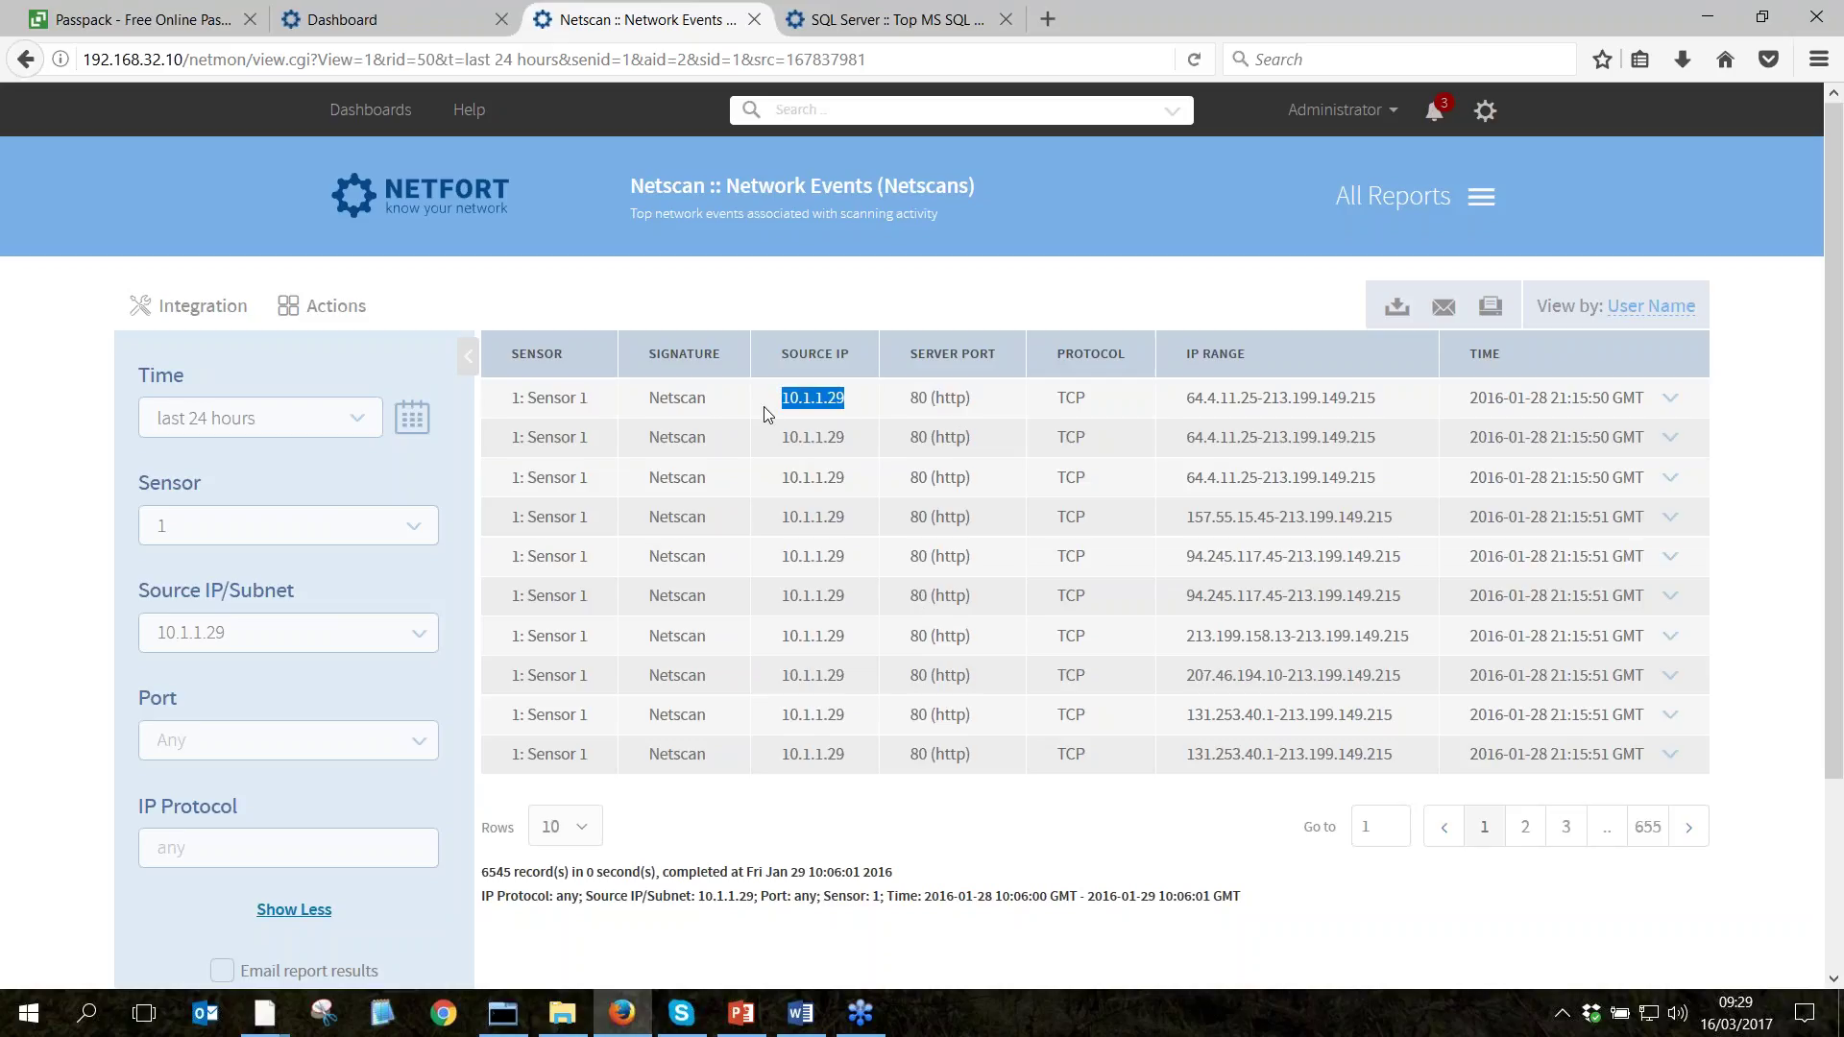
Return to the Top Network Events report and open the ET P2P BitTorrent peer sync signature.
{"action": "left_click", "coordinate": [21, 62]}
{"action": "left_click", "coordinate": [21, 62]}
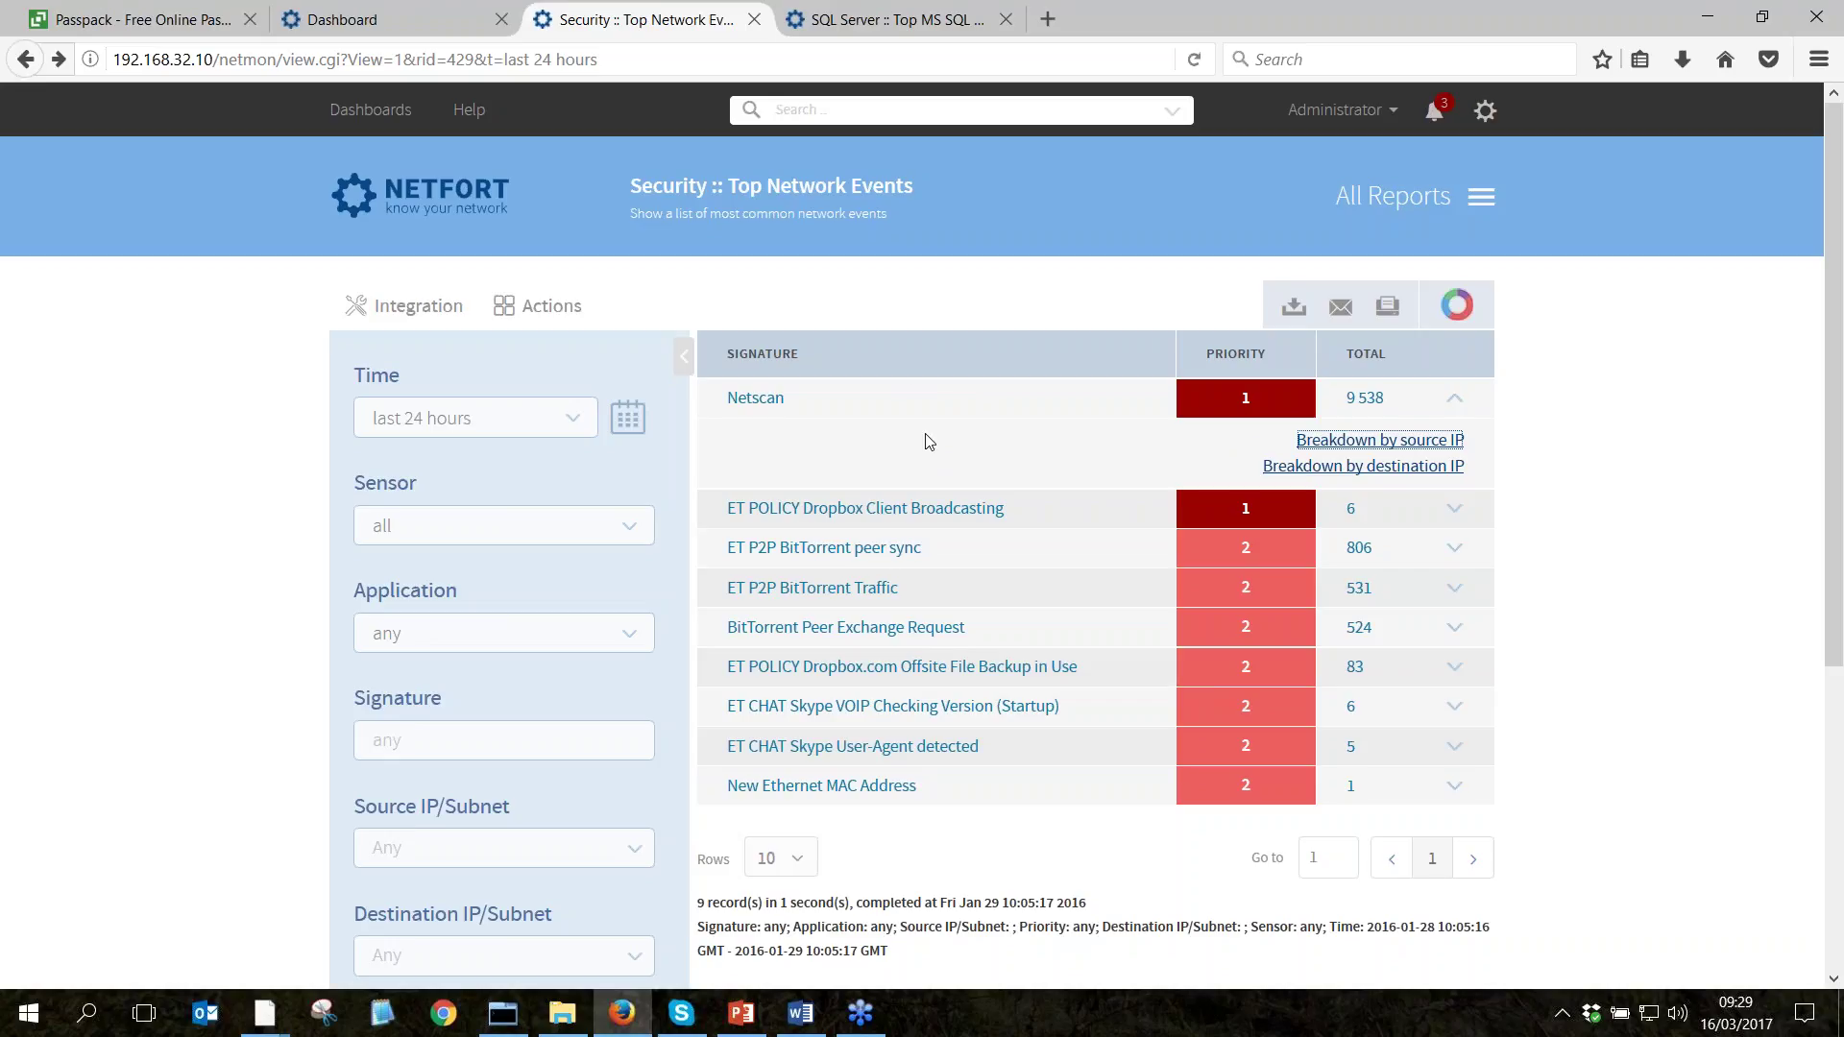
{"action": "left_click", "coordinate": [873, 559]}
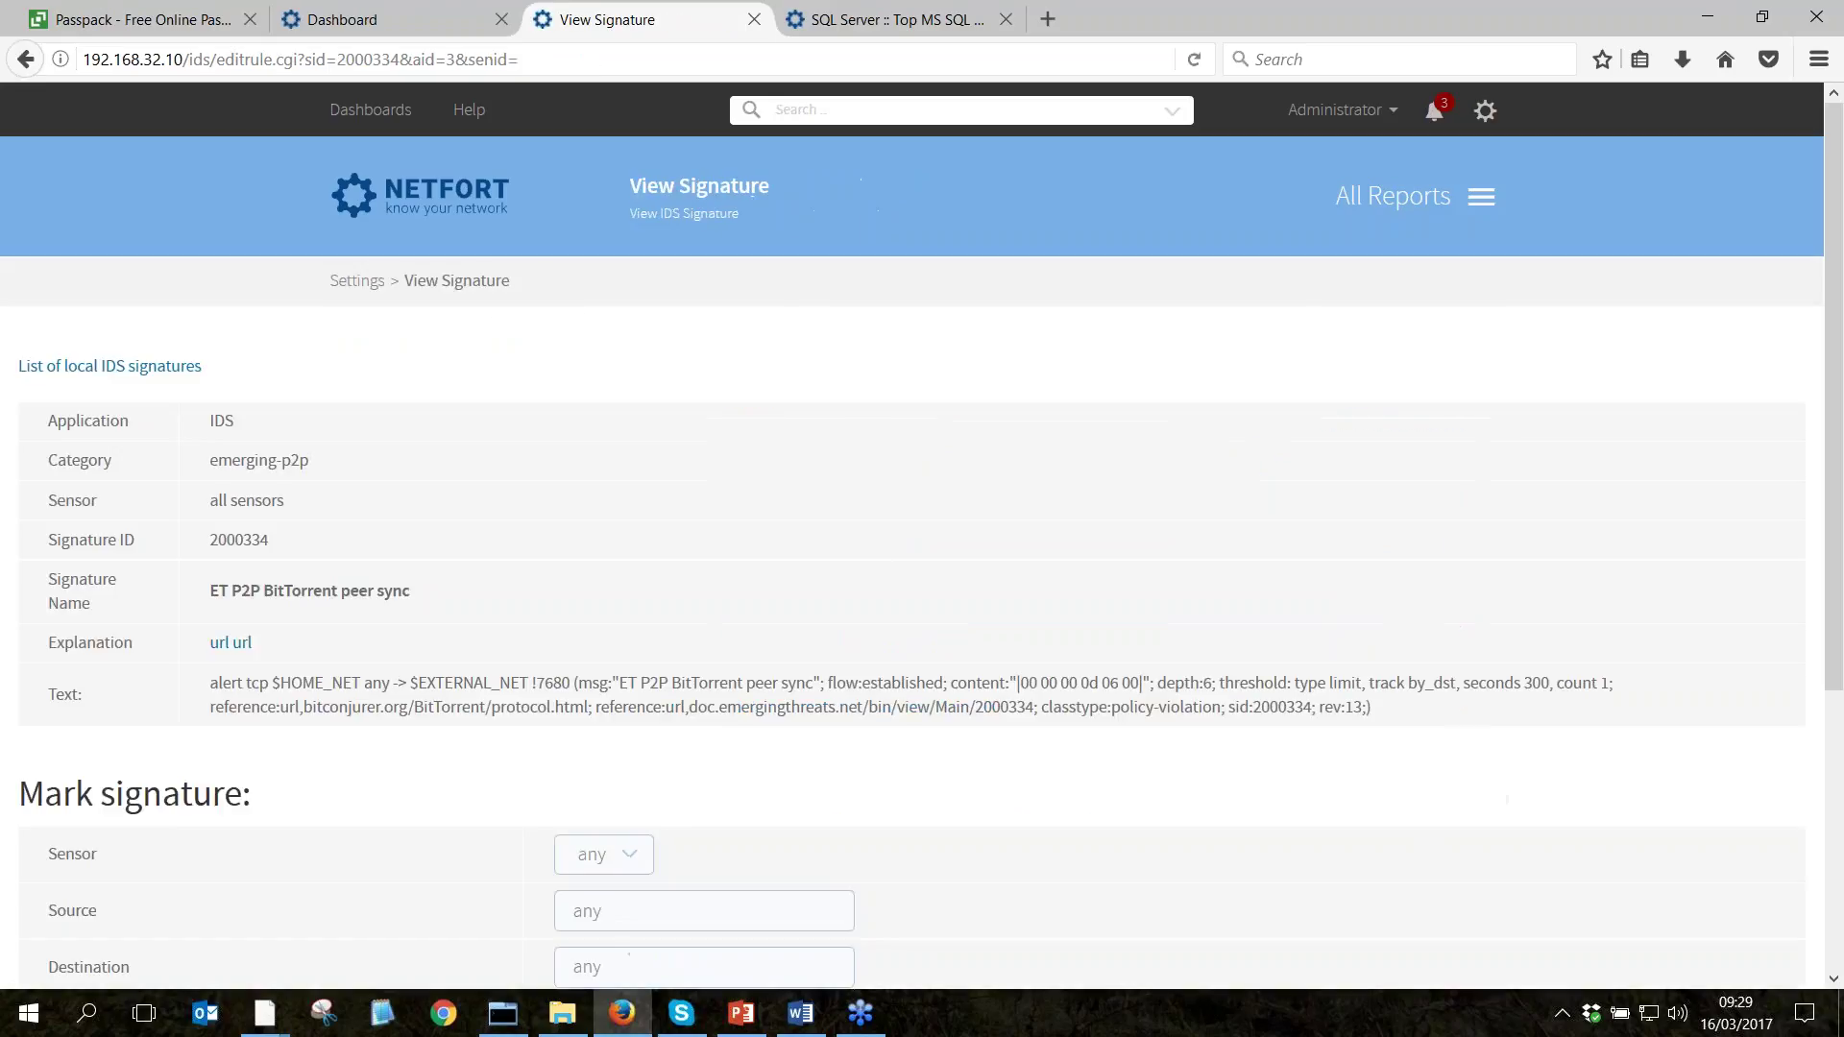
Mark the signature with the Send Email action and the description "Someone running Bittorrent", and save the mark.
{"action": "scroll", "coordinate": [870, 559], "scroll_direction": "down", "scroll_amount": 5}
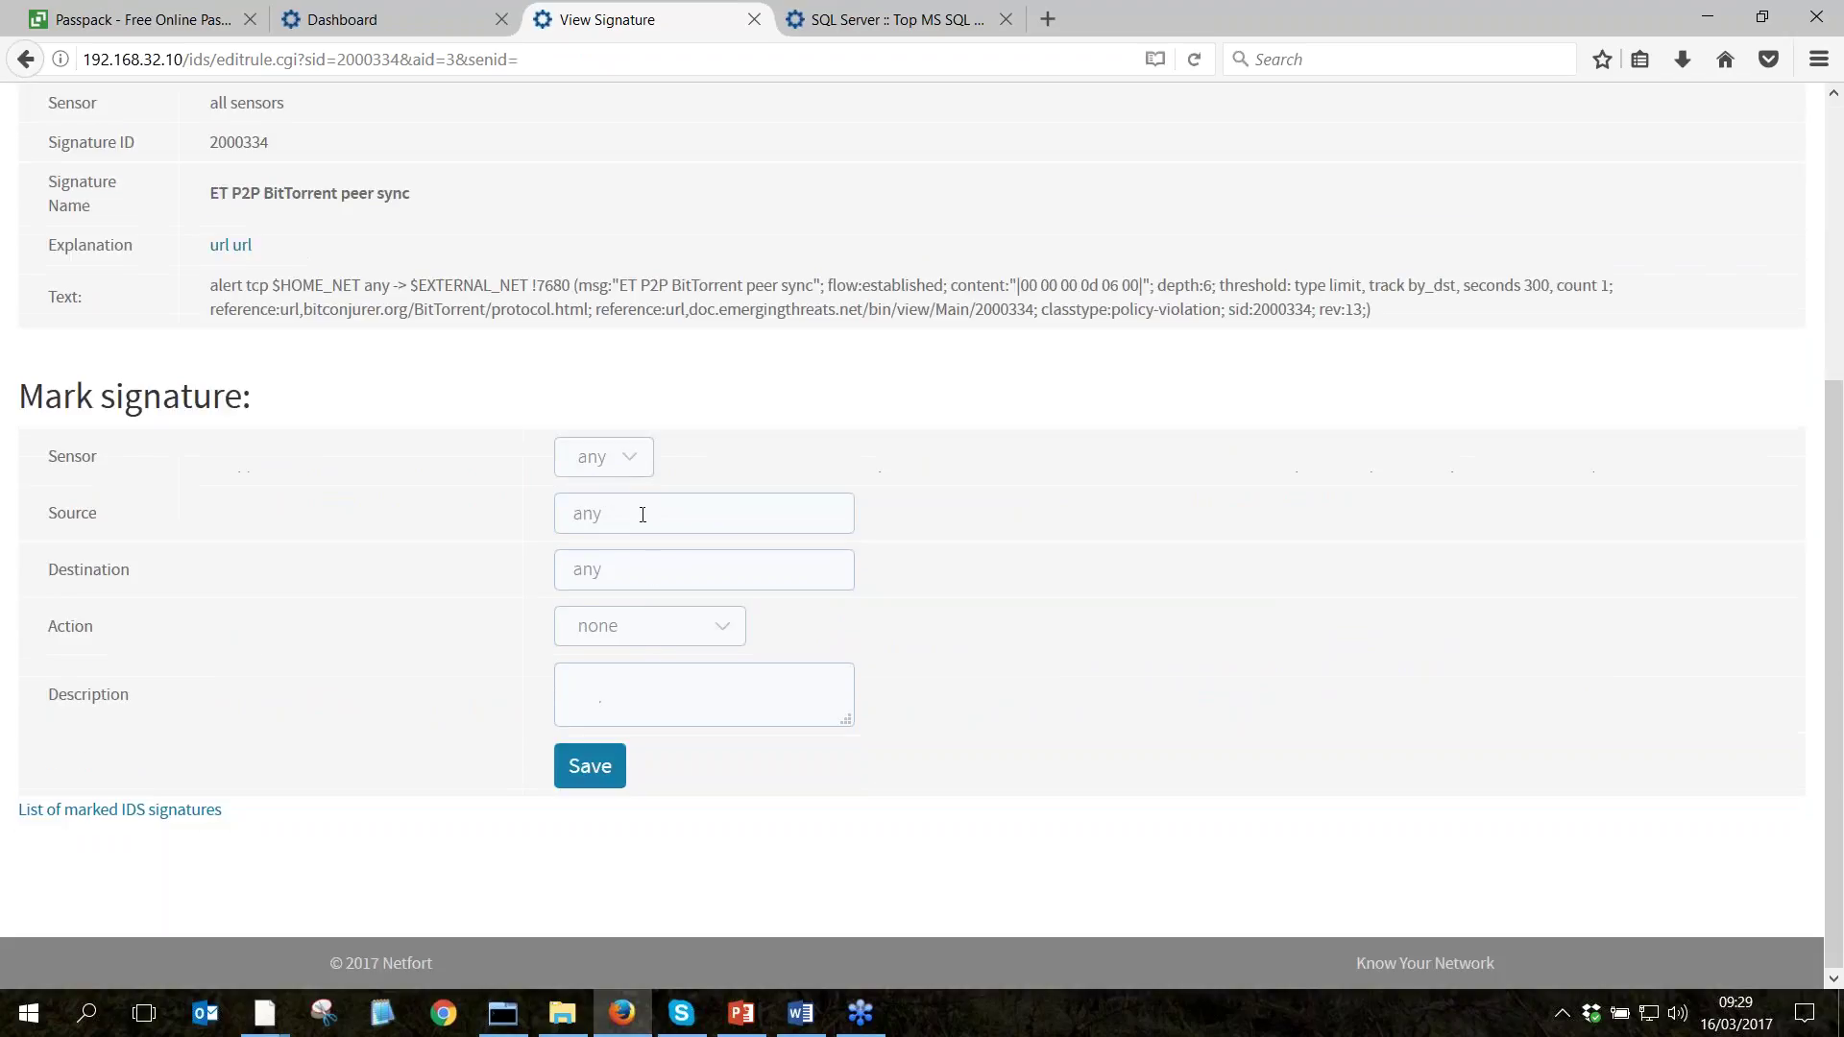
{"action": "left_click", "coordinate": [646, 641]}
{"action": "key", "text": "Escape"}
{"action": "type", "text": "Someone running Bittorrent"}
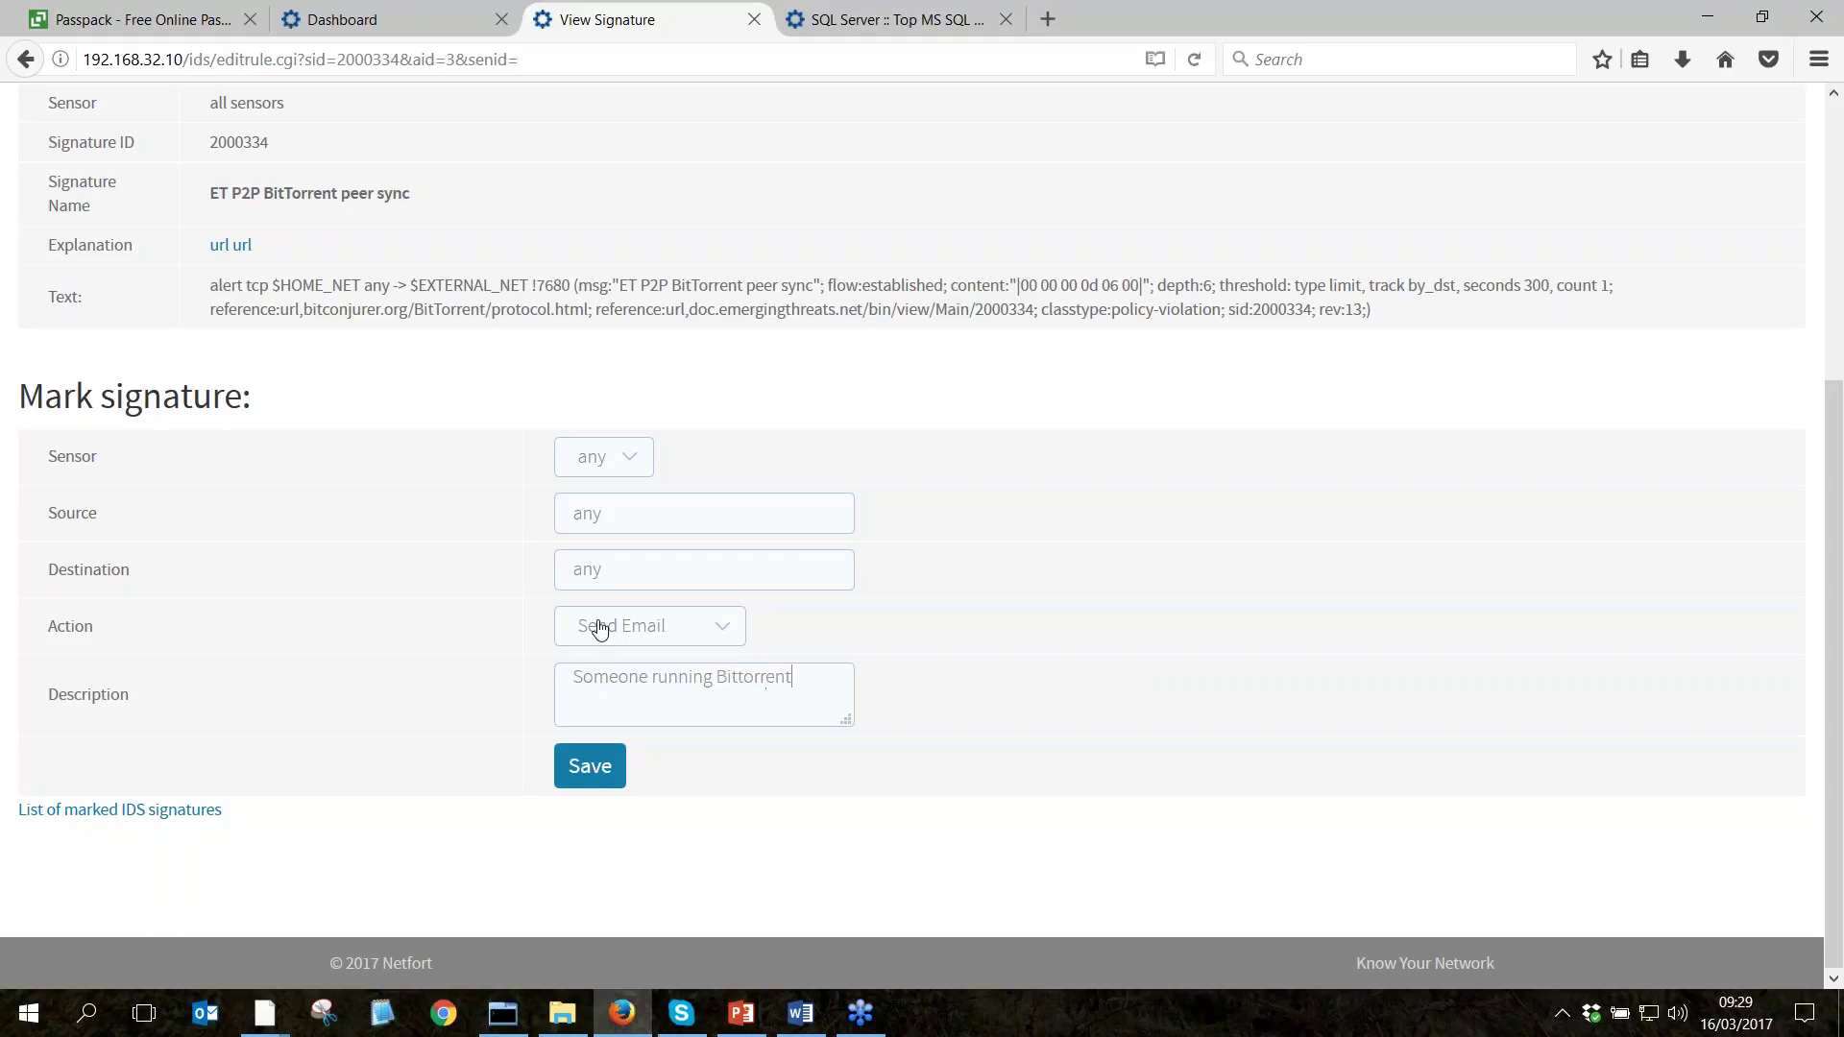
{"action": "left_click", "coordinate": [603, 780]}
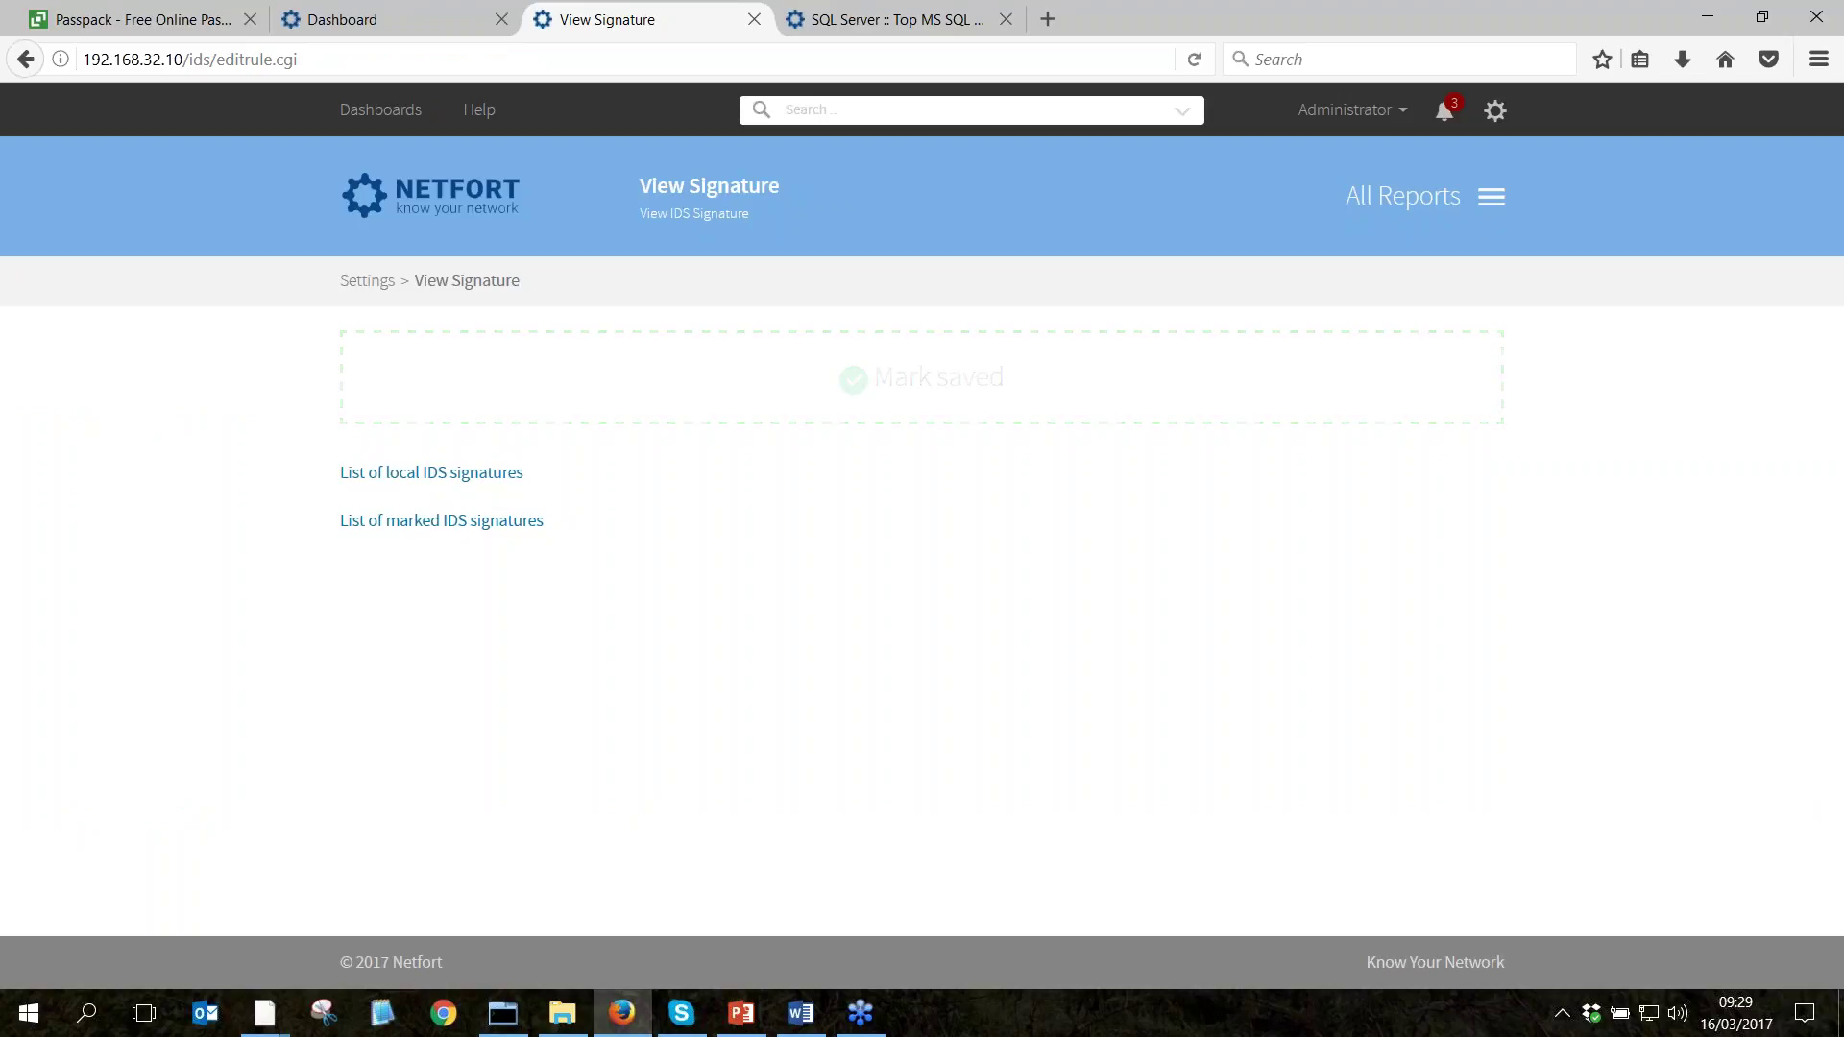
Return to the dashboard and search for the file or folder name "forecast", reviewing the file share results.
{"action": "left_click", "coordinate": [488, 211]}
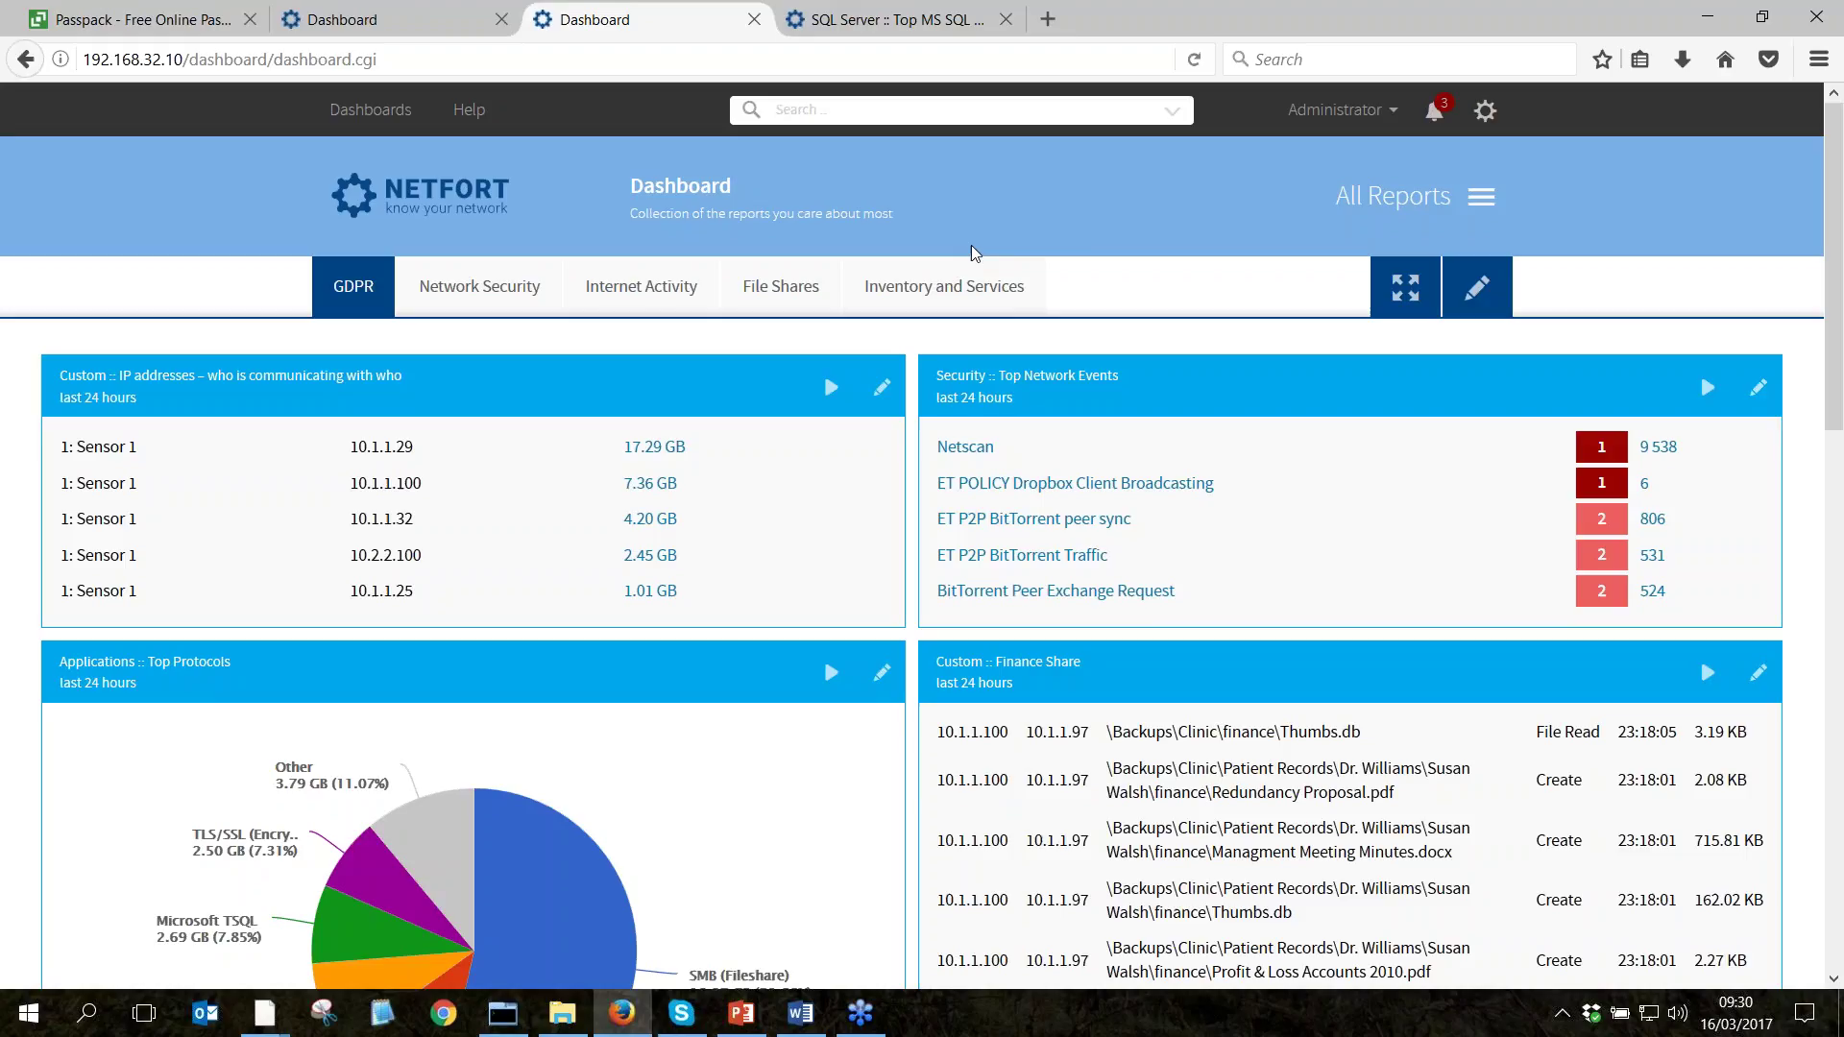
{"action": "left_click", "coordinate": [1176, 112]}
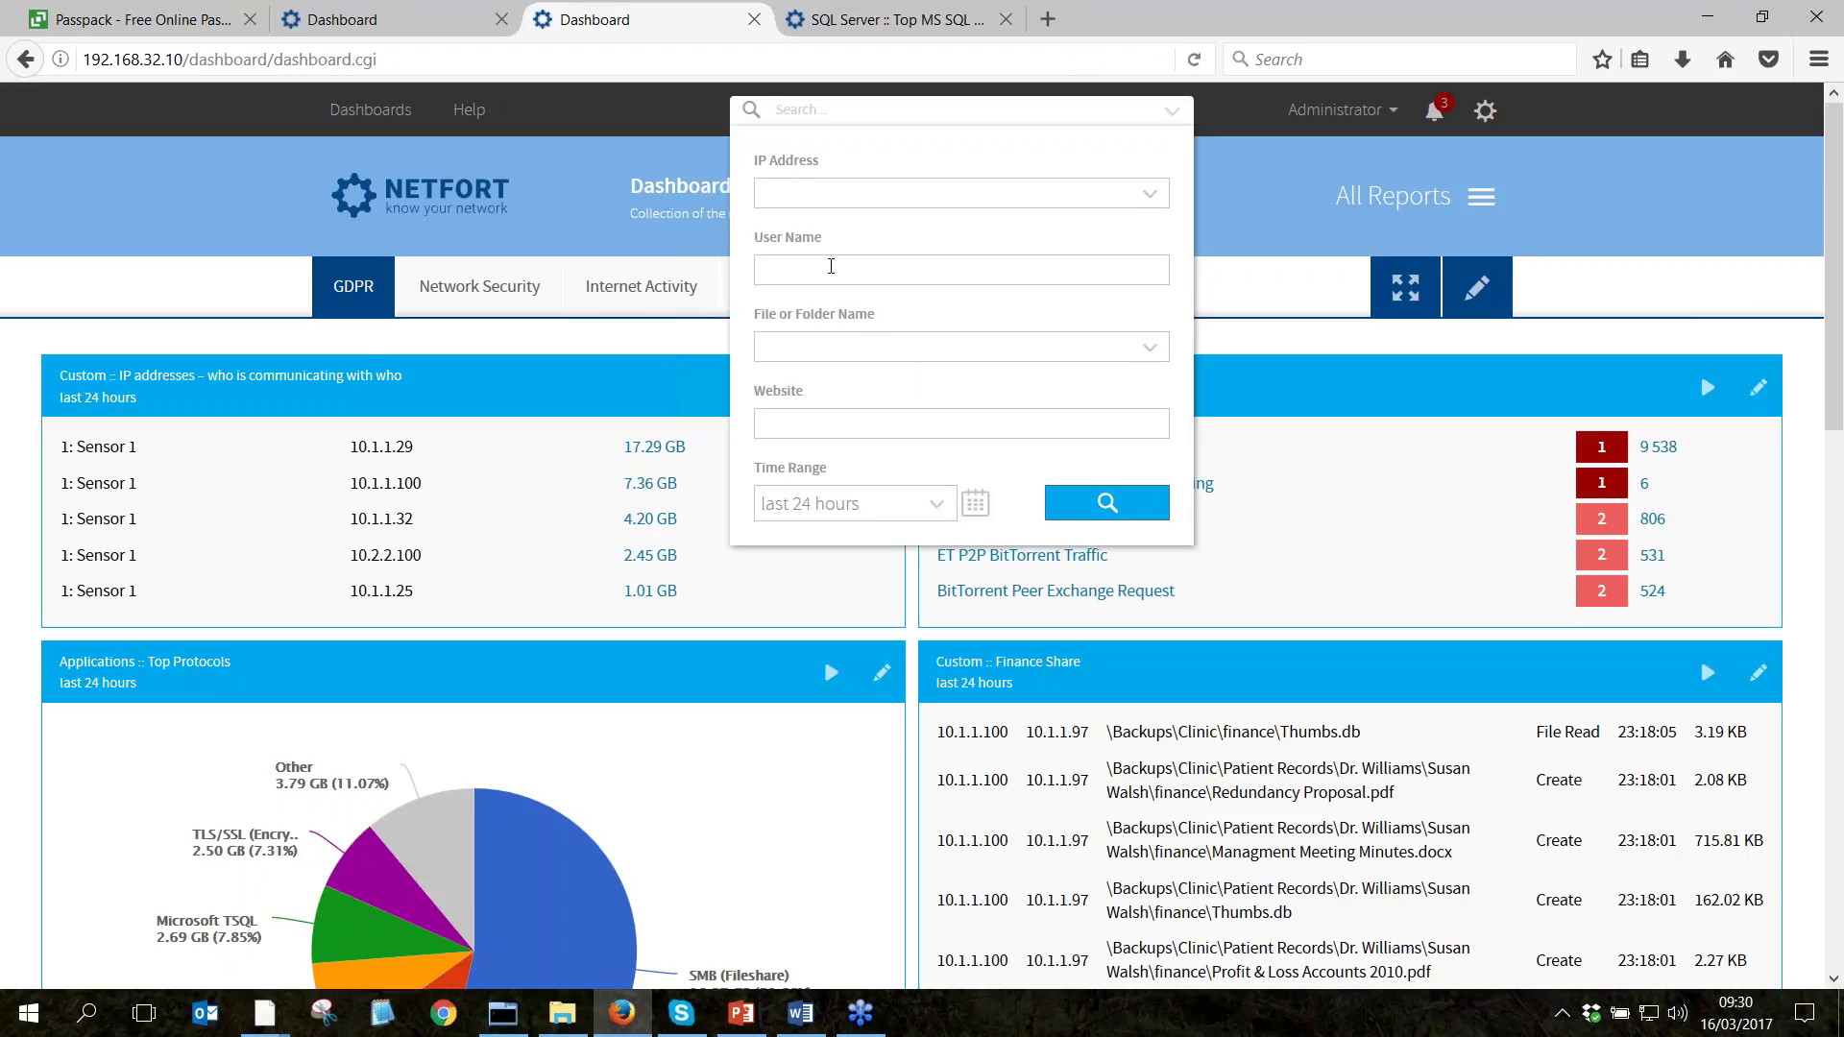
{"action": "left_click", "coordinate": [838, 340]}
{"action": "type", "text": "forecast"}
{"action": "left_click", "coordinate": [1076, 511]}
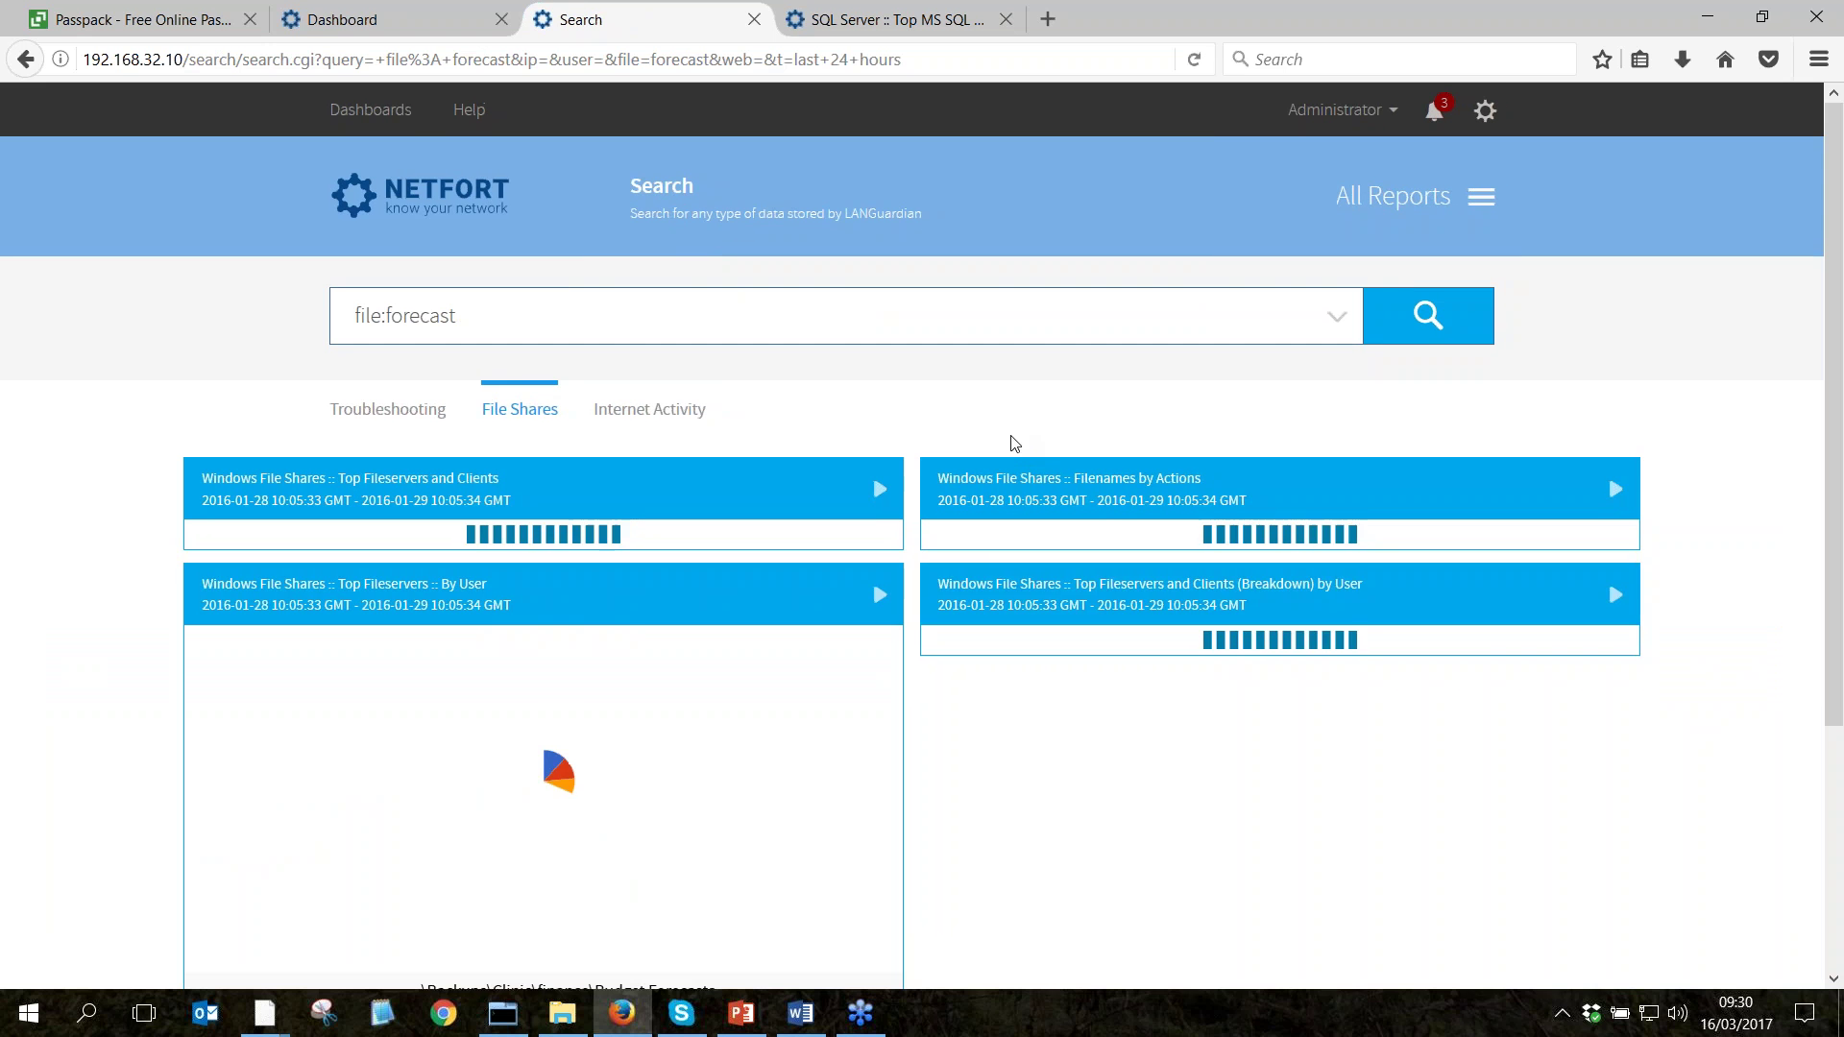
{"action": "scroll", "coordinate": [1015, 445], "scroll_direction": "down", "scroll_amount": 4}
{"action": "scroll", "coordinate": [1016, 445], "scroll_direction": "down", "scroll_amount": 3}
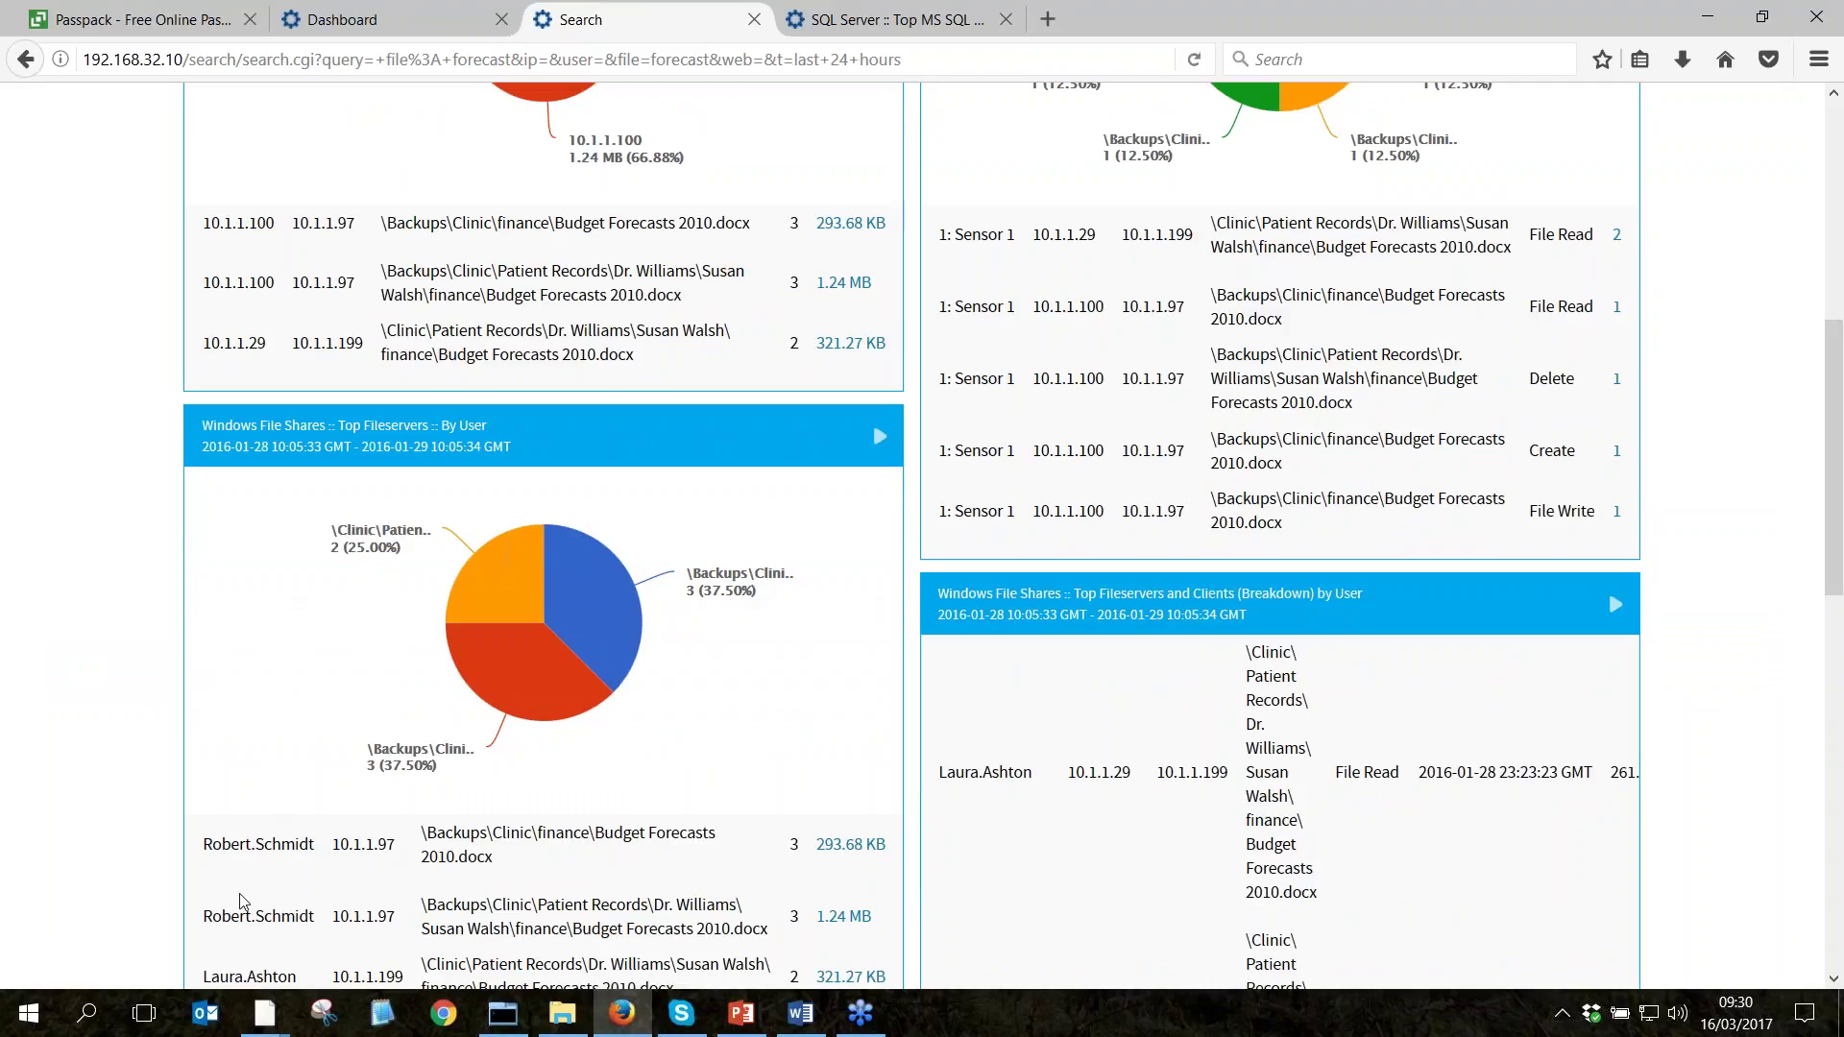
Open the full Top Fileservers :: By User report and drill into the 1.24 MB total, collapsing the filters in both reports.
{"action": "left_click", "coordinate": [876, 440]}
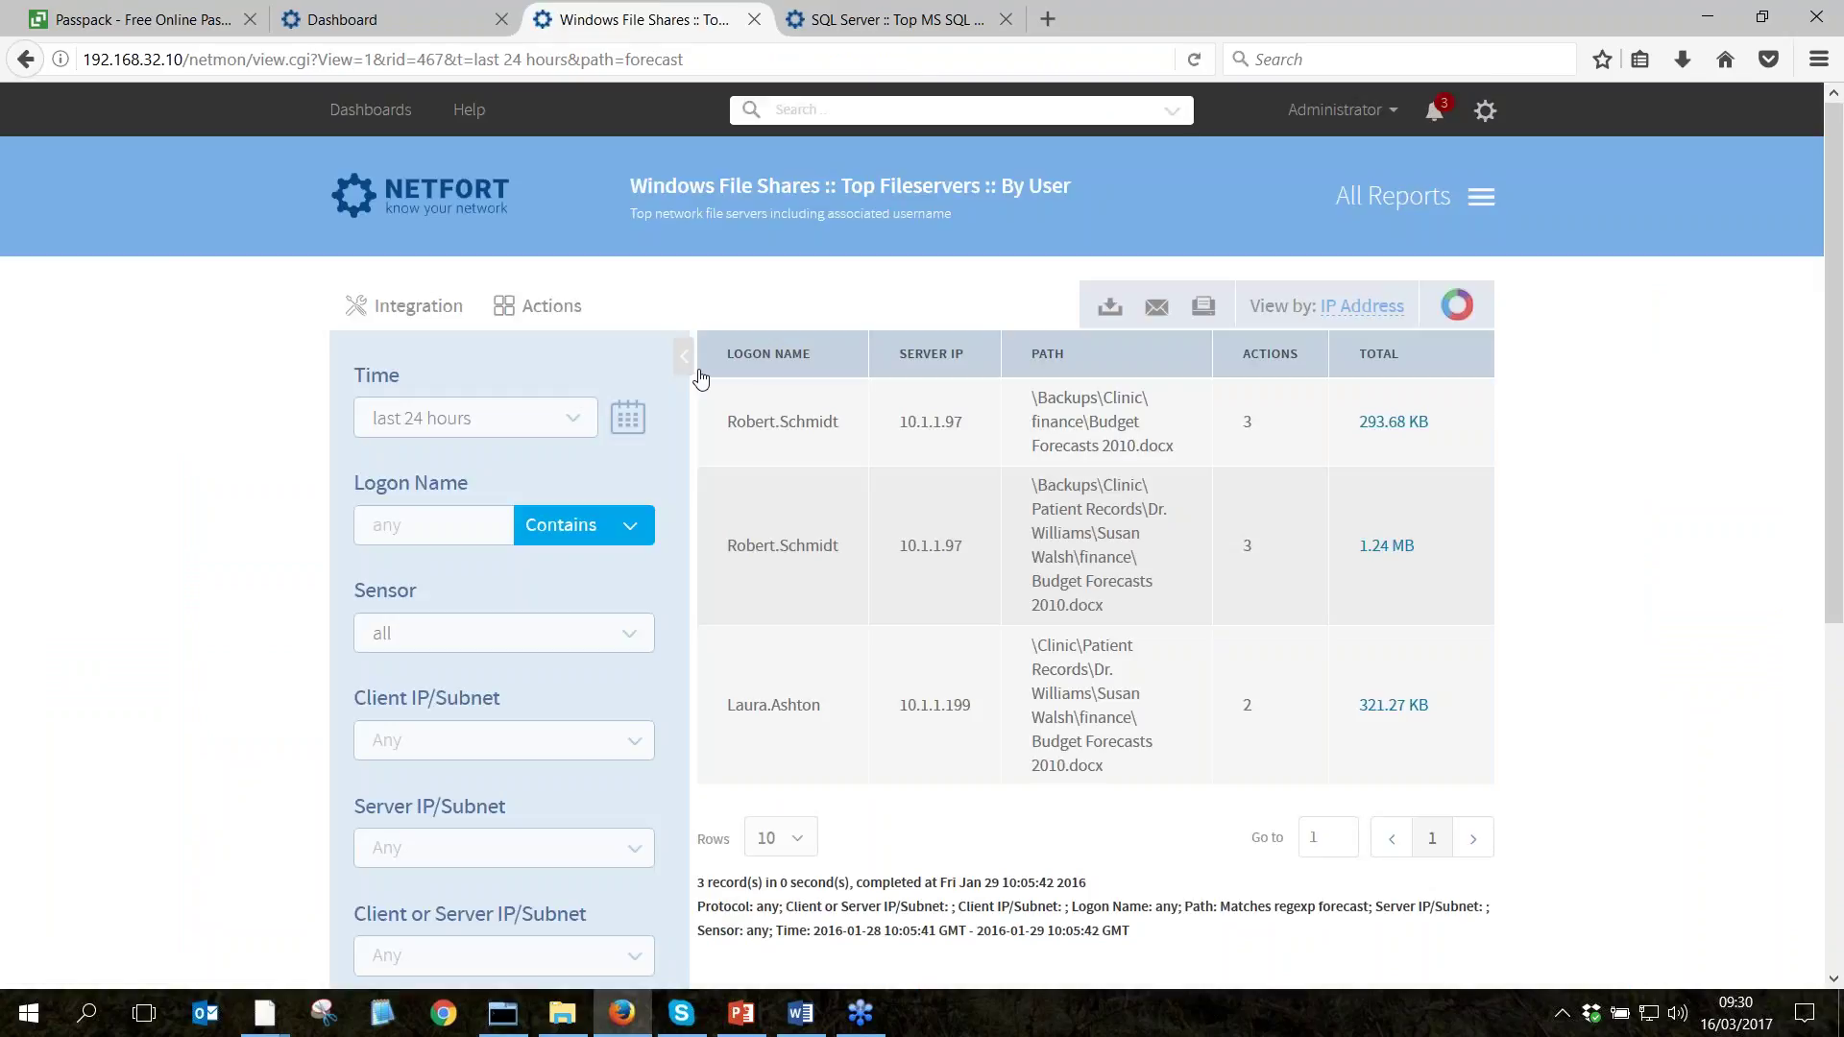
{"action": "left_click", "coordinate": [680, 371]}
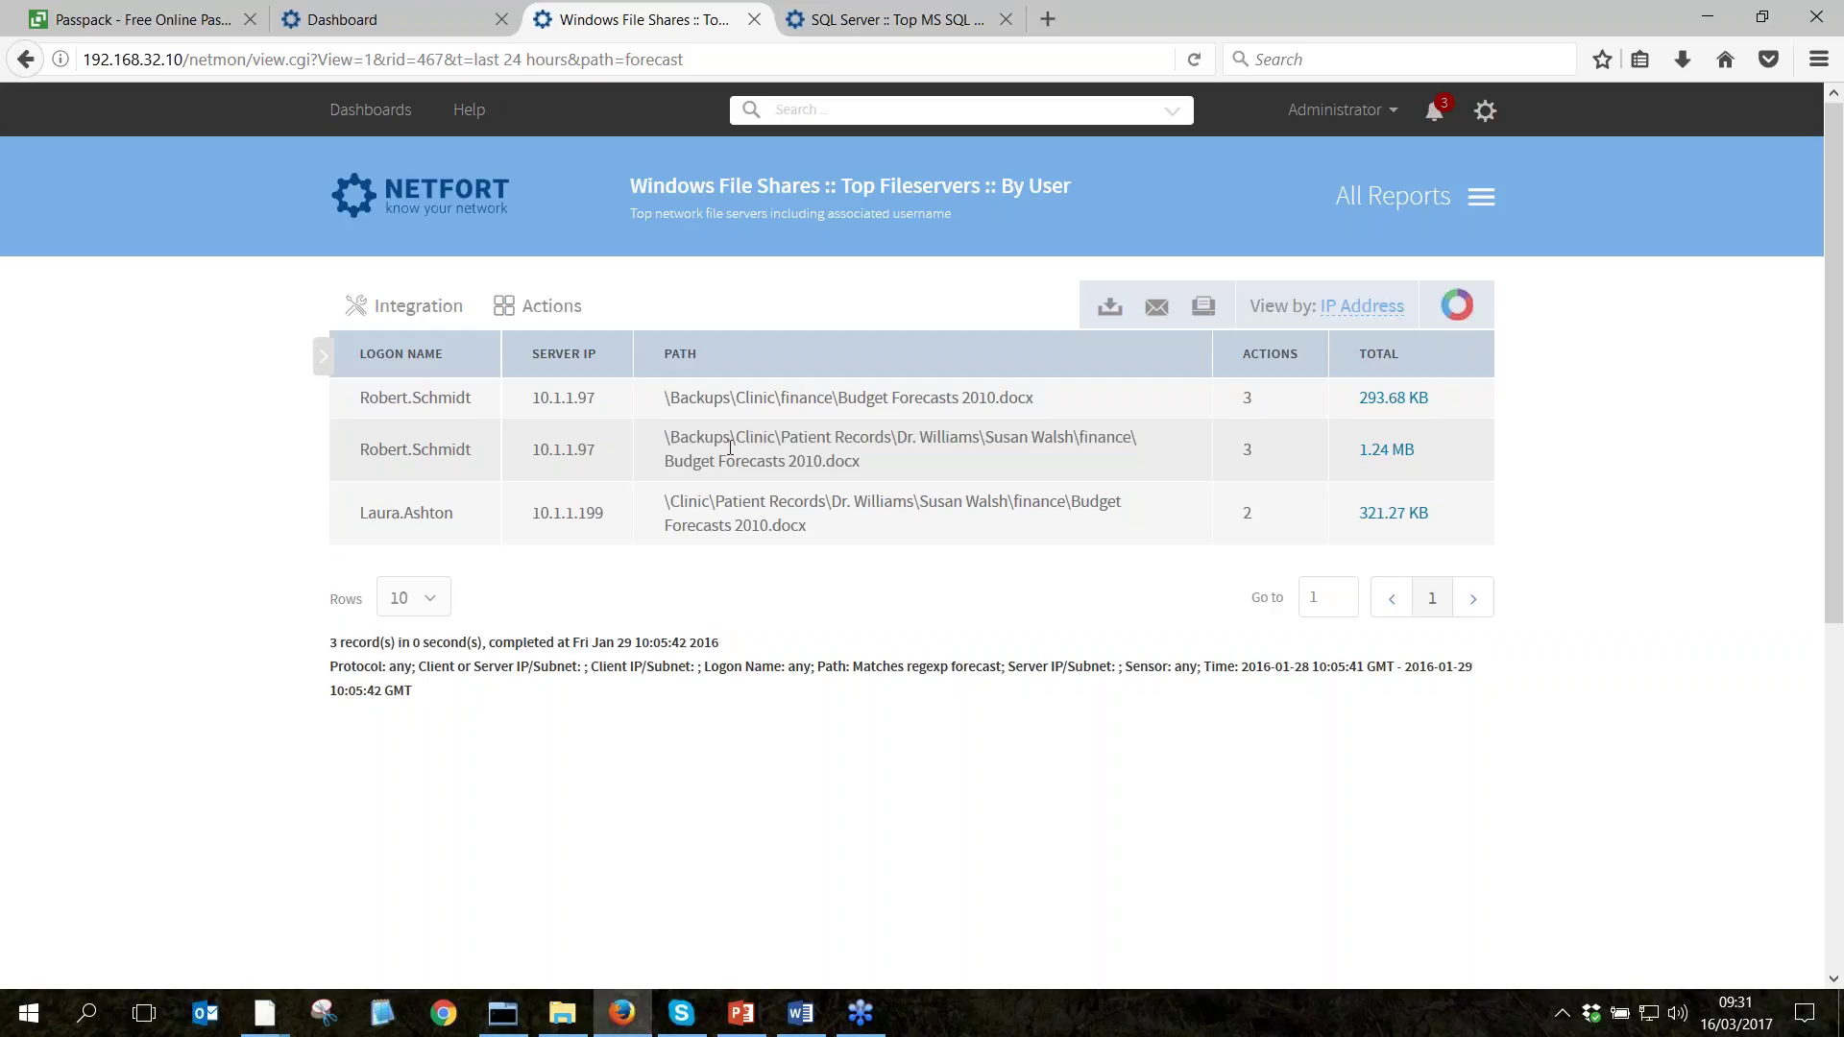
{"action": "left_click", "coordinate": [1385, 463]}
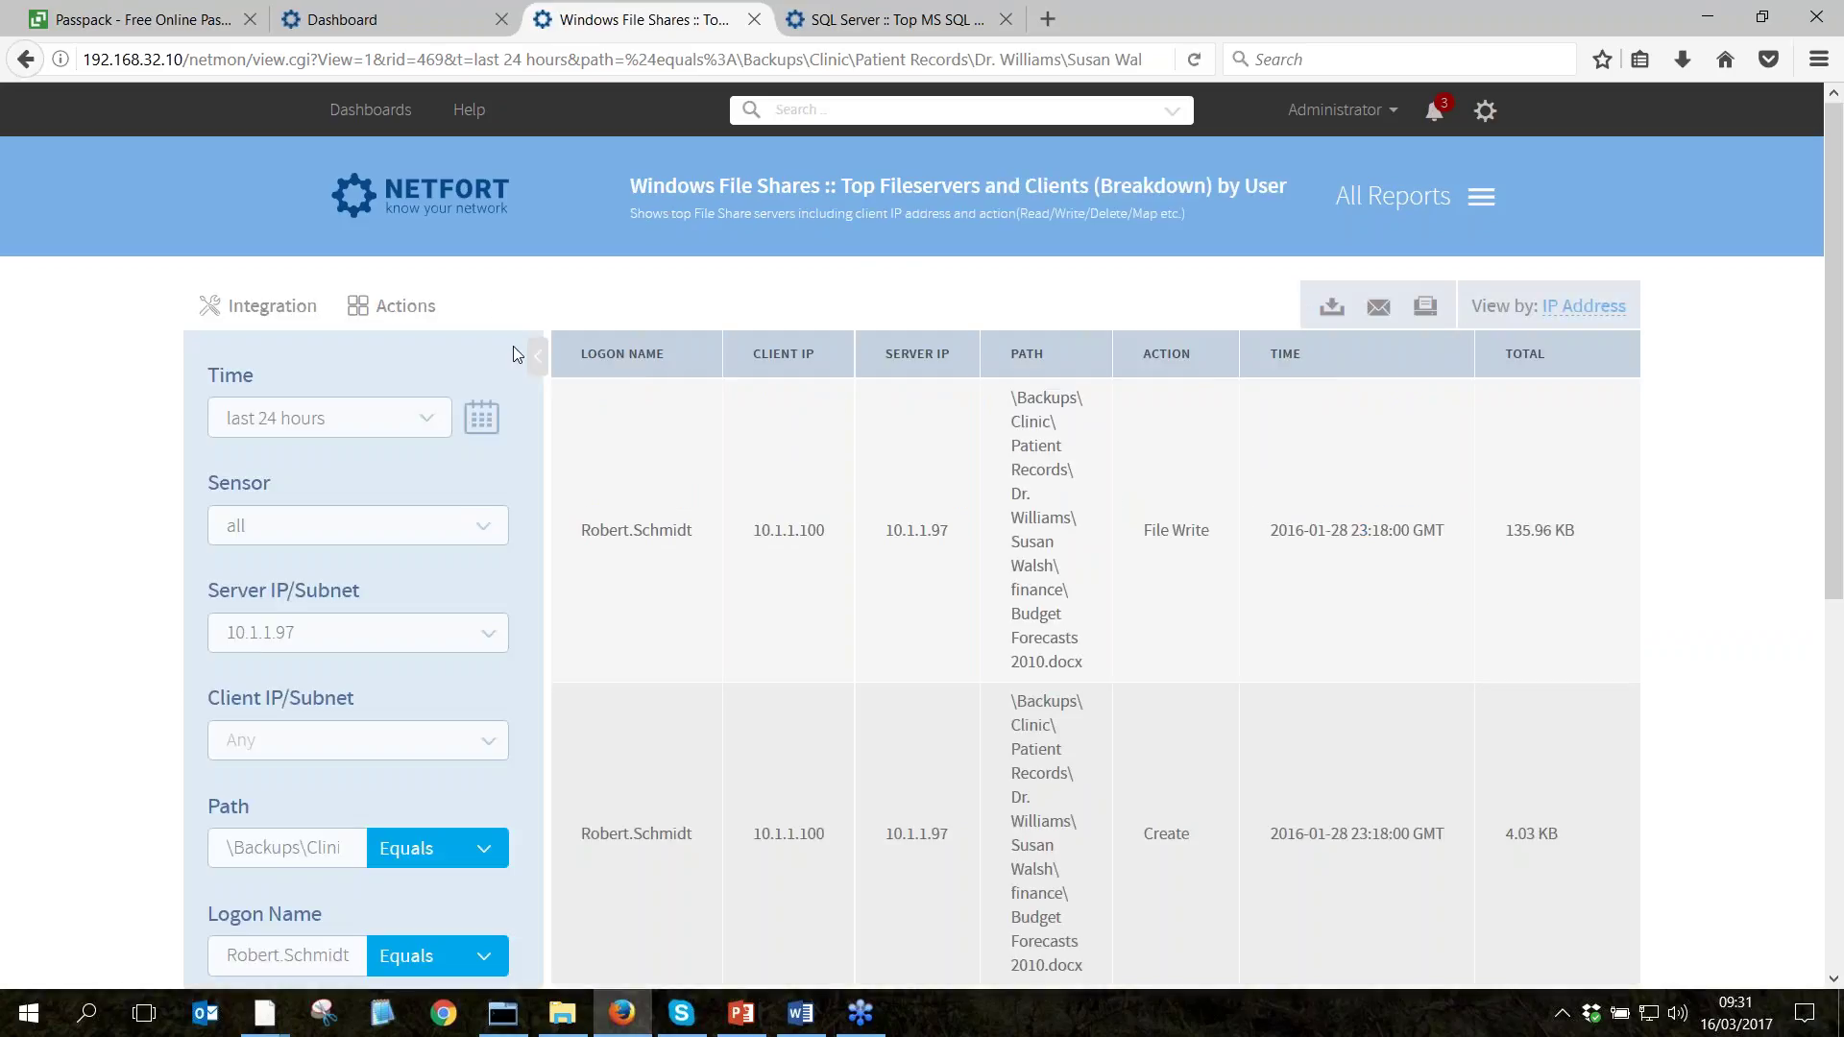
{"action": "left_click", "coordinate": [539, 362]}
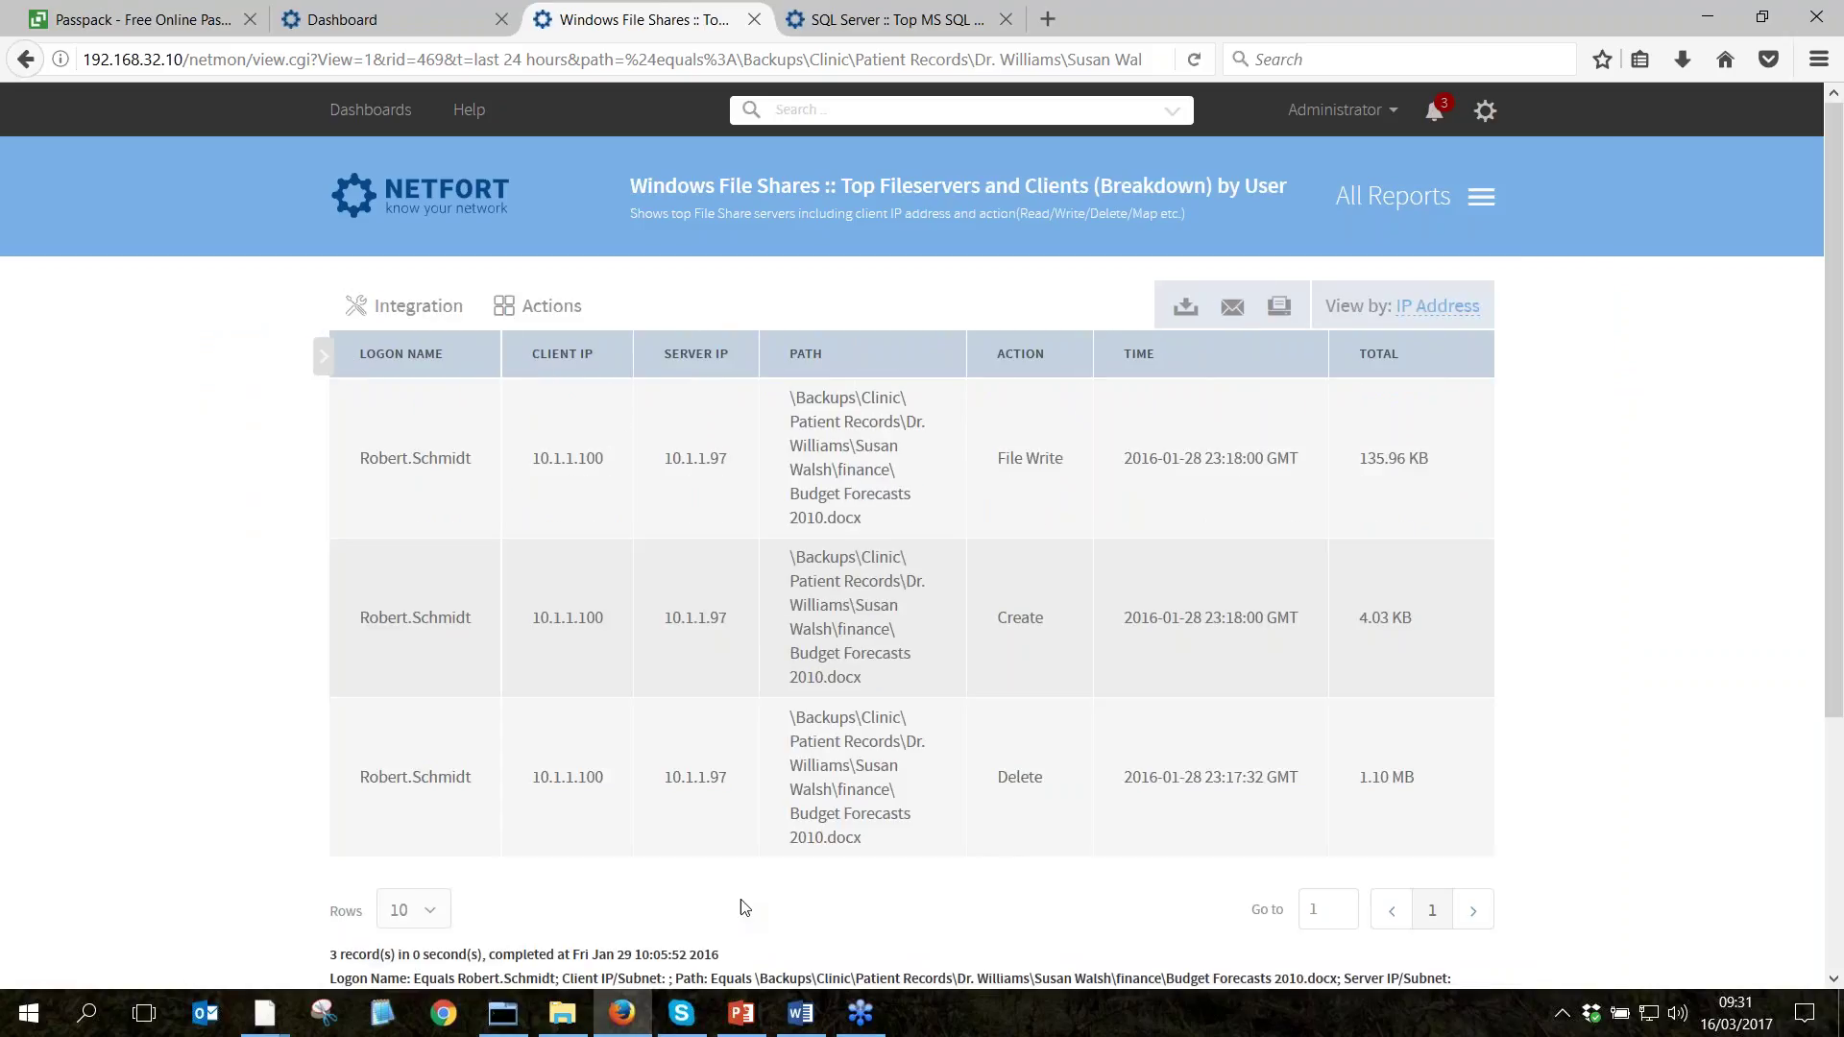
Highlight the logon name, time, total and file path of the Delete action on Budget Forecasts 2010.docx.
{"action": "left_click_drag", "start_coordinate": [1006, 778], "coordinate": [1043, 778]}
{"action": "left_click_drag", "start_coordinate": [366, 778], "coordinate": [452, 778]}
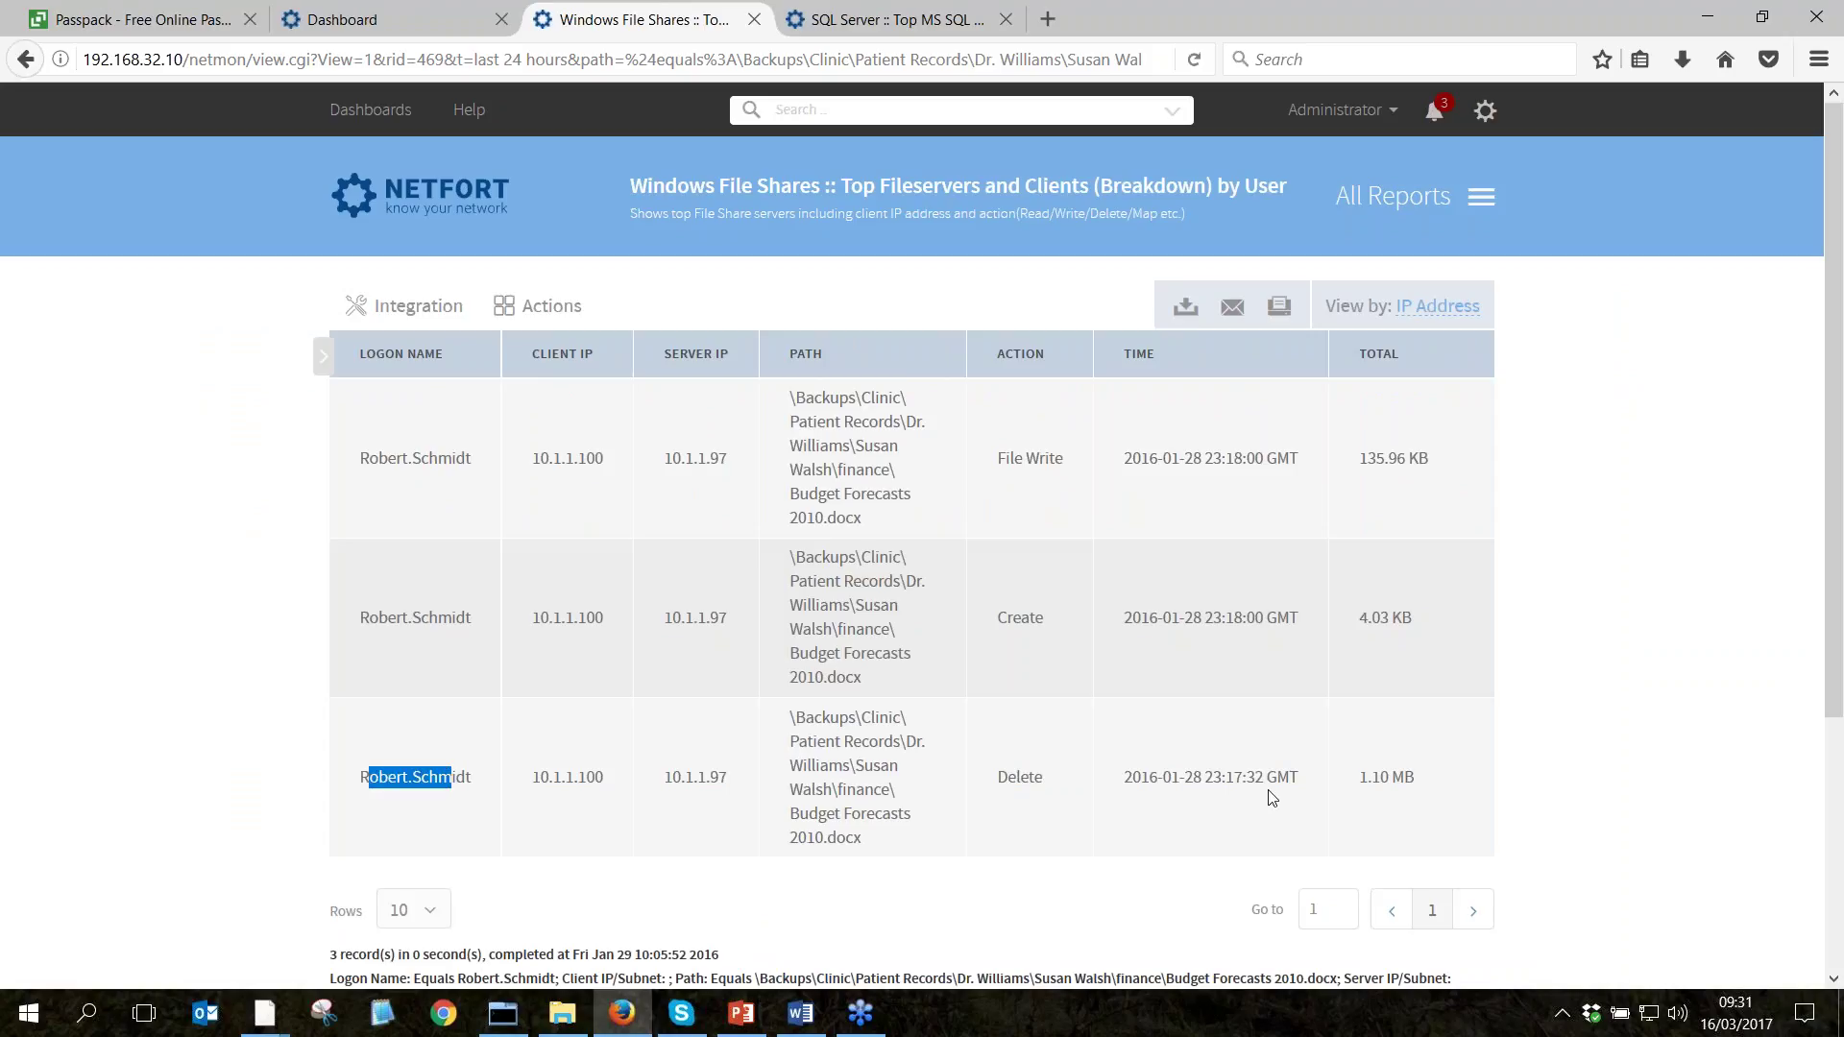
{"action": "left_click_drag", "start_coordinate": [1134, 778], "coordinate": [1304, 782]}
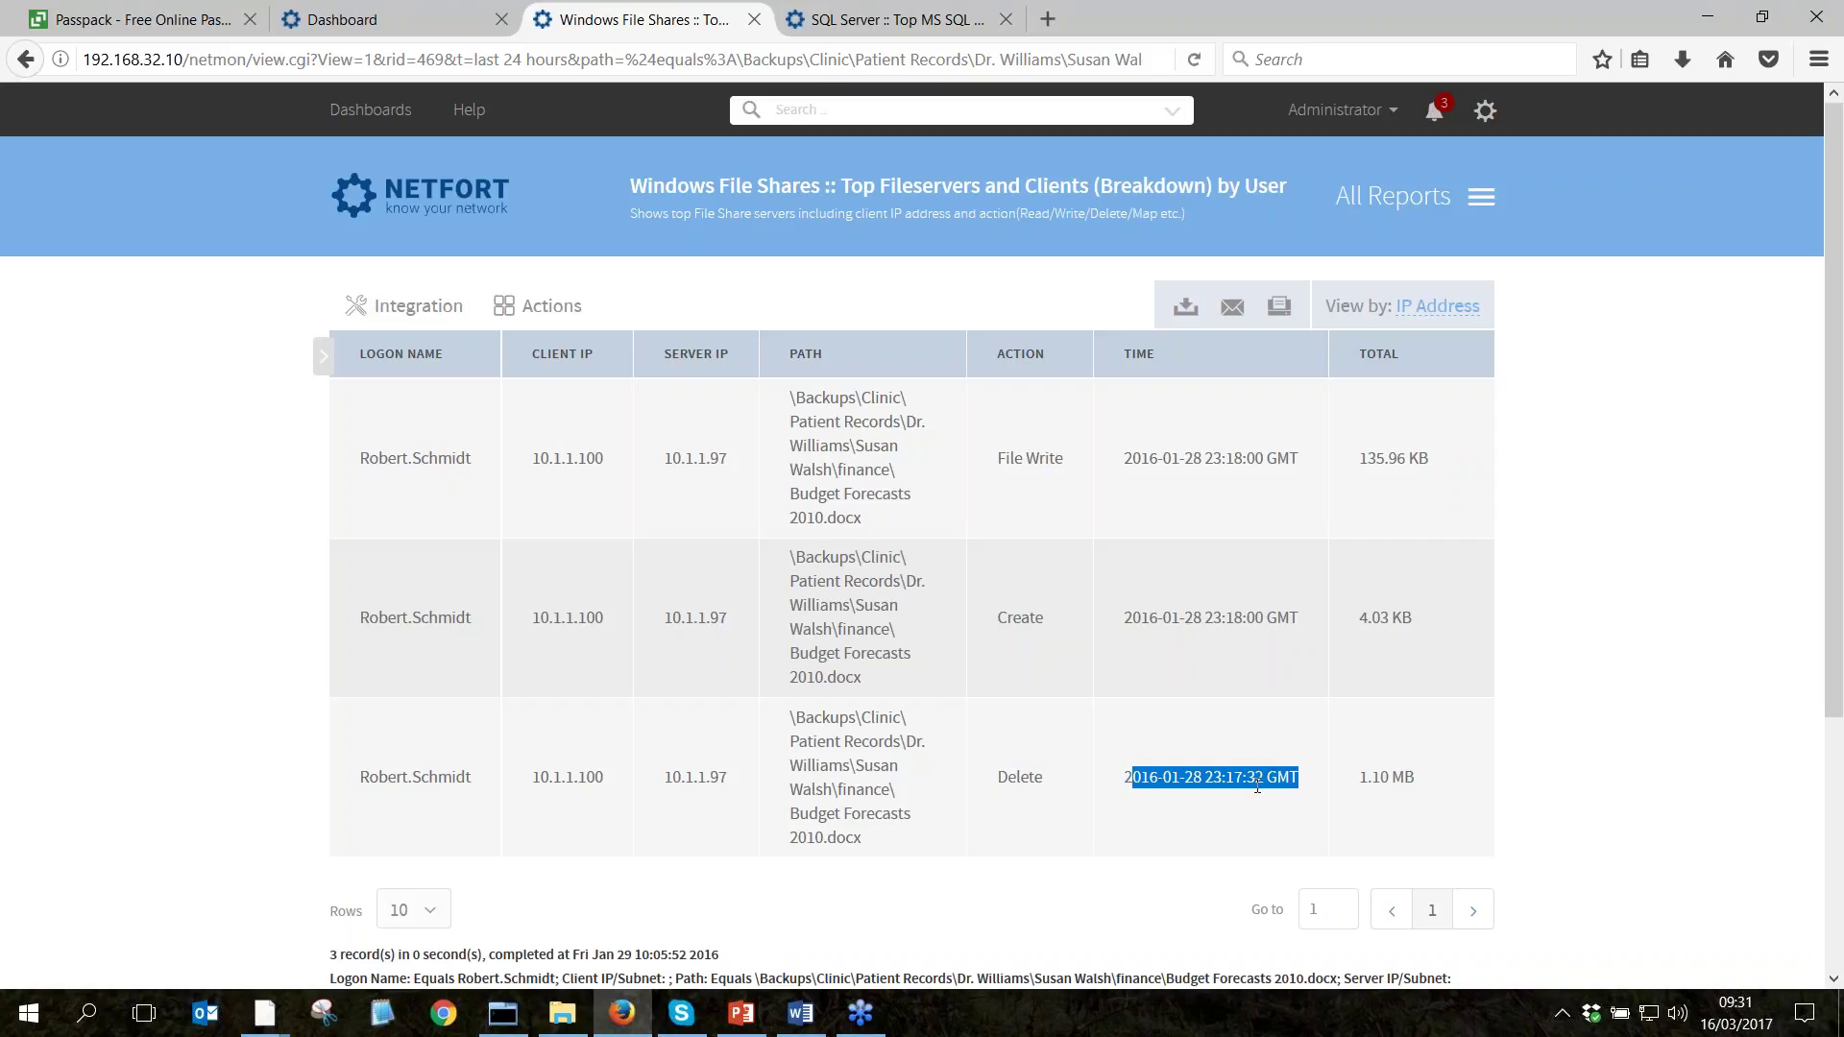
{"action": "left_click_drag", "start_coordinate": [1431, 780], "coordinate": [1344, 783]}
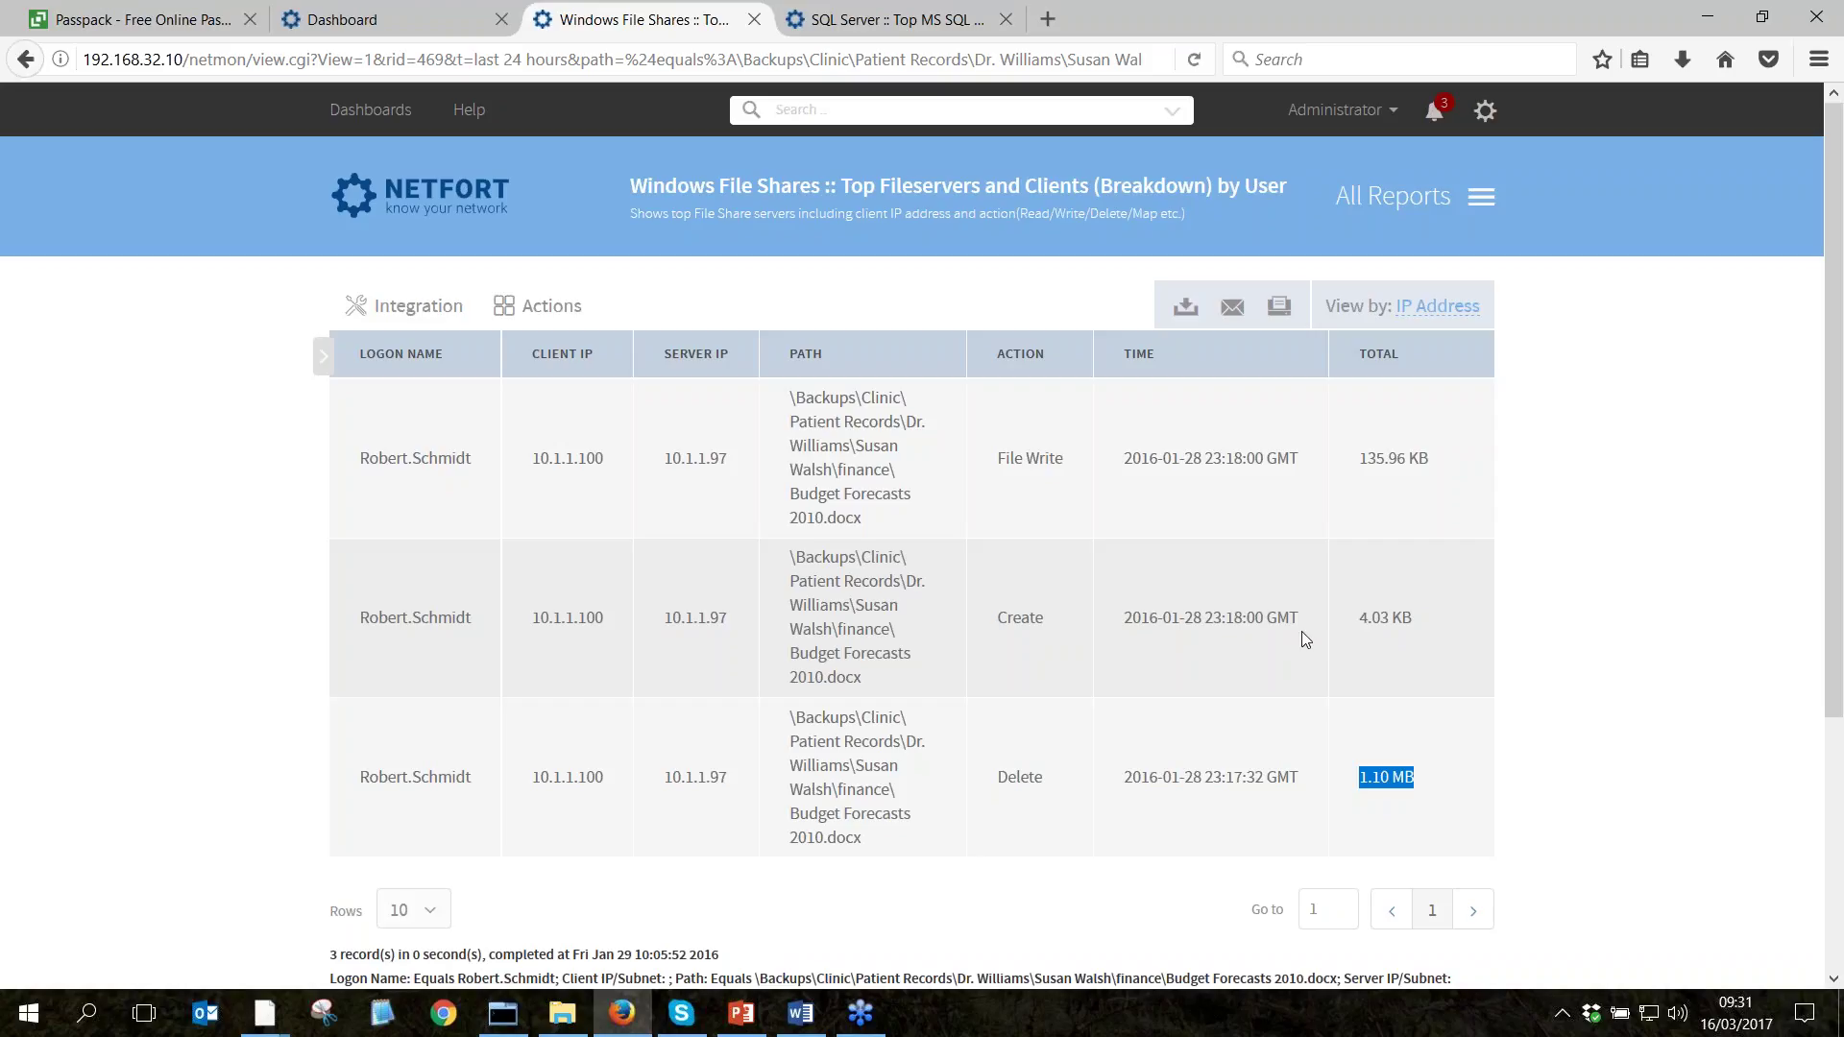
{"action": "left_click_drag", "start_coordinate": [1060, 787], "coordinate": [354, 780]}
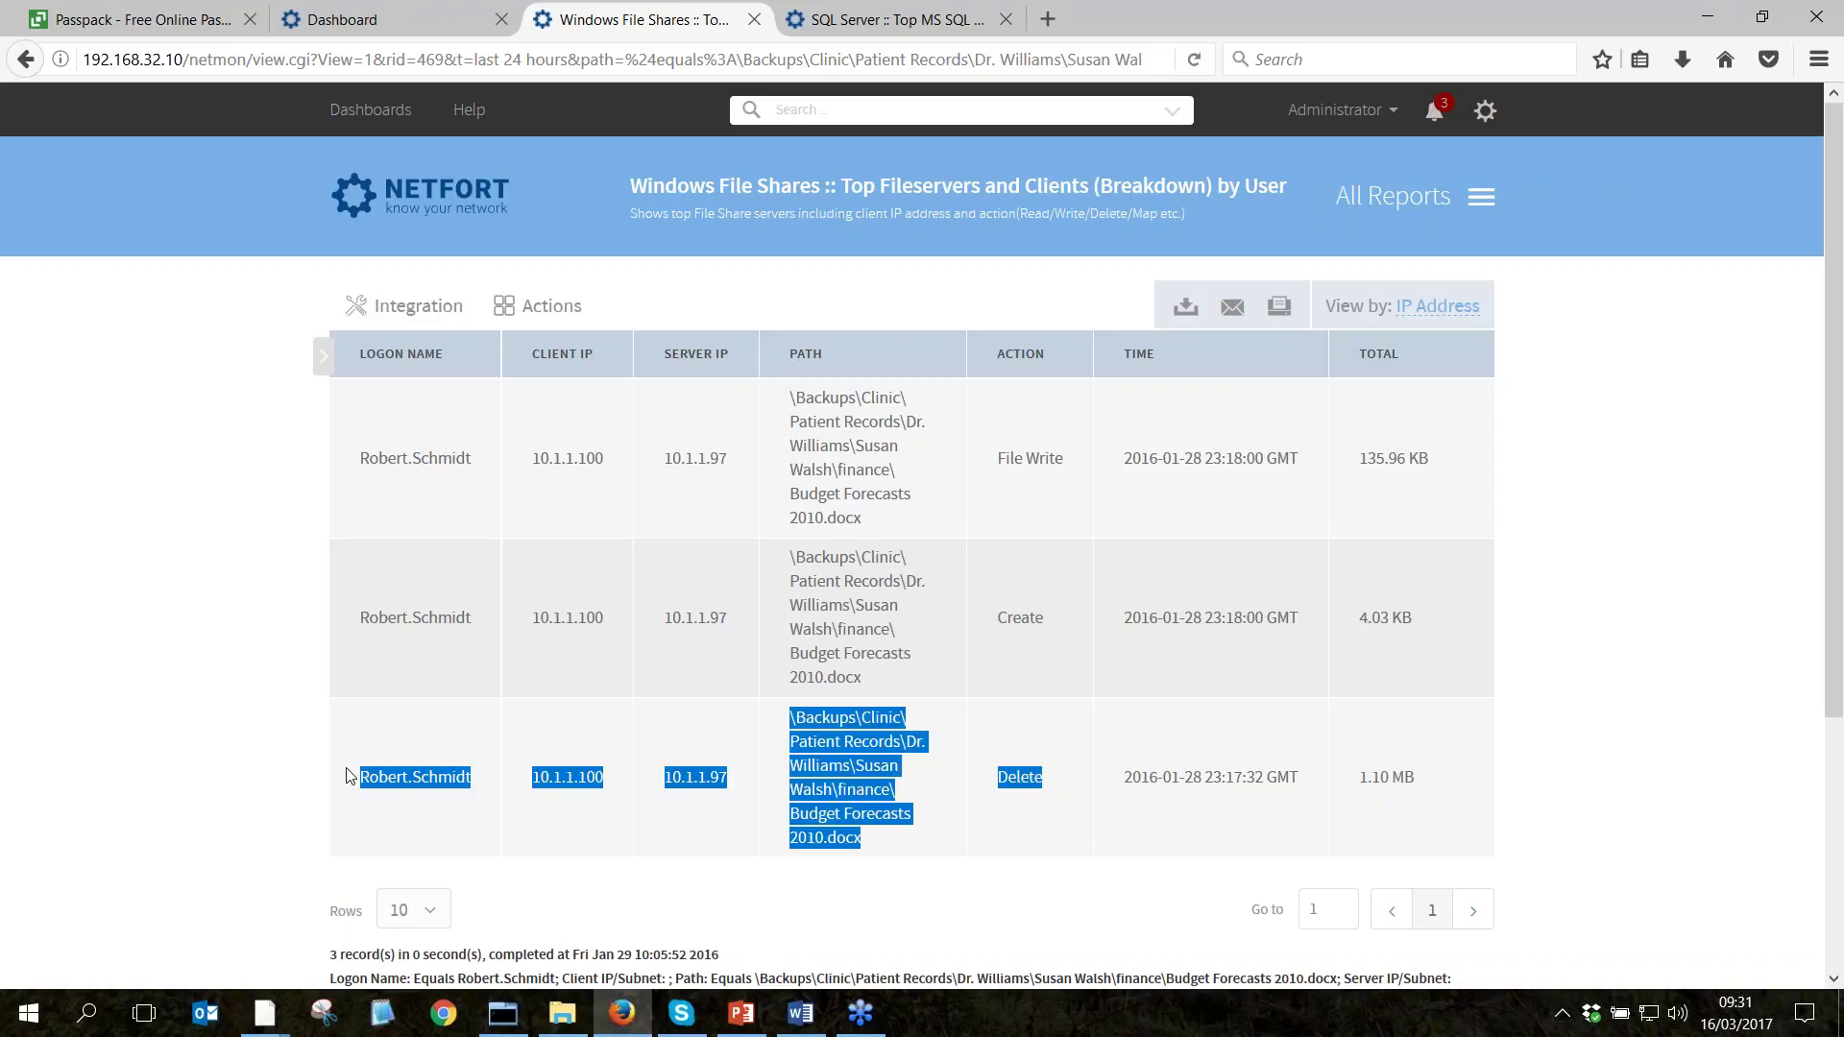
{"action": "left_click", "coordinate": [421, 788]}
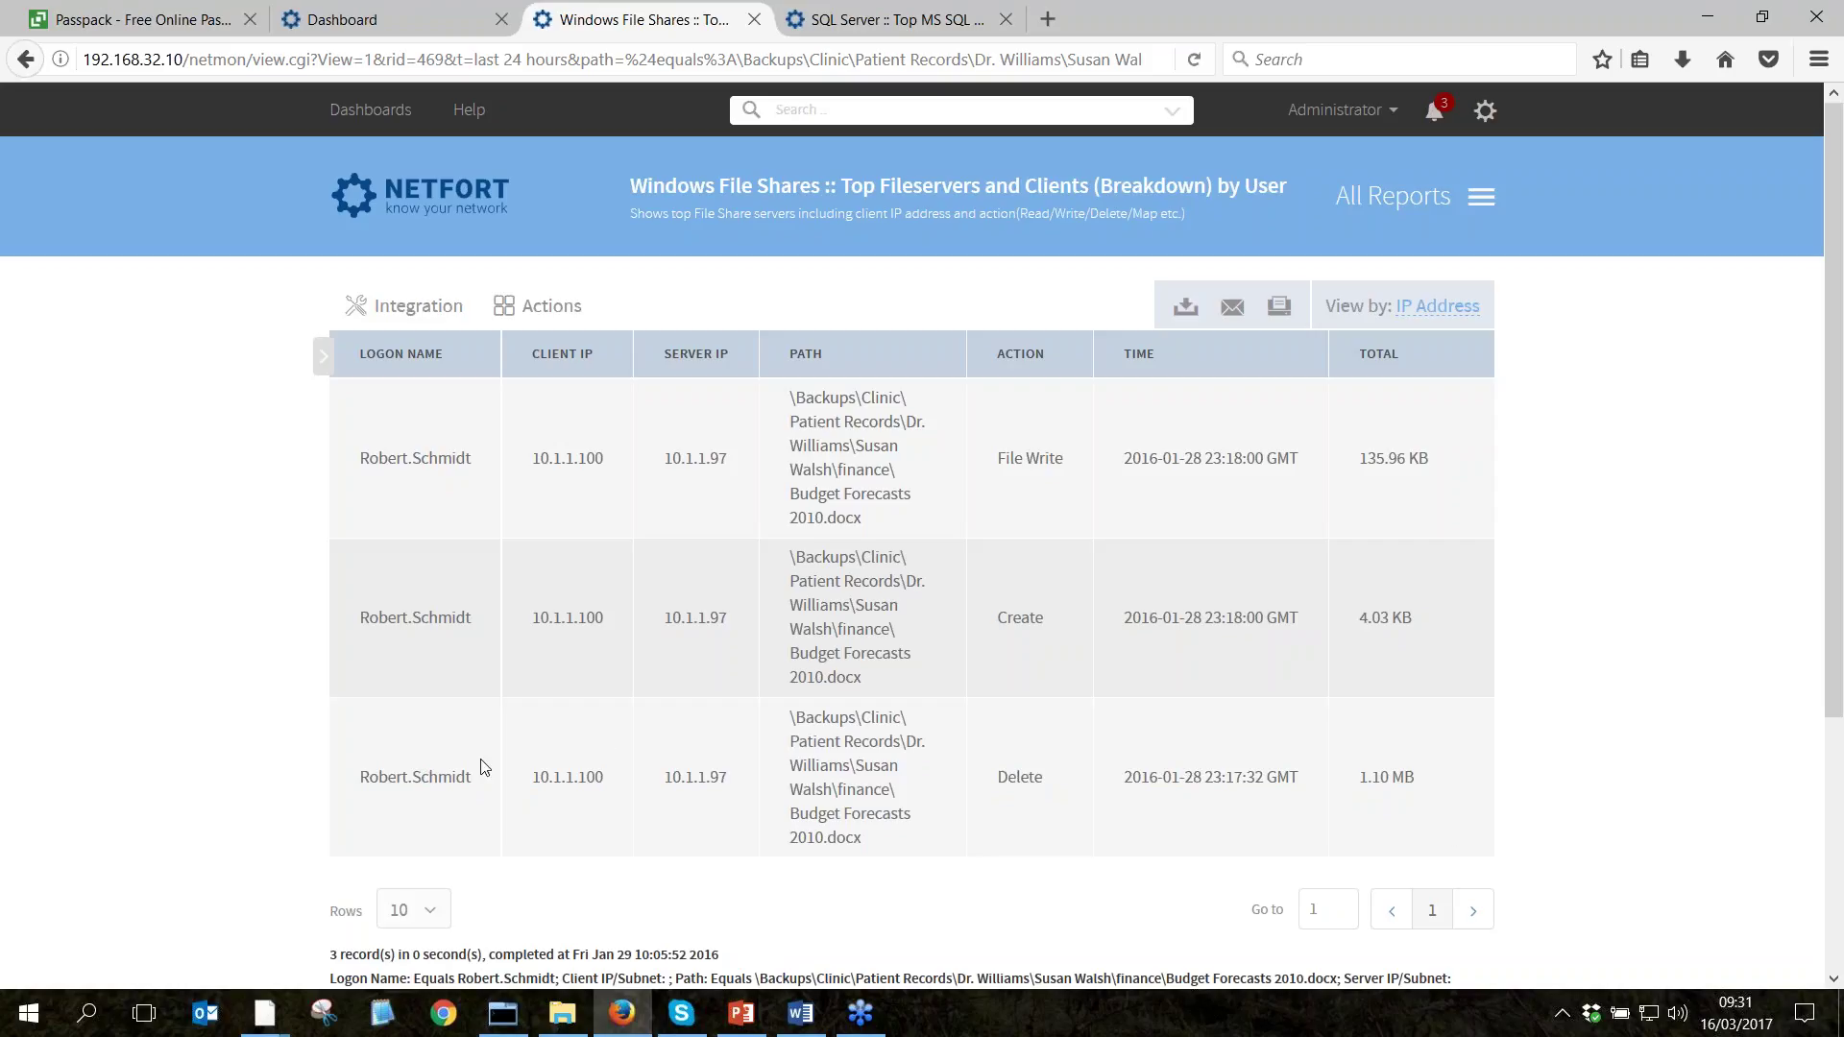
{"action": "left_click_drag", "start_coordinate": [790, 716], "coordinate": [884, 849]}
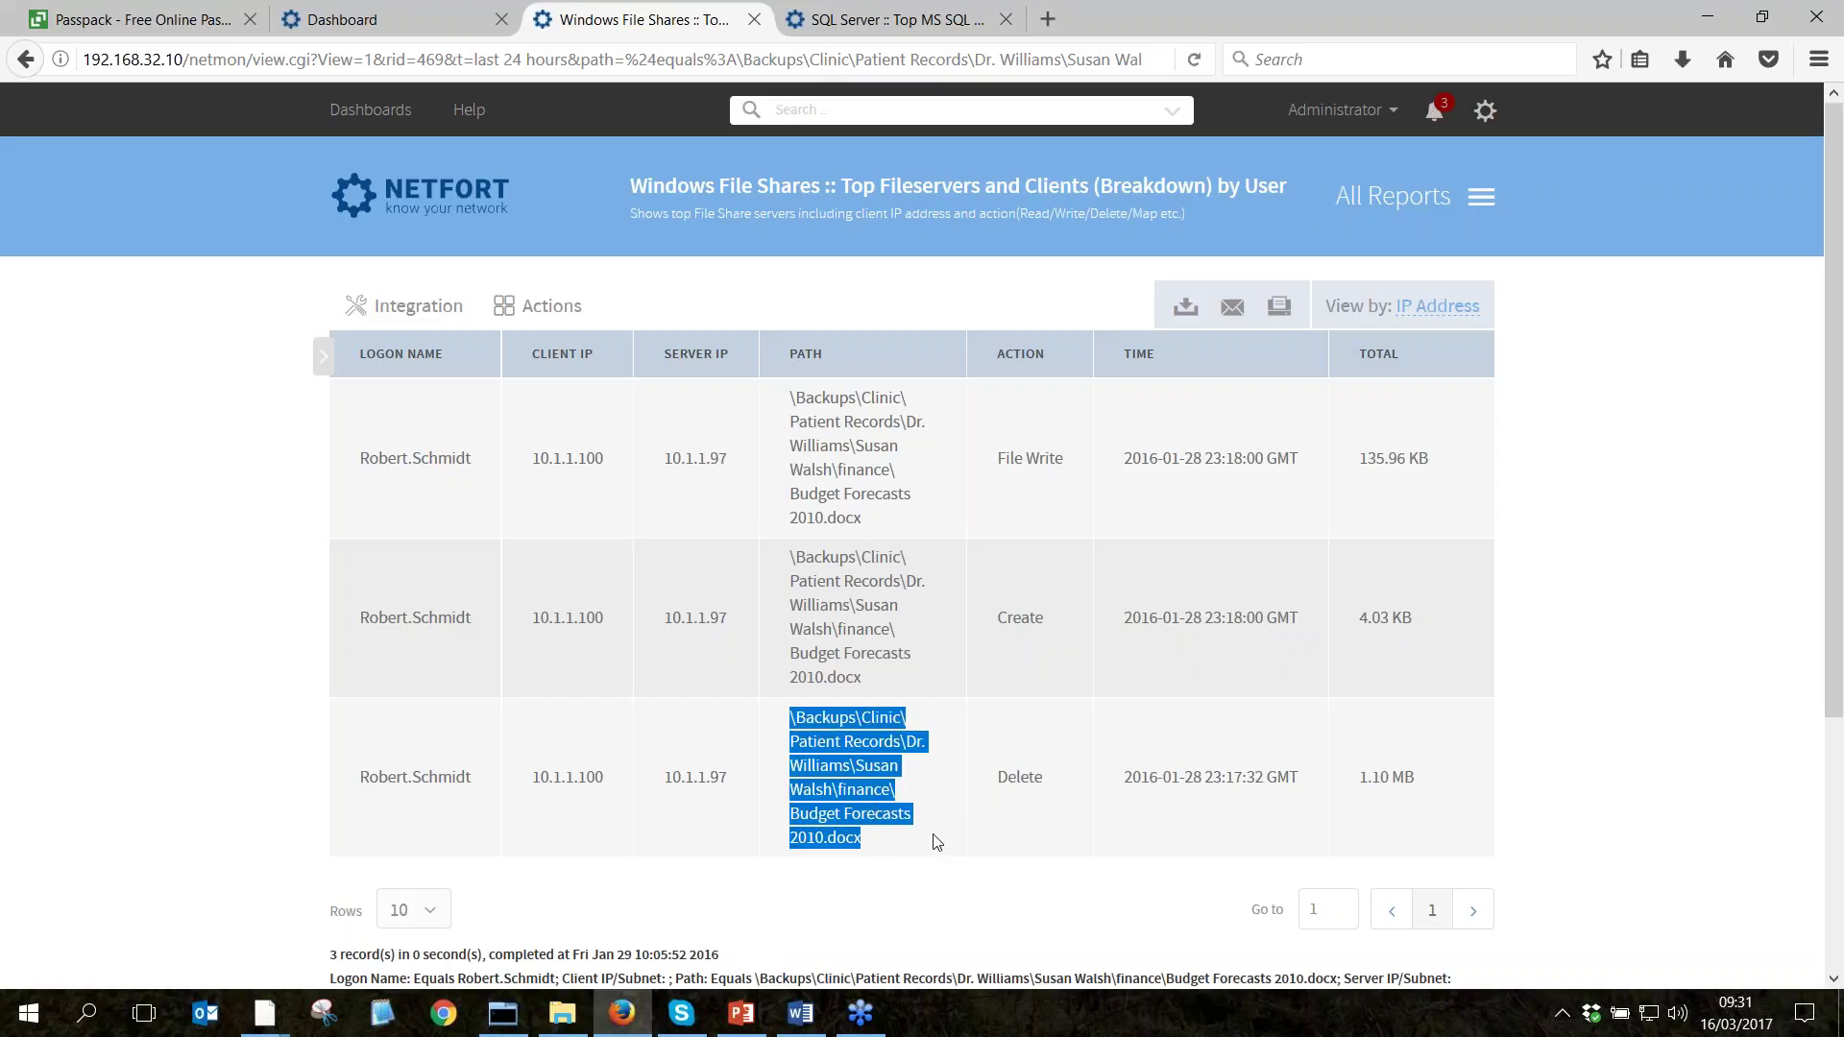
{"action": "left_click", "coordinate": [925, 830]}
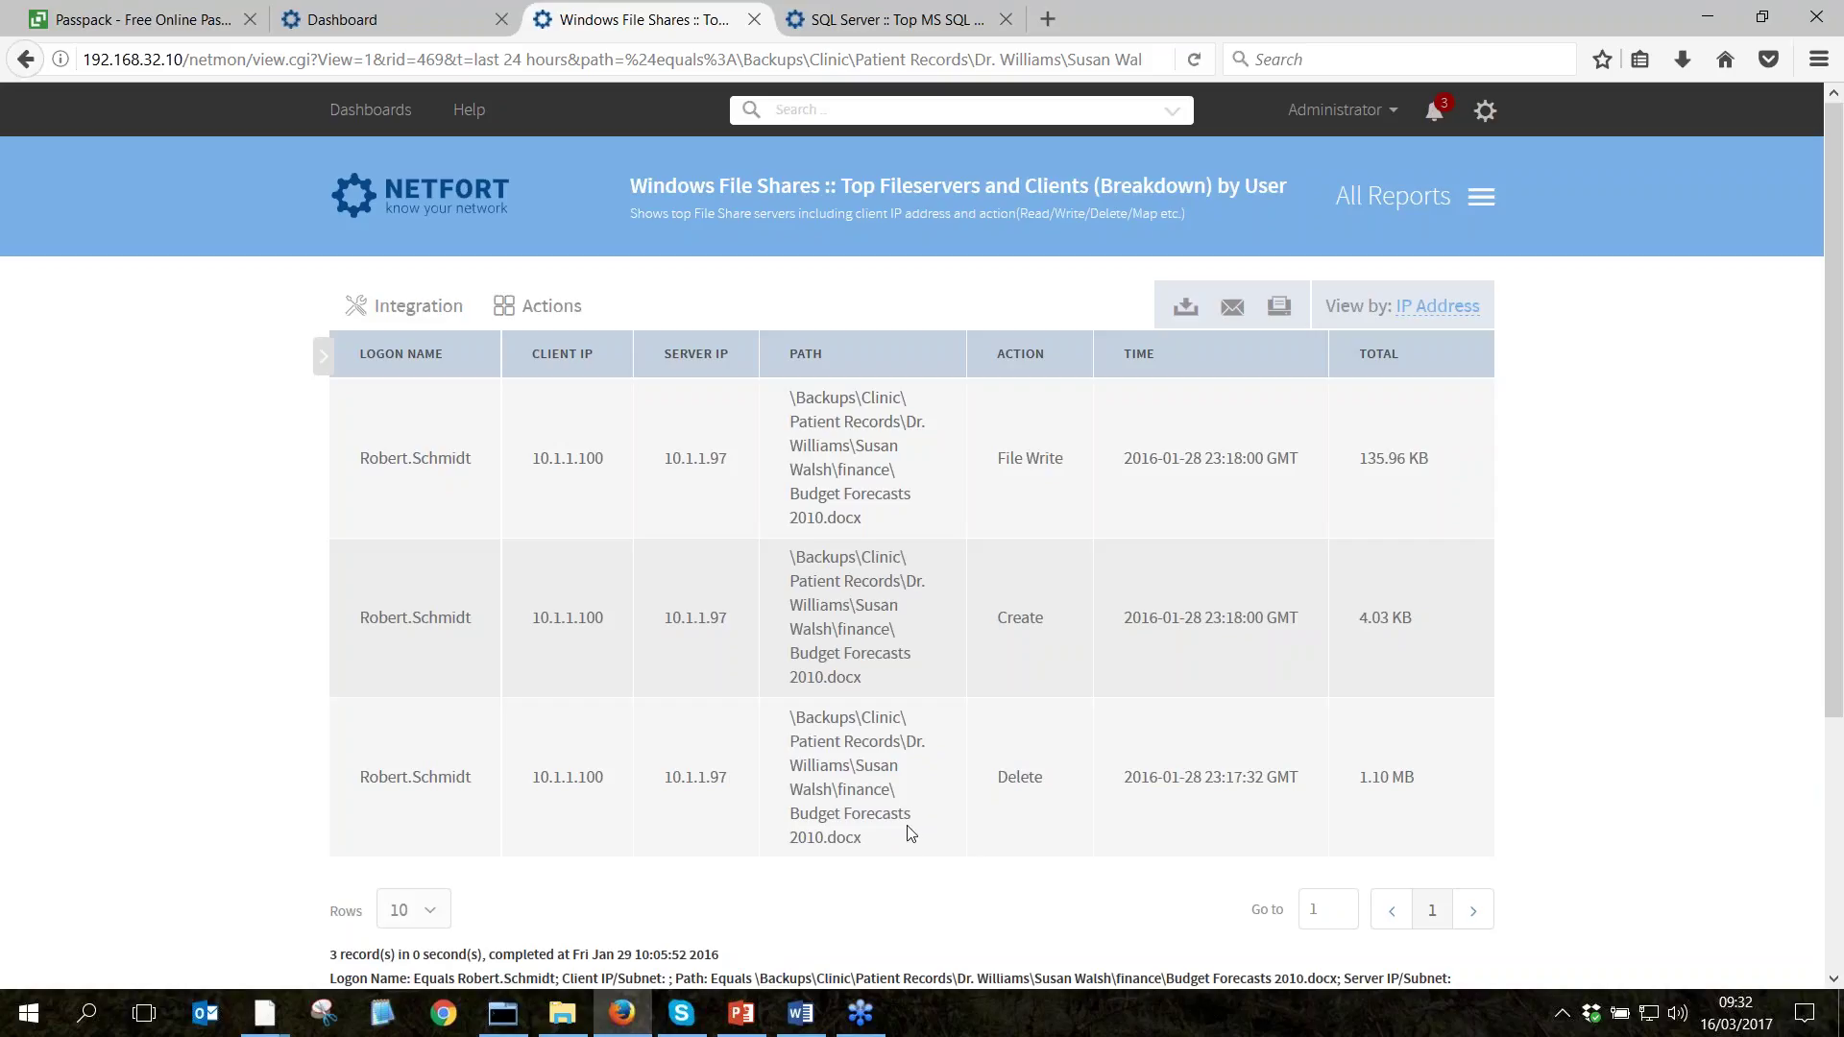
Return to the GDPR dashboard and review the Finance Share, Emails by Subject and traffic reports.
{"action": "left_click", "coordinate": [480, 208]}
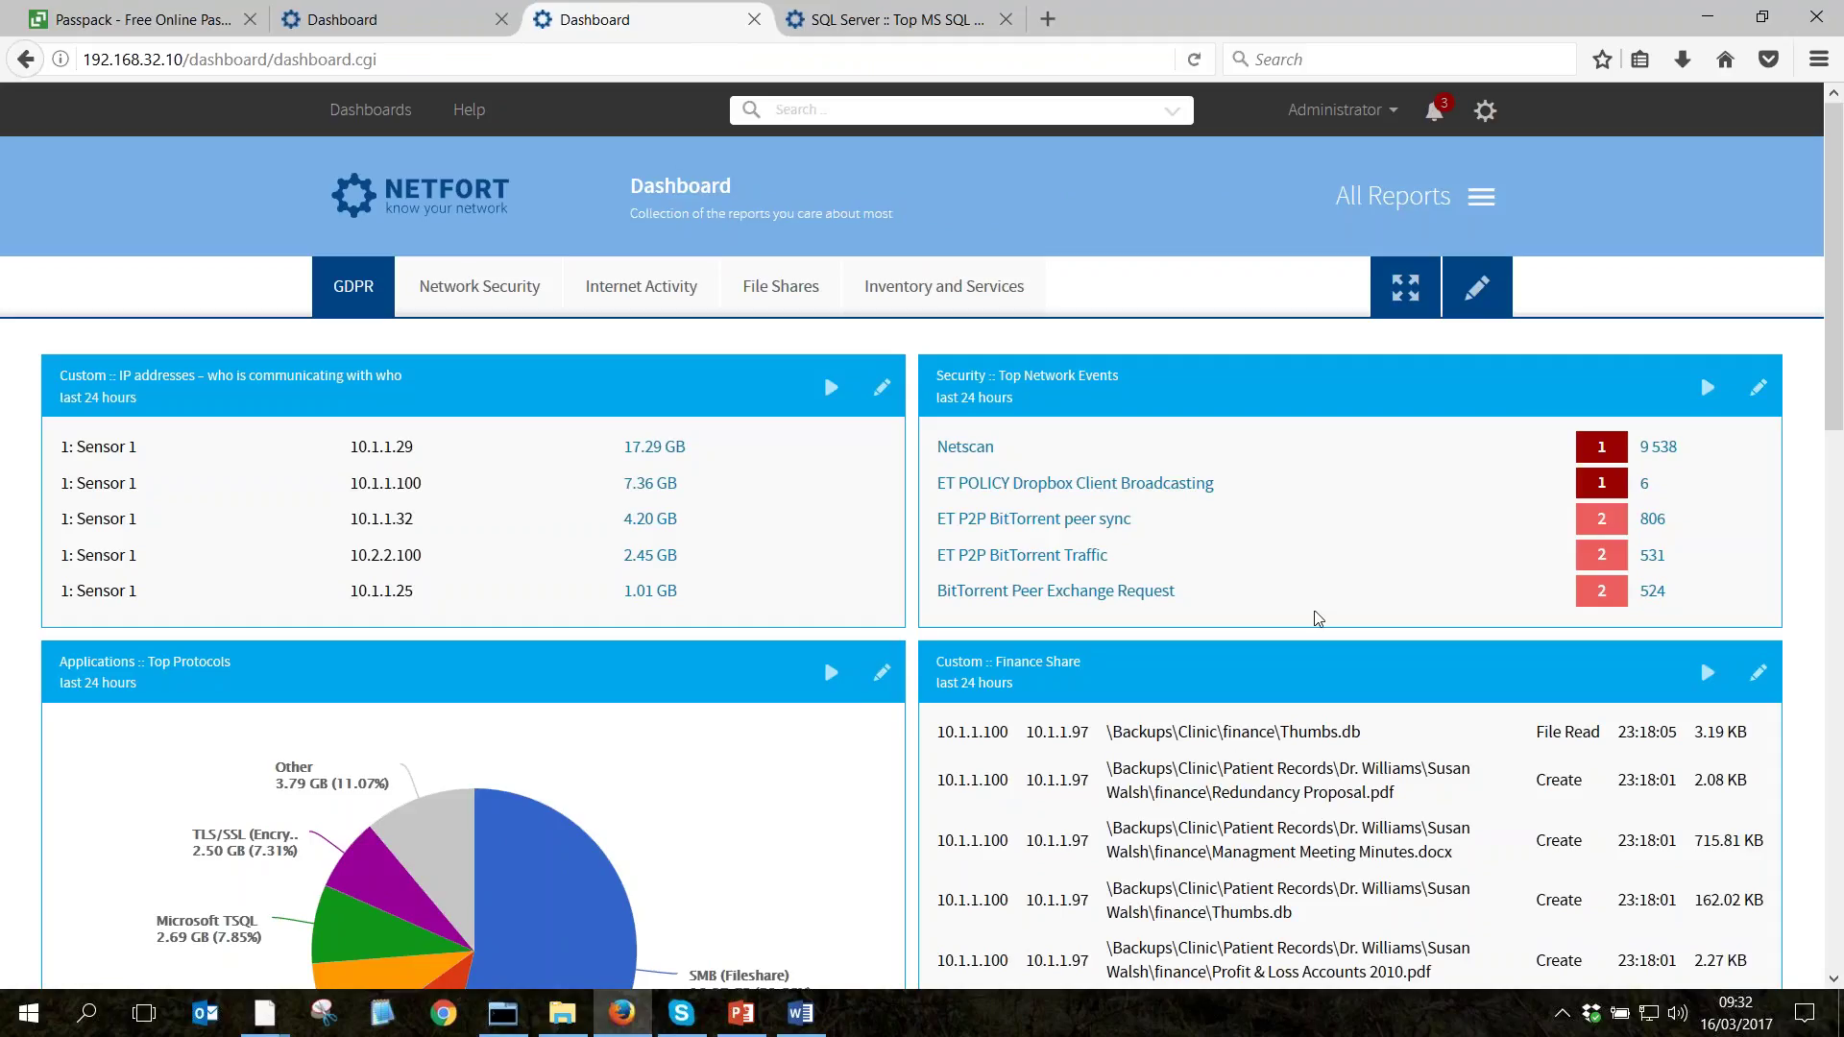
{"action": "scroll", "coordinate": [1331, 625], "scroll_direction": "down", "scroll_amount": 5}
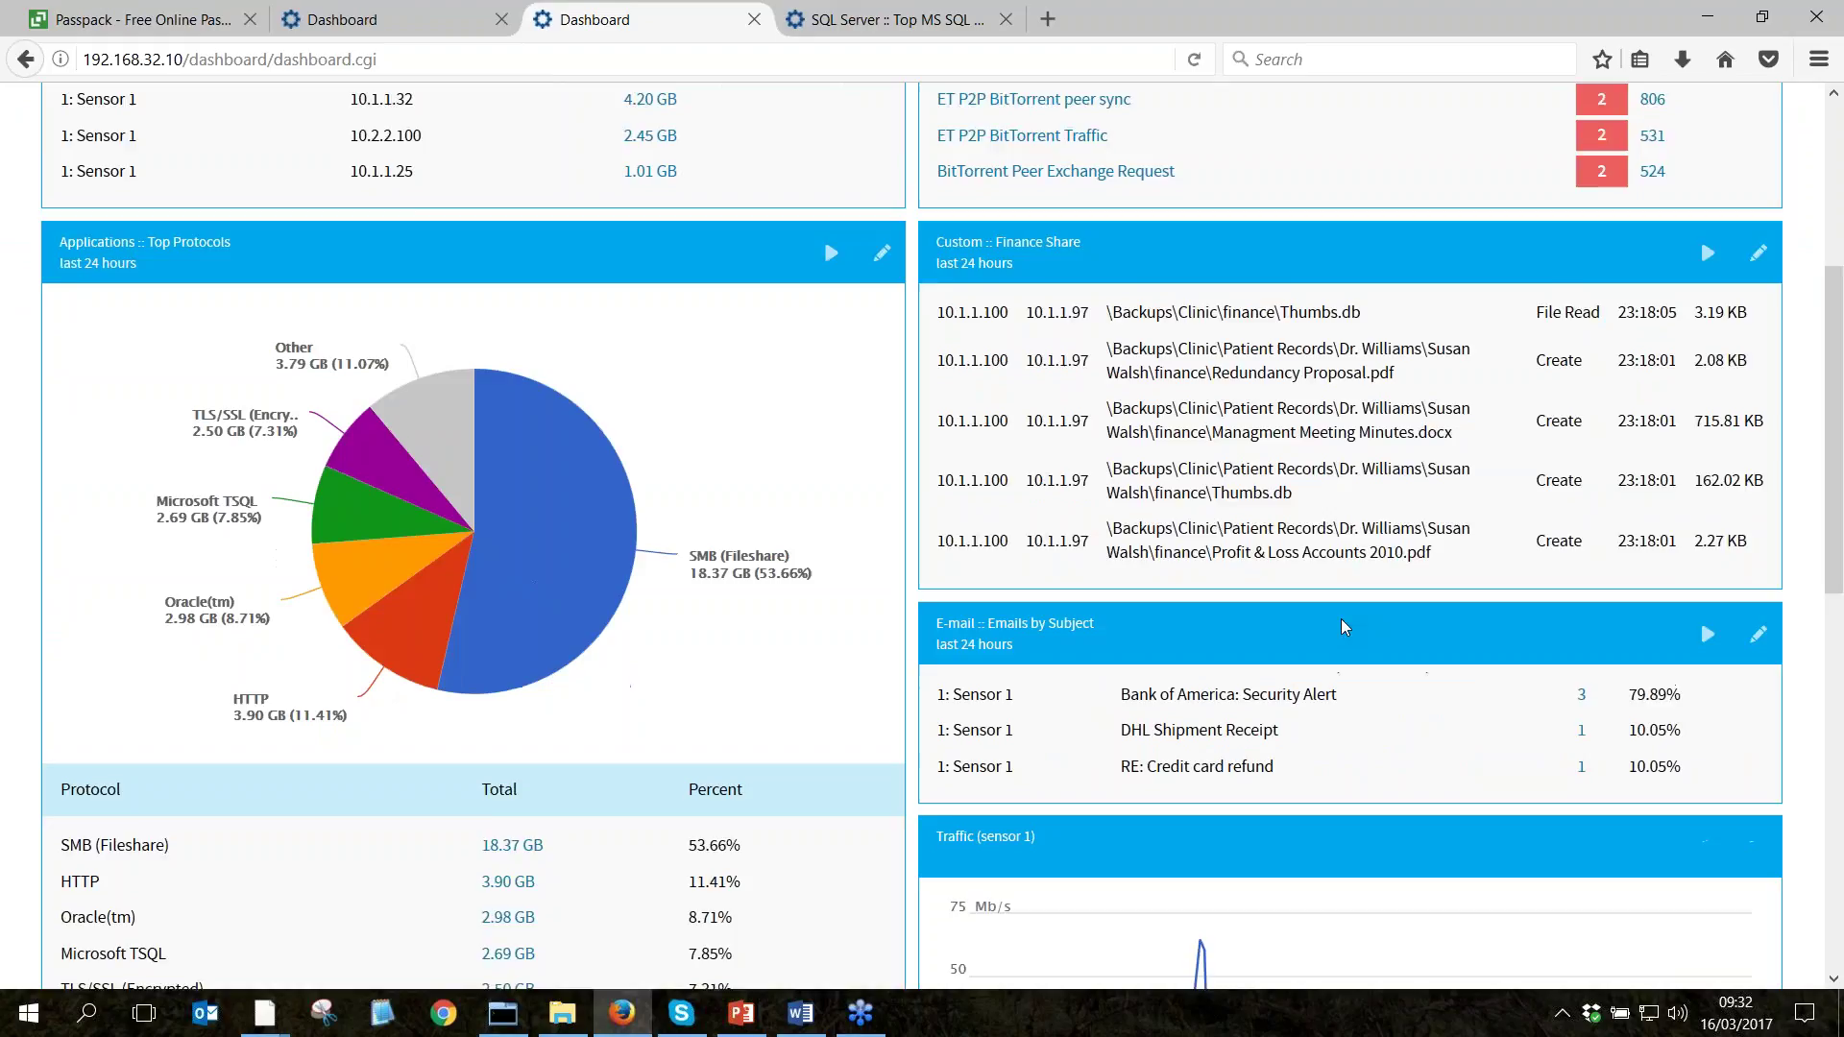
{"action": "scroll", "coordinate": [1343, 626], "scroll_direction": "down", "scroll_amount": 1}
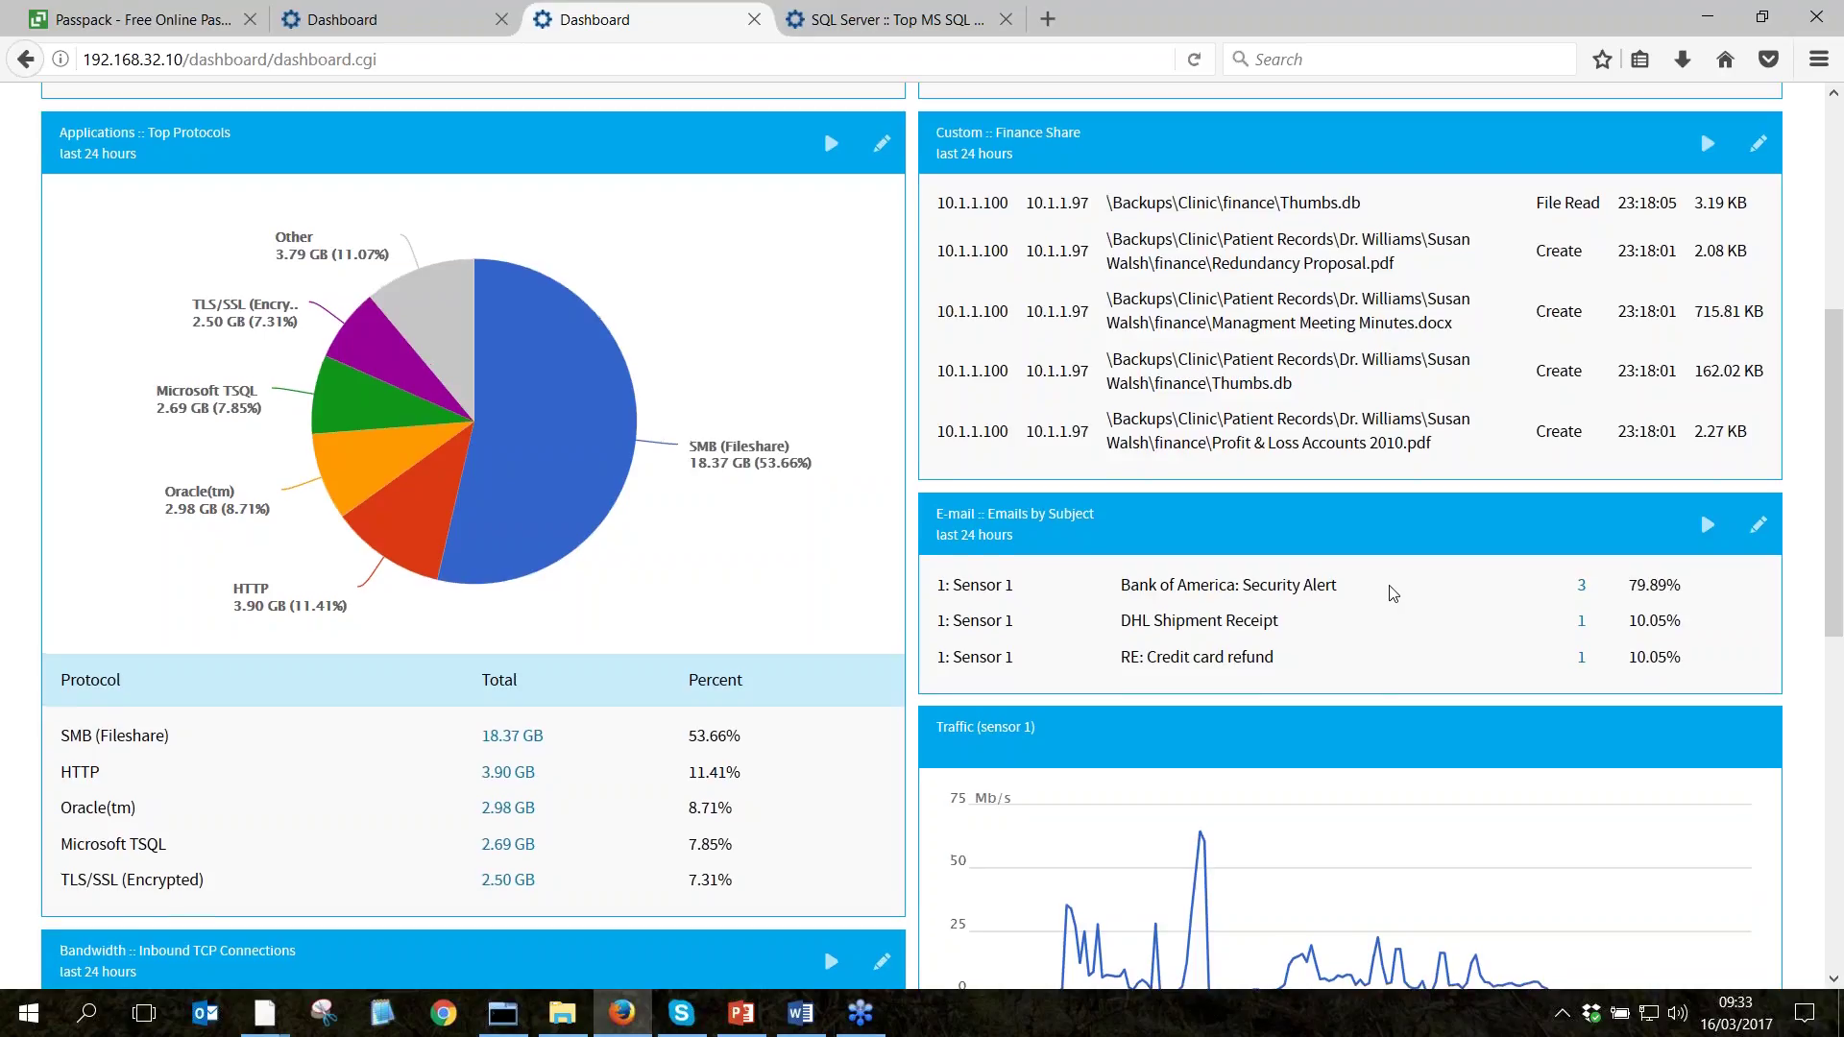
{"action": "scroll", "coordinate": [1700, 578], "scroll_direction": "up", "scroll_amount": 5}
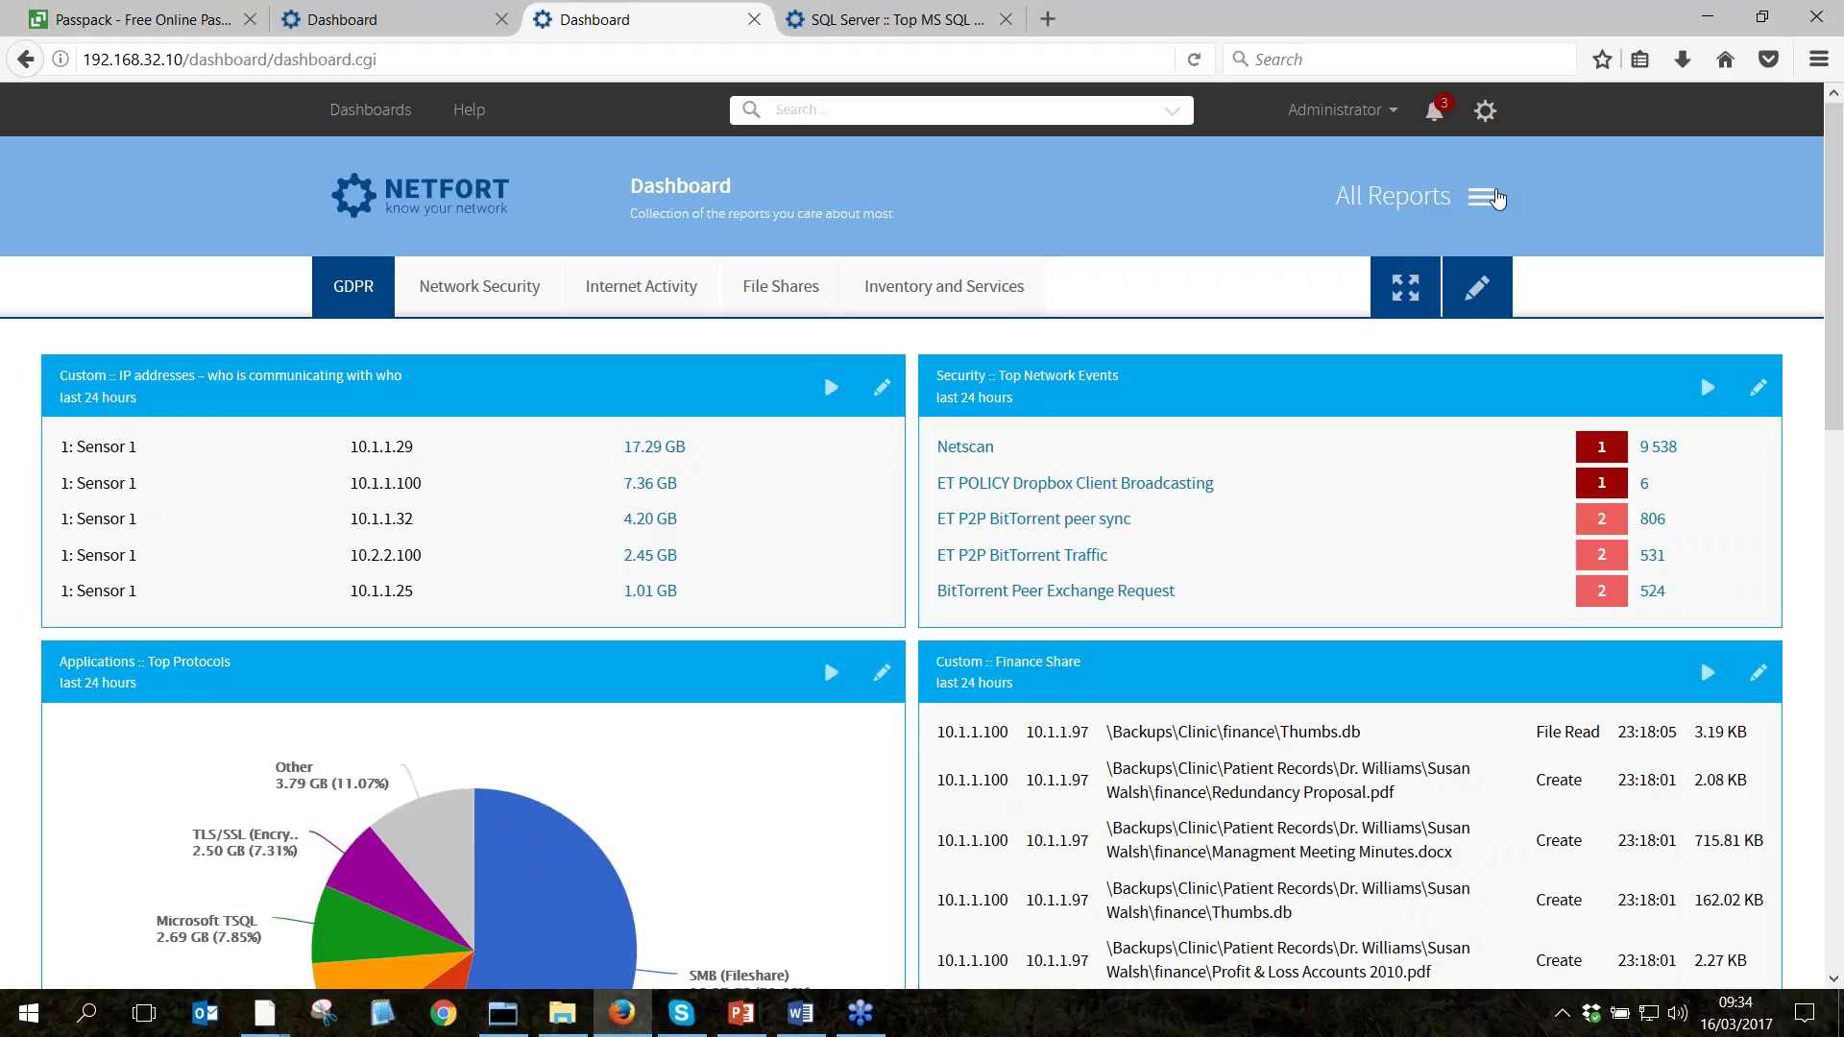
Open a blank form for creating a new alert rule from the system settings.
{"action": "left_click", "coordinate": [1485, 110]}
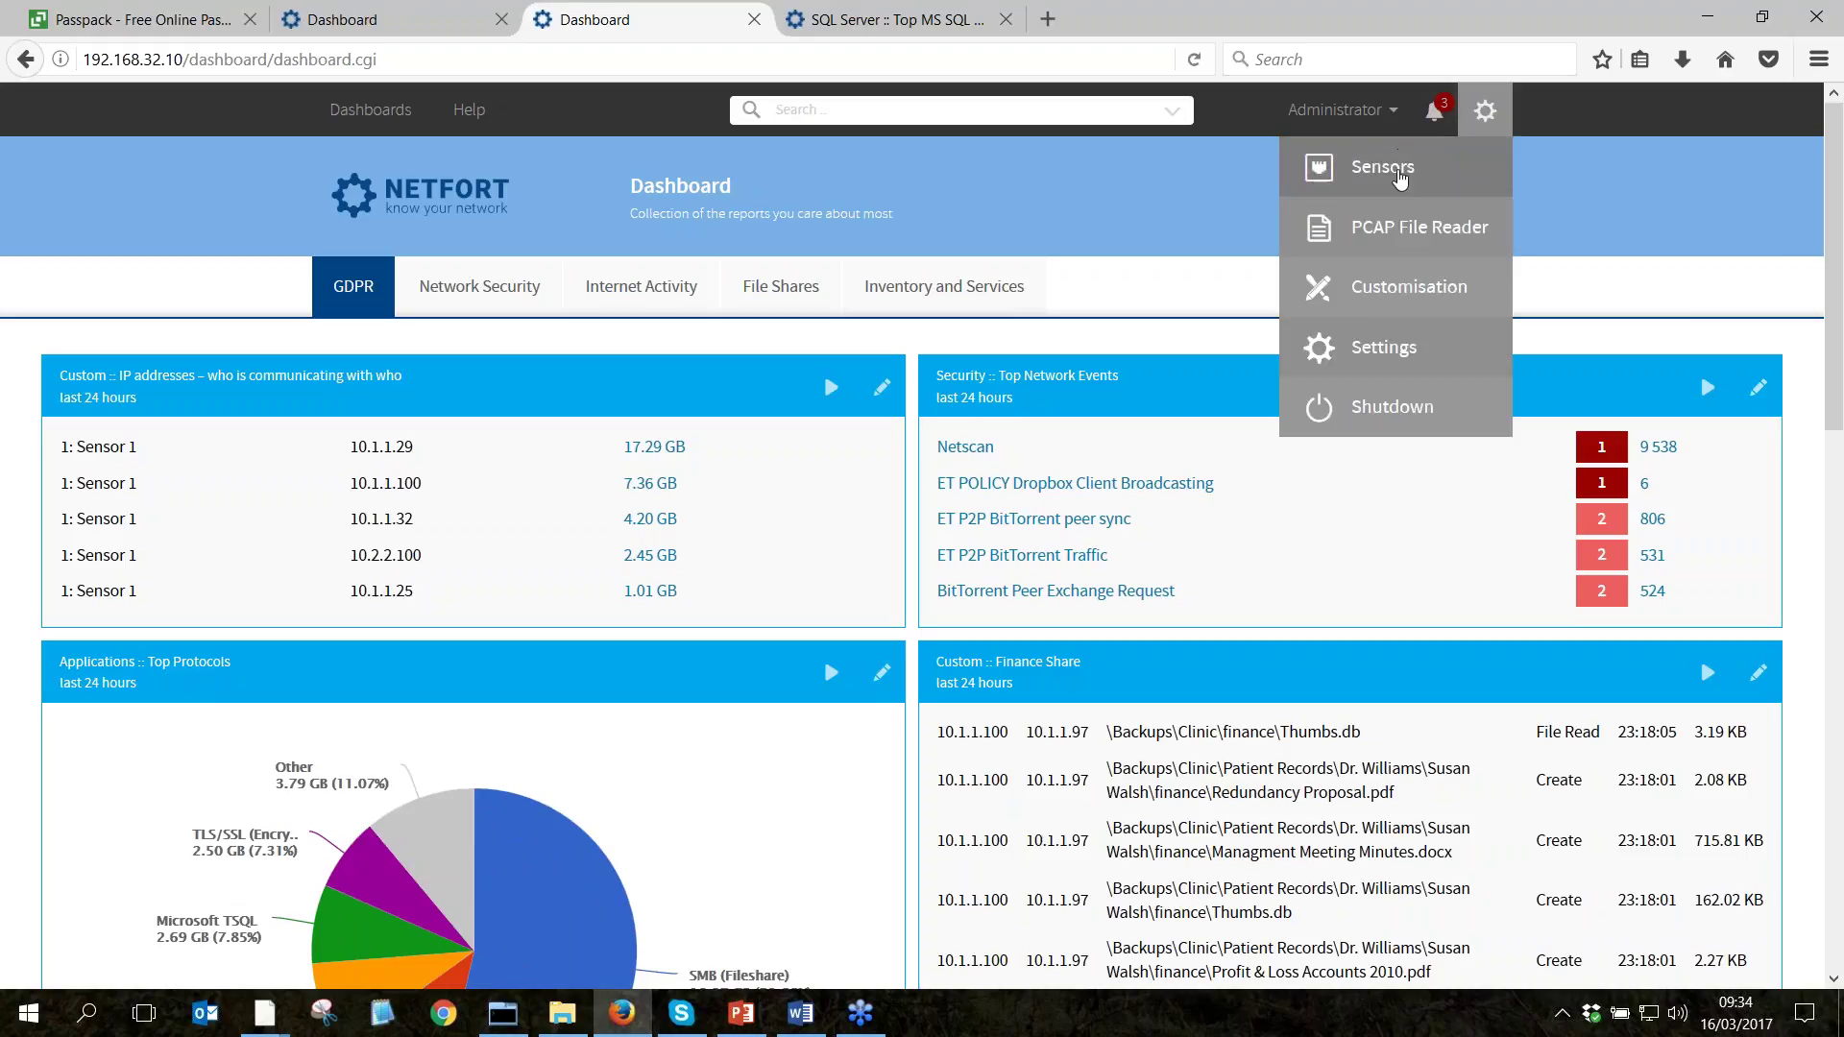
{"action": "left_click", "coordinate": [1356, 353]}
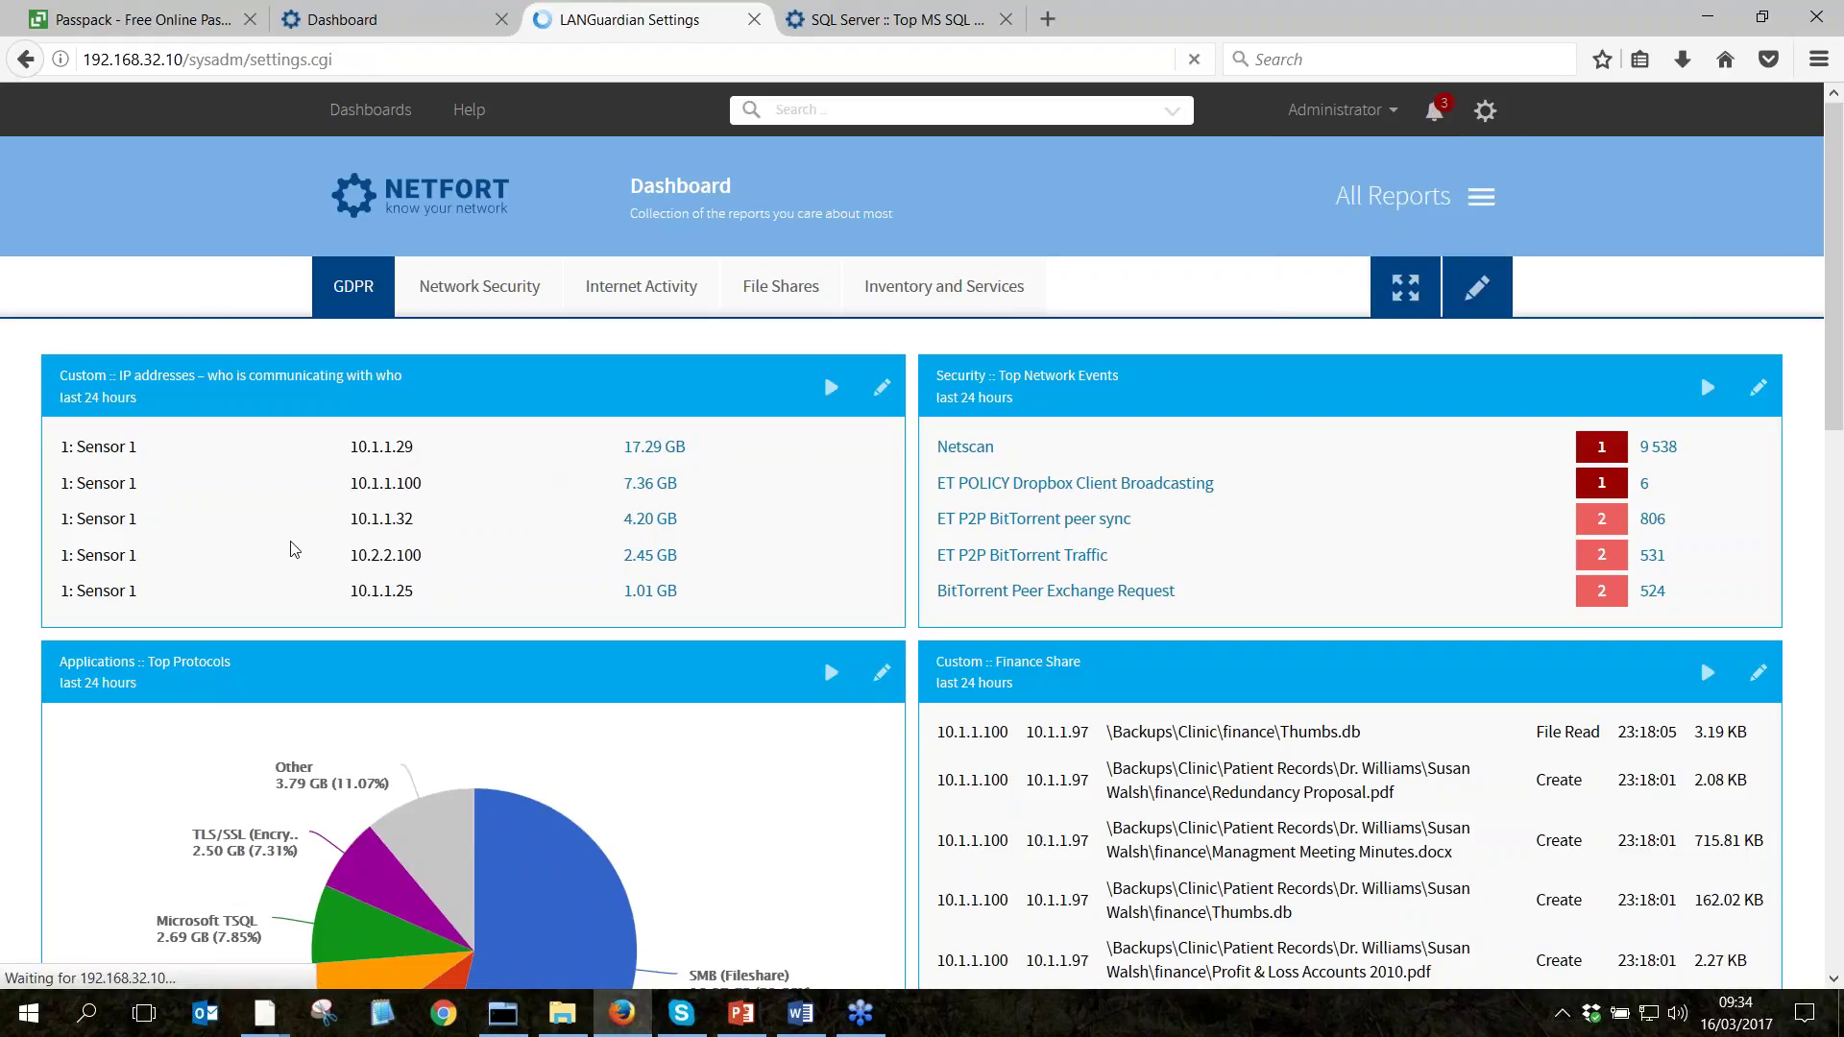
{"action": "left_click", "coordinate": [464, 723]}
{"action": "left_click", "coordinate": [385, 375]}
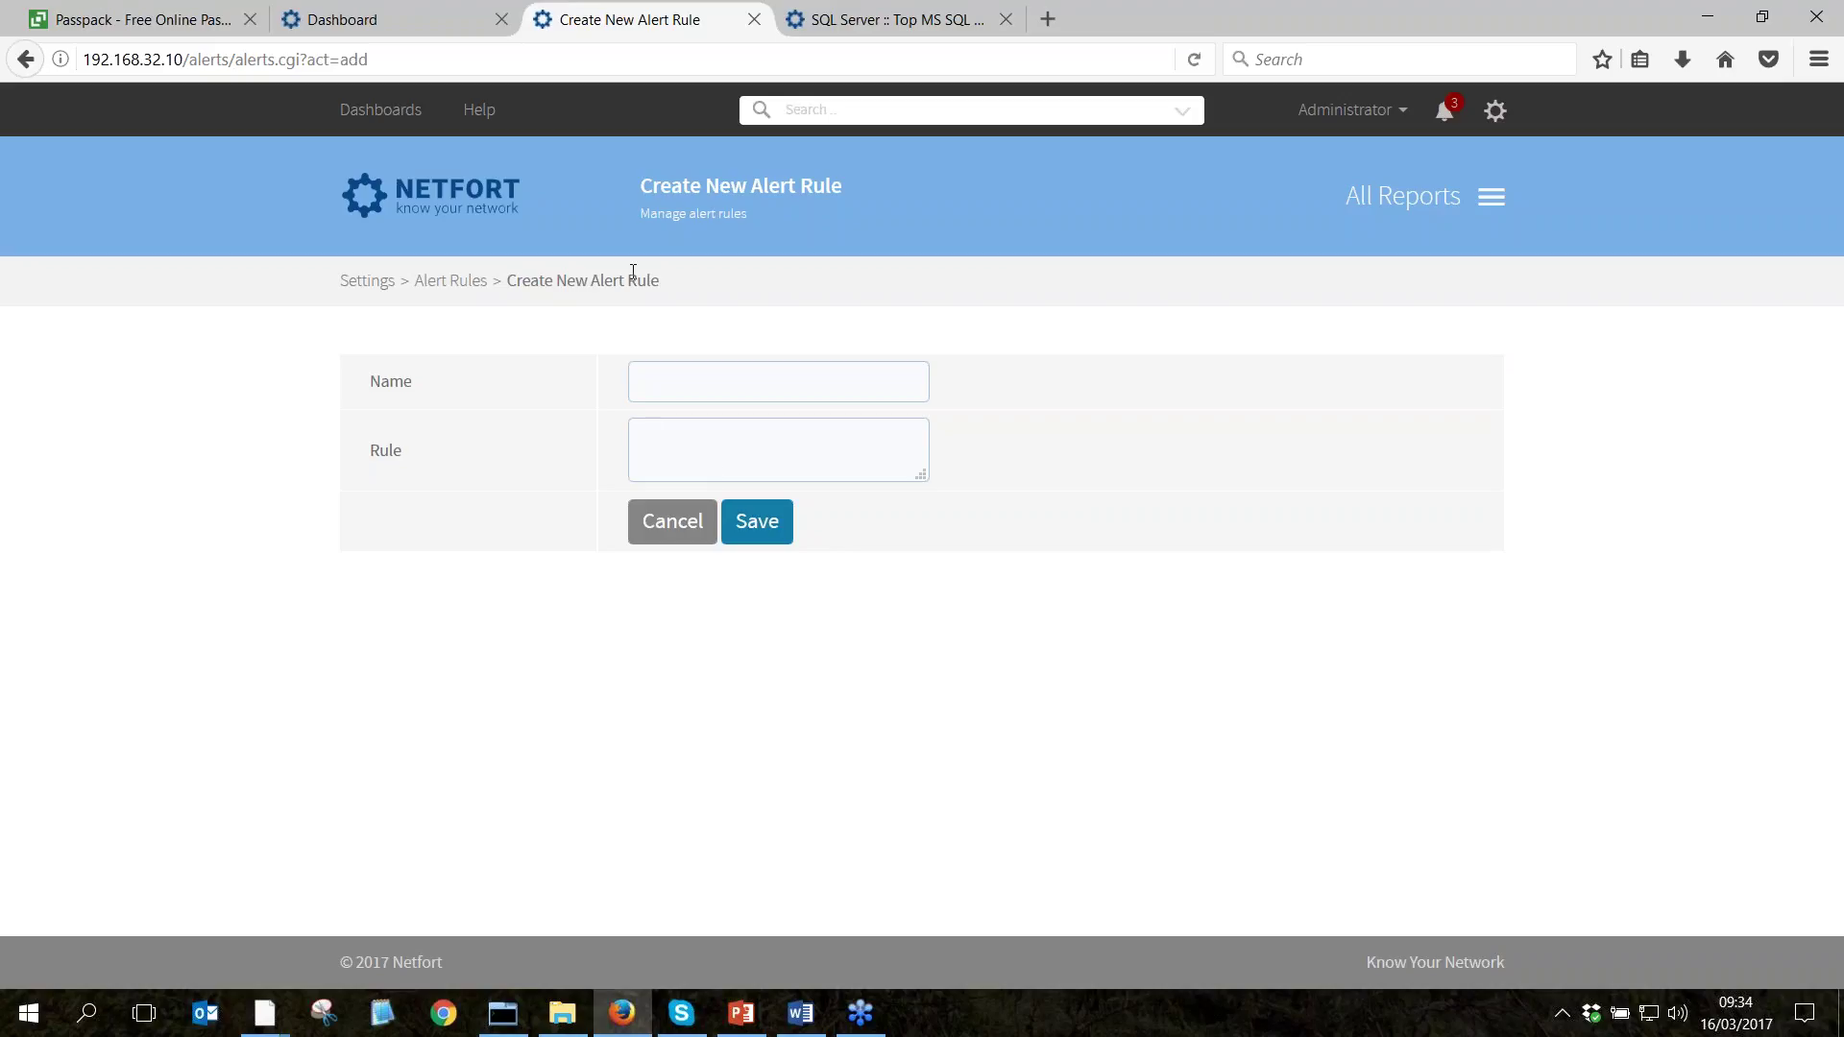
Open the dashboard's full Emails by Subject report and drill into the "Bank of America: Security Alert" emails.
{"action": "left_click", "coordinate": [489, 206]}
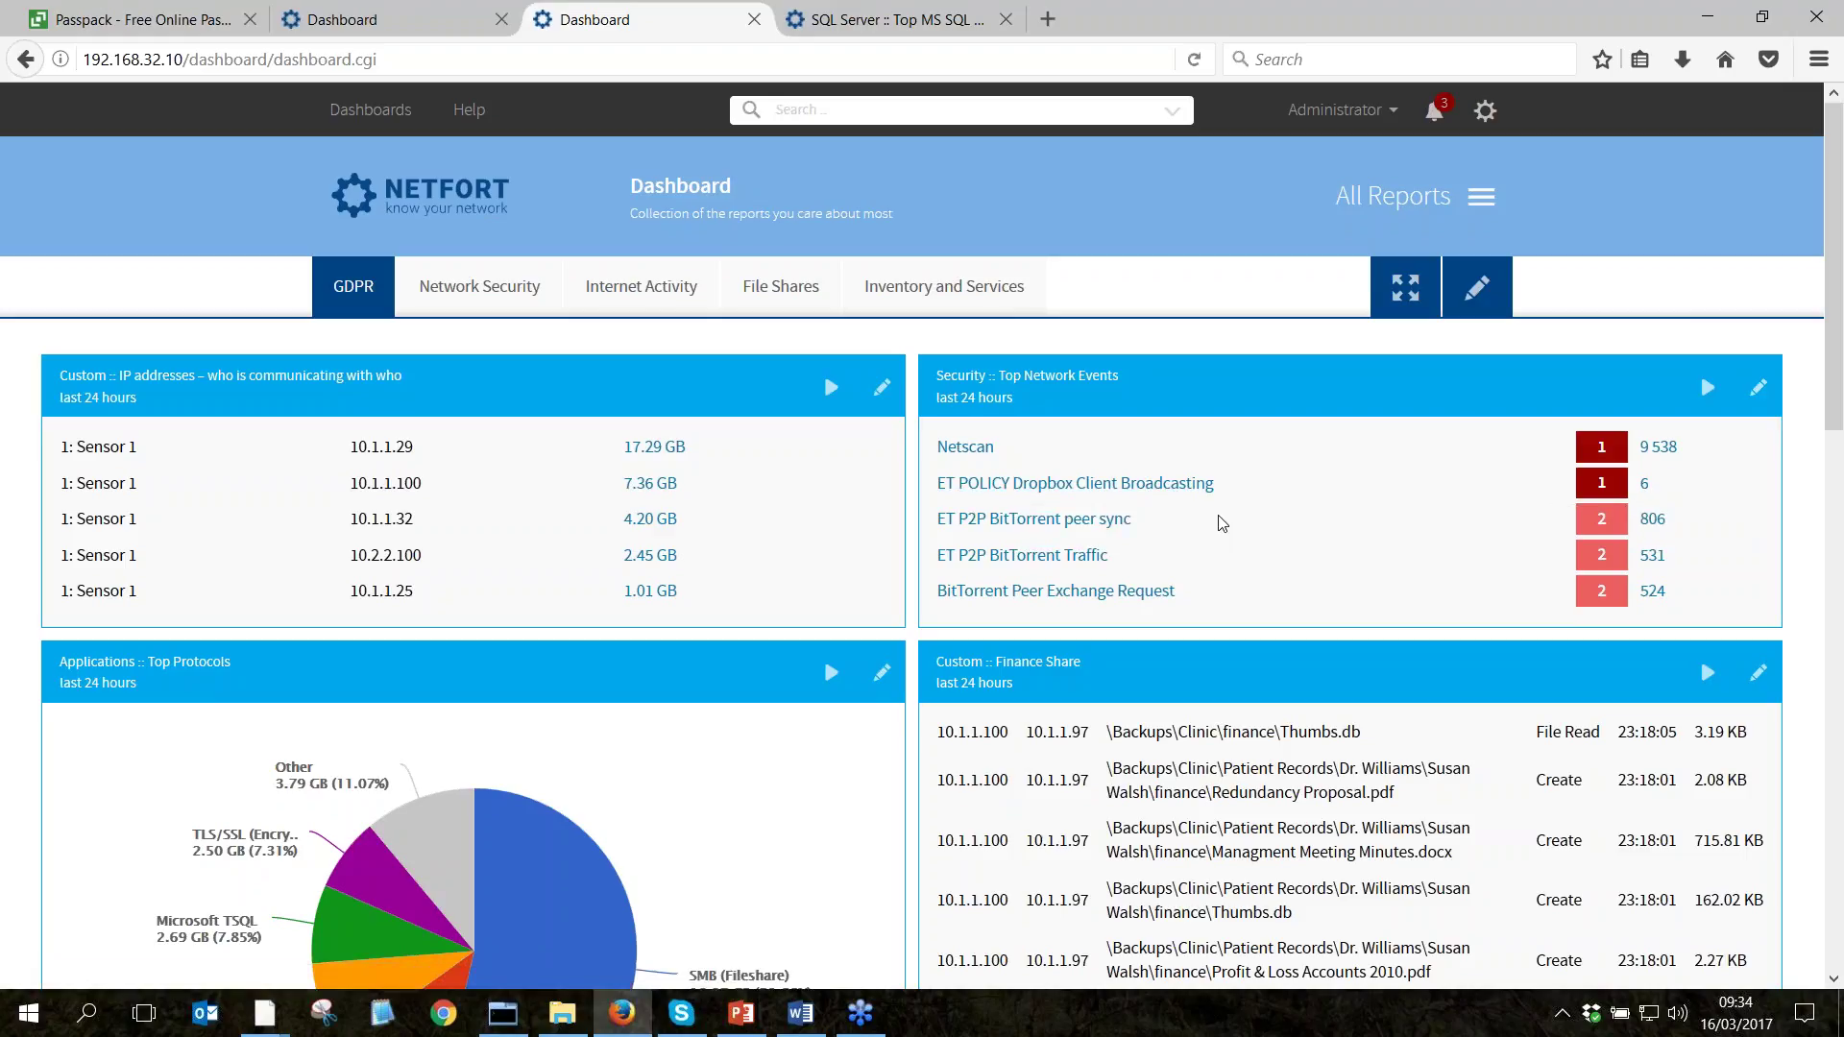
{"action": "scroll", "coordinate": [1222, 523], "scroll_direction": "down", "scroll_amount": 5}
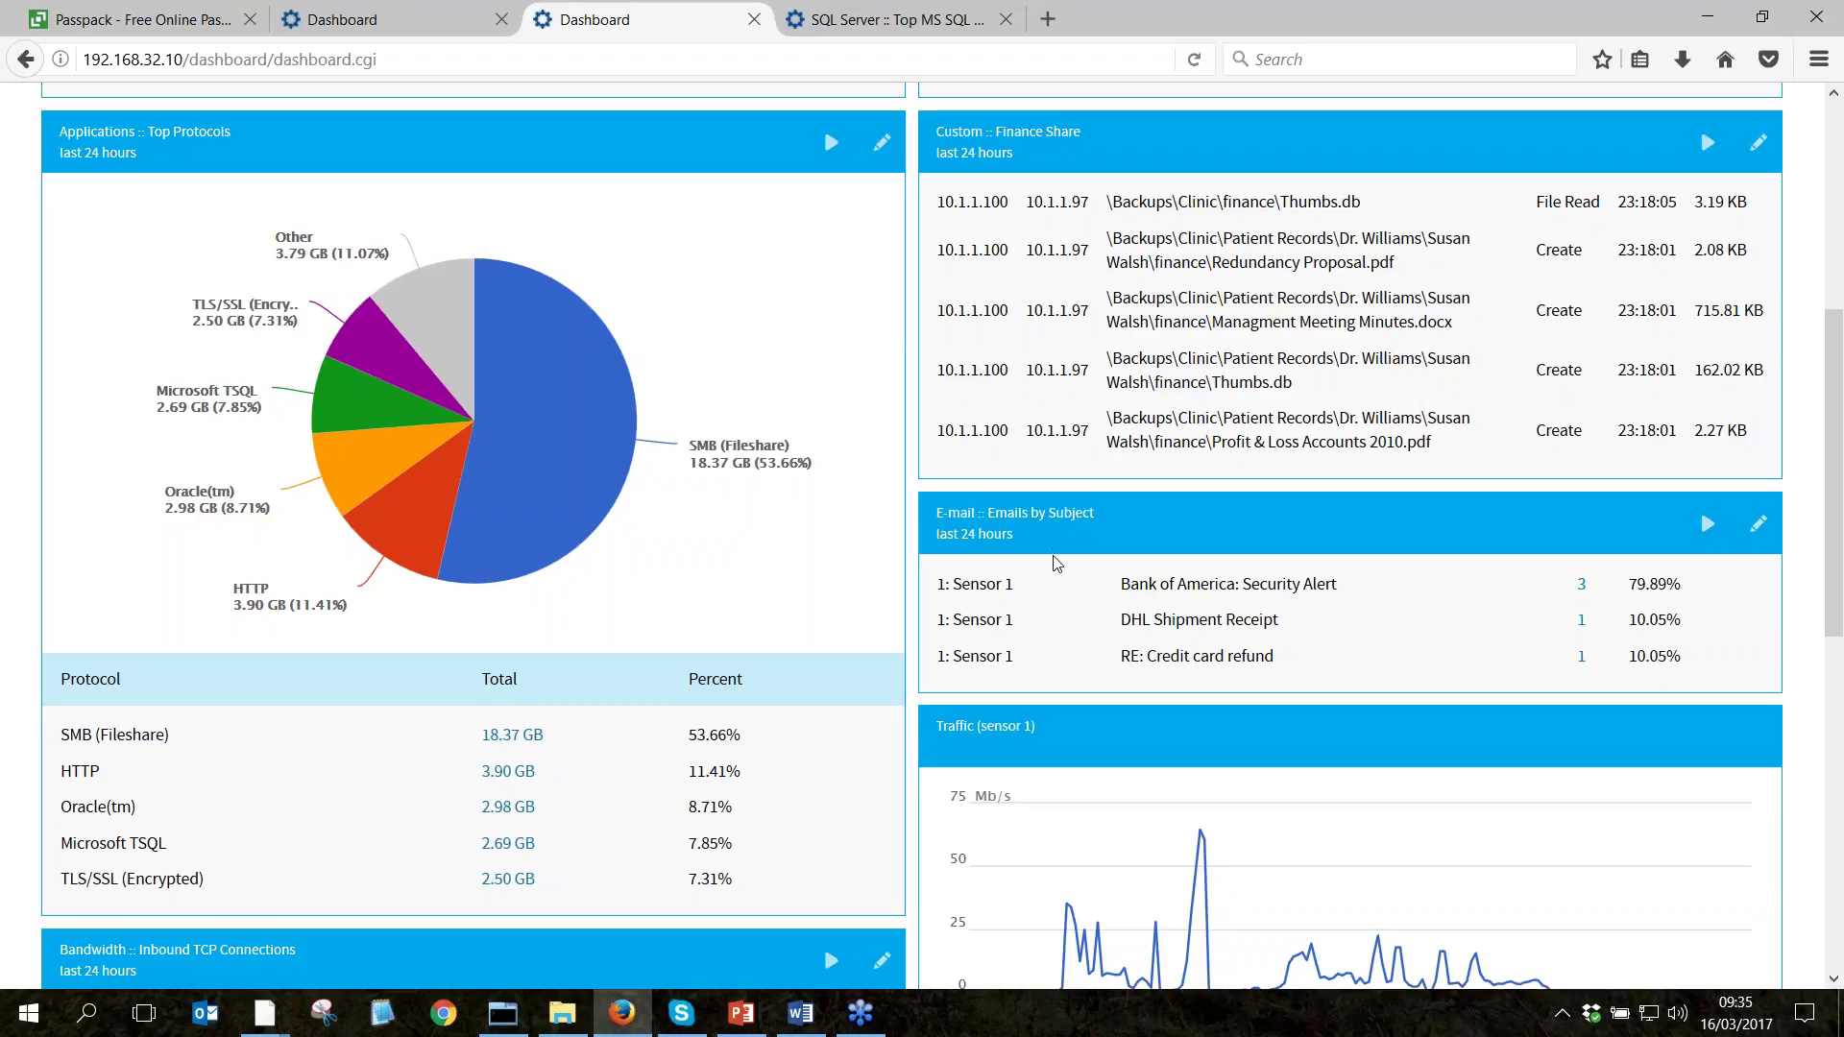
{"action": "left_click", "coordinate": [1708, 524]}
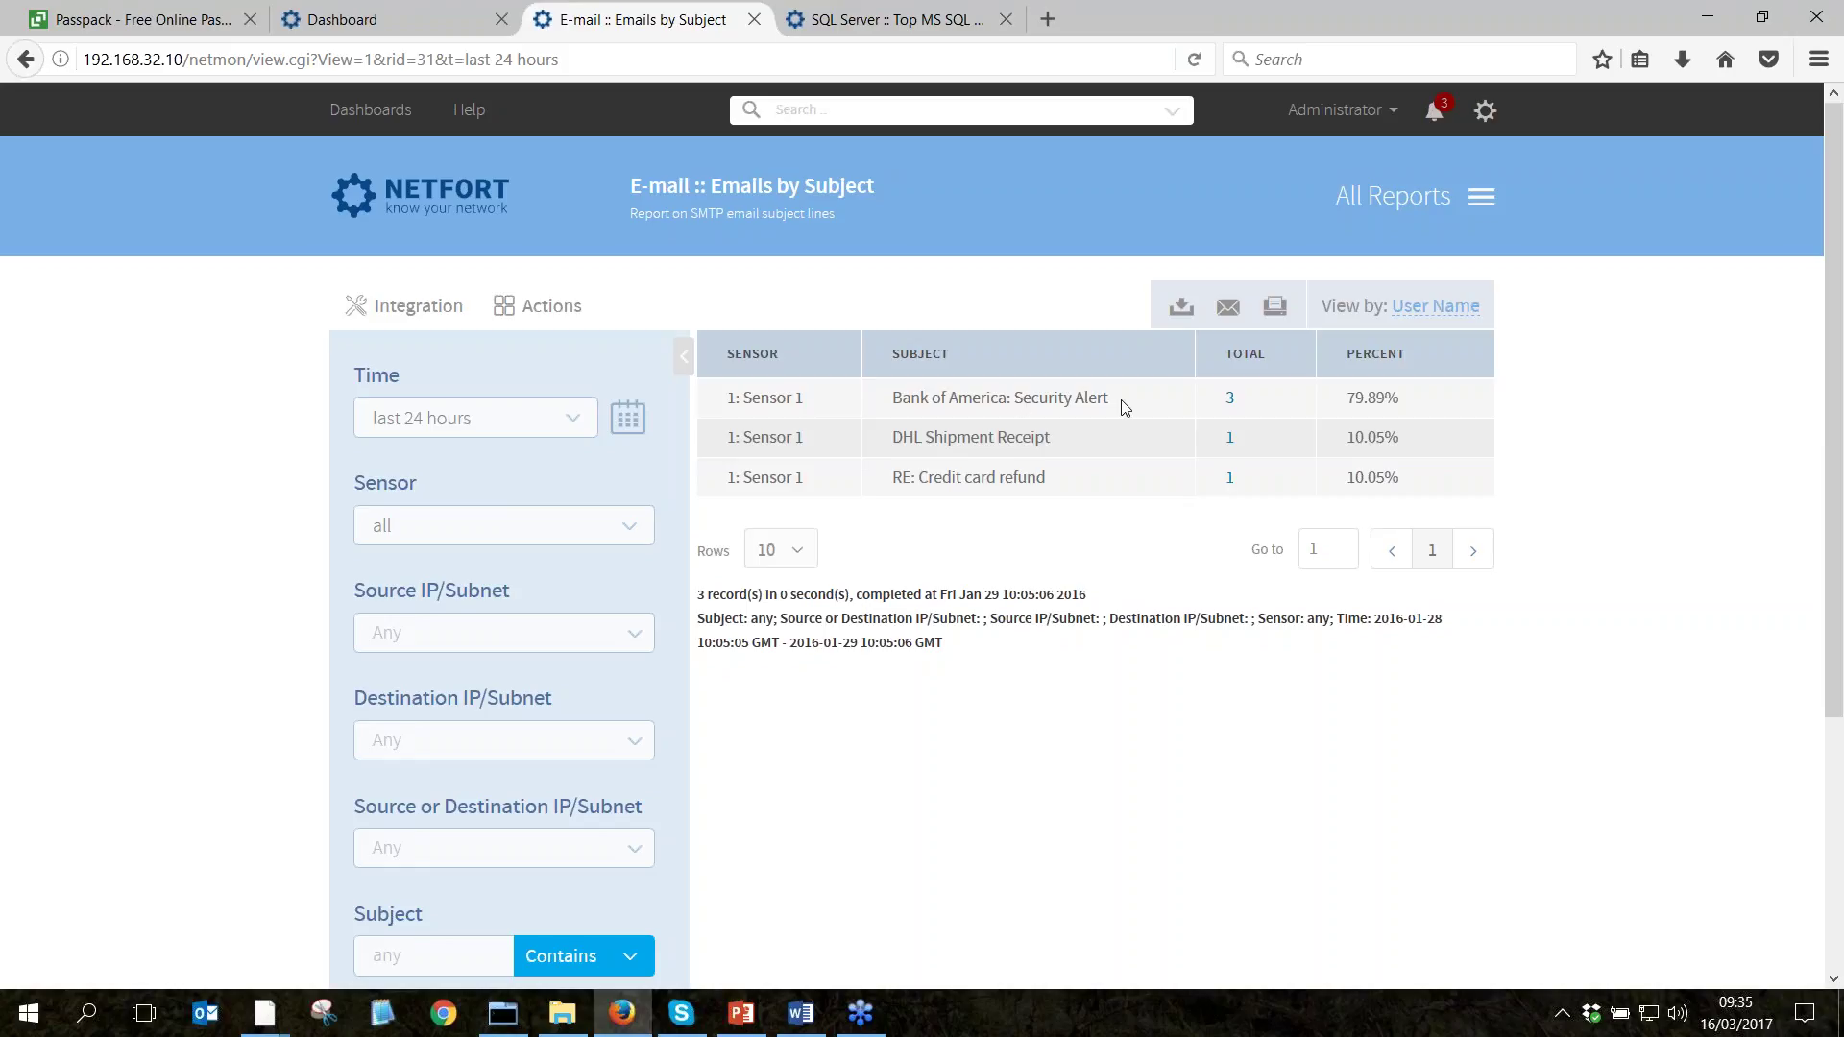
{"action": "left_click", "coordinate": [1230, 399]}
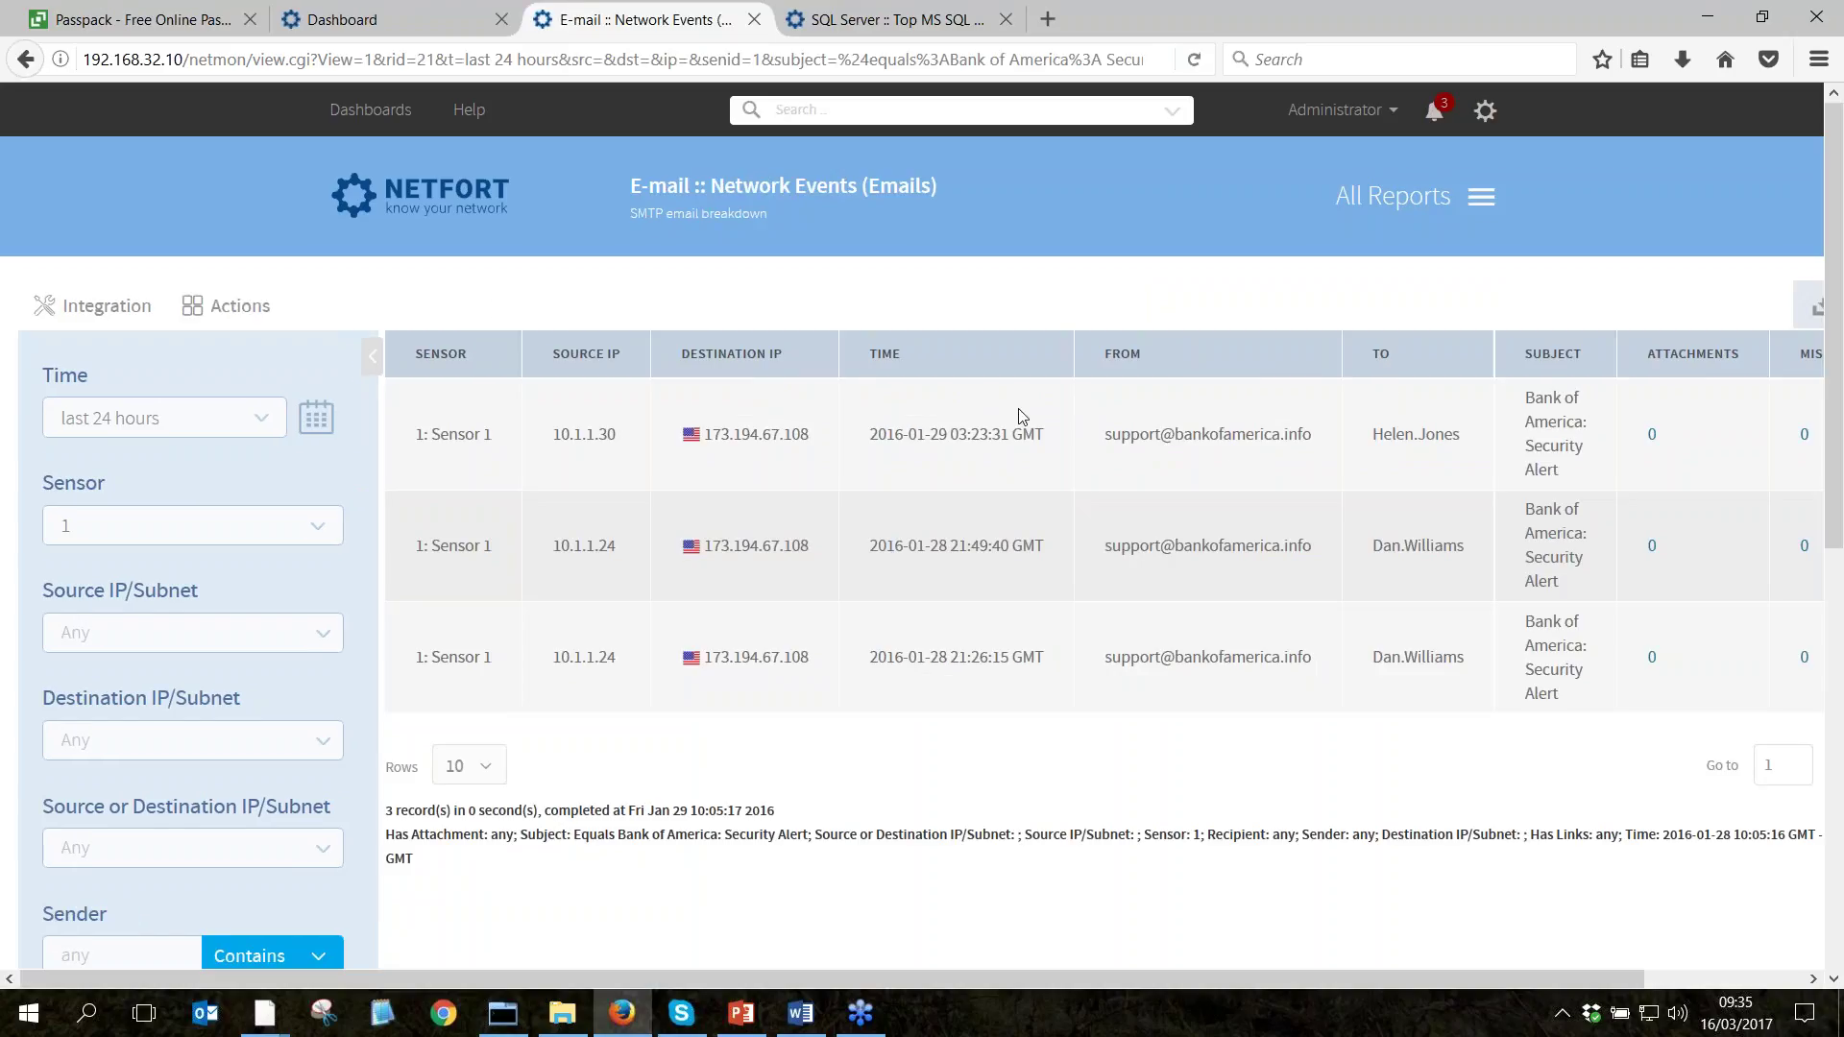
Highlight the source IP of the first email event and bring the attachments and mislabeled links columns into view.
{"action": "left_click_drag", "start_coordinate": [554, 434], "coordinate": [619, 440]}
{"action": "mouse_move", "coordinate": [696, 452]}
{"action": "left_click_drag", "start_coordinate": [867, 987], "coordinate": [997, 989]}
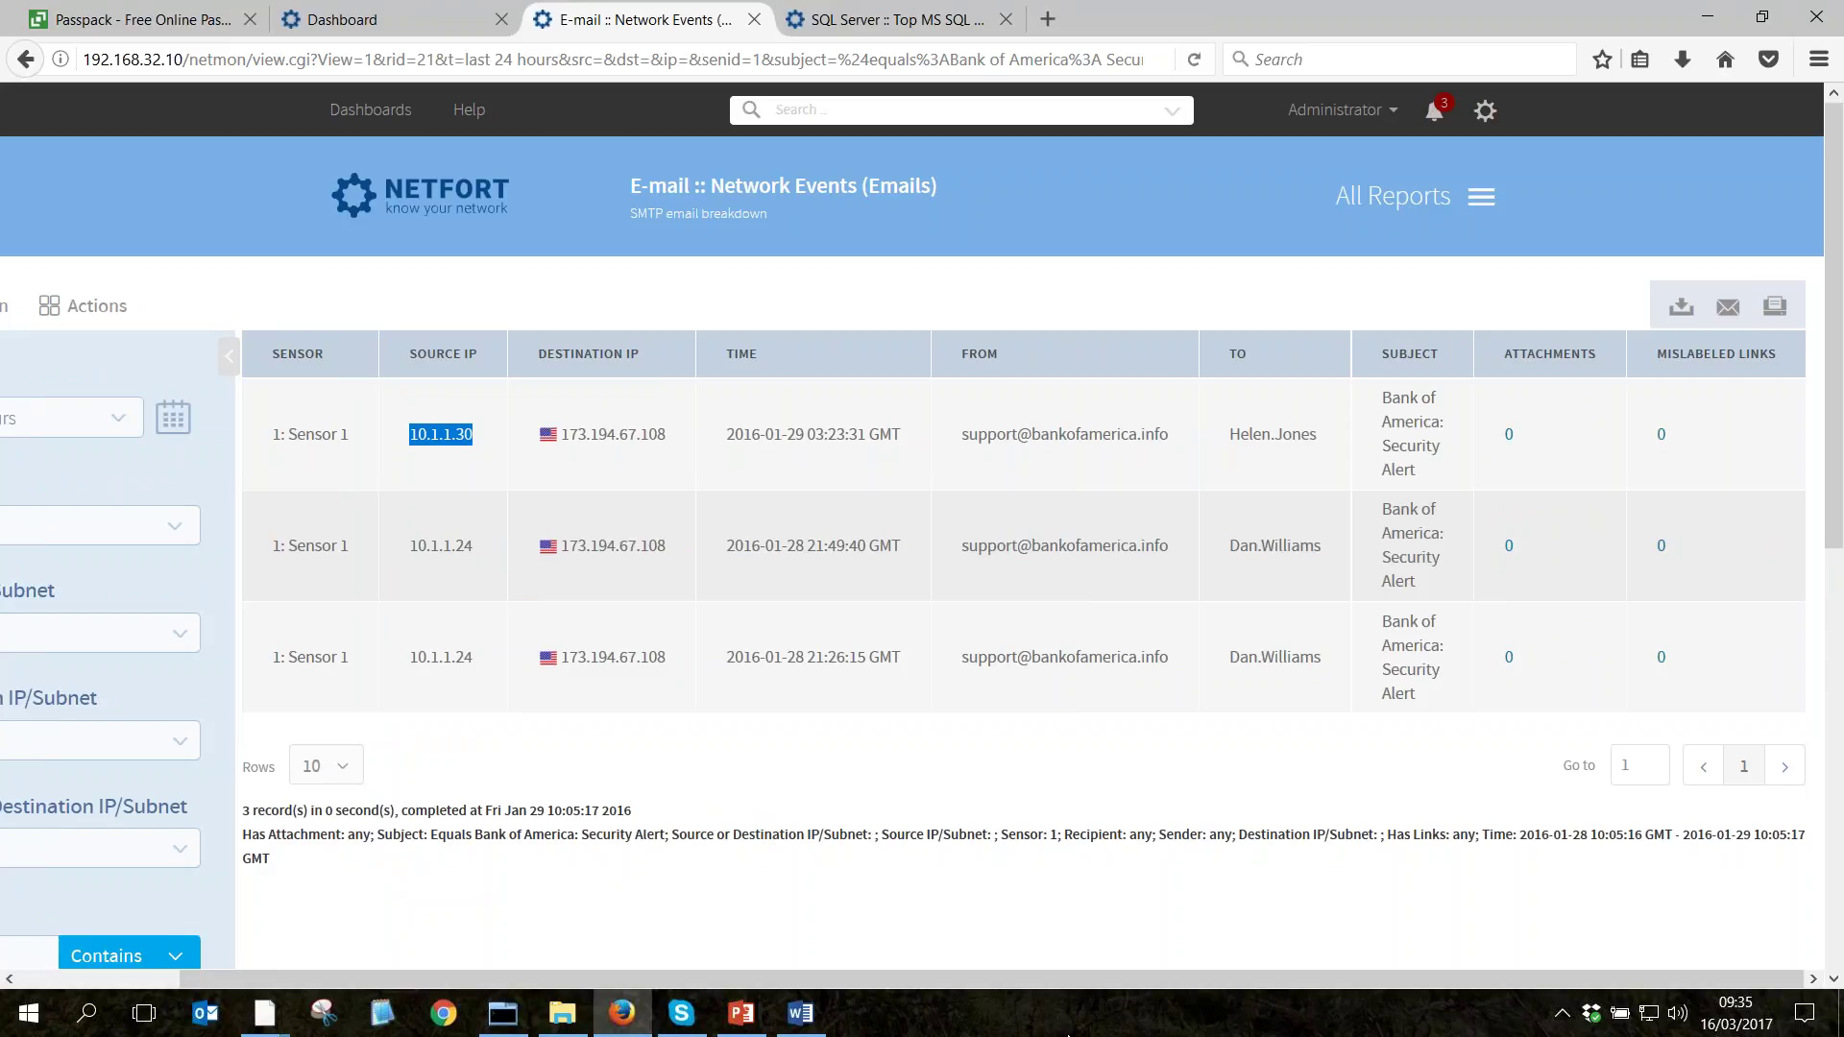
Open the SMTP Events (Emails with Attachments) report from the E-mail report list.
{"action": "left_click", "coordinate": [1484, 197]}
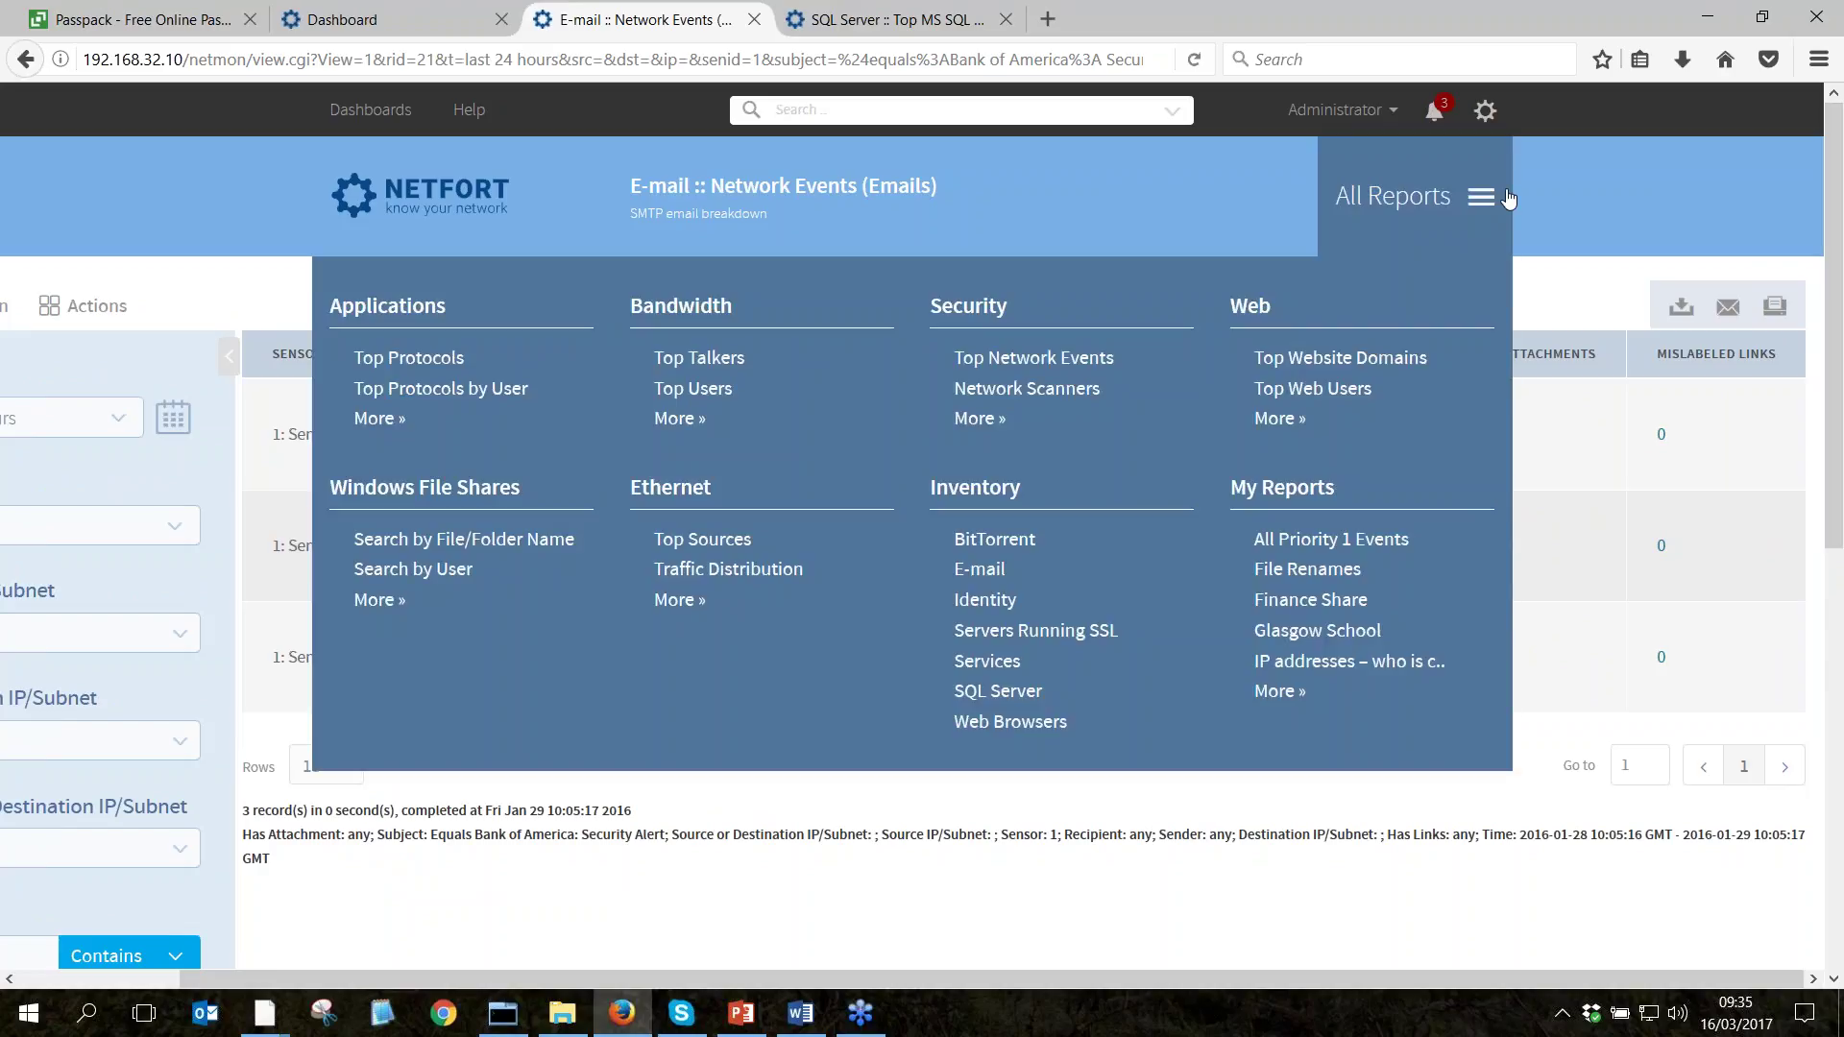
{"action": "left_click", "coordinate": [979, 570]}
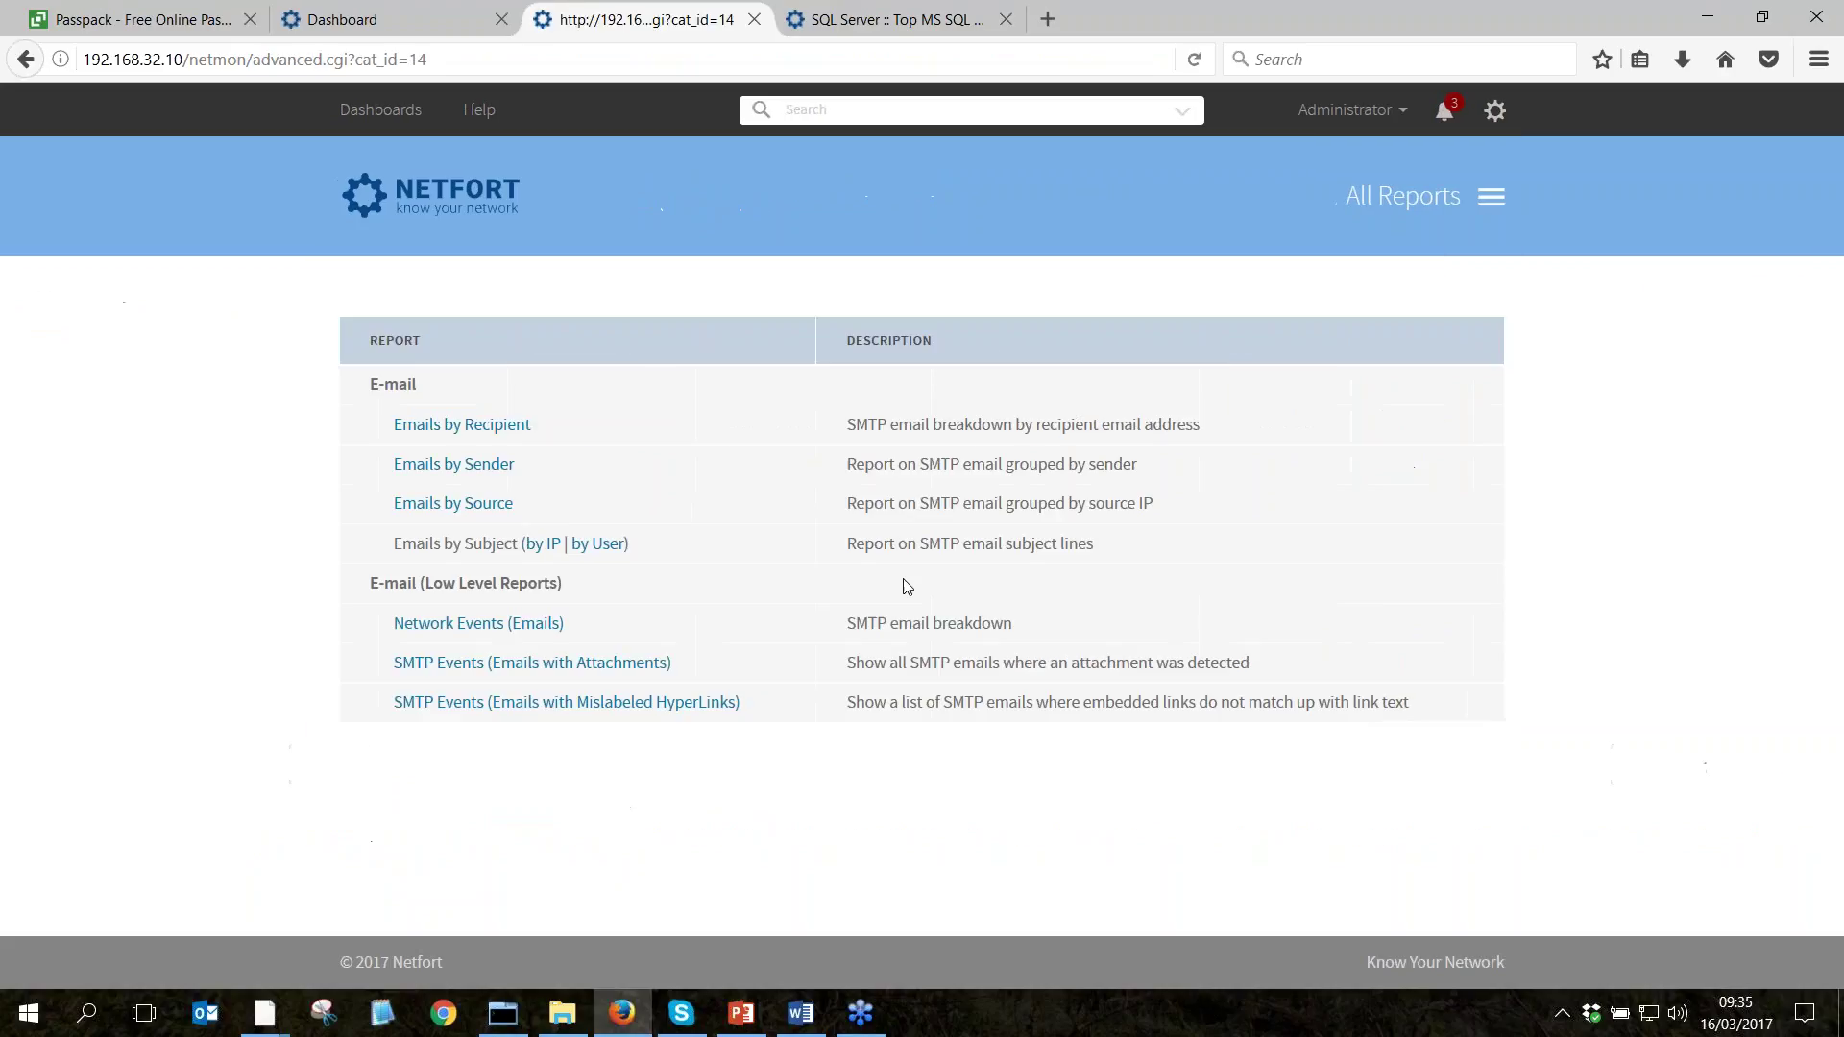
{"action": "left_click", "coordinate": [524, 662]}
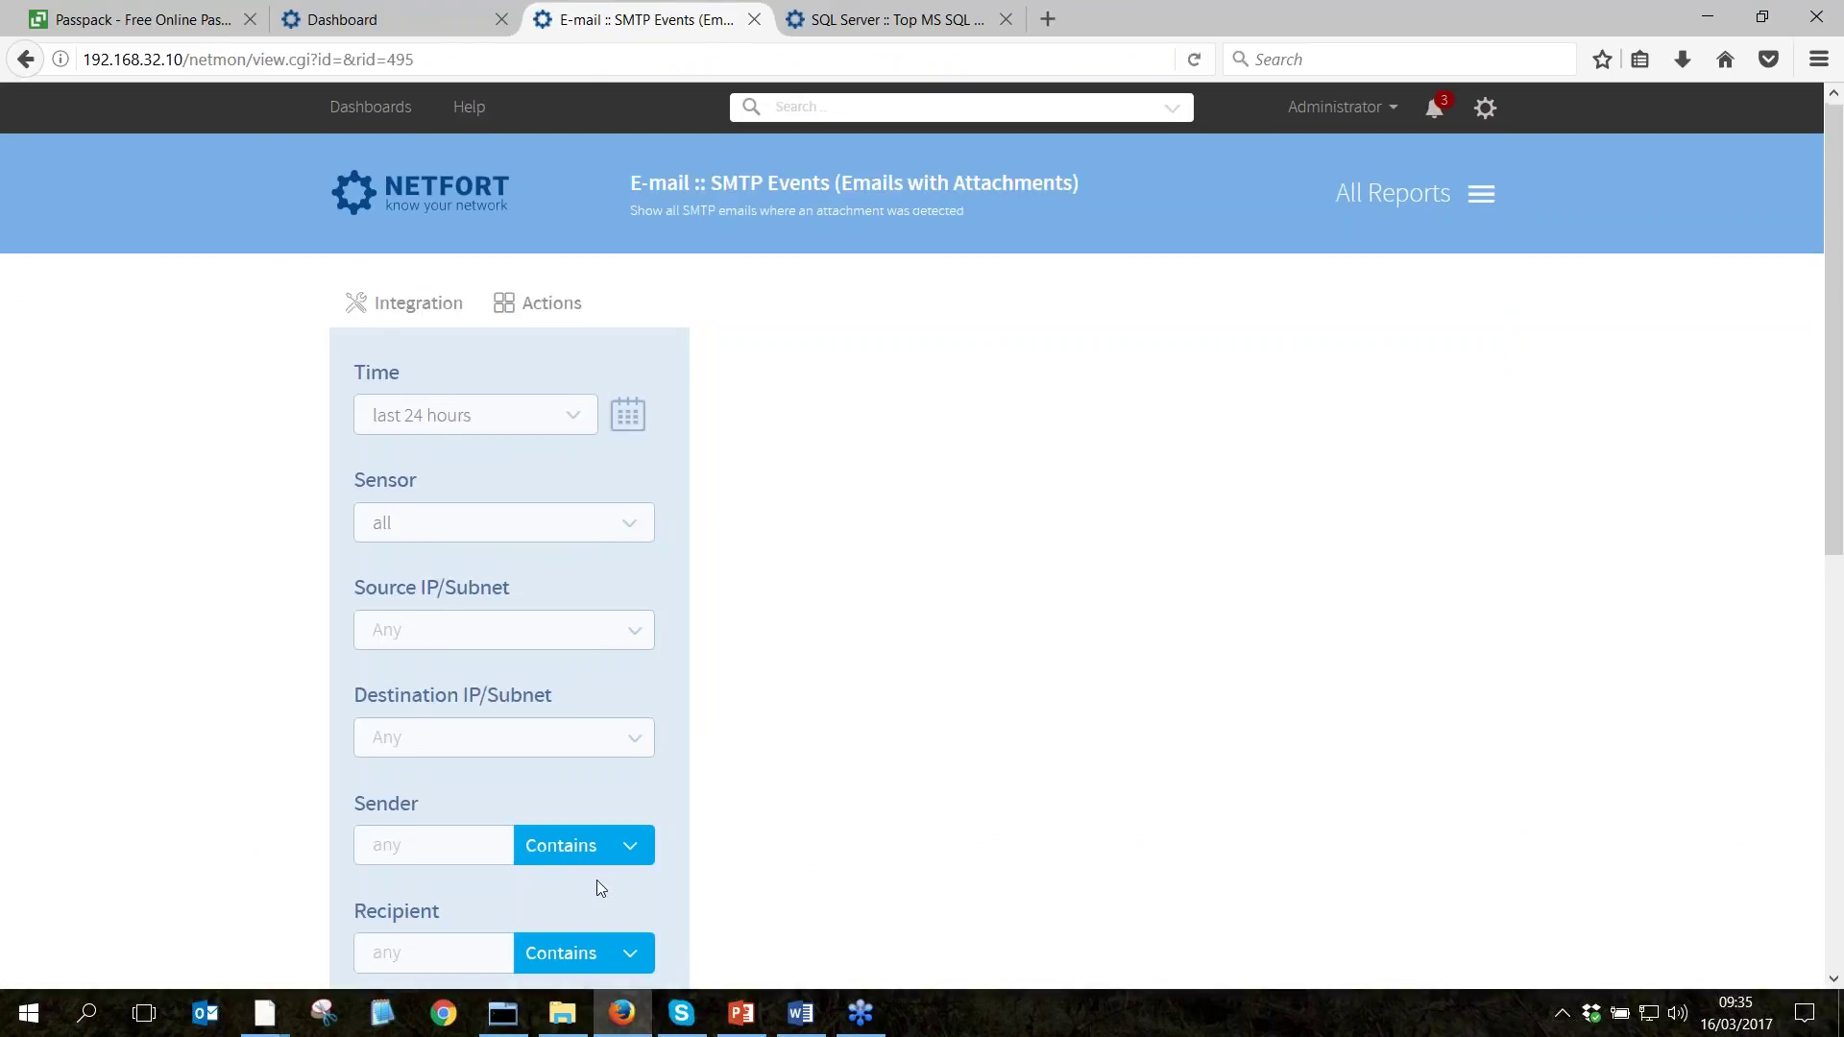
Run the SMTP Events (Emails with Attachments) report for the last 24 hours and highlight the attachment name of the DHL shipment email.
{"action": "scroll", "coordinate": [596, 879], "scroll_direction": "down", "scroll_amount": 8}
{"action": "left_click", "coordinate": [561, 809]}
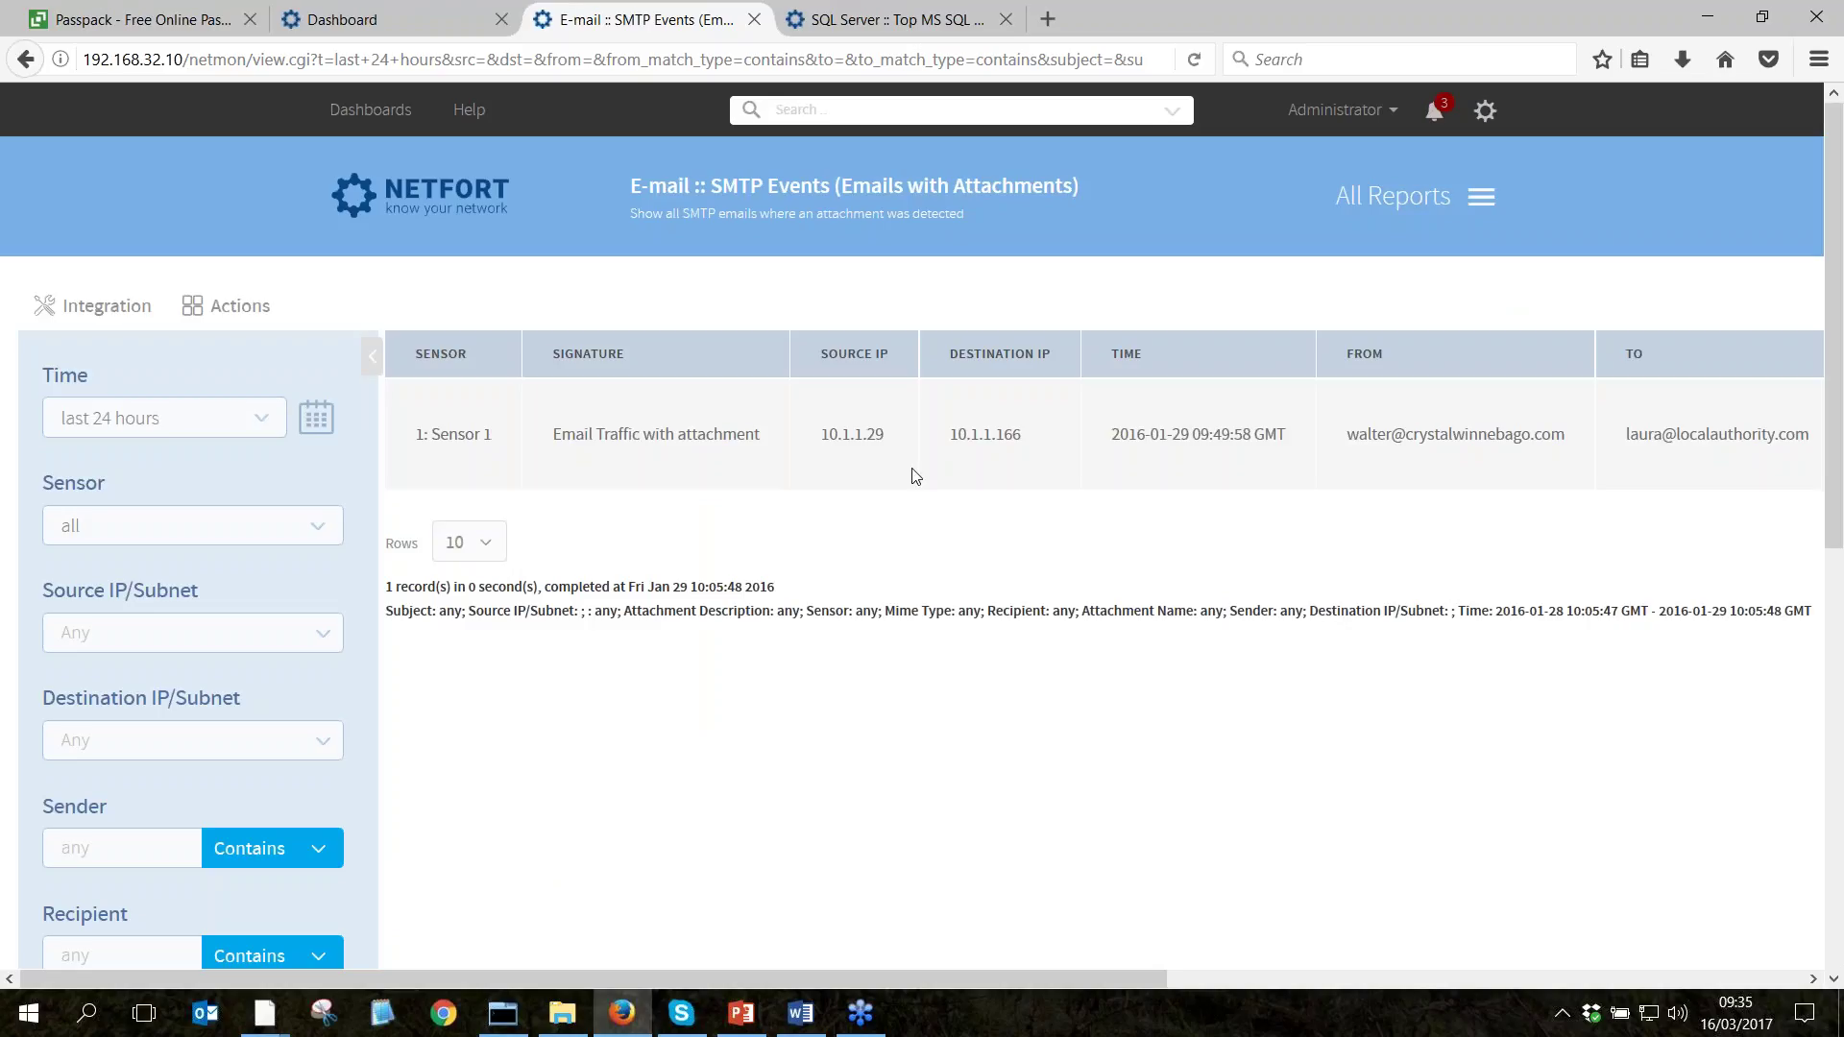
{"action": "left_click_drag", "start_coordinate": [934, 977], "coordinate": [1506, 984]}
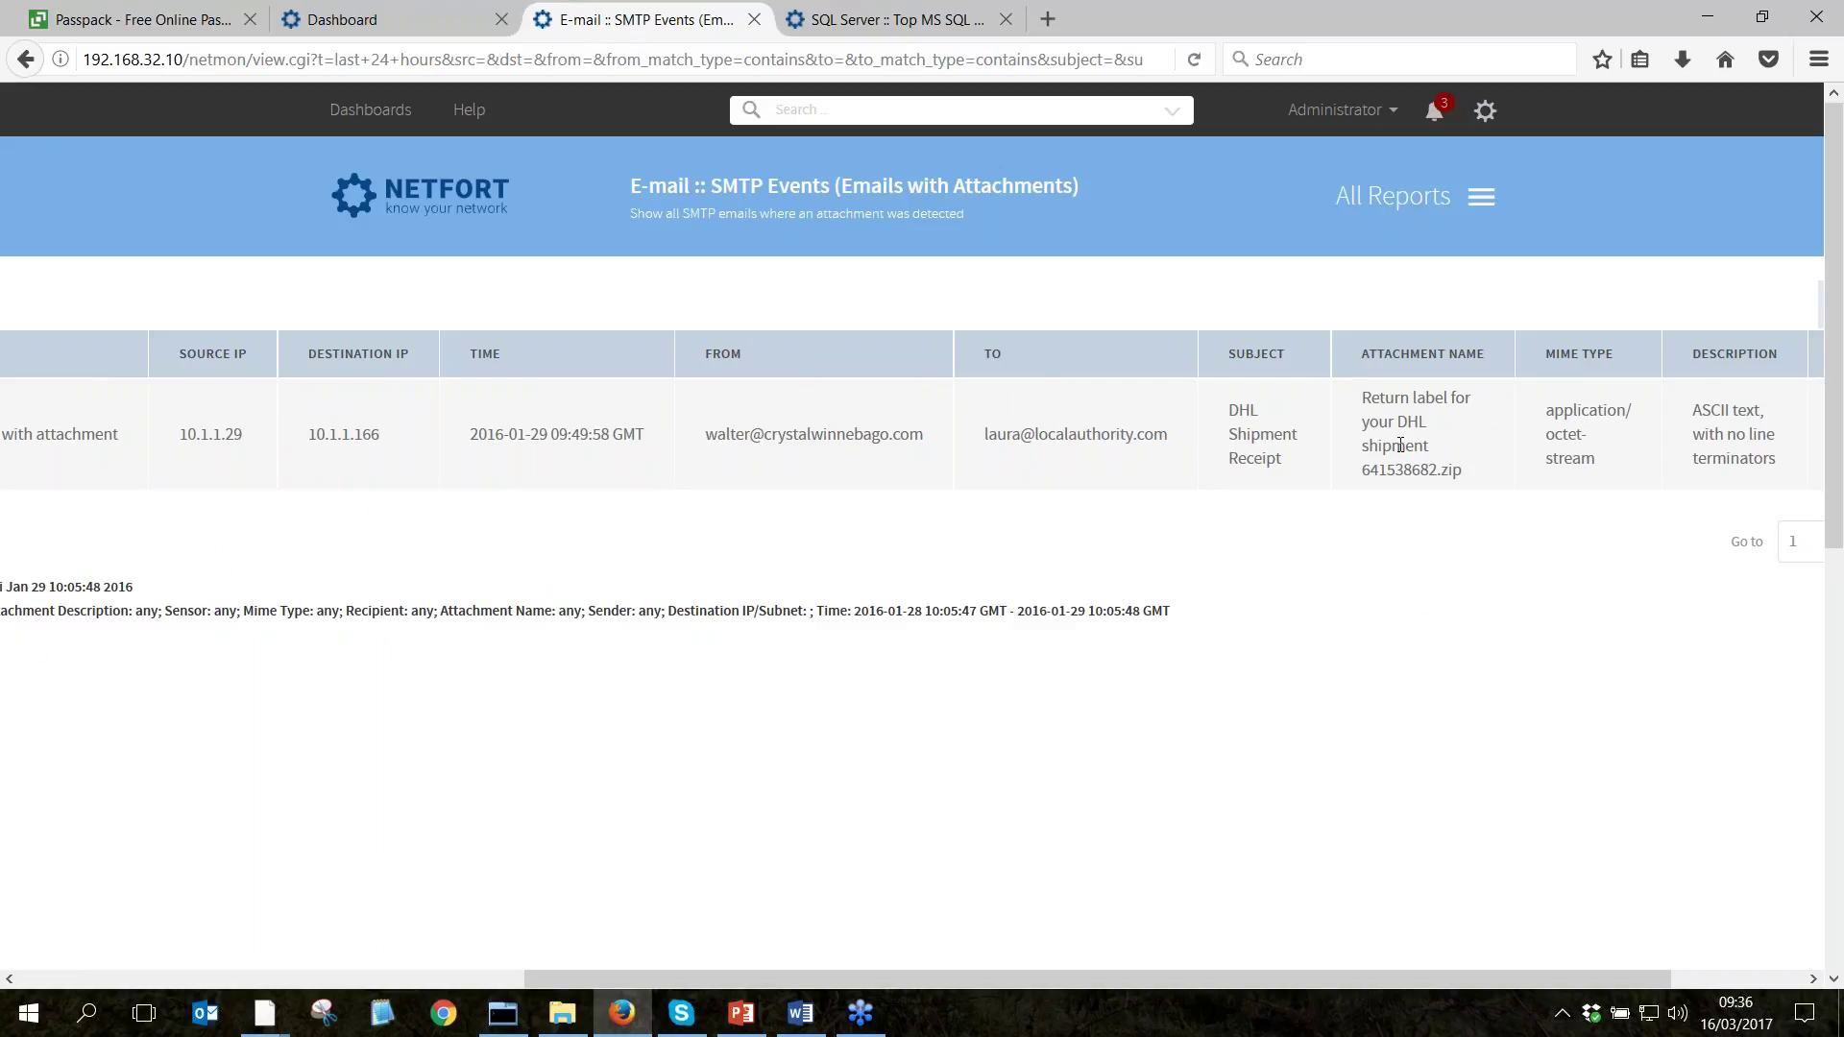
{"action": "left_click_drag", "start_coordinate": [1464, 477], "coordinate": [1338, 398]}
{"action": "left_click", "coordinate": [1438, 468]}
Switch to the already open Top MS SQL Statement results and open the list of SQL Server inventory reports.
{"action": "left_click", "coordinate": [902, 36]}
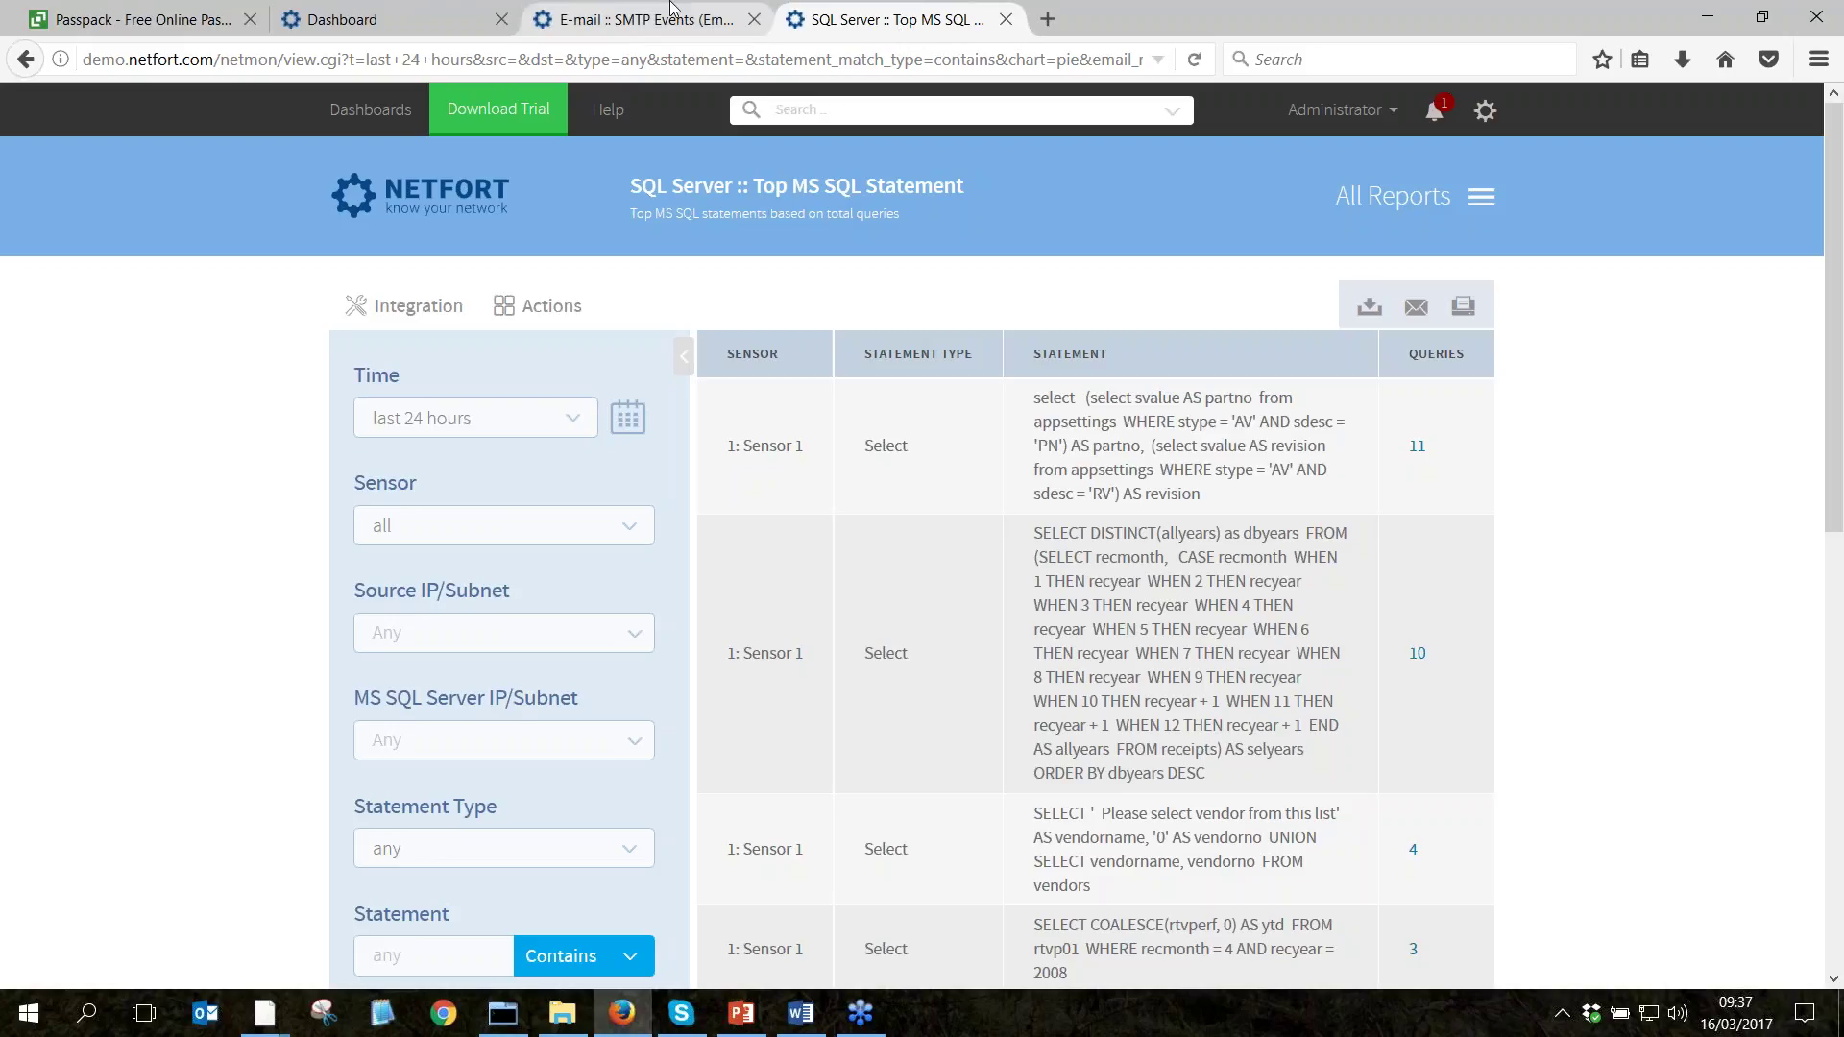
{"action": "left_click", "coordinate": [700, 356]}
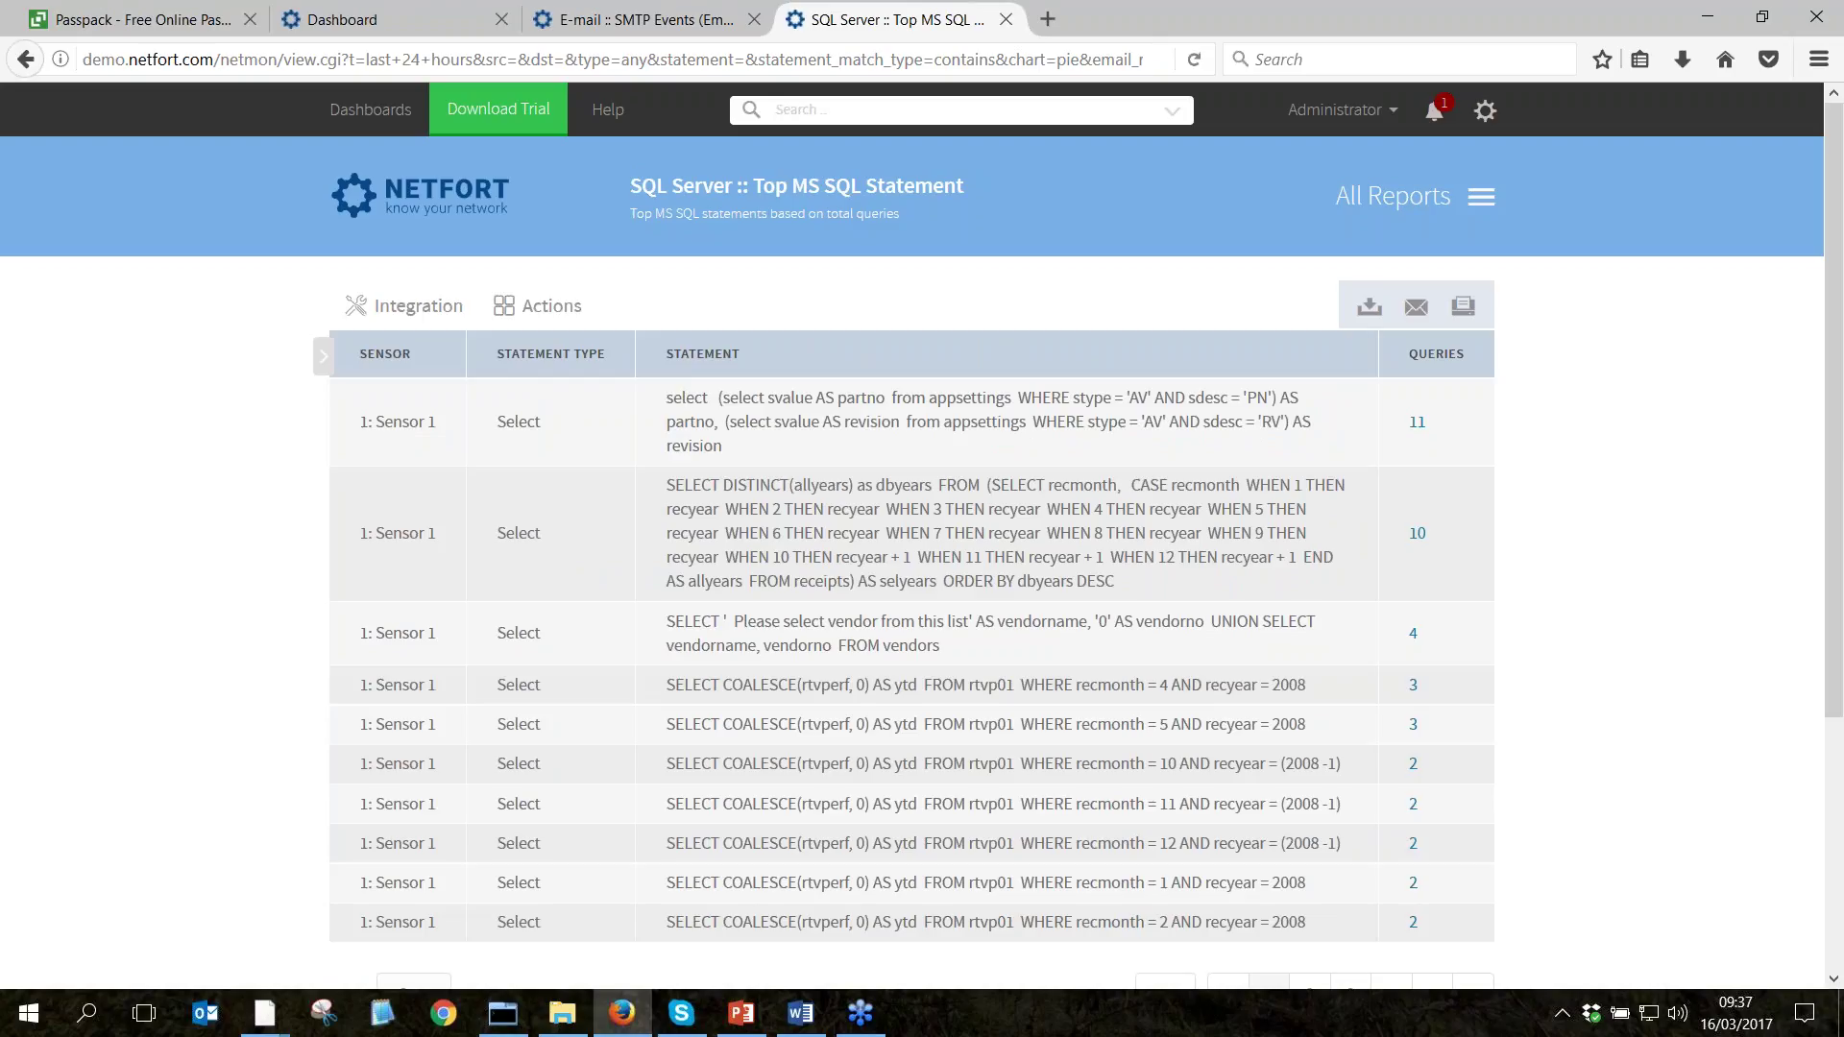
{"action": "left_click", "coordinate": [1478, 196]}
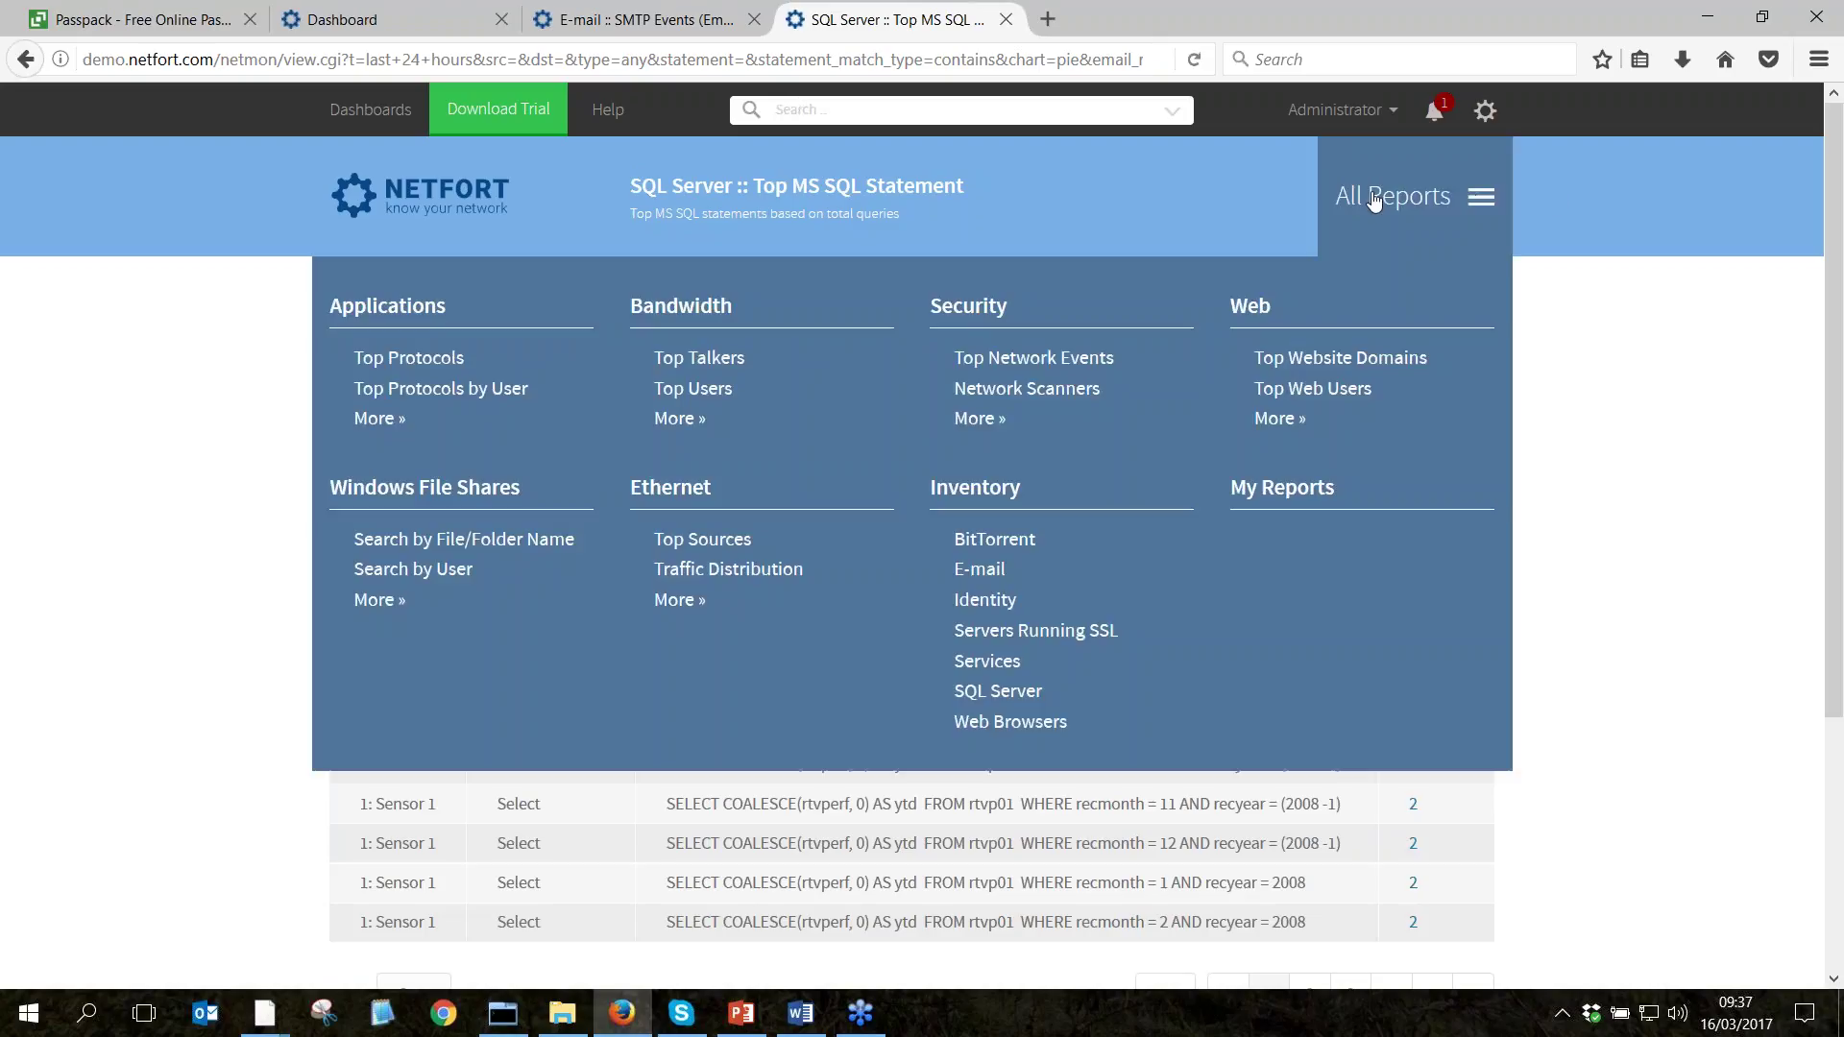
{"action": "left_click", "coordinate": [999, 693]}
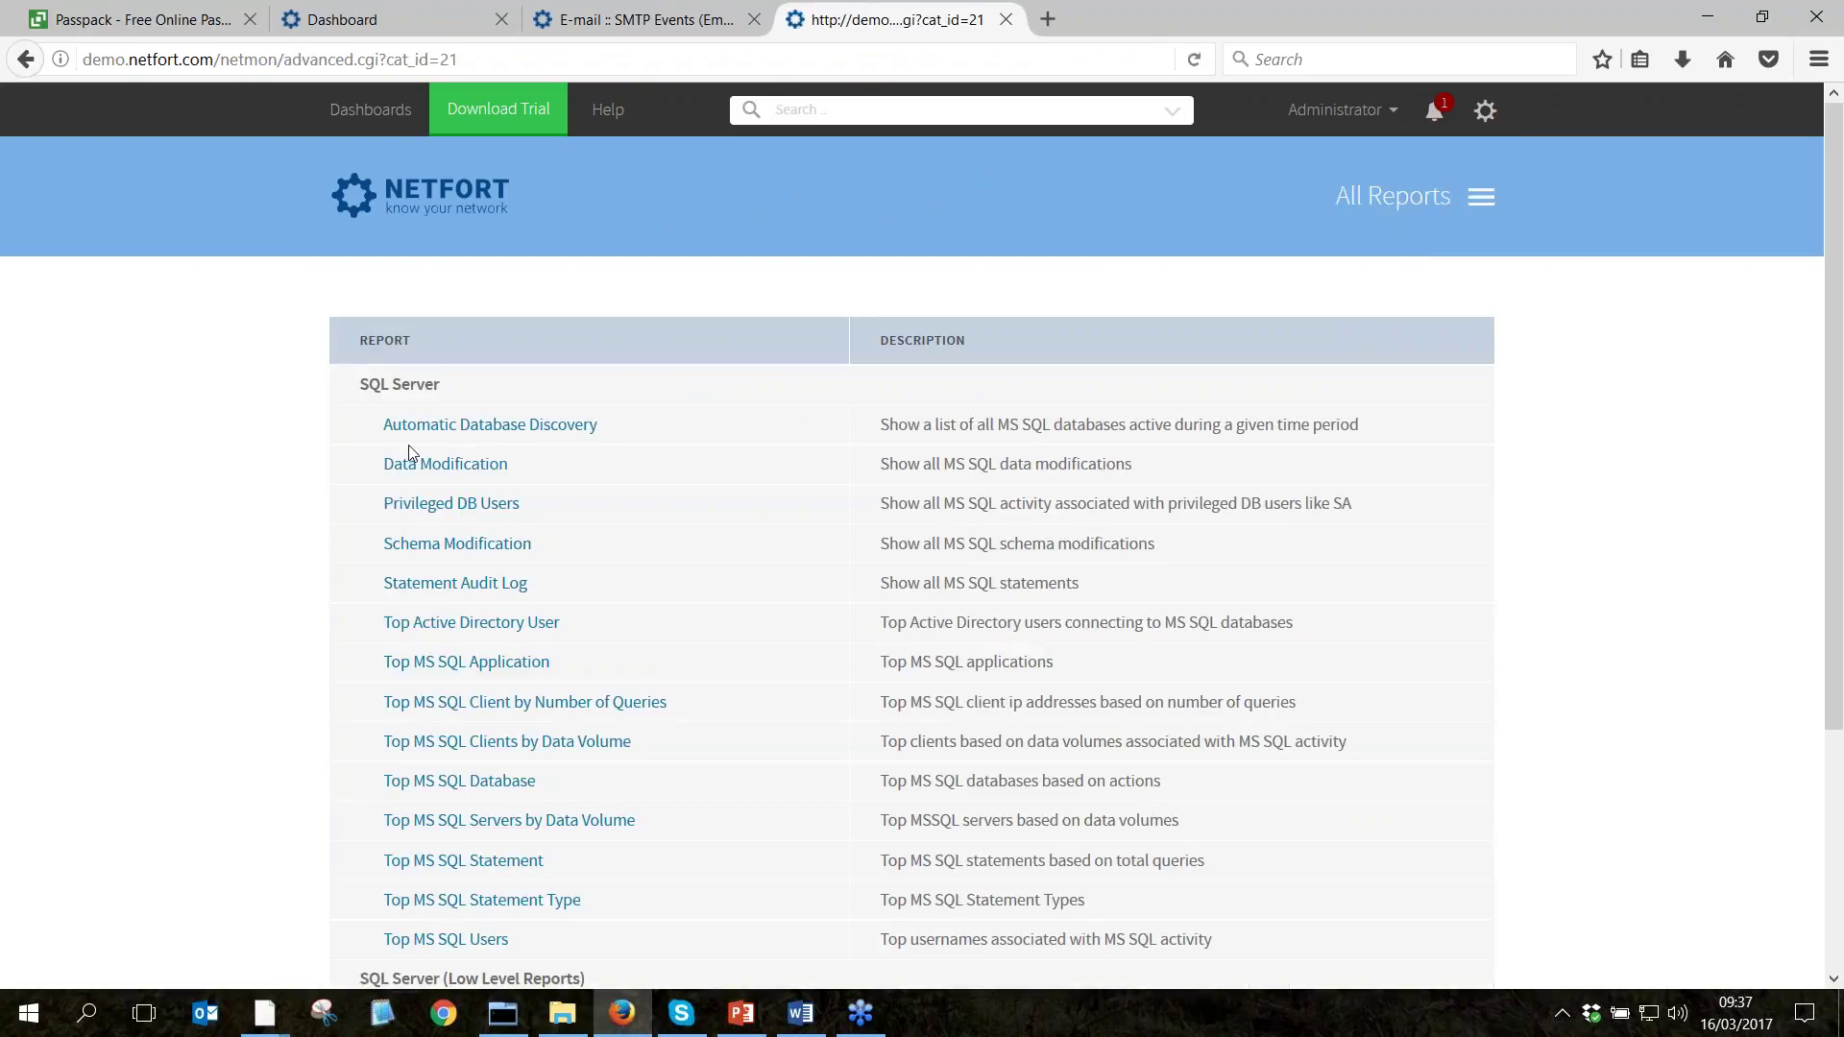
Run the Top MS SQL Statement report for the last 24 hours and collapse its filters to widen the results.
{"action": "scroll", "coordinate": [478, 632], "scroll_direction": "down", "scroll_amount": 1}
{"action": "scroll", "coordinate": [478, 630], "scroll_direction": "down", "scroll_amount": 3}
{"action": "left_click", "coordinate": [480, 617]}
{"action": "scroll", "coordinate": [922, 538], "scroll_direction": "down", "scroll_amount": 3}
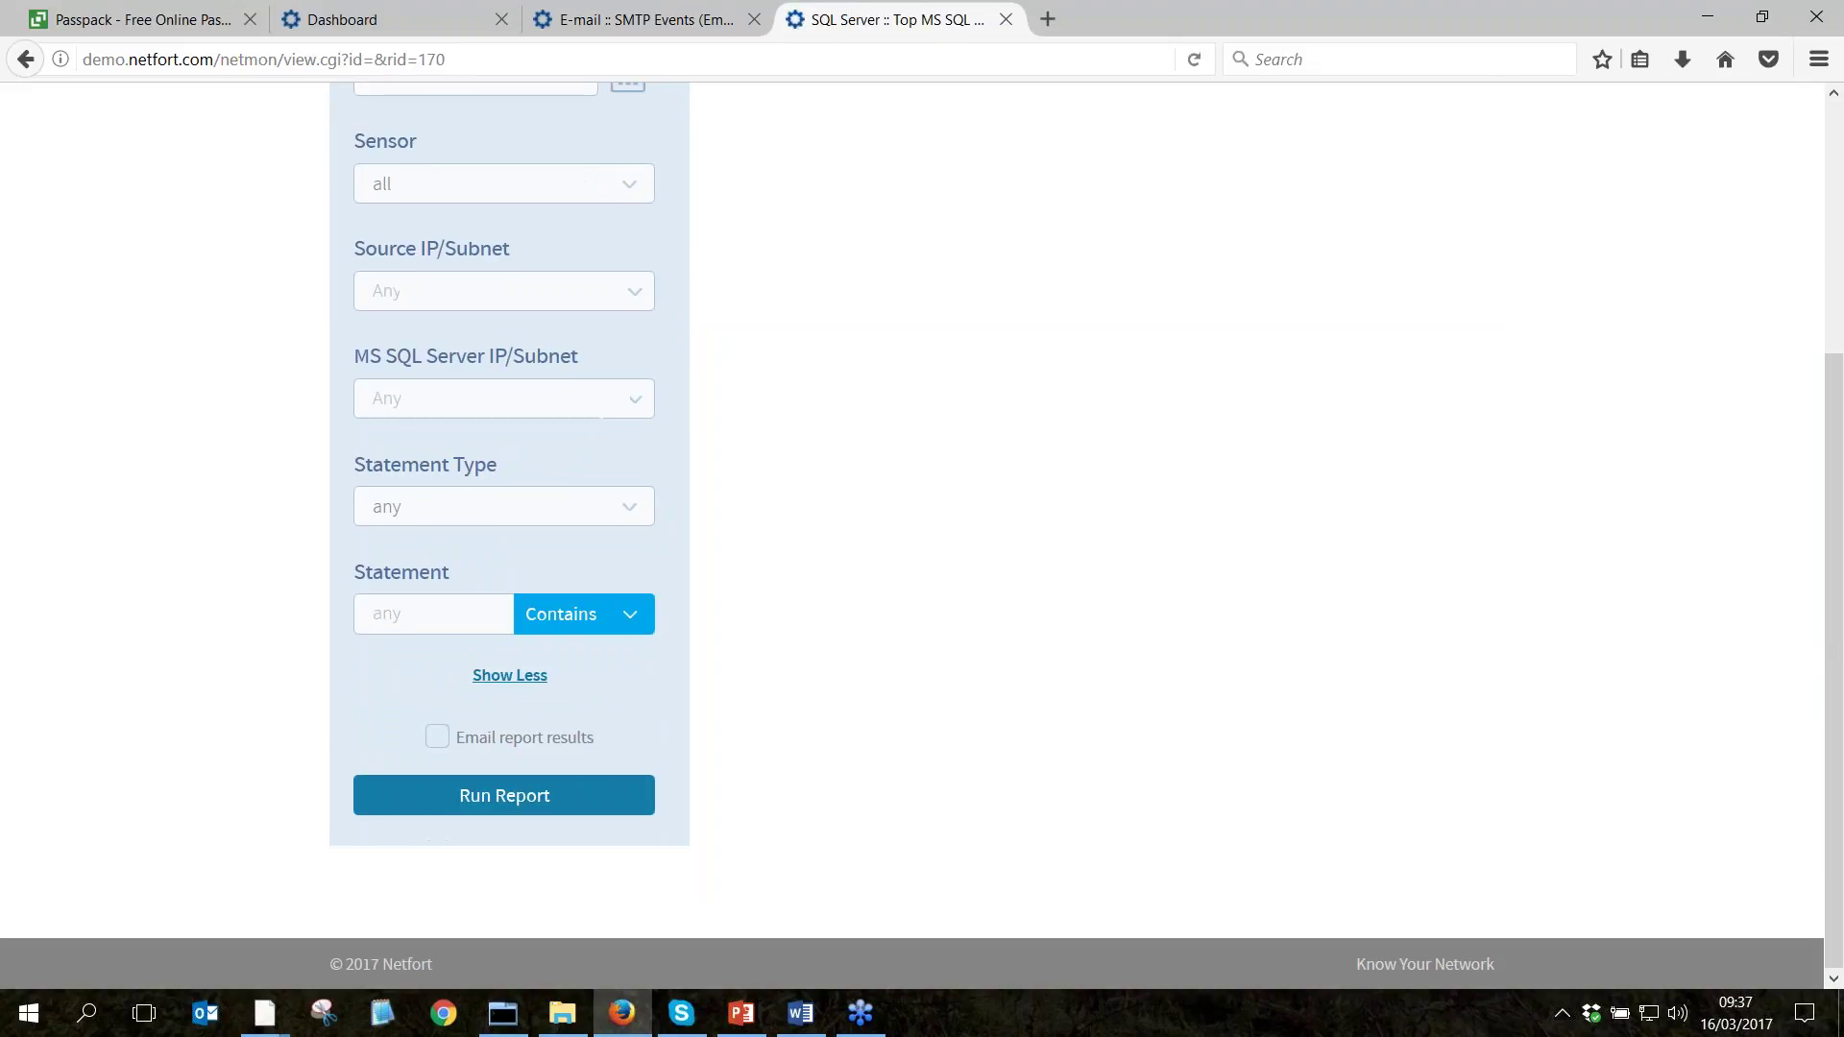
{"action": "left_click", "coordinate": [535, 794]}
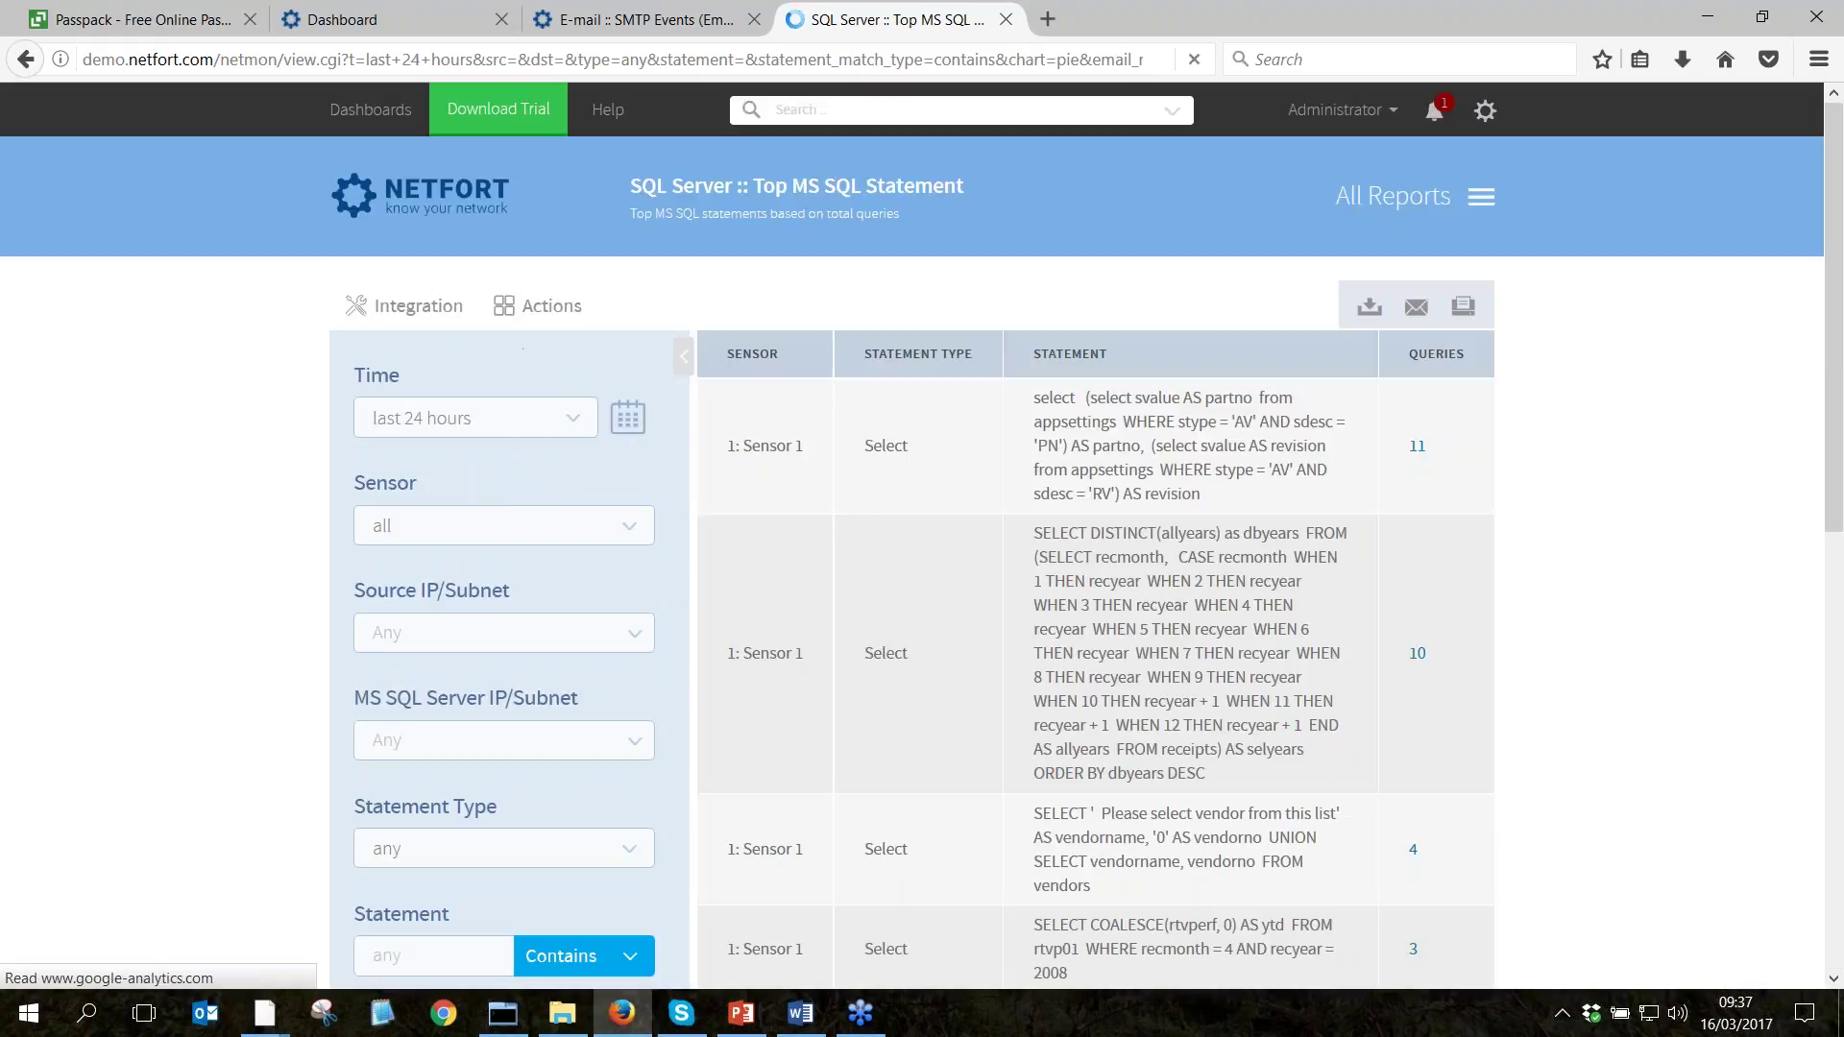
{"action": "left_click", "coordinate": [688, 361]}
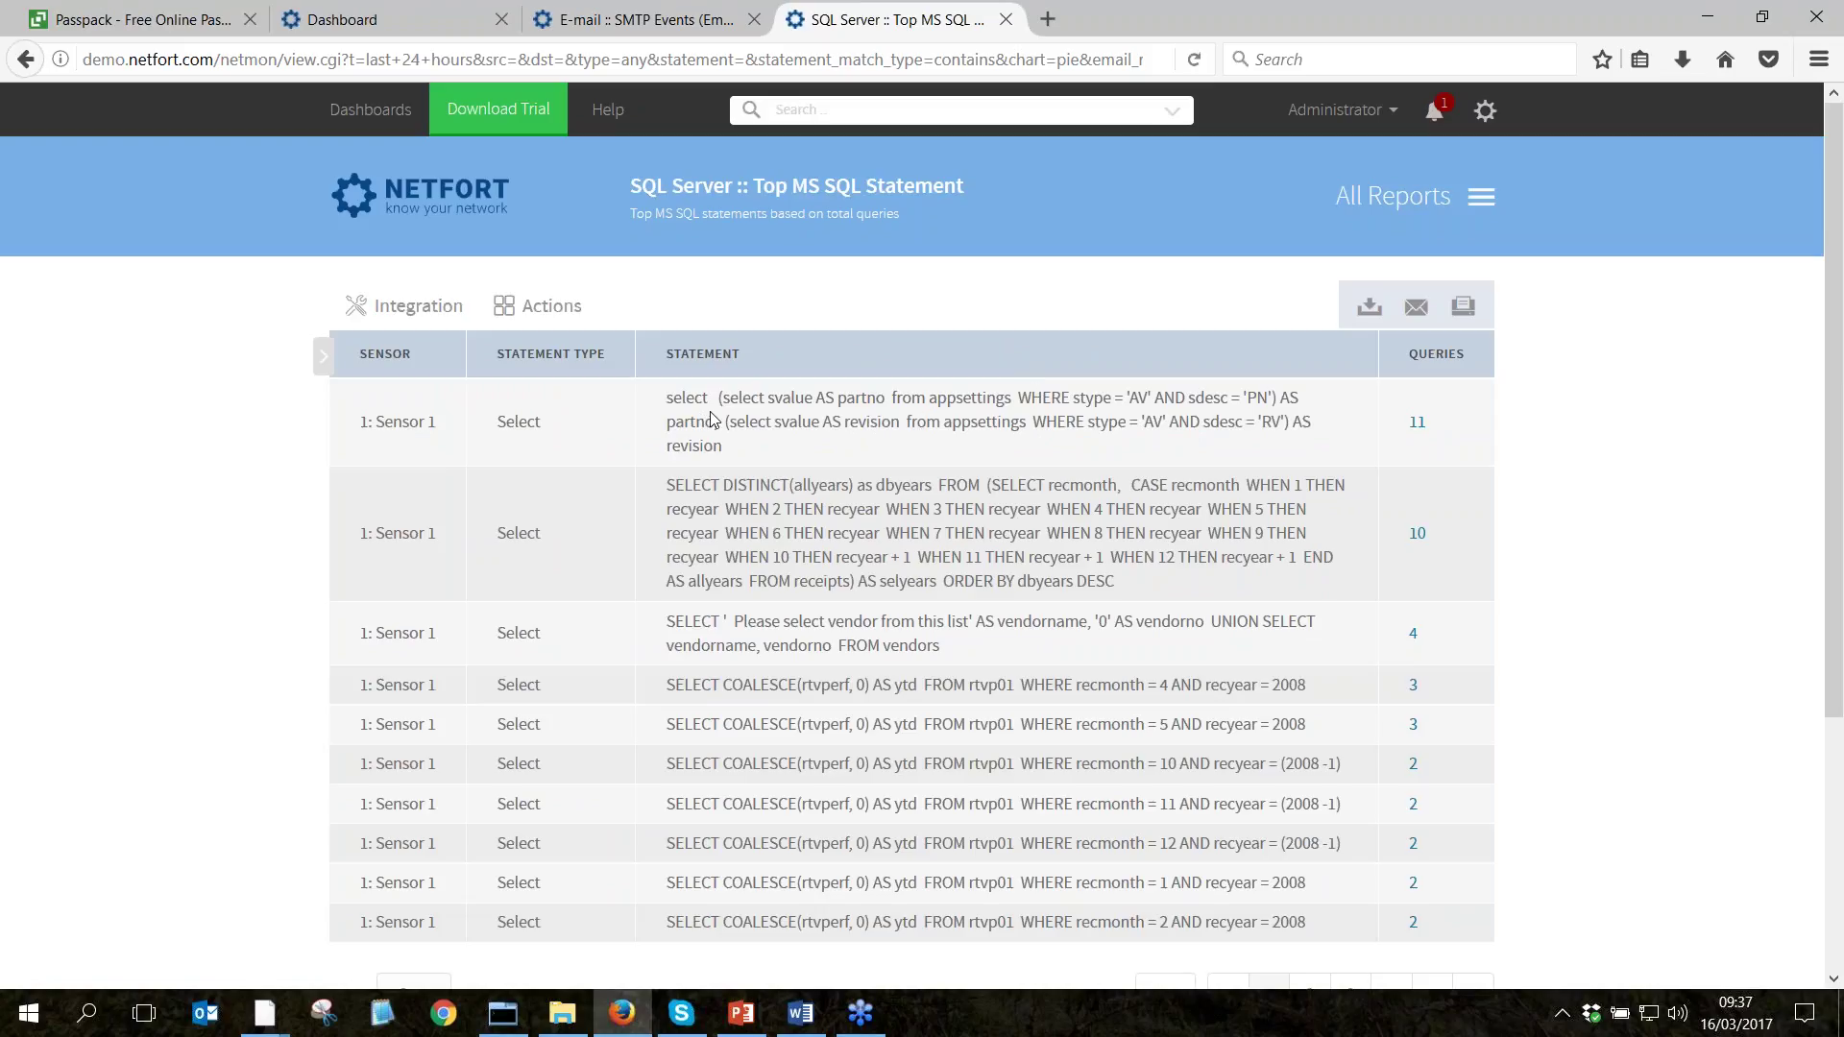
Drill into the network events behind the most frequent SQL statement, collapse the filters, and return to the statement report.
{"action": "left_click", "coordinate": [1416, 429]}
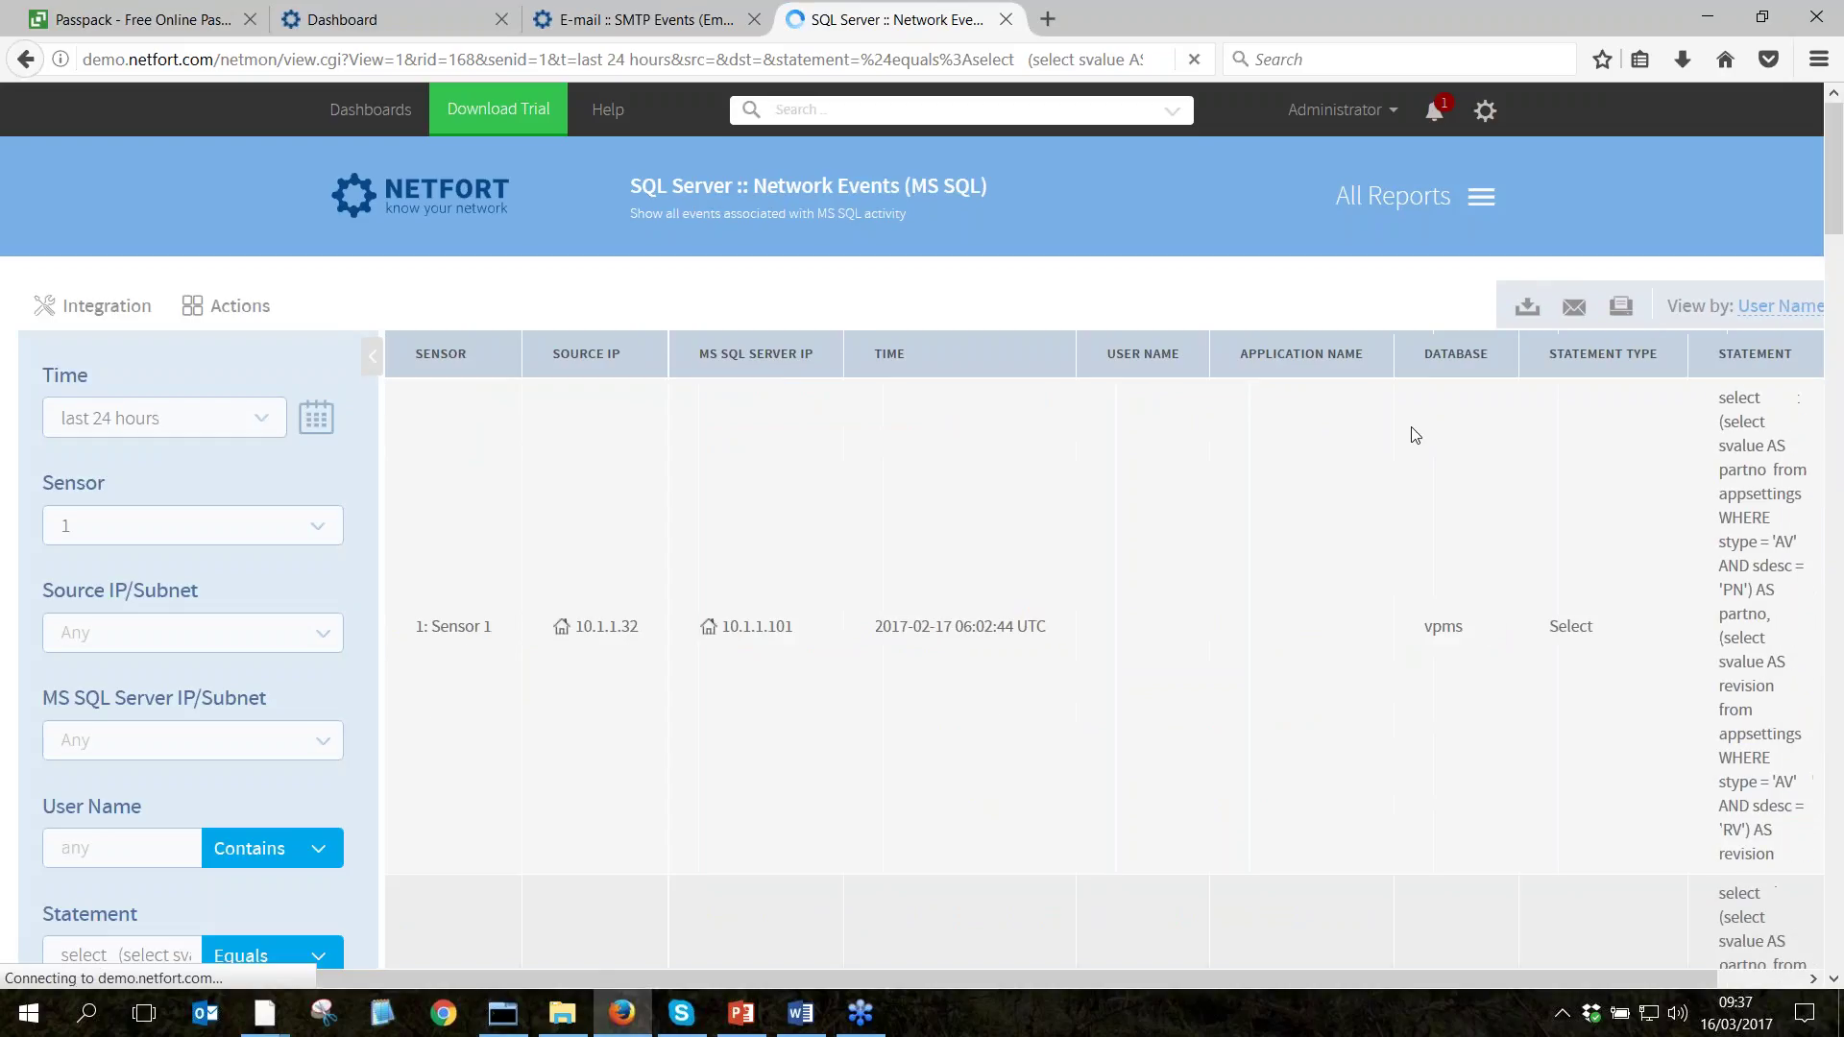
{"action": "left_click", "coordinate": [368, 359]}
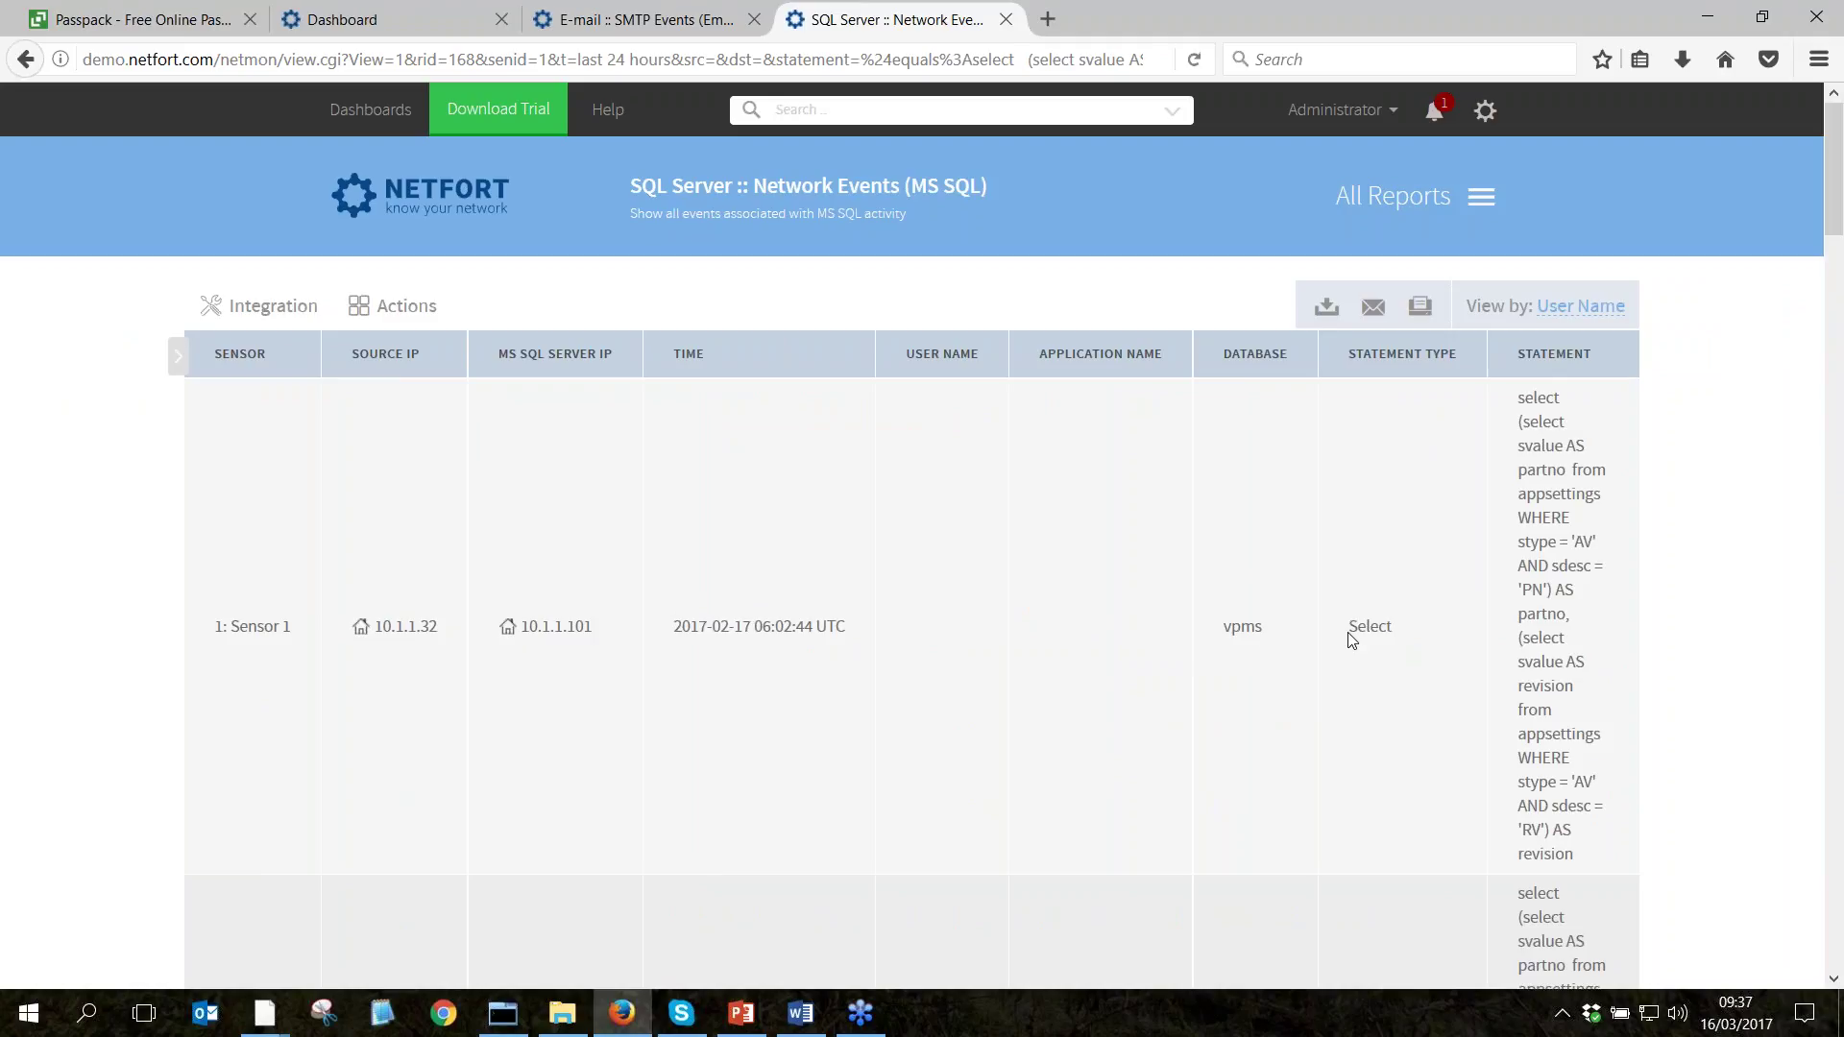
{"action": "scroll", "coordinate": [1560, 389], "scroll_direction": "down", "scroll_amount": 2}
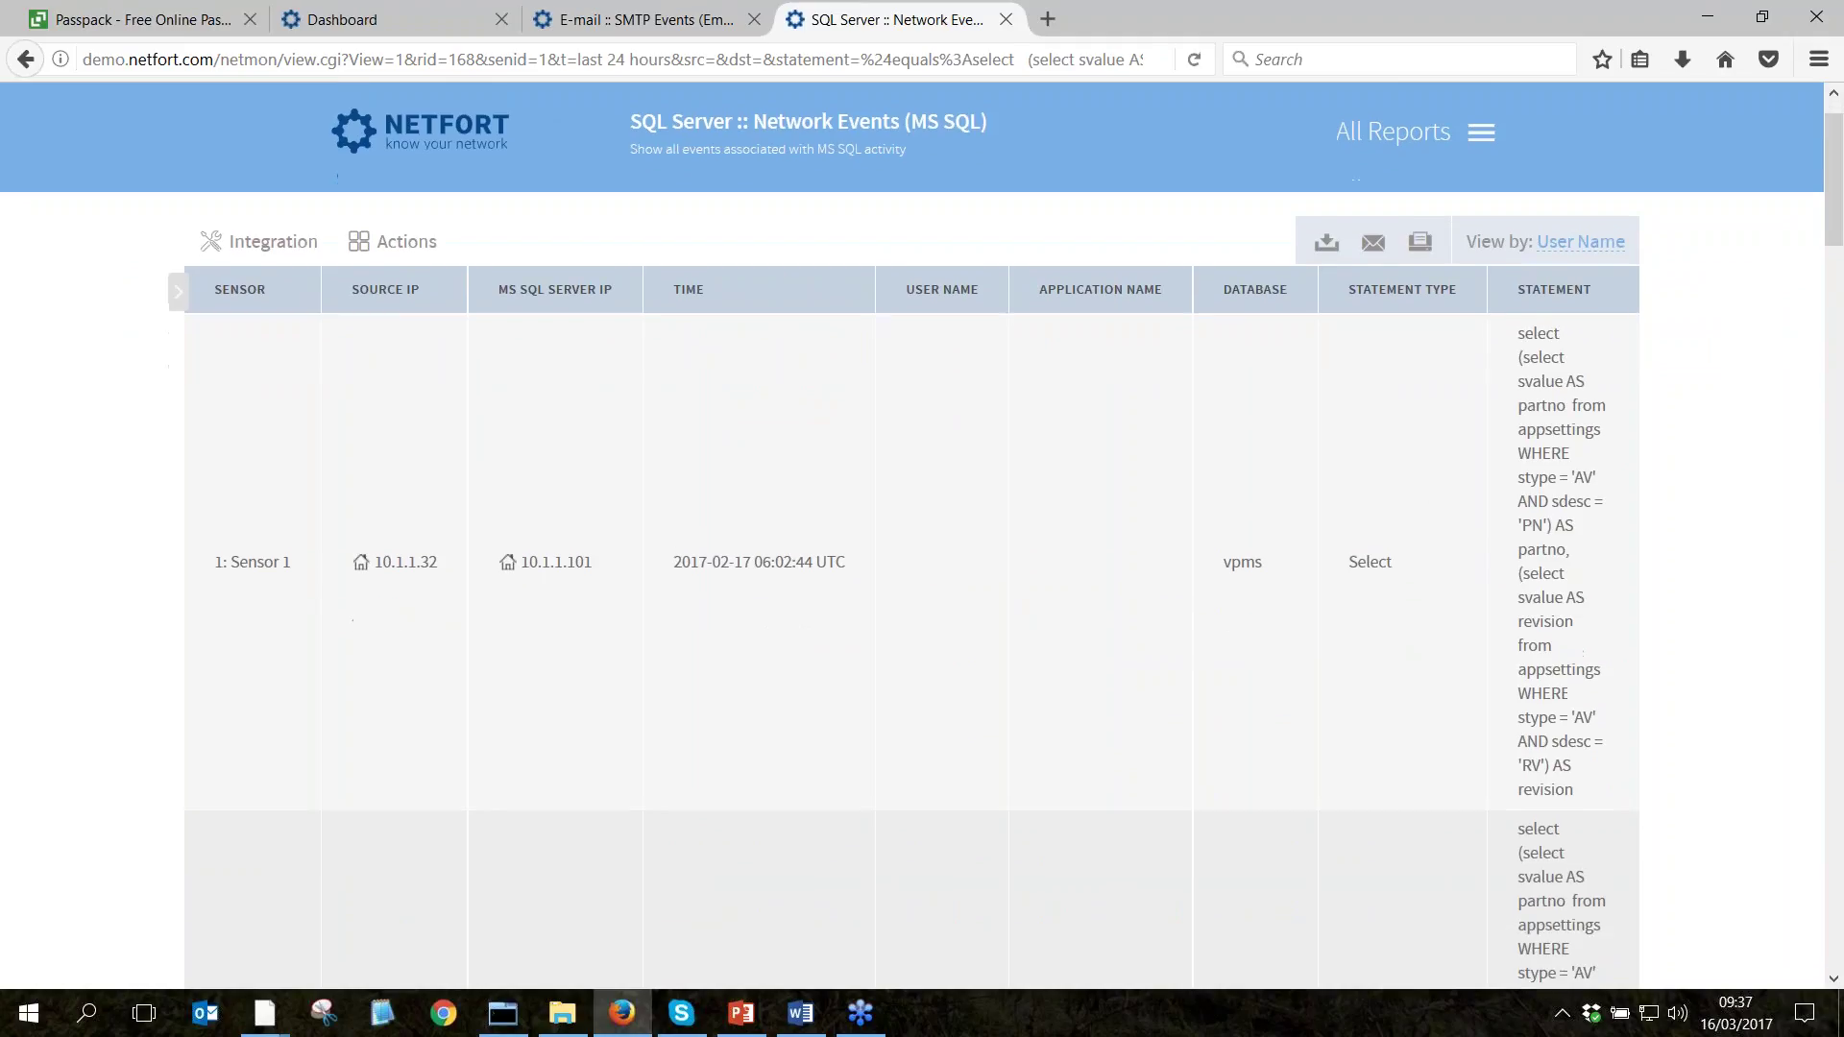
{"action": "left_click", "coordinate": [26, 61]}
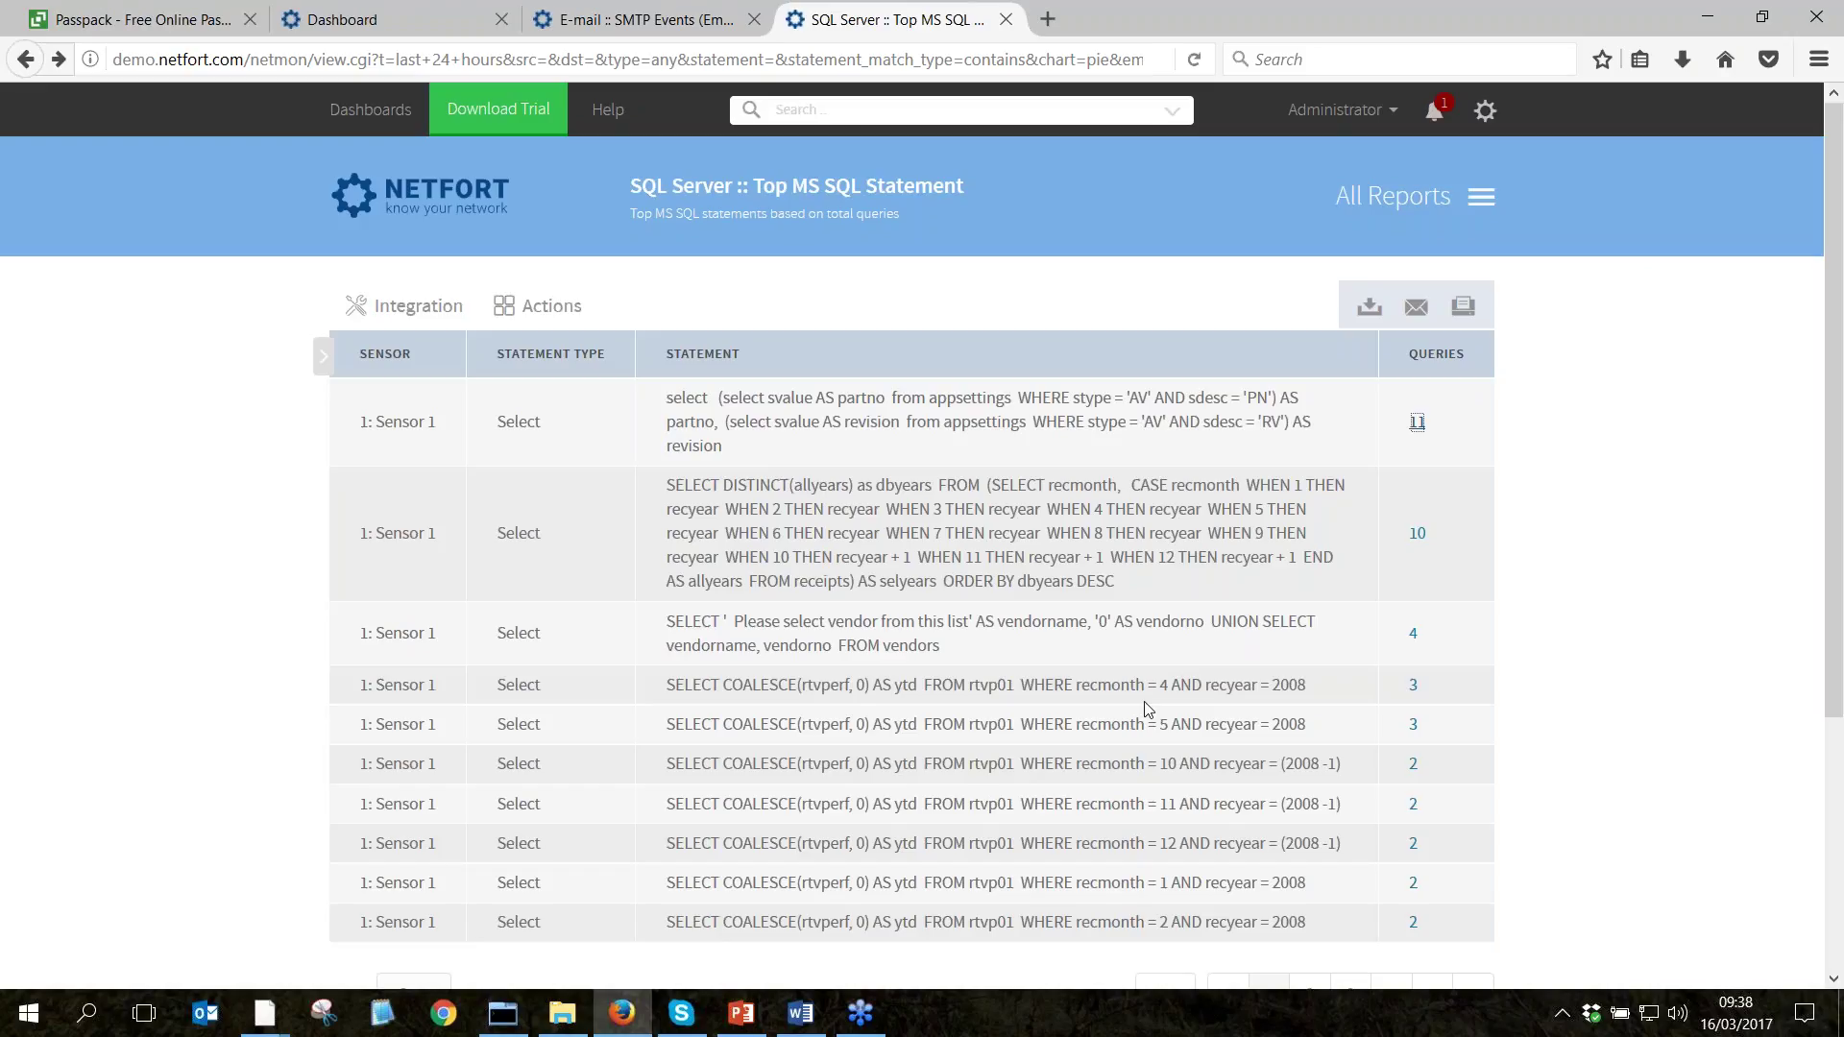
Run the Top MS SQL Statement Type report from the SQL Server reports for the last 24 hours.
{"action": "left_click", "coordinate": [1469, 207]}
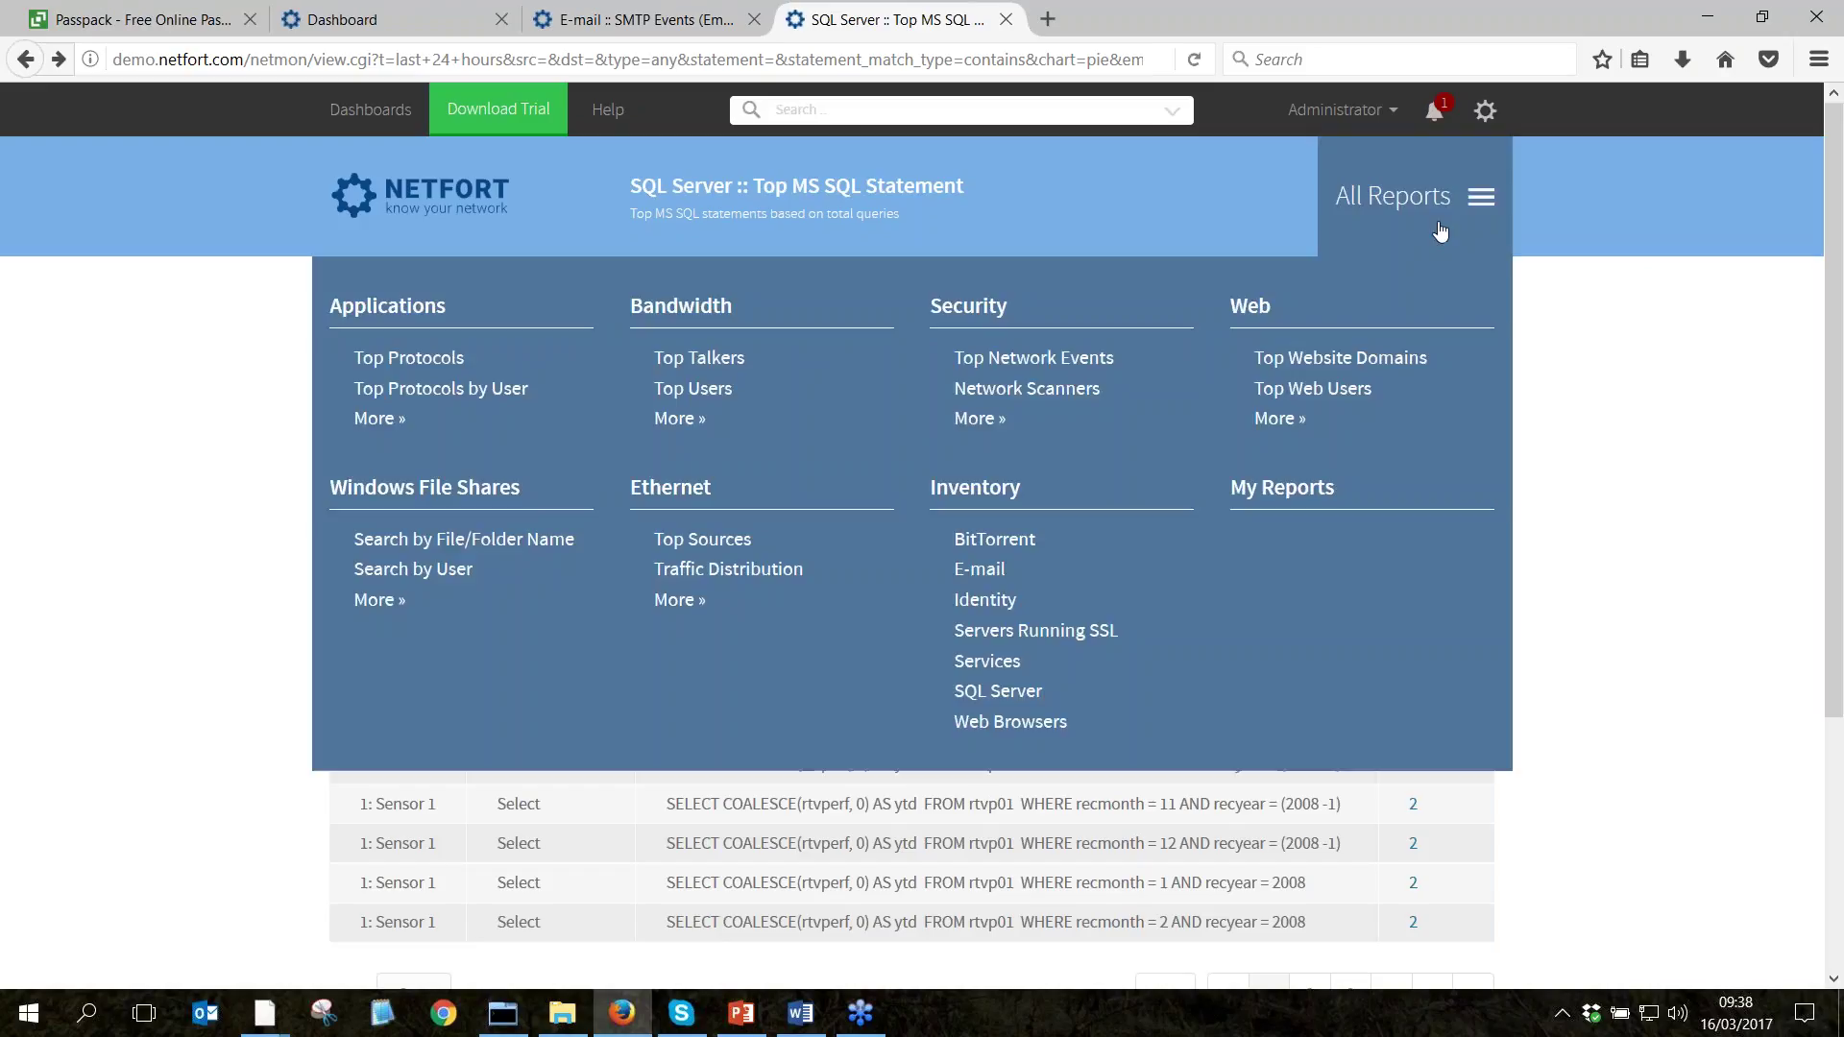
{"action": "left_click", "coordinate": [999, 692]}
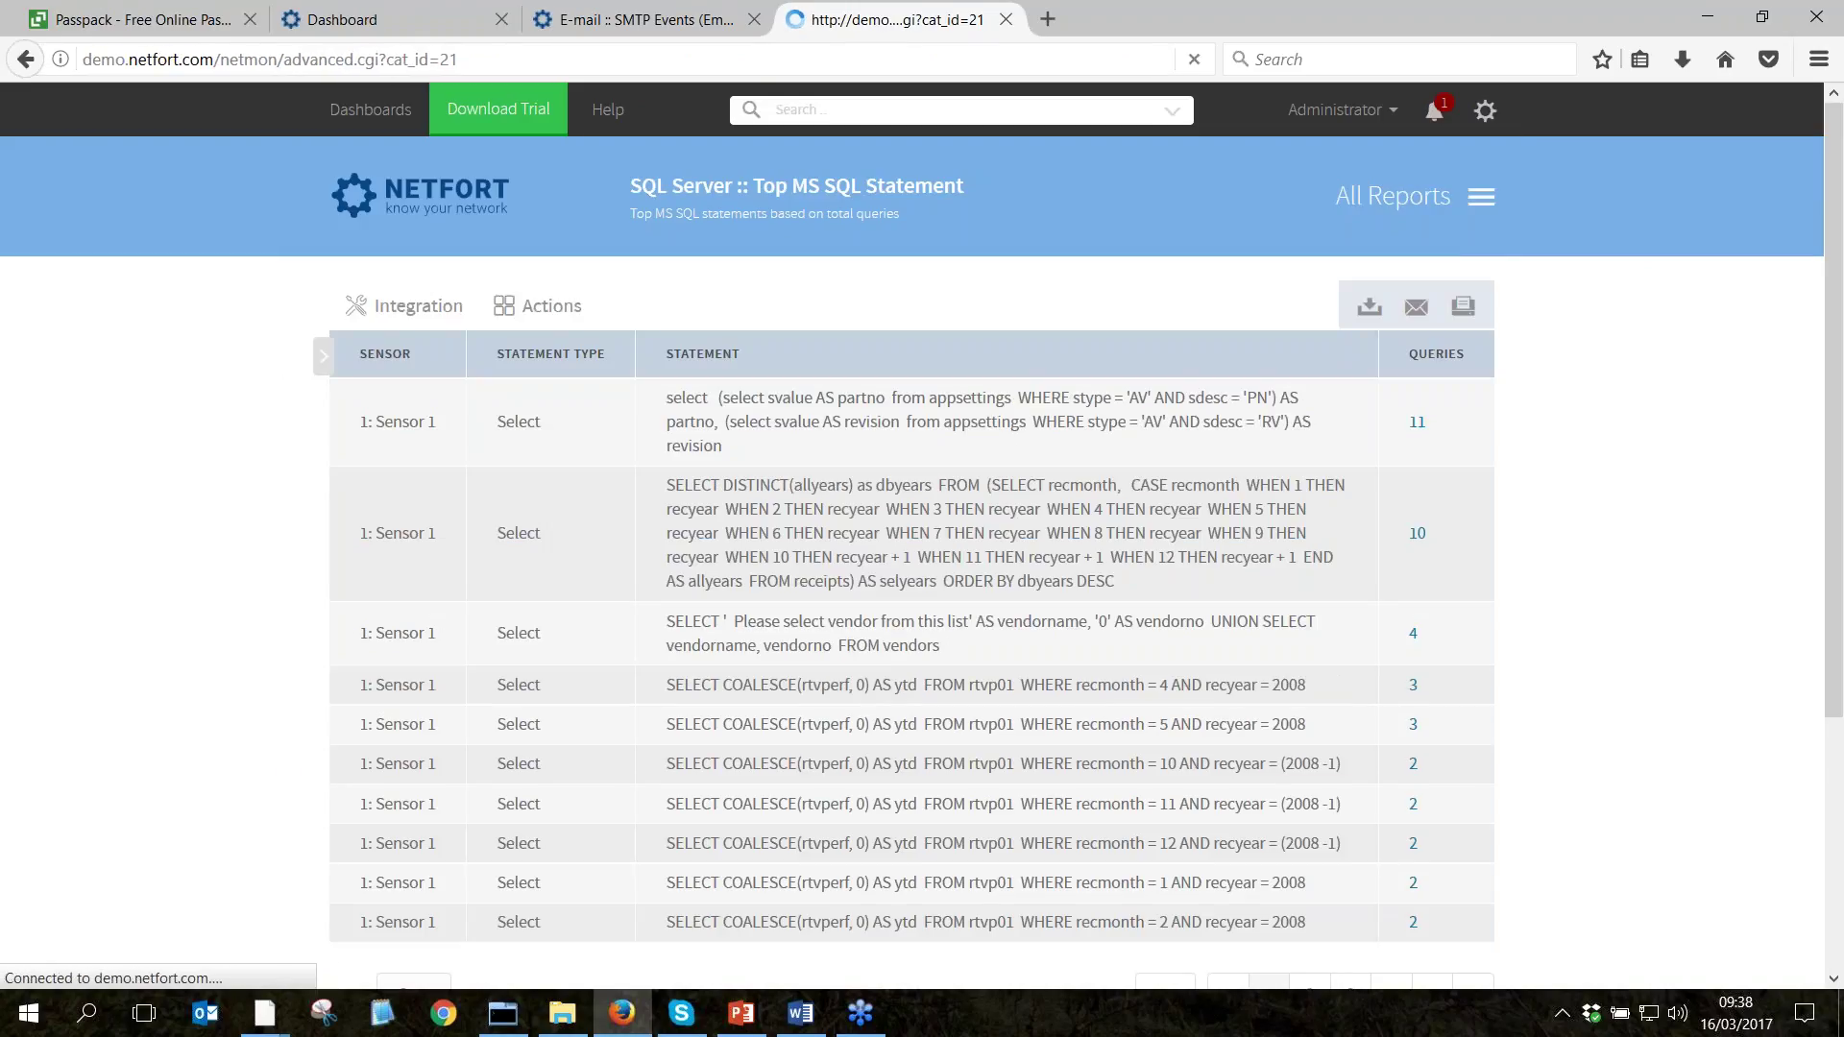
{"action": "scroll", "coordinate": [778, 623], "scroll_direction": "down", "scroll_amount": 2}
{"action": "left_click", "coordinate": [530, 776]}
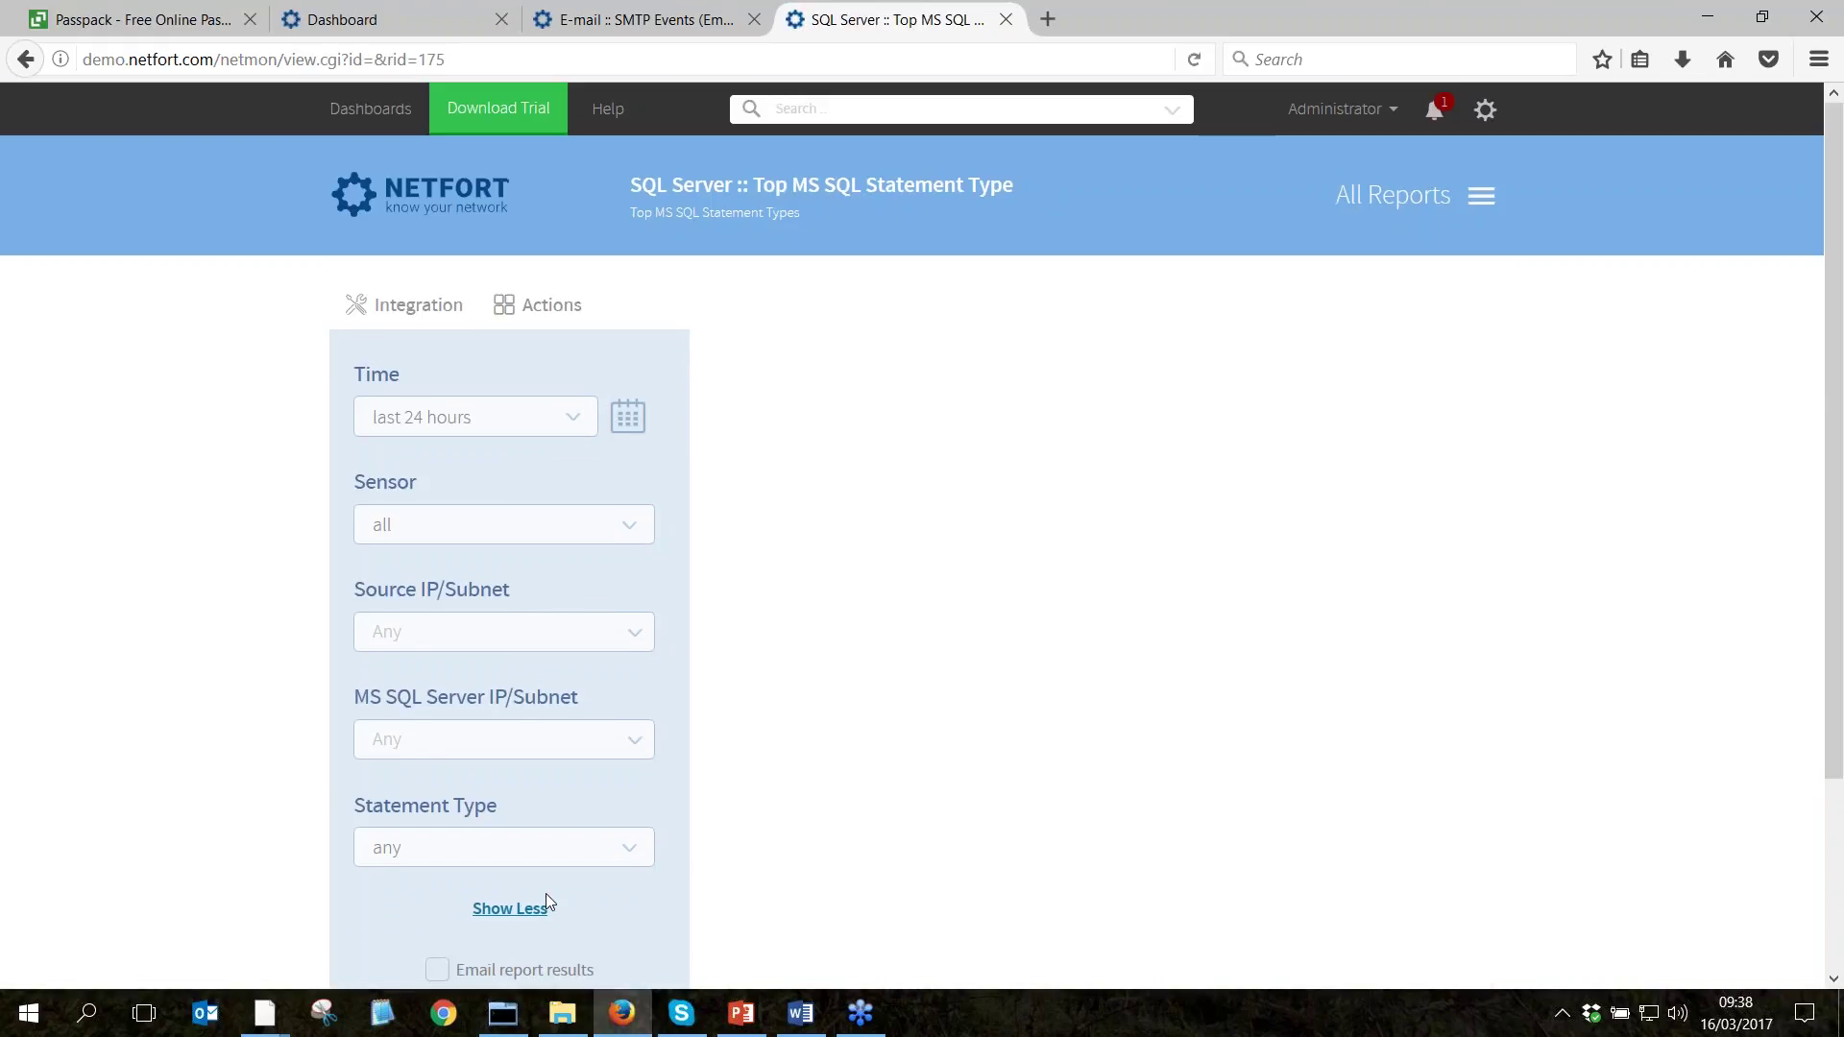
{"action": "scroll", "coordinate": [545, 903], "scroll_direction": "down", "scroll_amount": 3}
{"action": "left_click", "coordinate": [585, 787]}
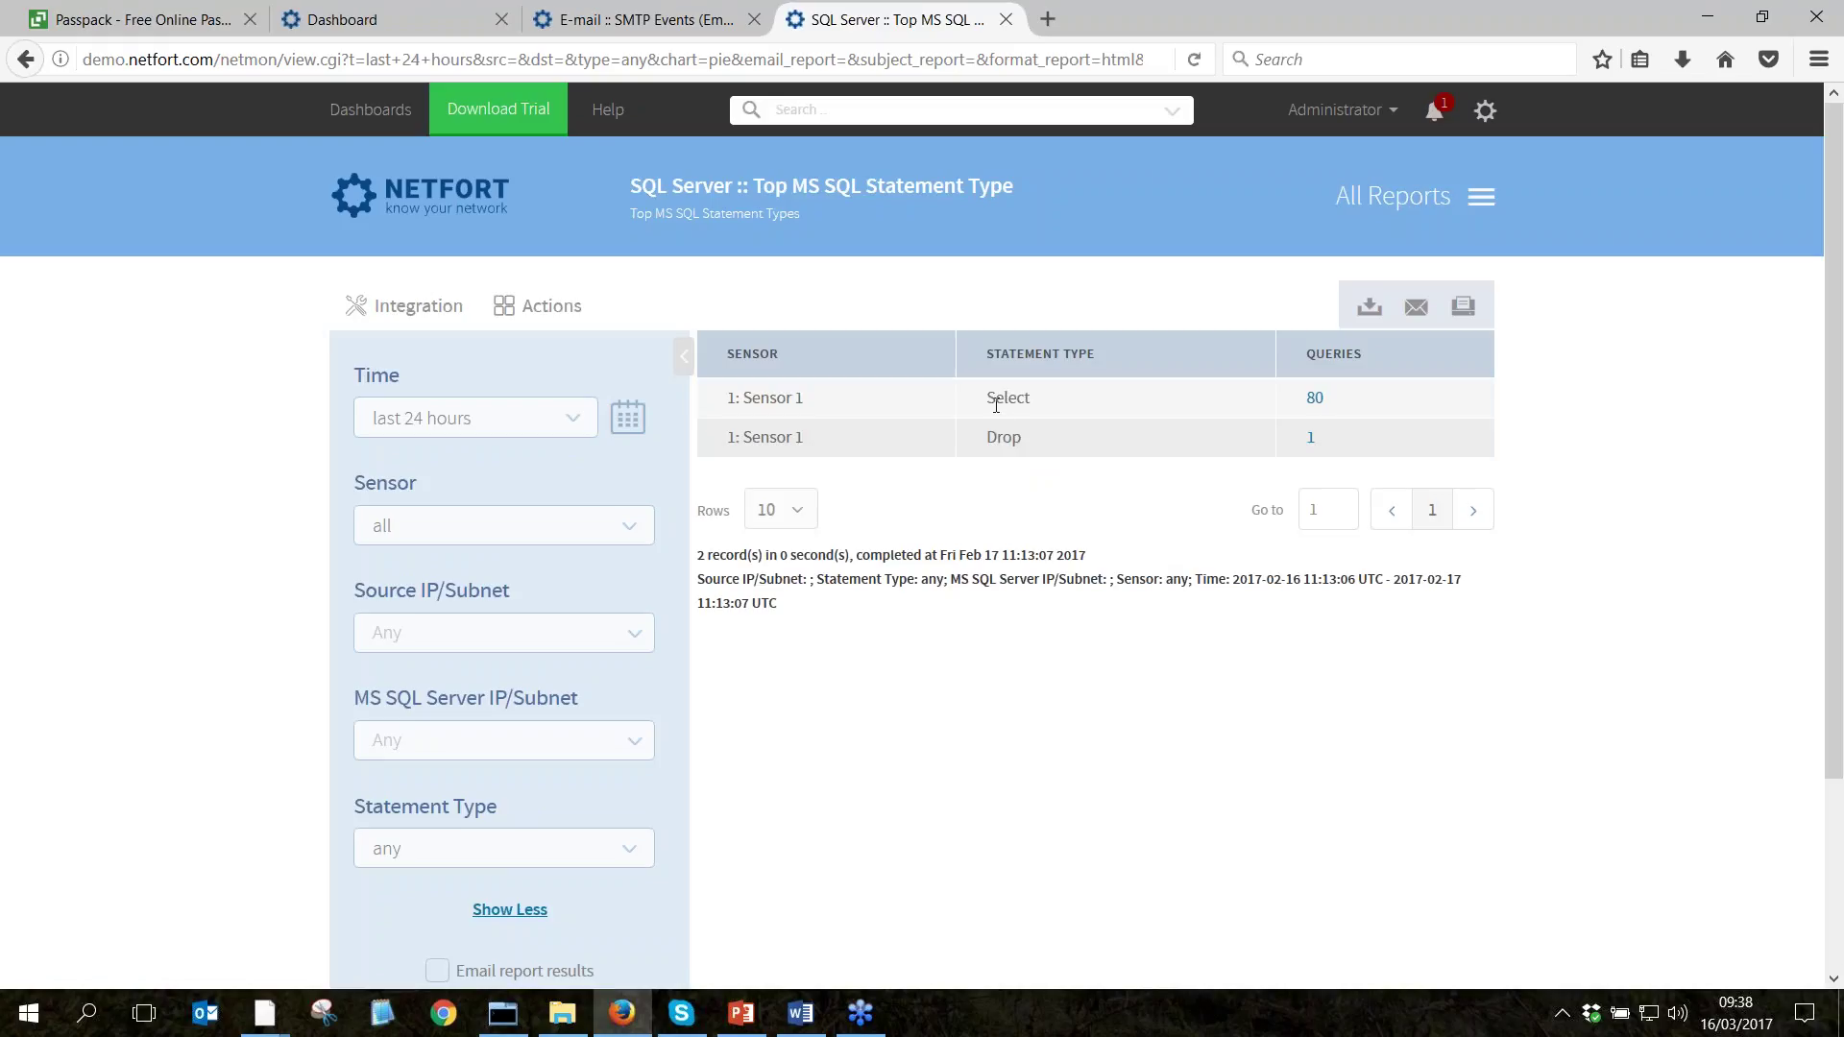
Drill into the network events for the Drop statement type and collapse the filters to widen the results.
{"action": "double_click", "coordinate": [996, 404]}
{"action": "left_click", "coordinate": [1091, 431]}
{"action": "left_click", "coordinate": [1312, 439]}
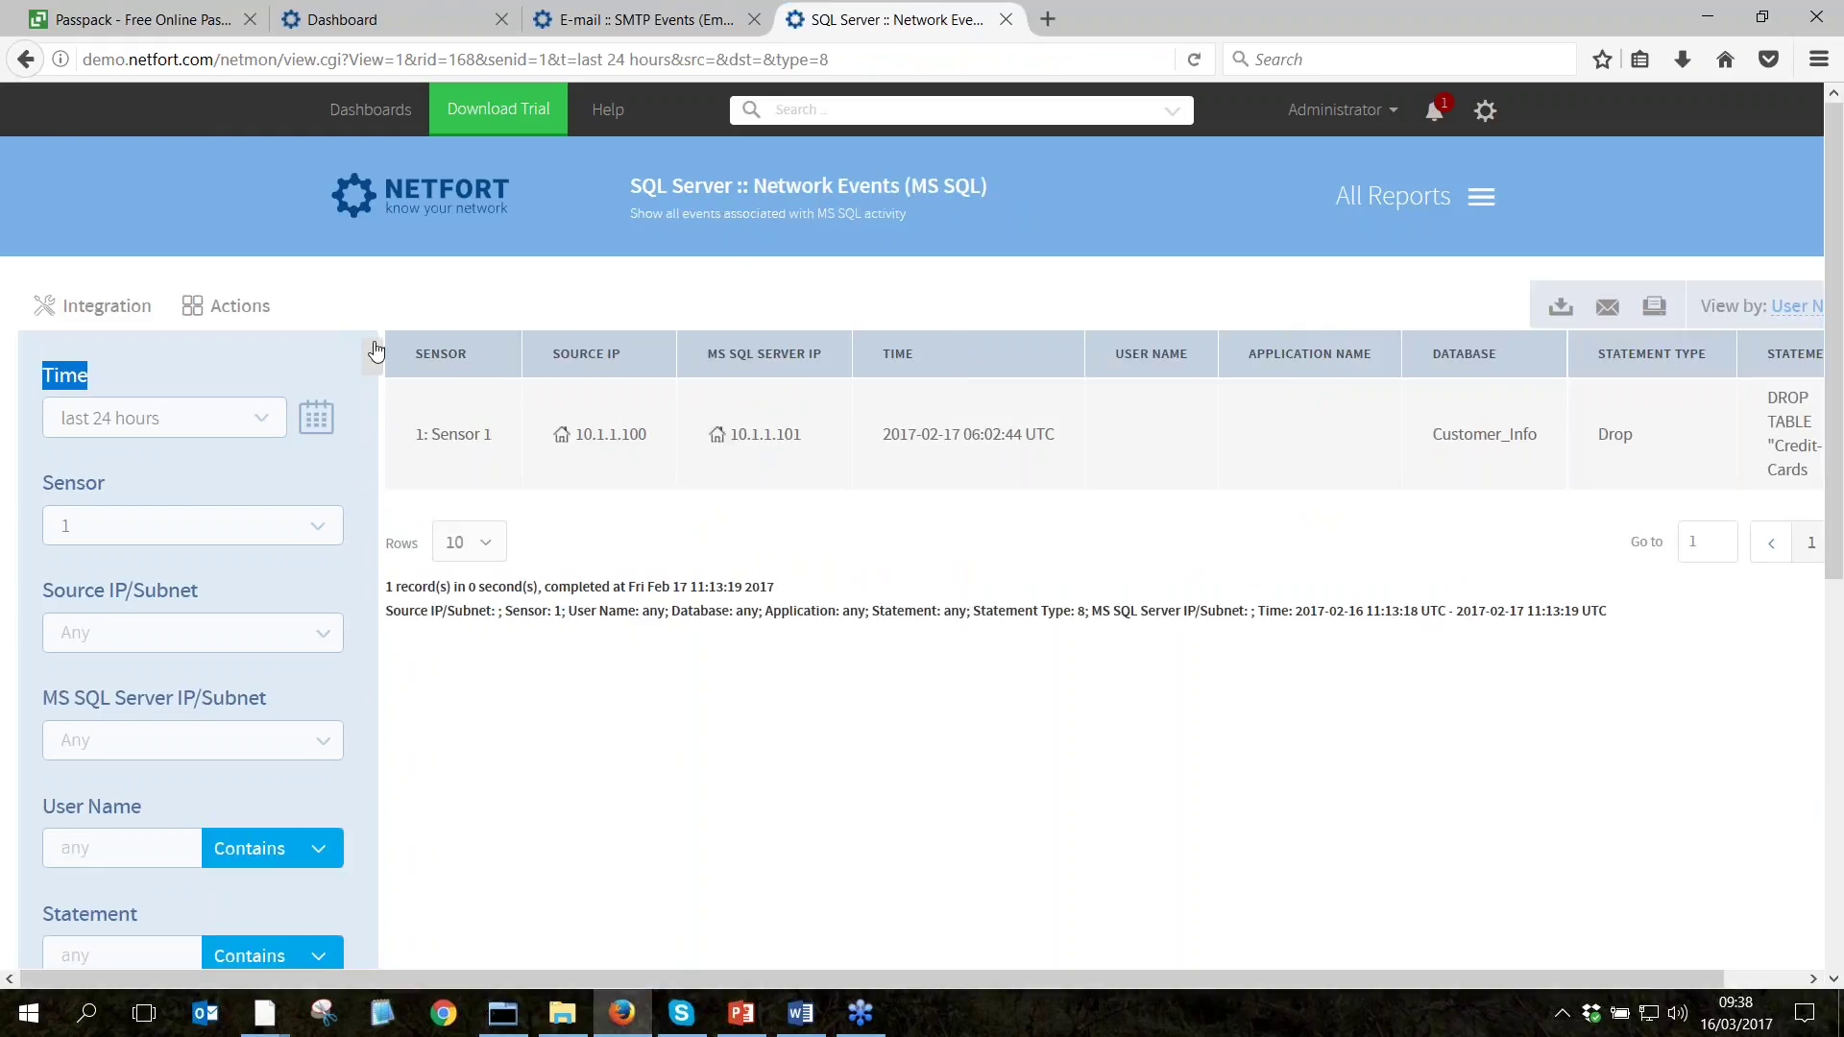
{"action": "left_click", "coordinate": [376, 351]}
{"action": "left_click_drag", "start_coordinate": [434, 437], "coordinate": [358, 434]}
View the Drop event by user name and highlight the "Credit-Cards" table name in its statement.
{"action": "left_click", "coordinate": [1616, 308]}
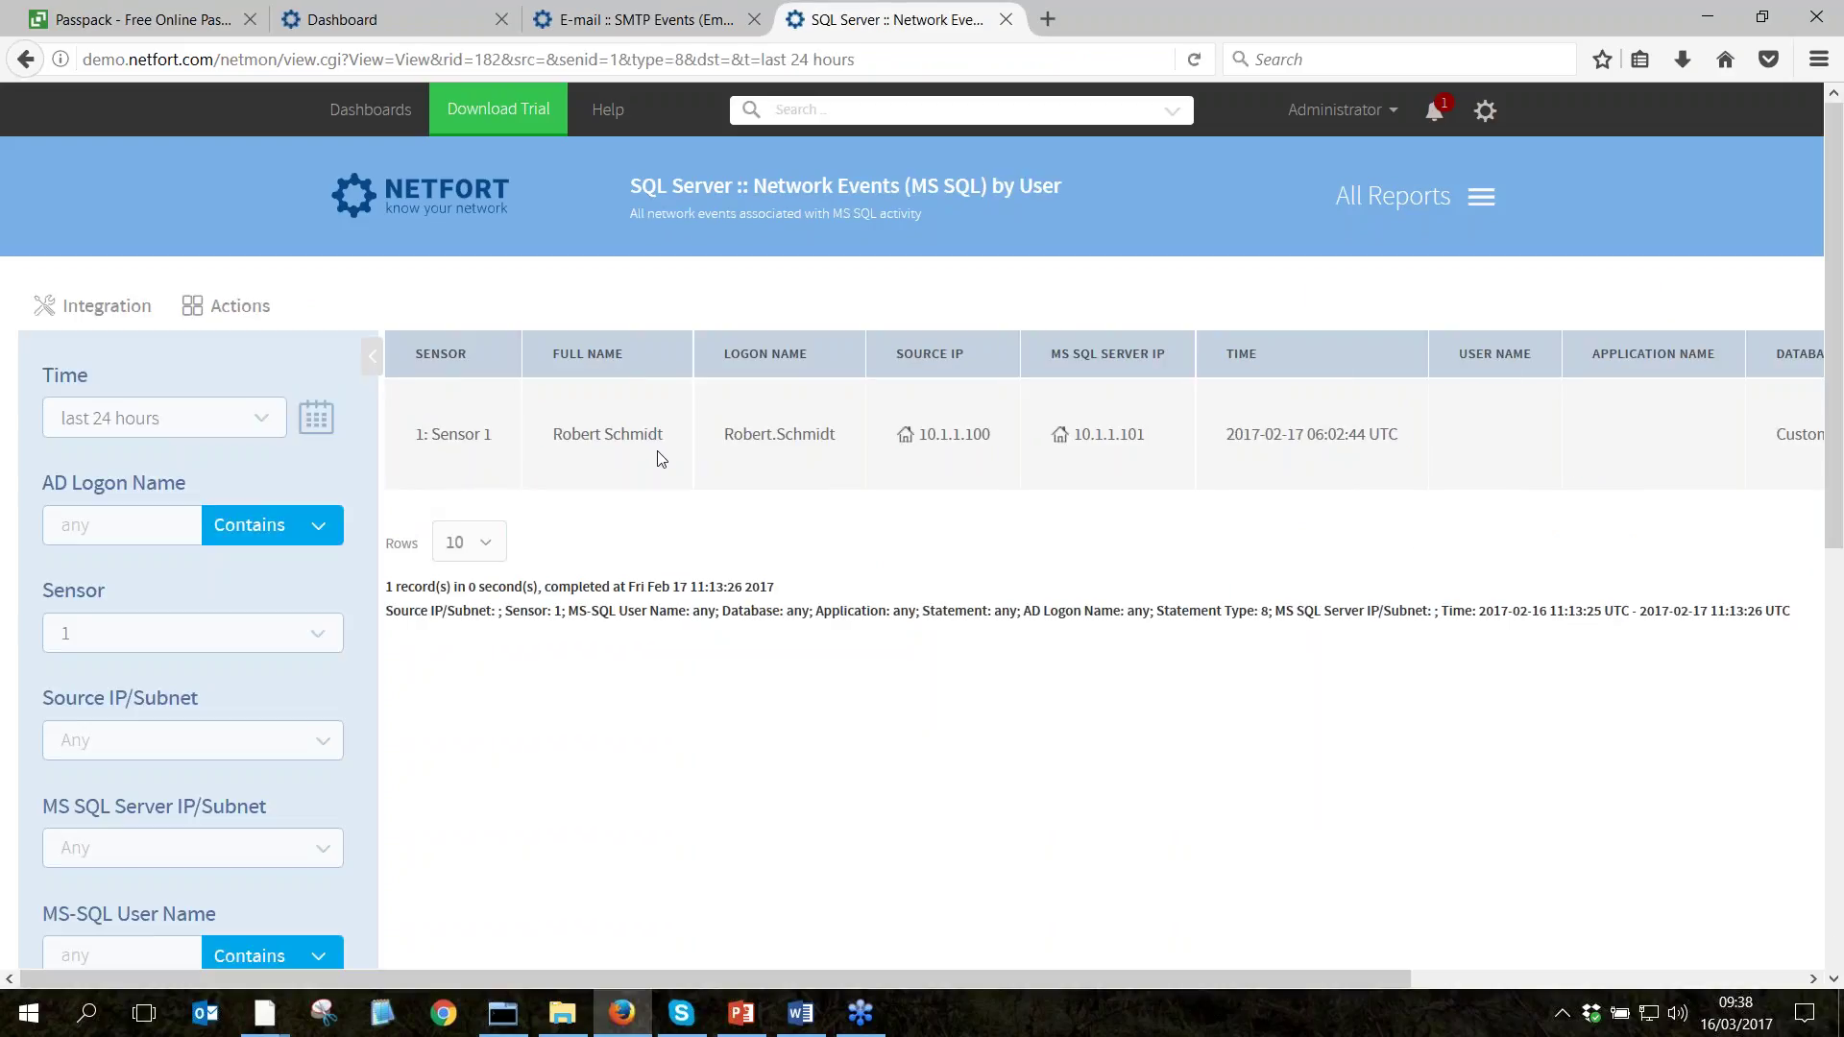
{"action": "left_click_drag", "start_coordinate": [788, 980], "coordinate": [1350, 1020]}
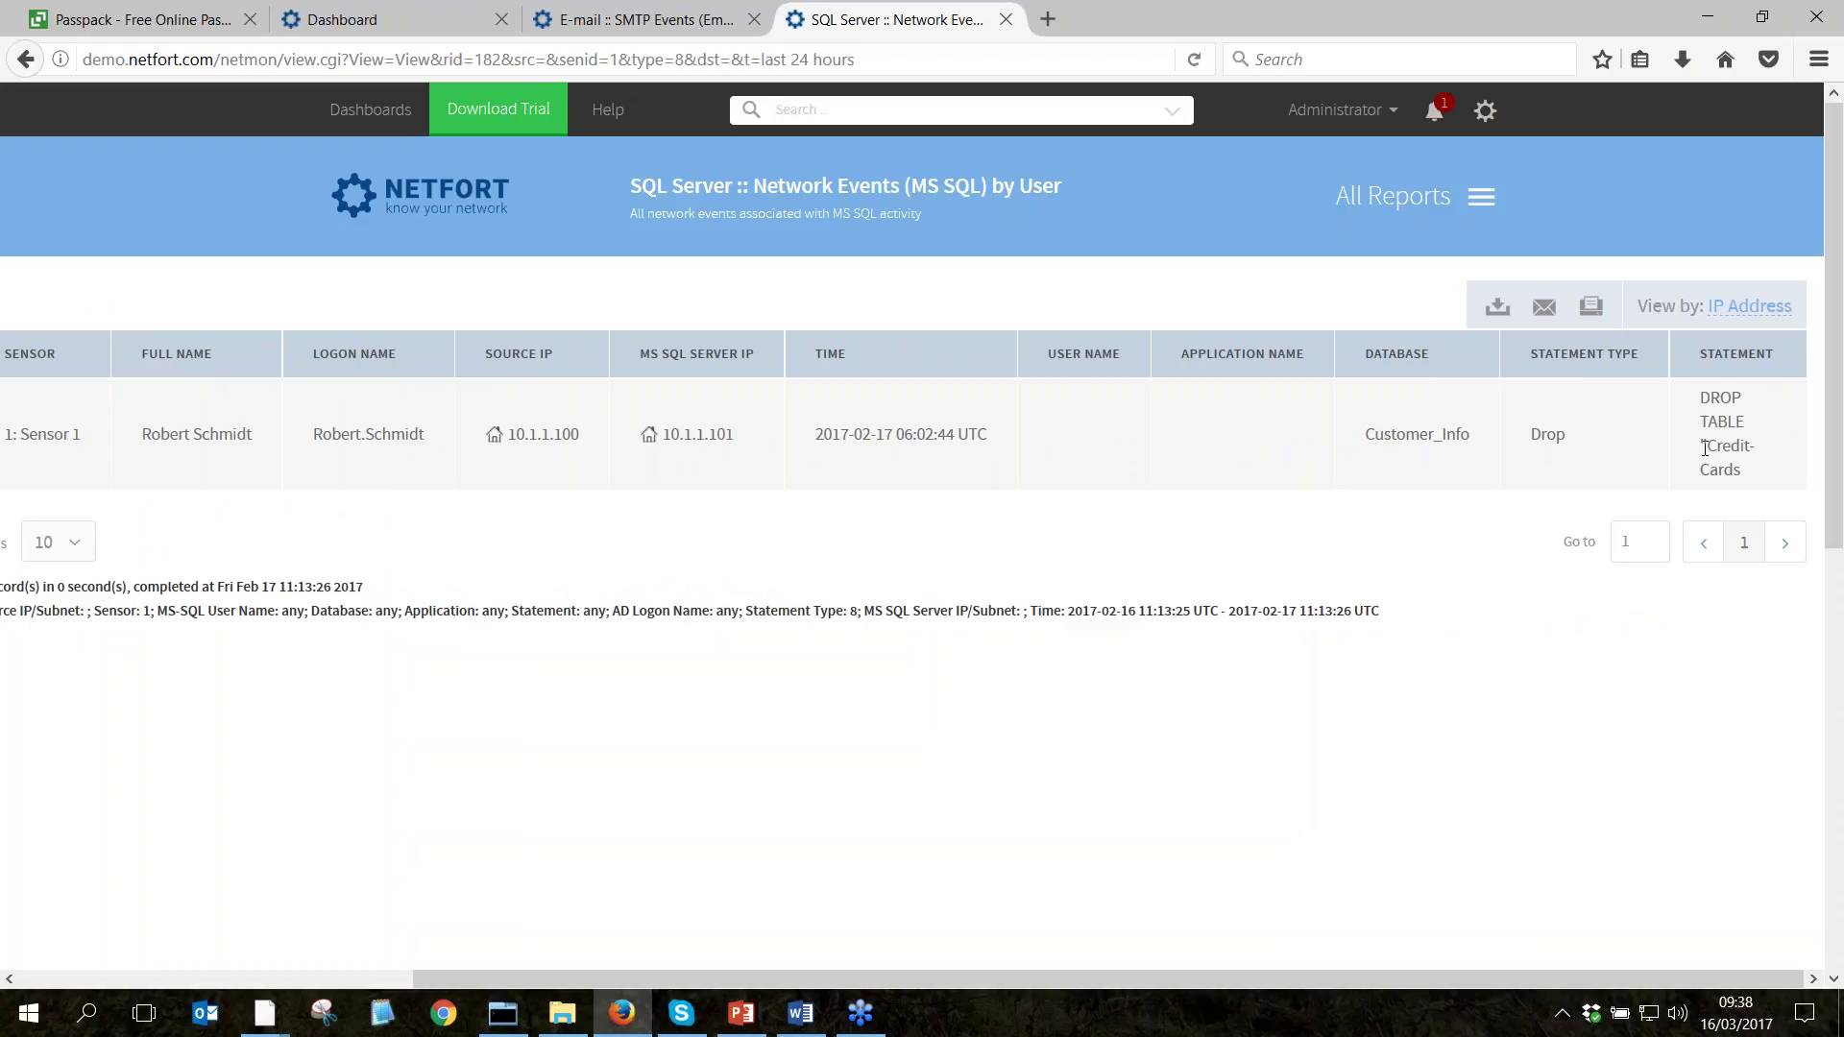
{"action": "left_click_drag", "start_coordinate": [1703, 447], "coordinate": [1739, 469]}
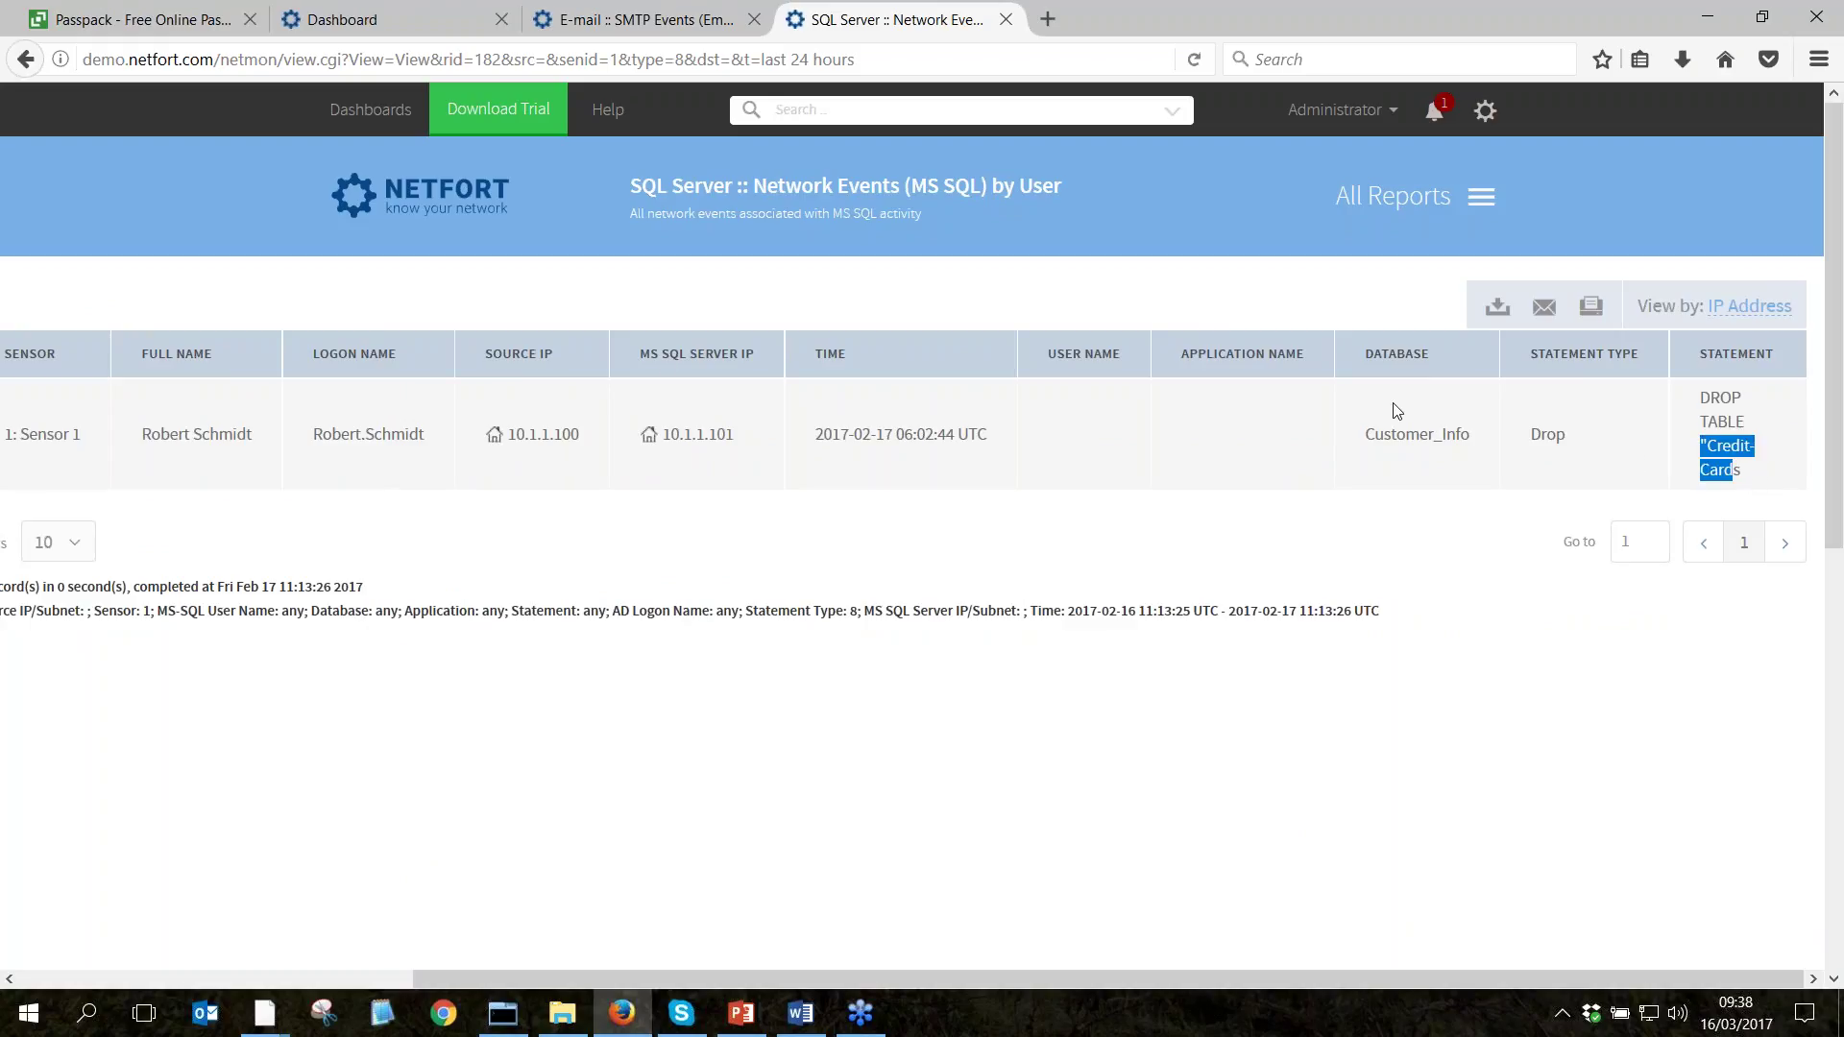
{"action": "left_click_drag", "start_coordinate": [506, 980], "coordinate": [132, 945]}
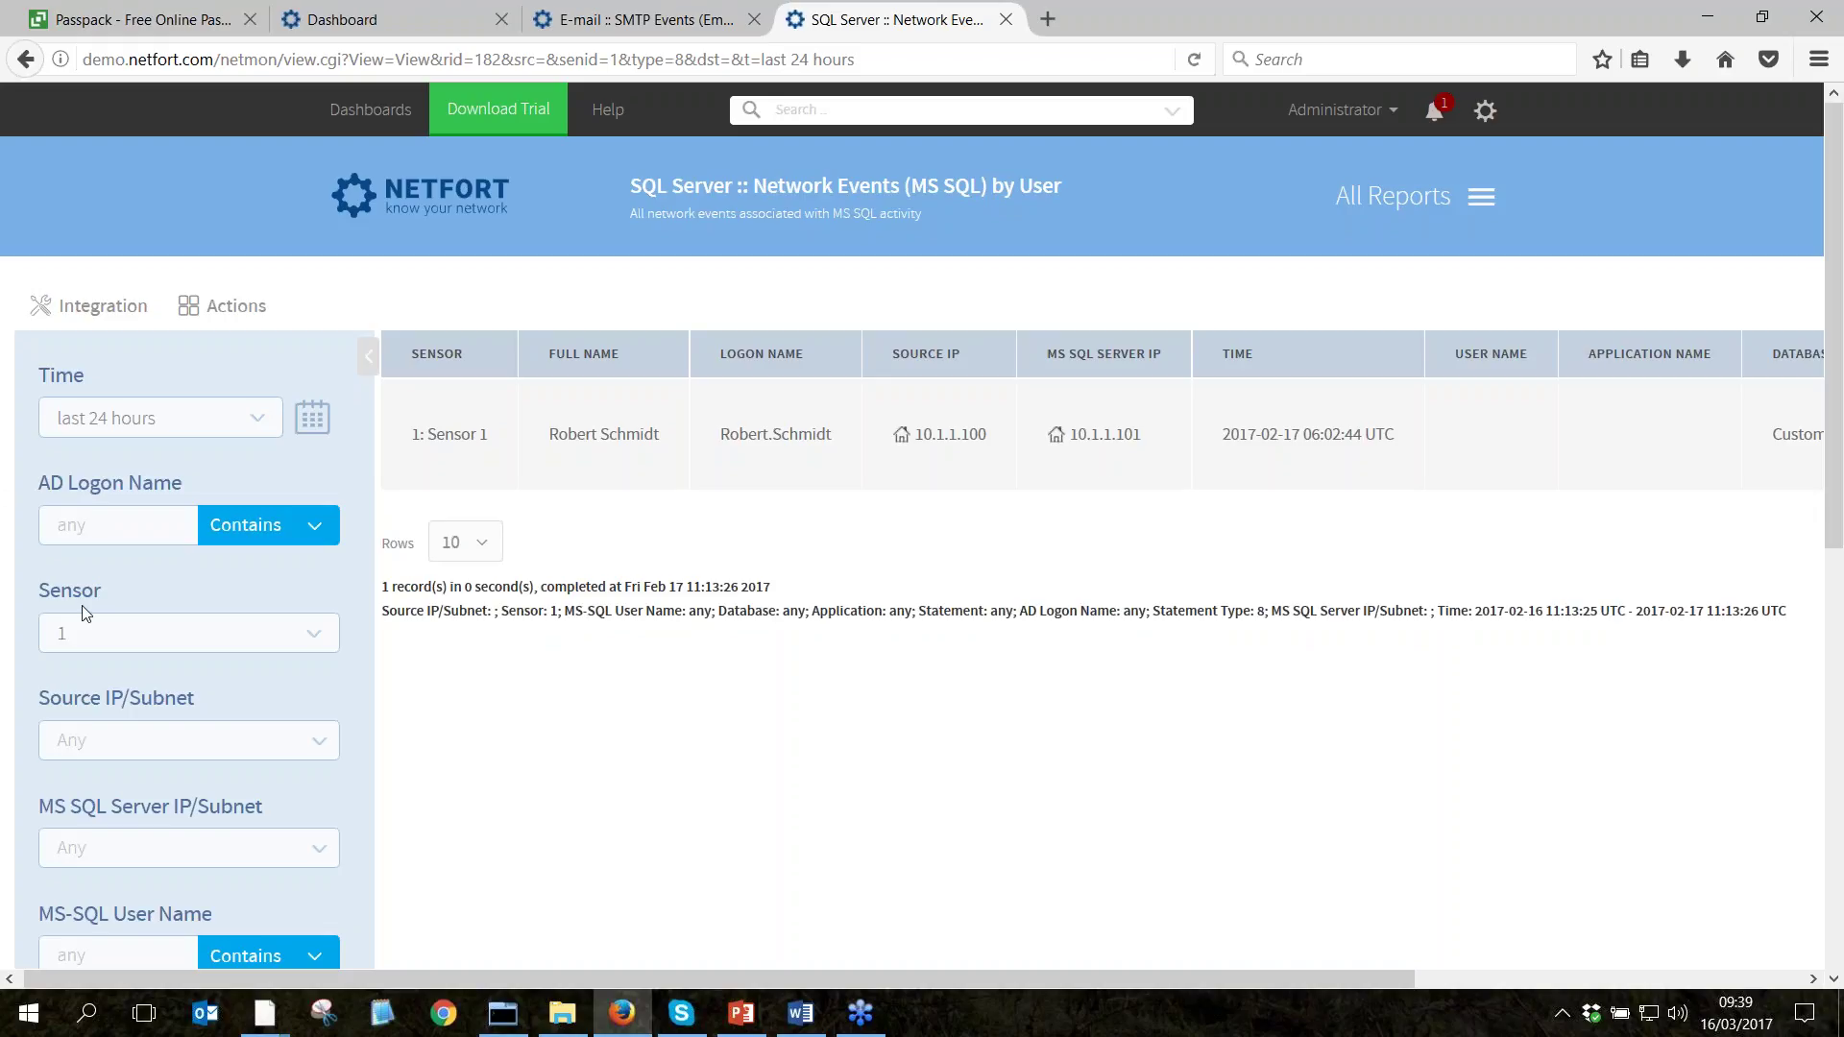
Examine the filters of the MS SQL events by user report, including the available statement types.
{"action": "scroll", "coordinate": [185, 740], "scroll_direction": "down", "scroll_amount": 2}
{"action": "scroll", "coordinate": [183, 734], "scroll_direction": "down", "scroll_amount": 5}
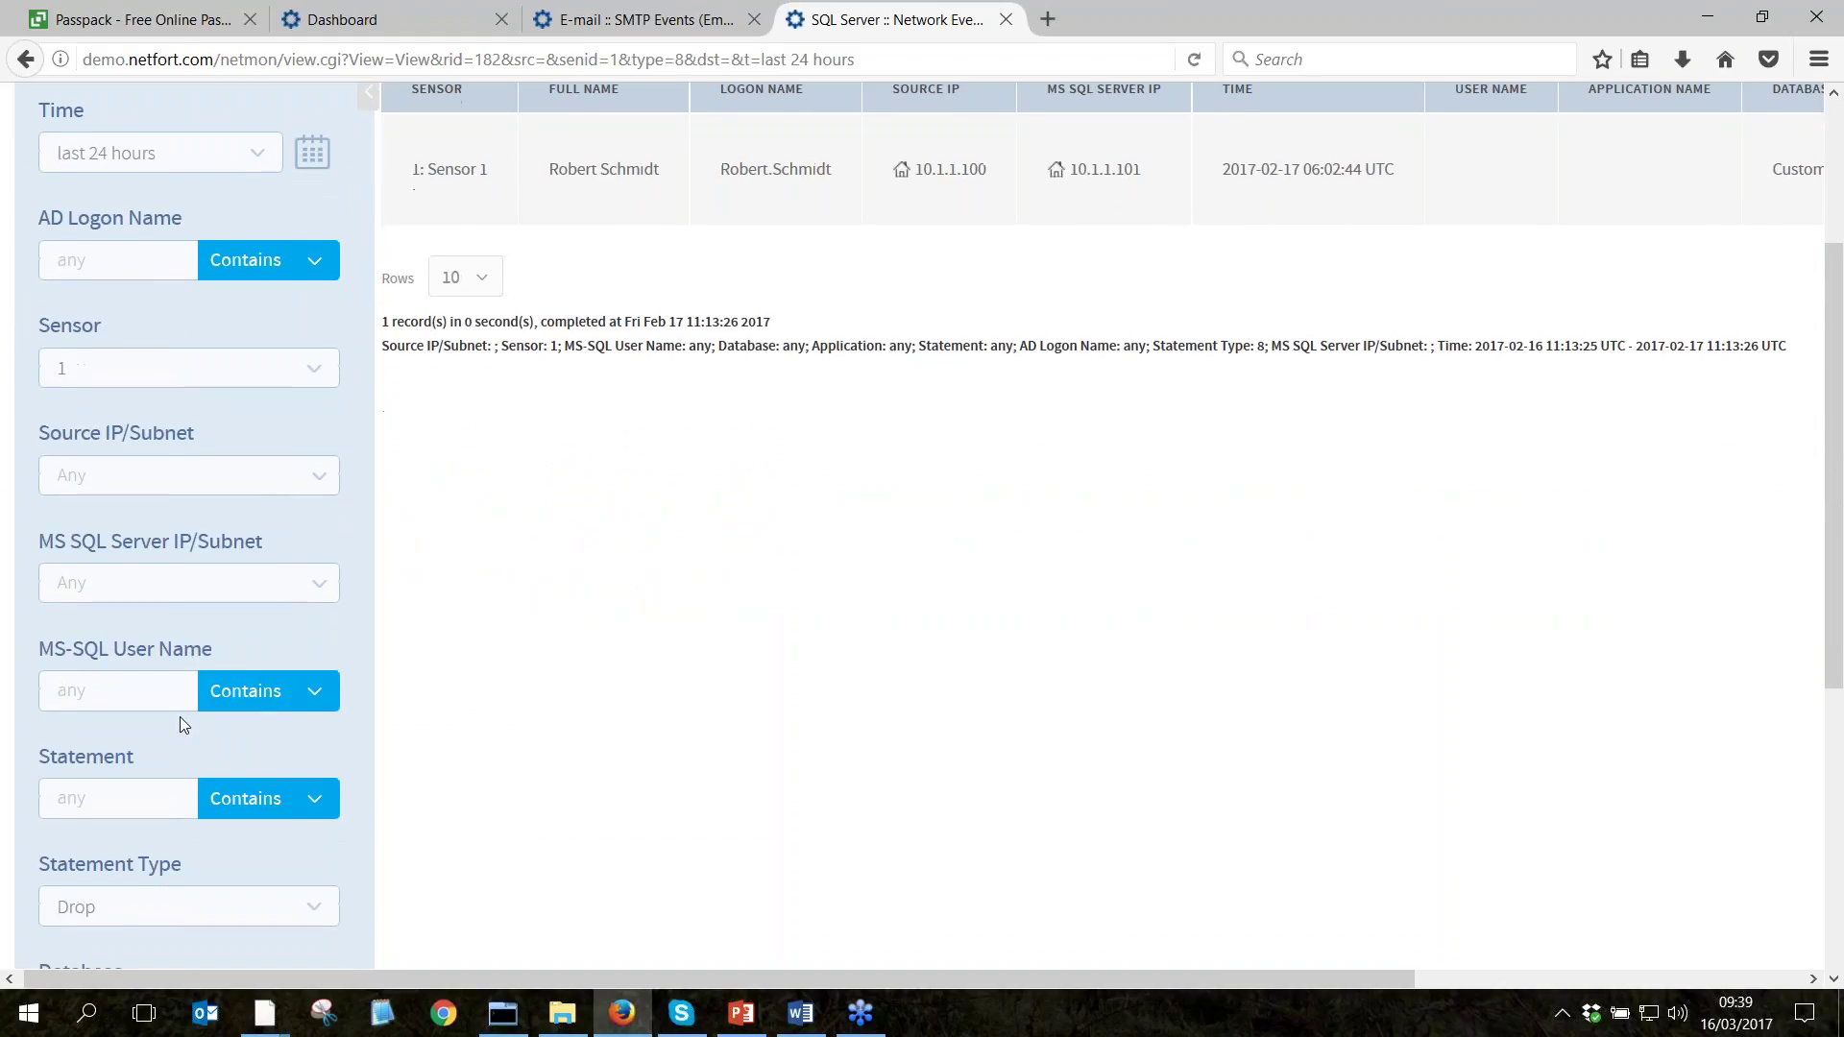
{"action": "left_click", "coordinate": [156, 777]}
{"action": "scroll", "coordinate": [164, 770], "scroll_direction": "down", "scroll_amount": 4}
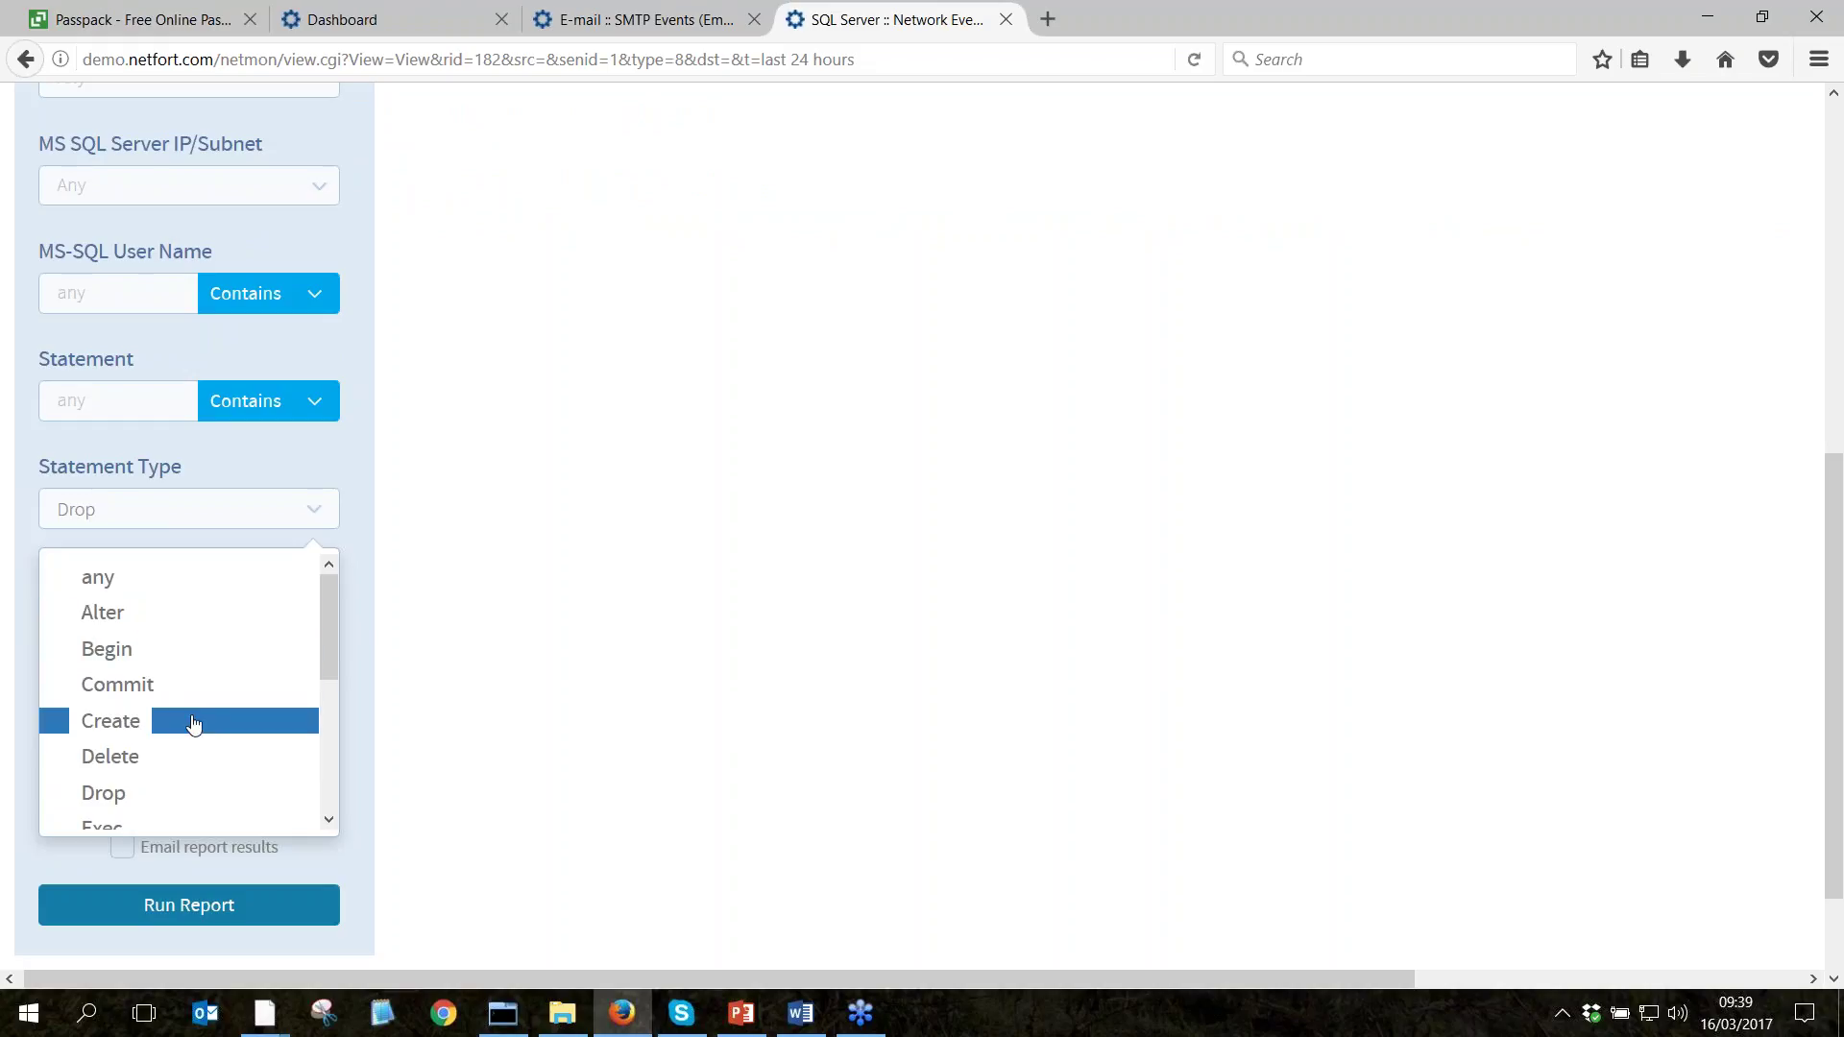
{"action": "scroll", "coordinate": [204, 725], "scroll_direction": "down", "scroll_amount": 3}
{"action": "scroll", "coordinate": [247, 696], "scroll_direction": "down", "scroll_amount": 2}
{"action": "scroll", "coordinate": [245, 706], "scroll_direction": "down", "scroll_amount": 1}
{"action": "scroll", "coordinate": [198, 691], "scroll_direction": "up", "scroll_amount": 3}
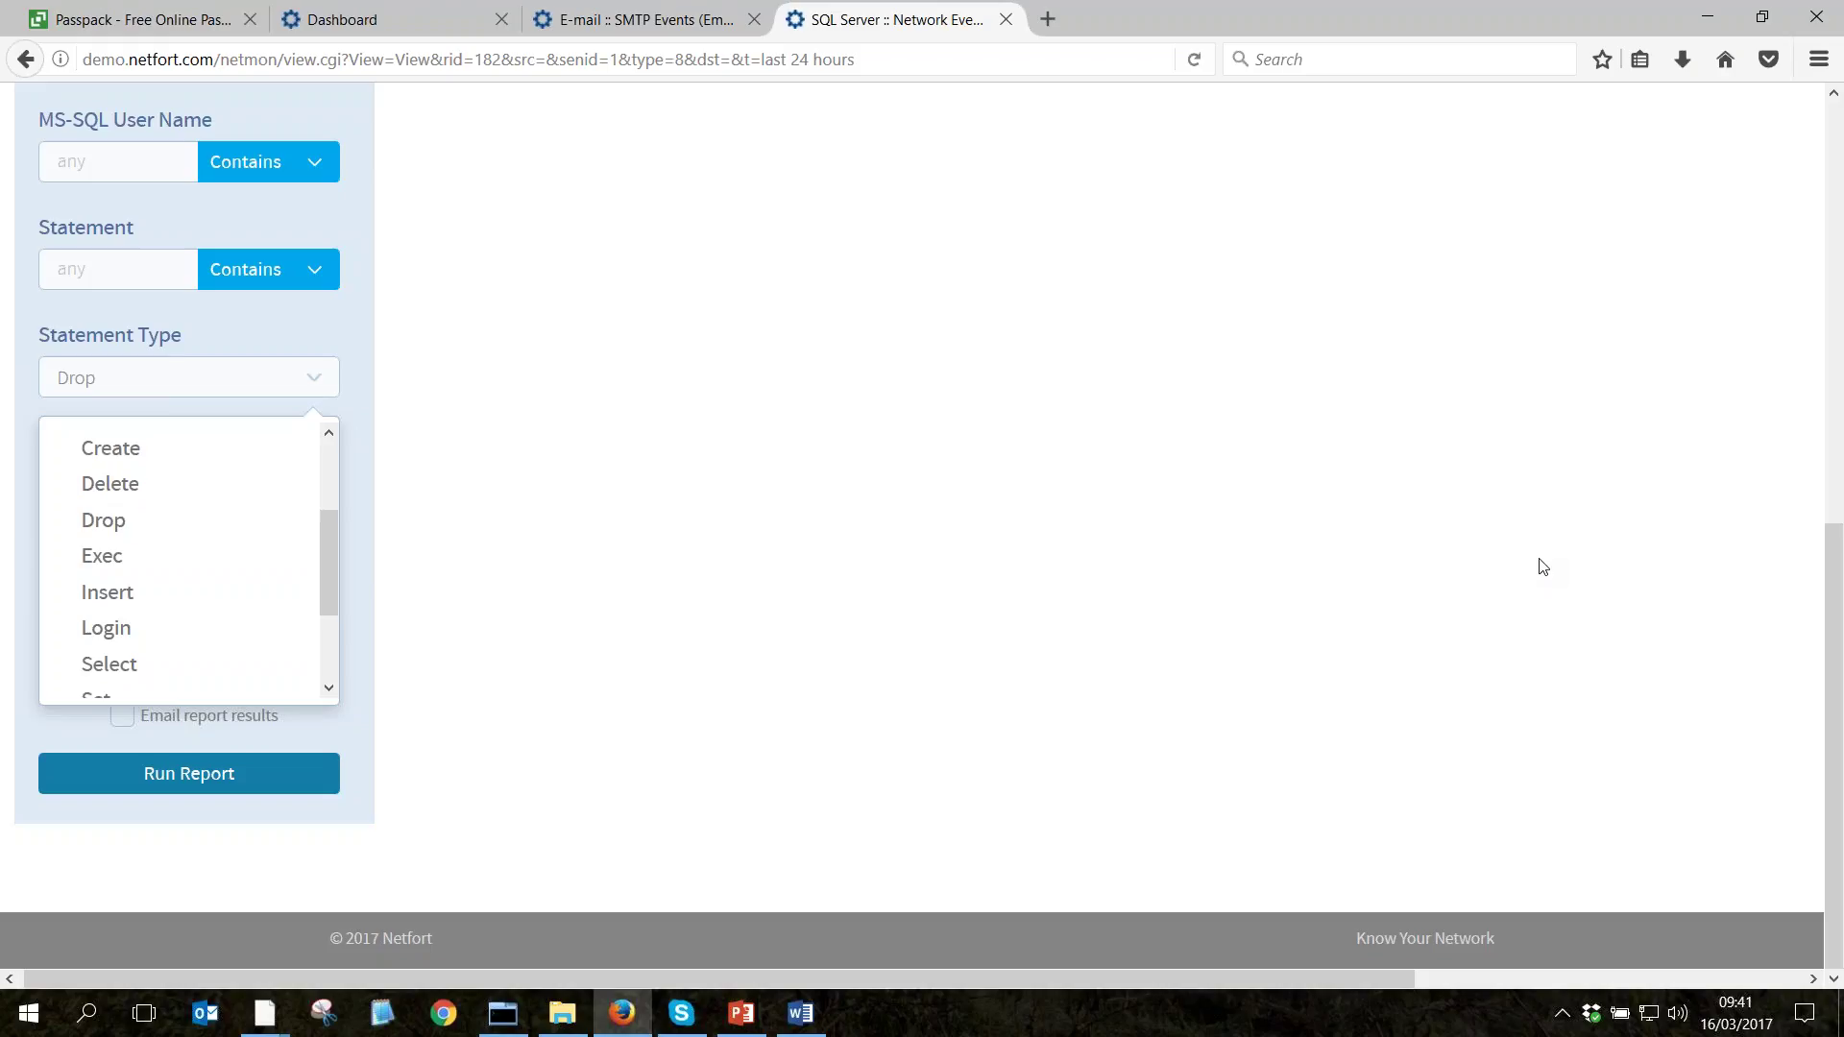
{"action": "scroll", "coordinate": [1437, 477], "scroll_direction": "up", "scroll_amount": 8}
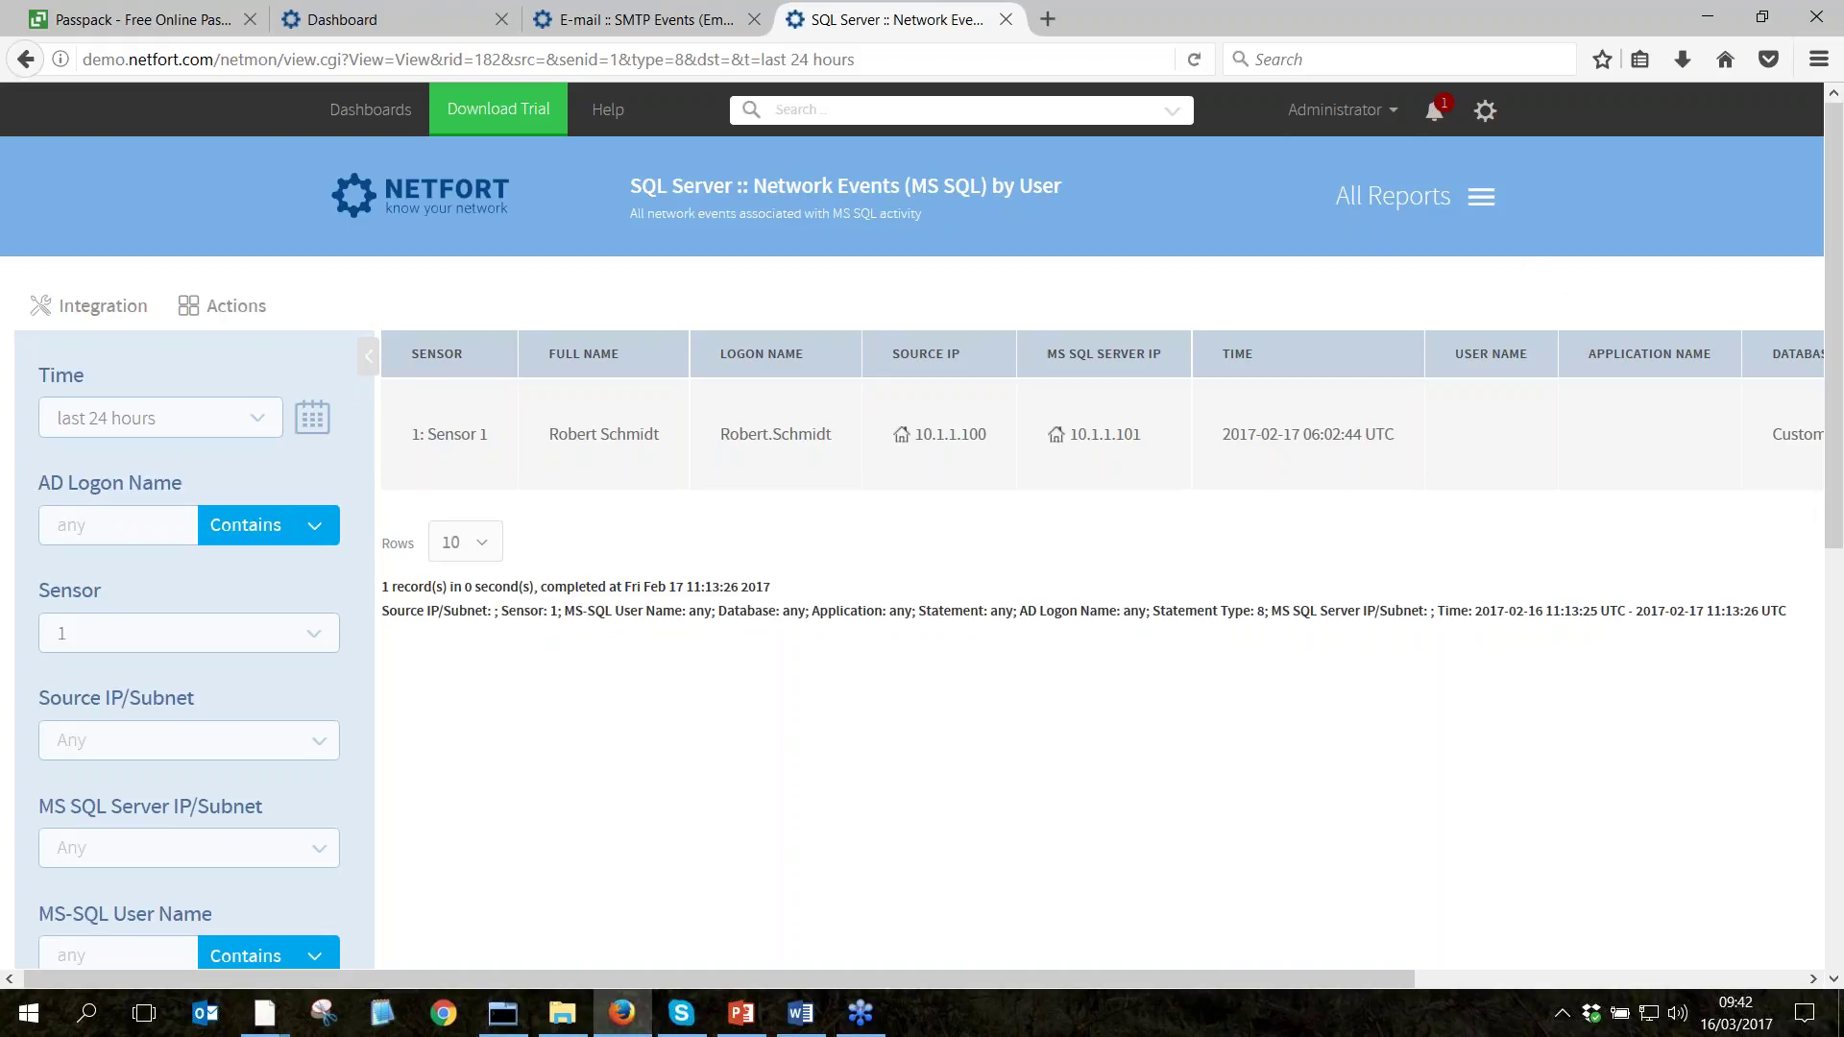
Return to the NetFort dashboard and switch to the LANGuardian GDPR demo slide show in PowerPoint.
{"action": "left_click", "coordinate": [471, 202]}
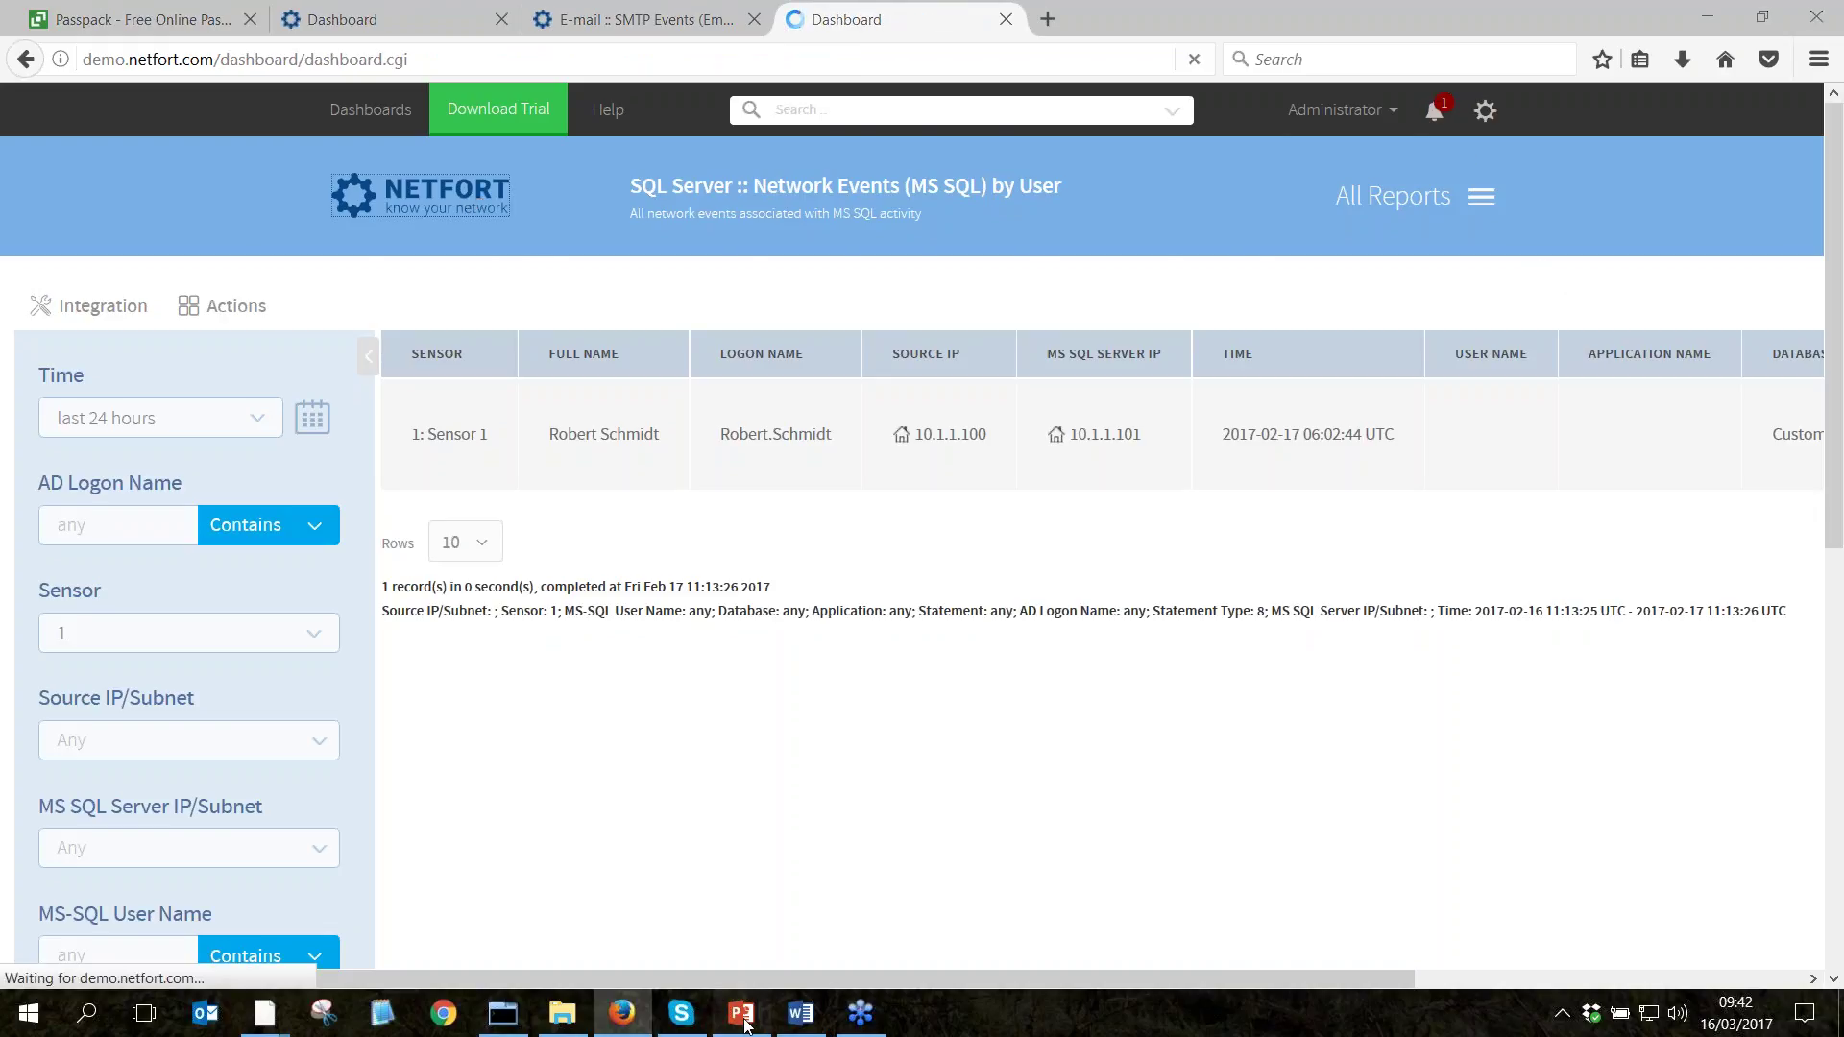
{"action": "key", "text": "alt+Tab"}
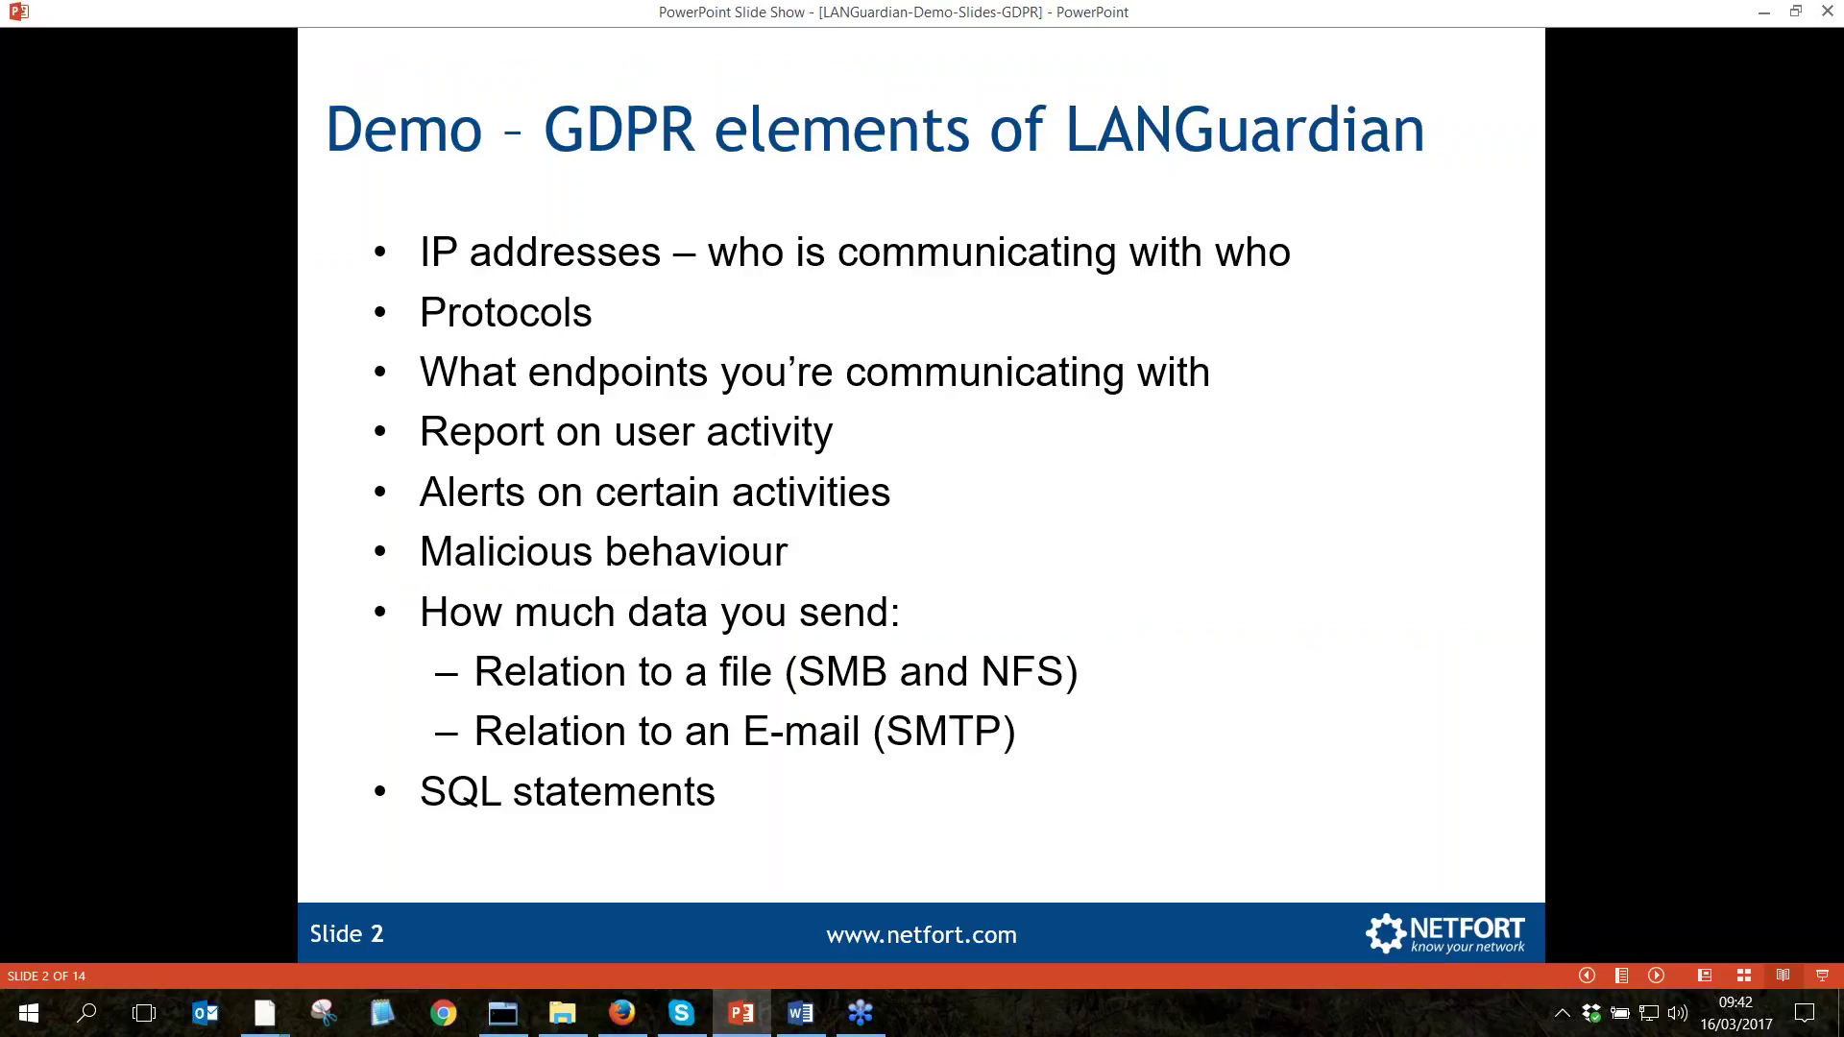